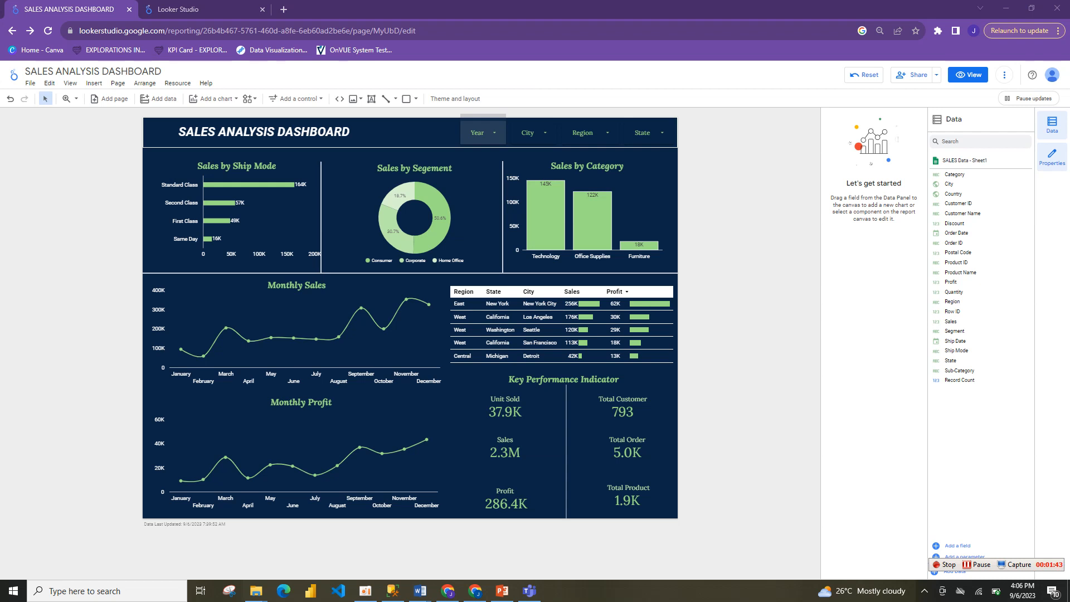
Step: Filter the sales dashboard to the year 2017 only, and restore the selection of all years
{"action": "left_click", "coordinate": [483, 132]}
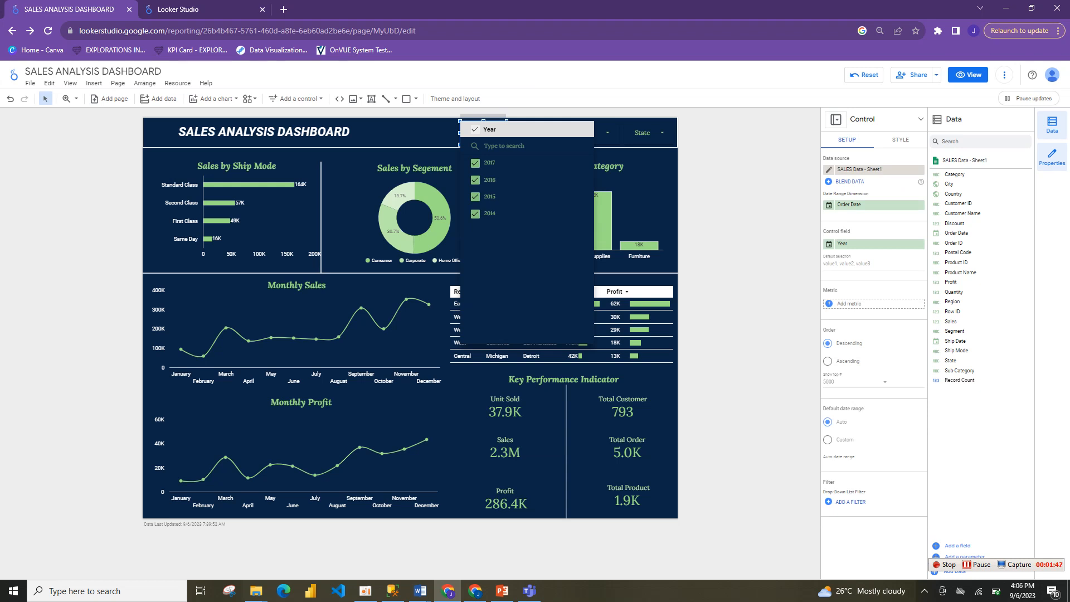
{"action": "left_click", "coordinate": [474, 128]}
{"action": "left_click", "coordinate": [475, 164]}
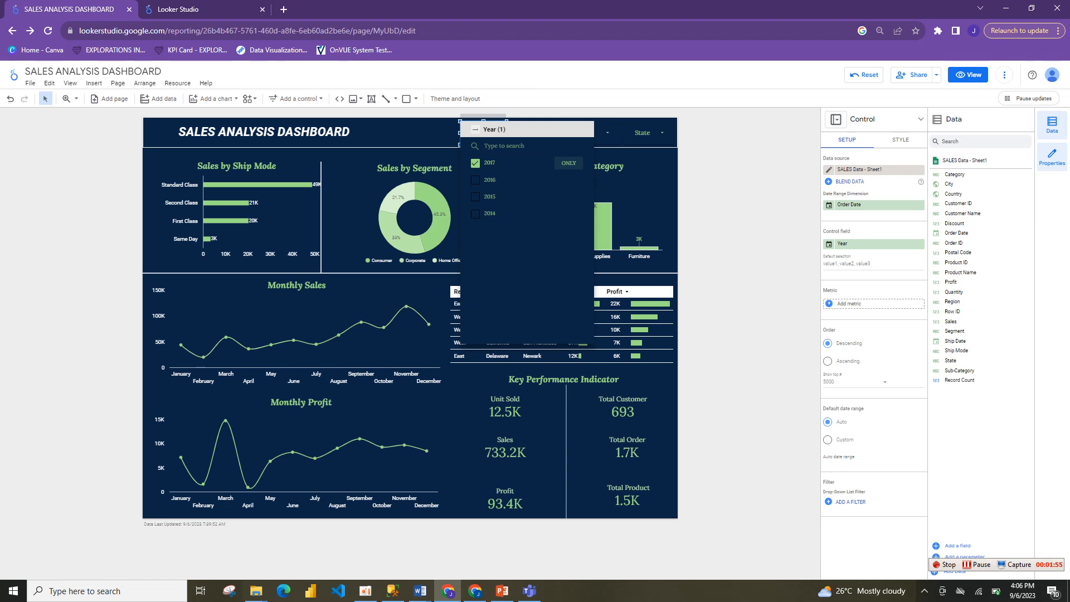
{"action": "left_click", "coordinate": [474, 128]}
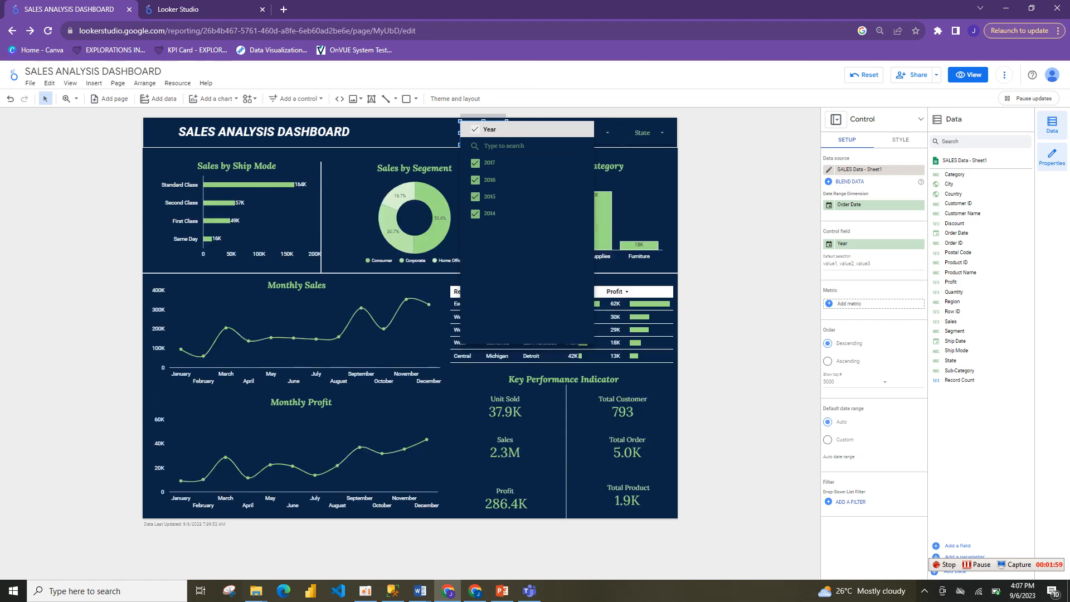
{"action": "left_click", "coordinate": [662, 136]}
Step: Examine the options offered by the dashboard's City, Region and State filters
{"action": "left_click", "coordinate": [543, 133]}
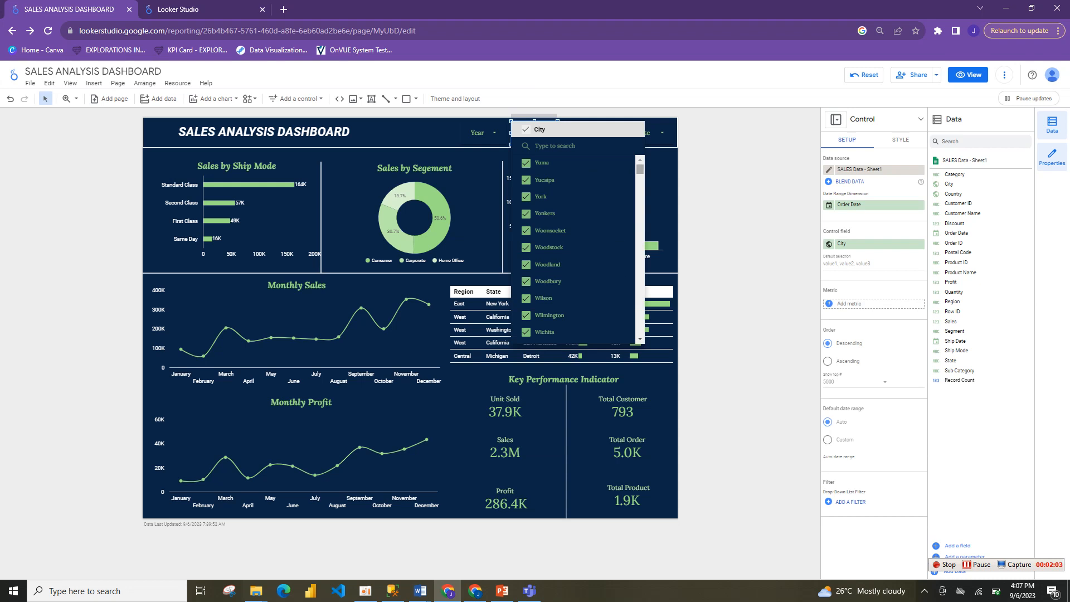
{"action": "left_click", "coordinate": [661, 135]}
{"action": "left_click", "coordinate": [605, 133]}
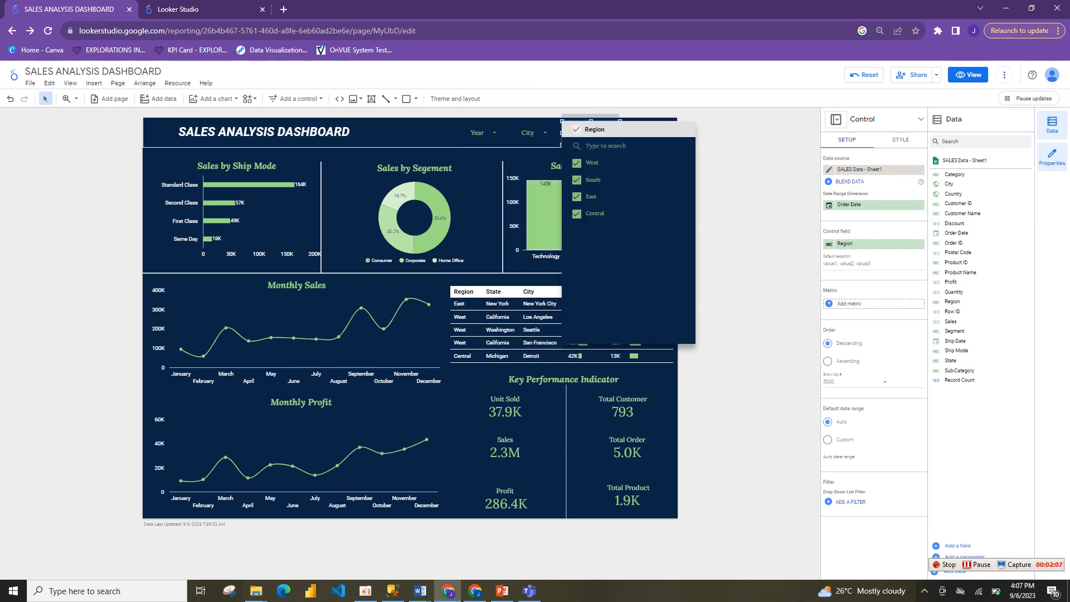
{"action": "left_click", "coordinate": [719, 135]}
{"action": "left_click", "coordinate": [658, 134]}
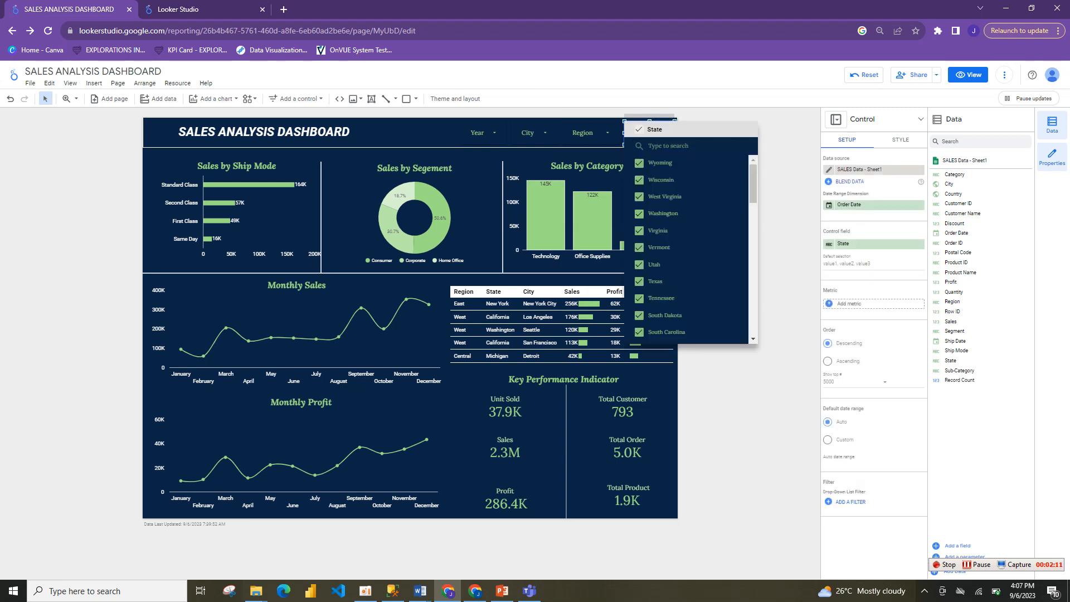
{"action": "left_click", "coordinate": [779, 289]}
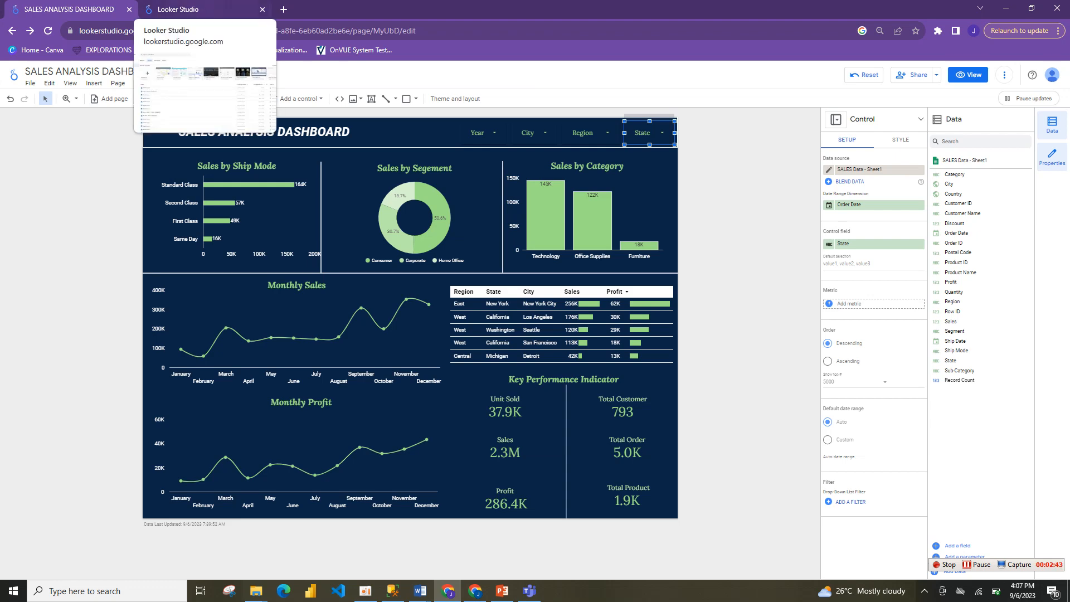
Step: Create a blank report in Looker Studio and choose Google Sheets as its data connector
{"action": "left_click", "coordinate": [184, 9]}
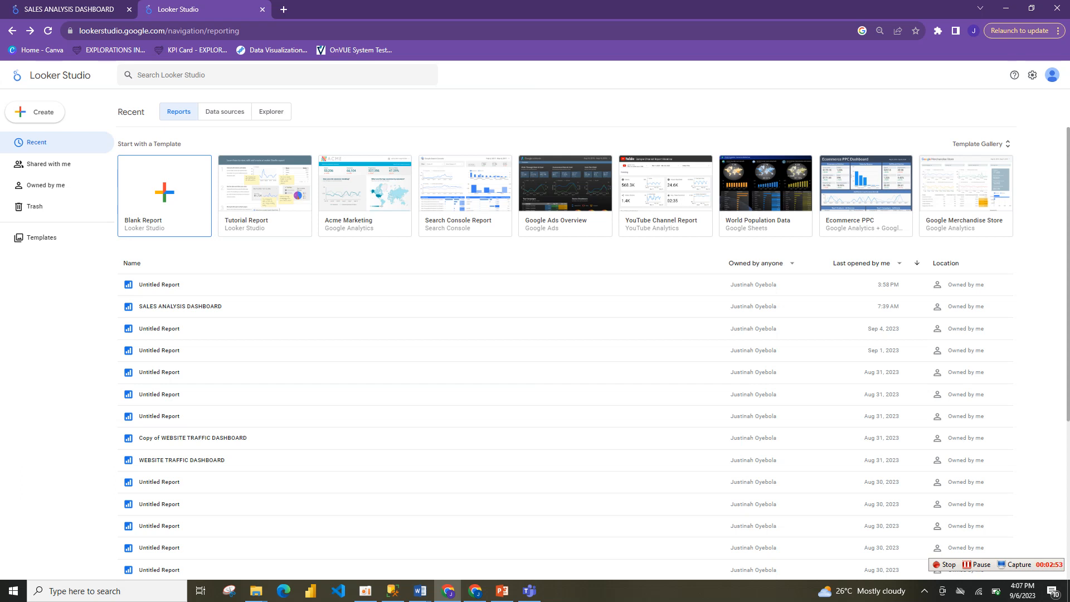
{"action": "left_click", "coordinate": [164, 192]}
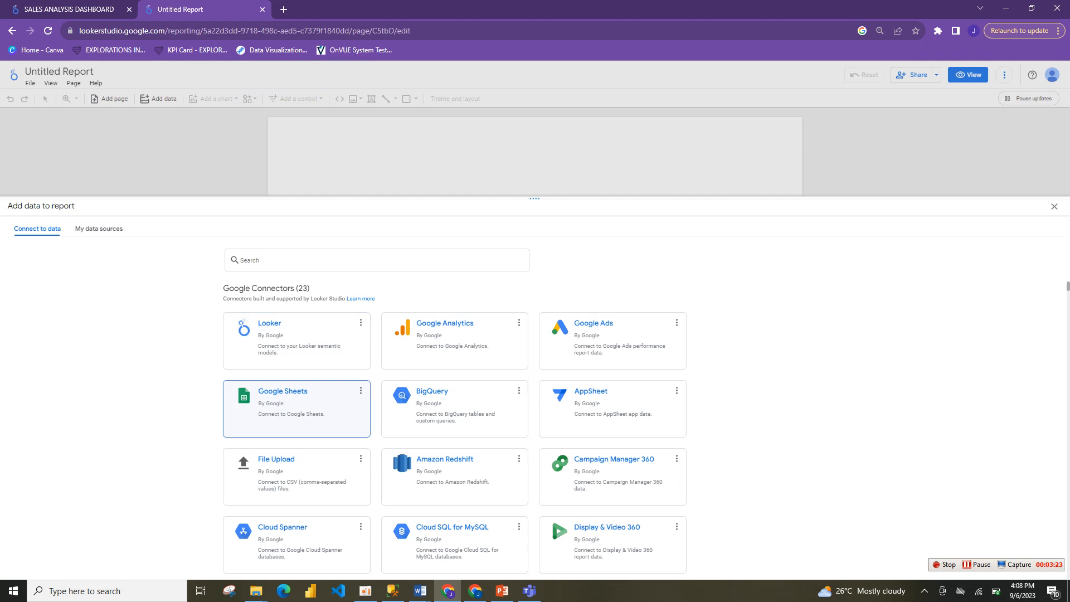
{"action": "left_click", "coordinate": [283, 391]}
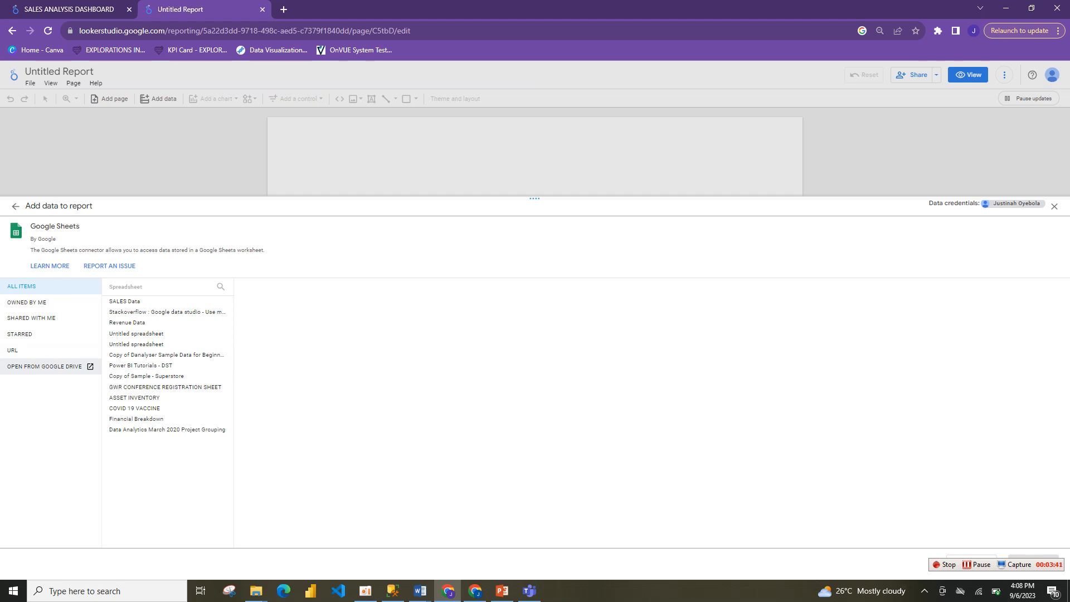
Step: Pick the SALES Data spreadsheet from Google Drive as the report's data source
{"action": "left_click", "coordinate": [50, 366]}
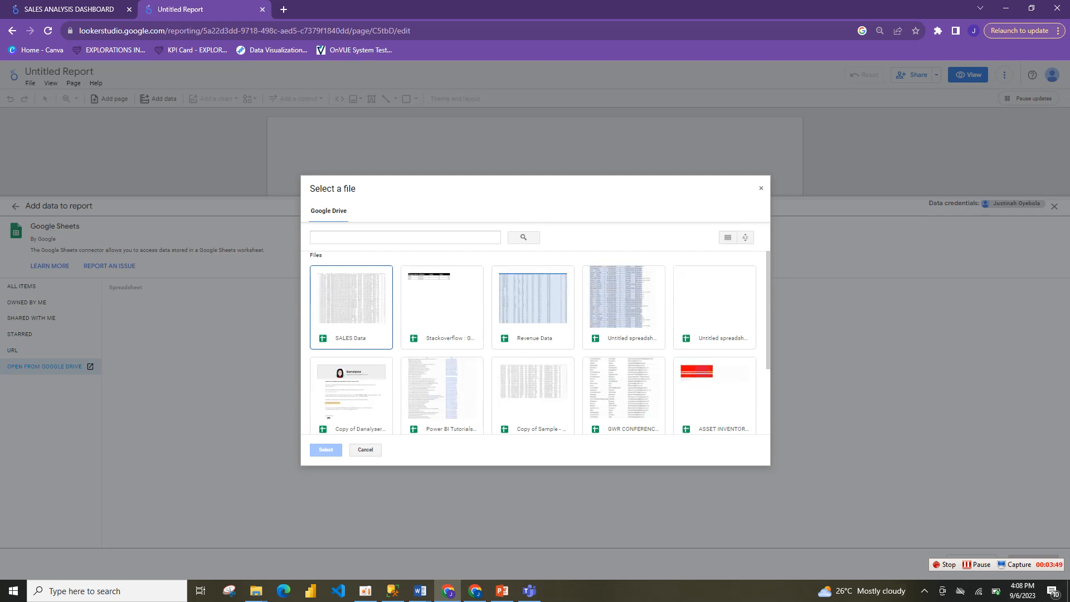
{"action": "left_click", "coordinate": [351, 307]}
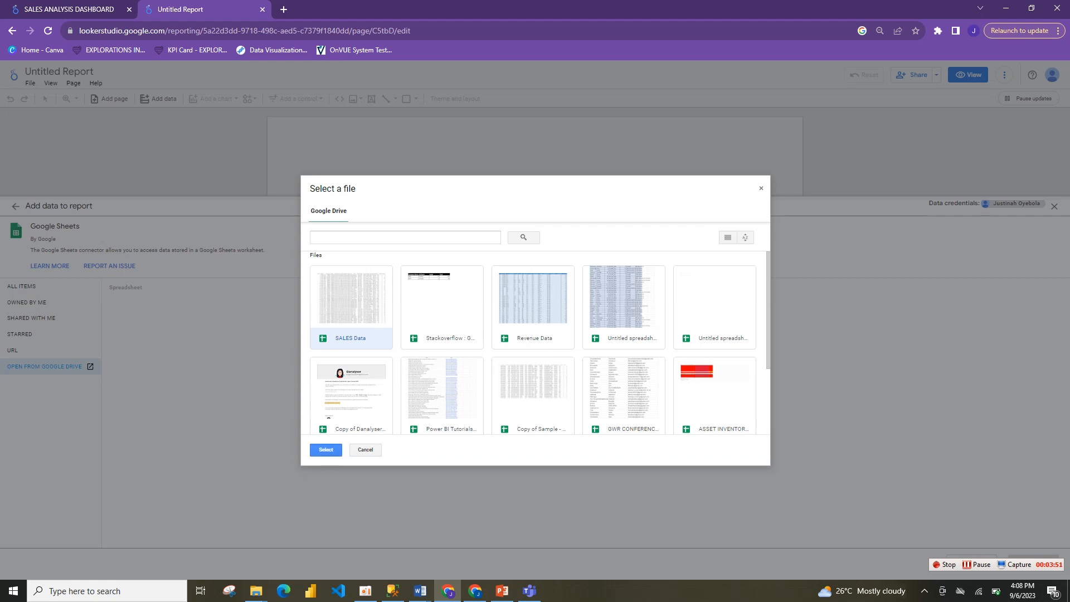
{"action": "left_click", "coordinate": [325, 449]}
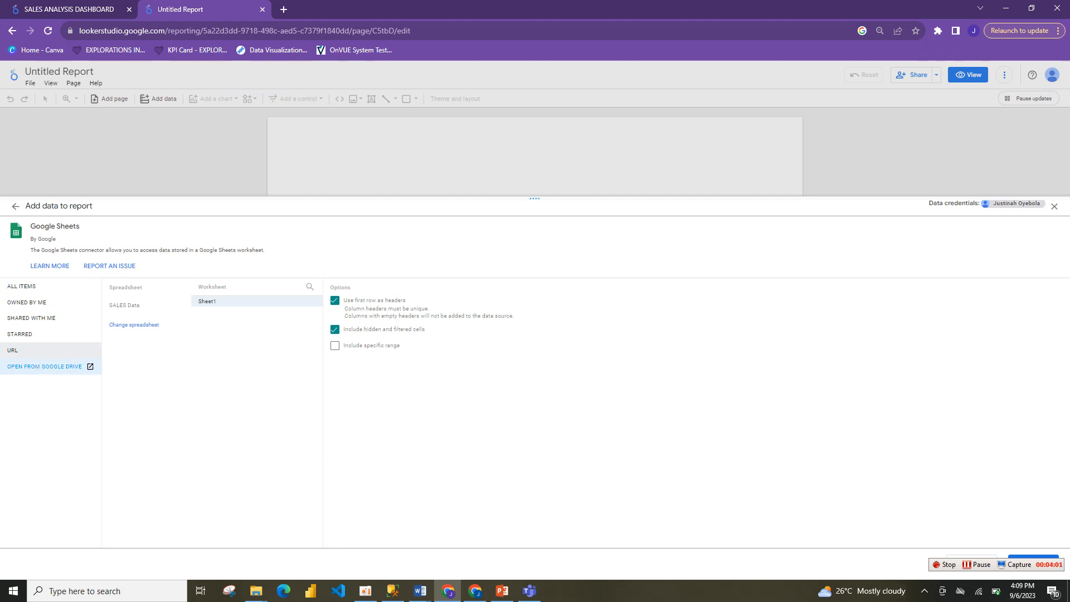
Step: Copy the SALES Data spreadsheet's URL from Google Sheets and add that spreadsheet's Sheet1 to the report by URL
{"action": "left_click", "coordinate": [33, 350]}
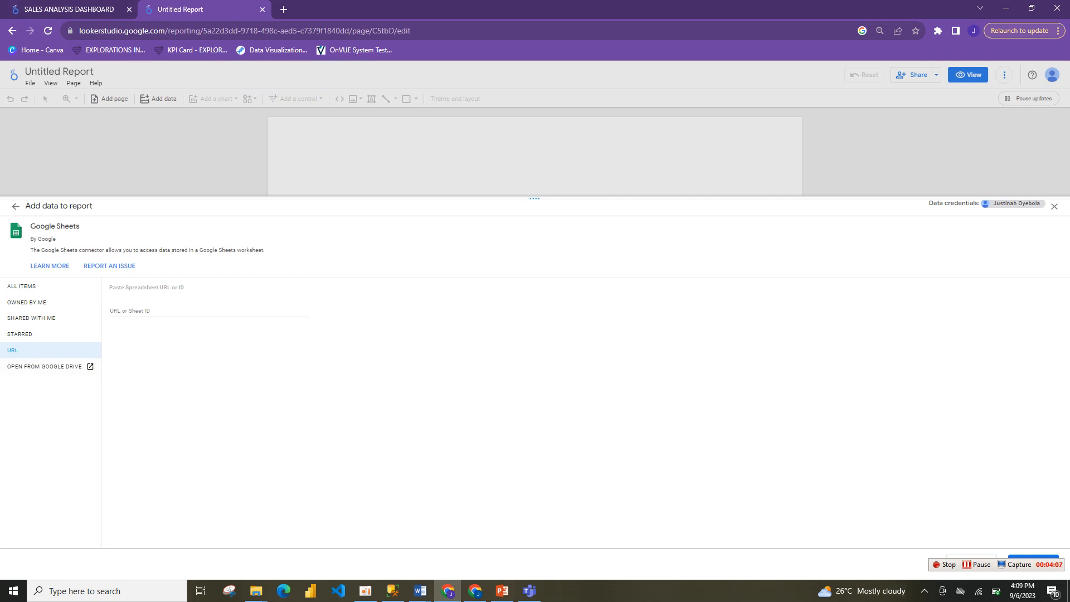
{"action": "left_click", "coordinate": [475, 590]}
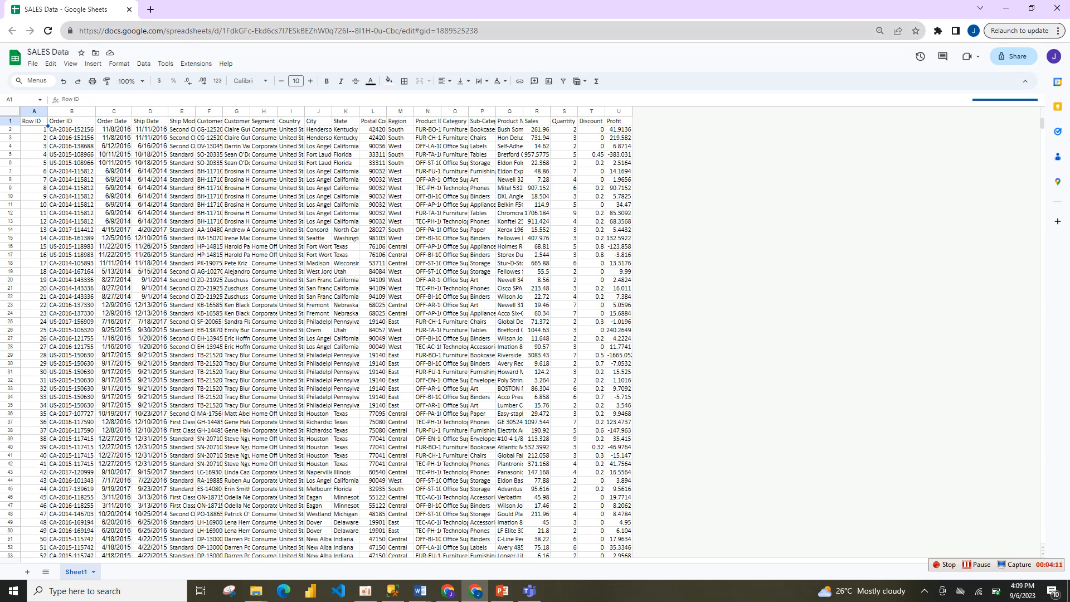
{"action": "left_click_drag", "start_coordinate": [480, 31], "coordinate": [78, 31]}
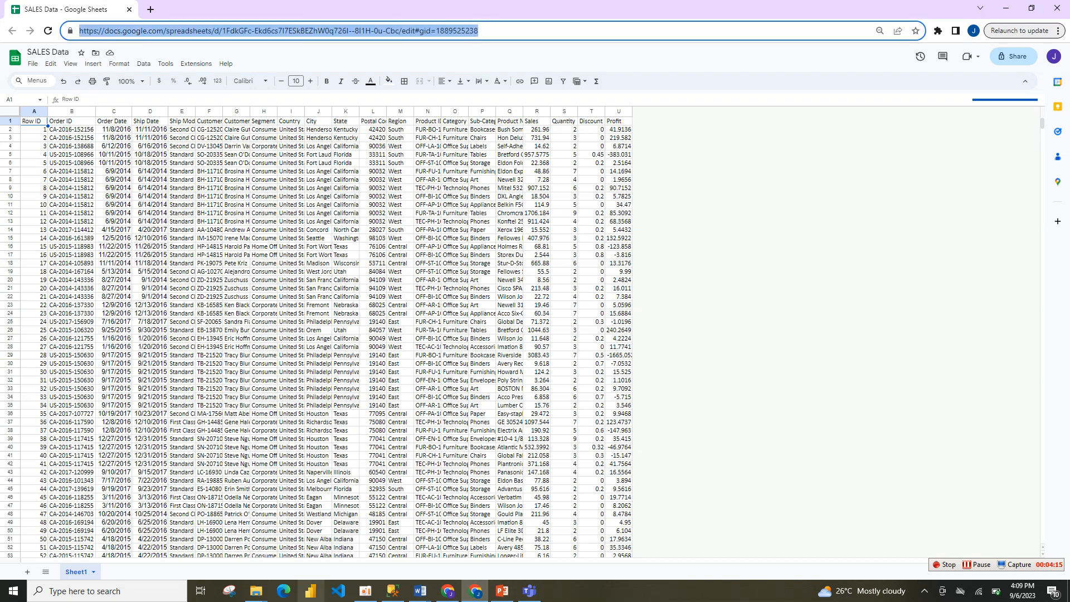
{"action": "left_click", "coordinate": [448, 591]}
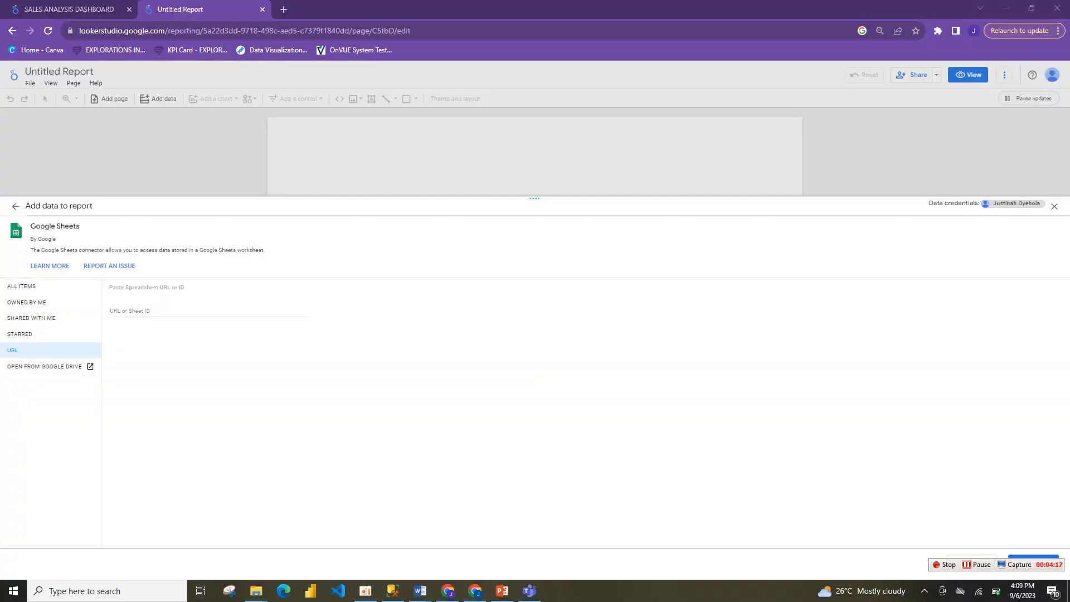
{"action": "left_click", "coordinate": [206, 310]}
{"action": "key", "text": "ctrl+v"}
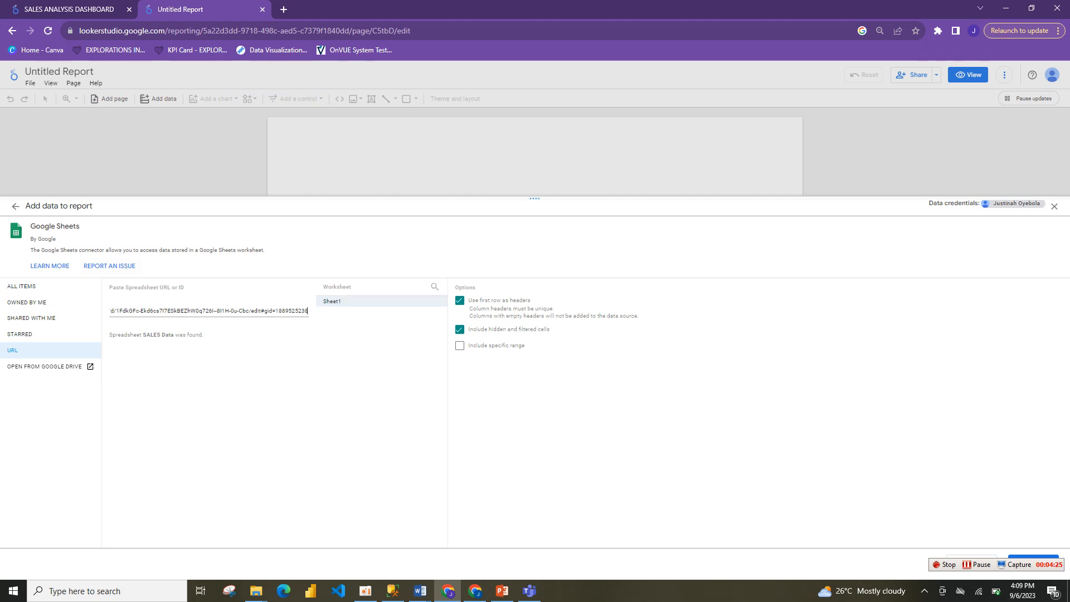
{"action": "left_click", "coordinate": [1033, 556]}
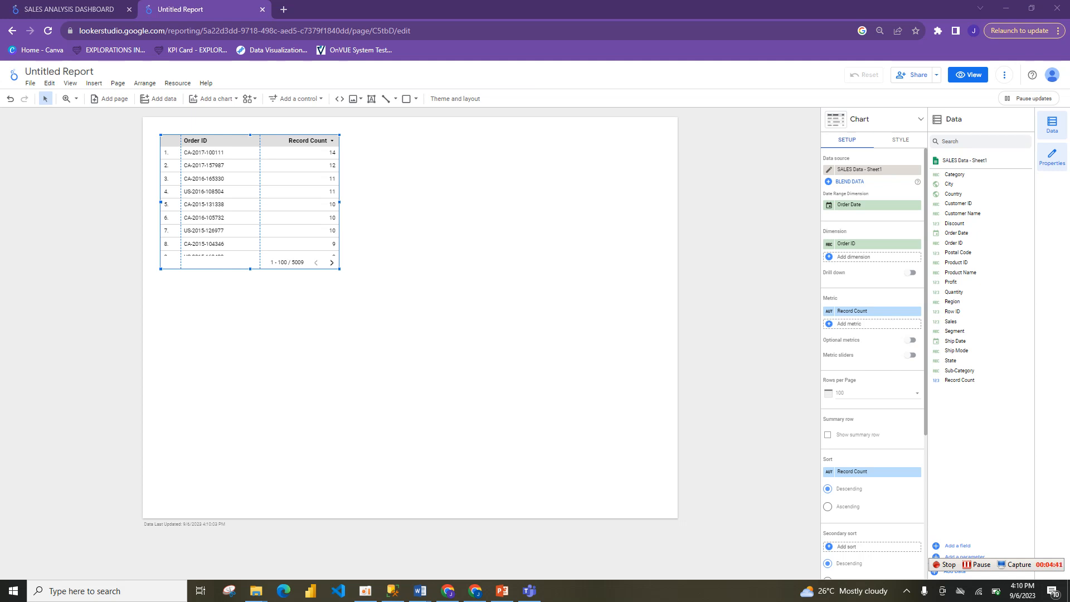
Step: Delete the default Order ID table from the report canvas
{"action": "left_click", "coordinate": [445, 334]}
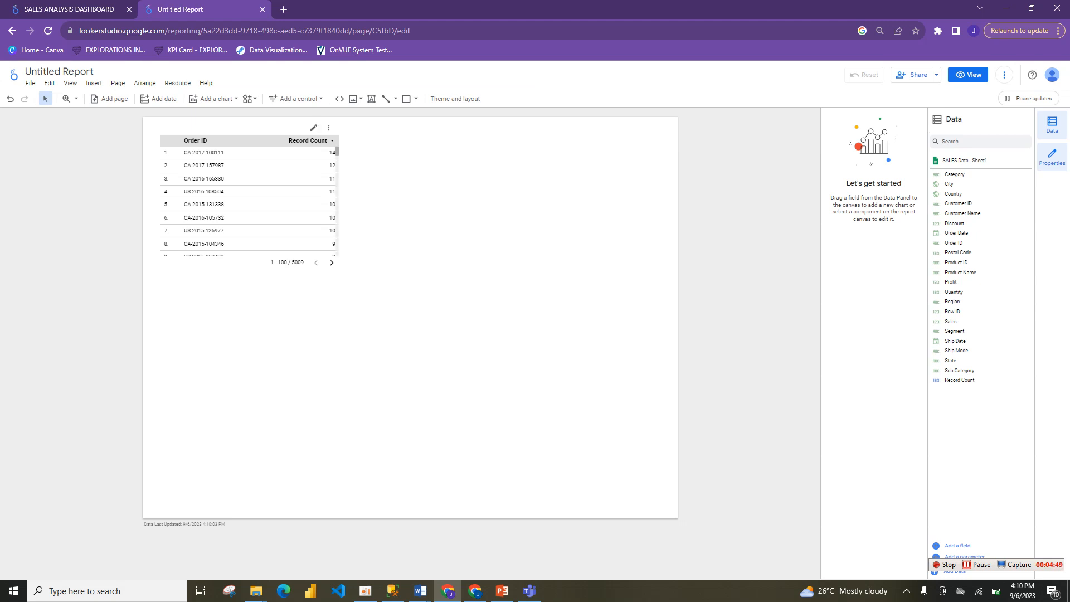
{"action": "left_click", "coordinate": [295, 204]}
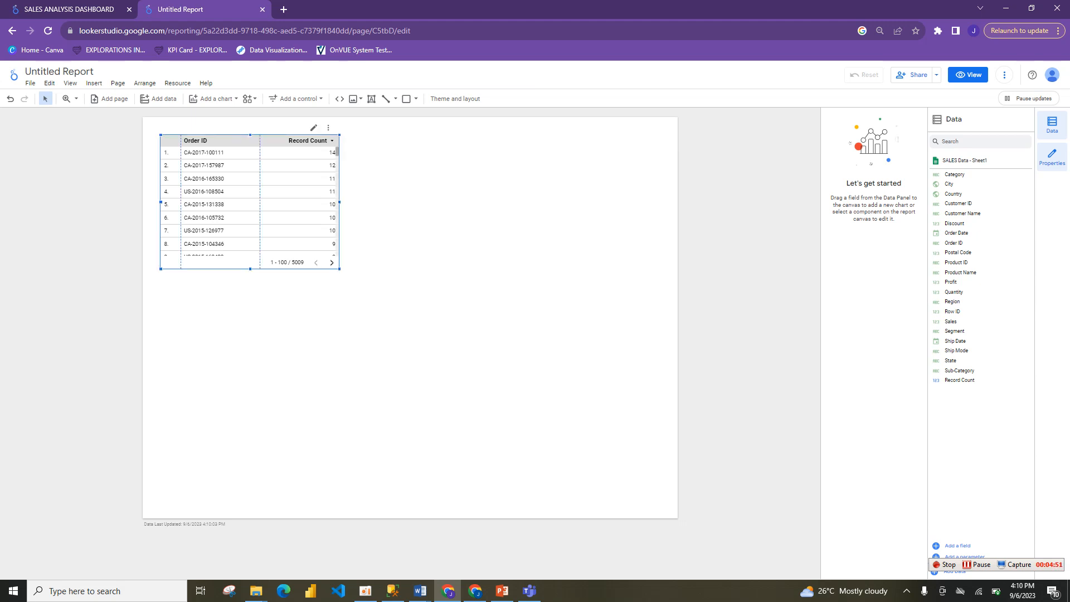
{"action": "key", "text": "Delete"}
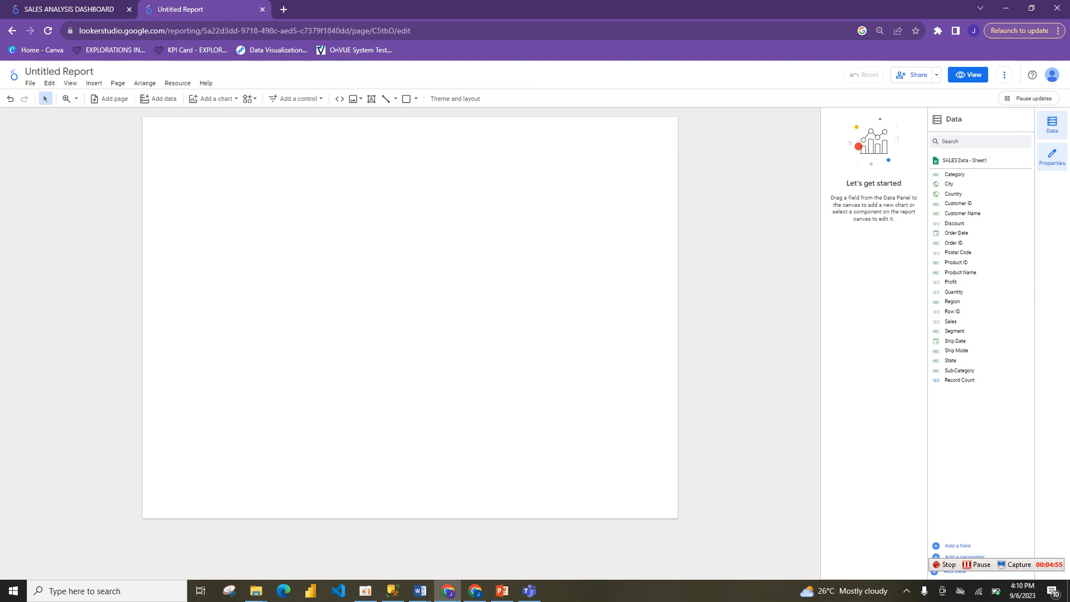
Step: Check the finished sales dashboard for reference and open the theme customization of the untitled report
{"action": "left_click", "coordinate": [69, 9]}
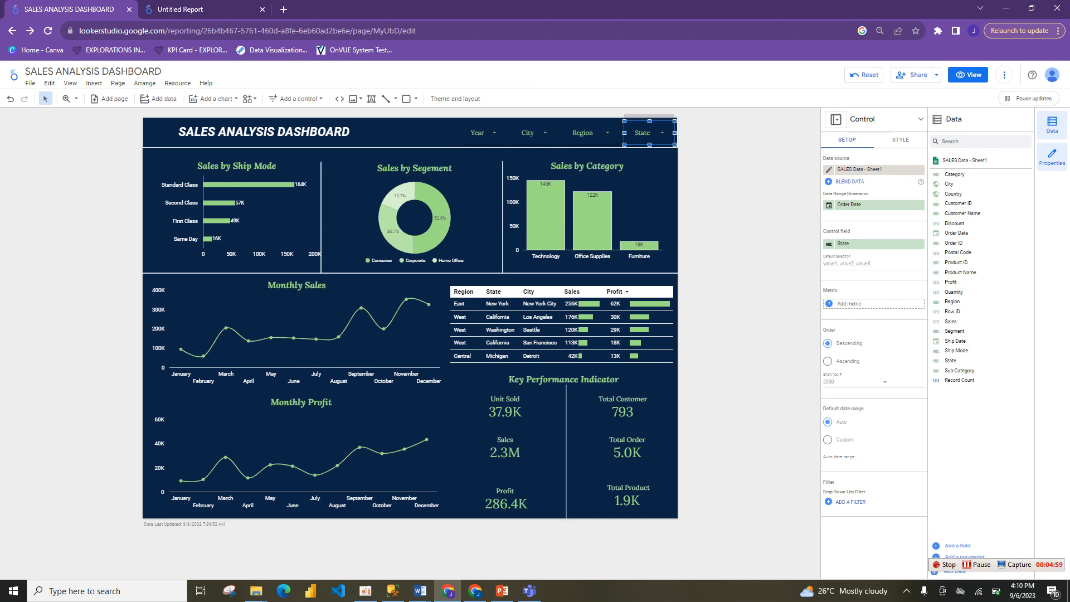
{"action": "key", "text": "Escape"}
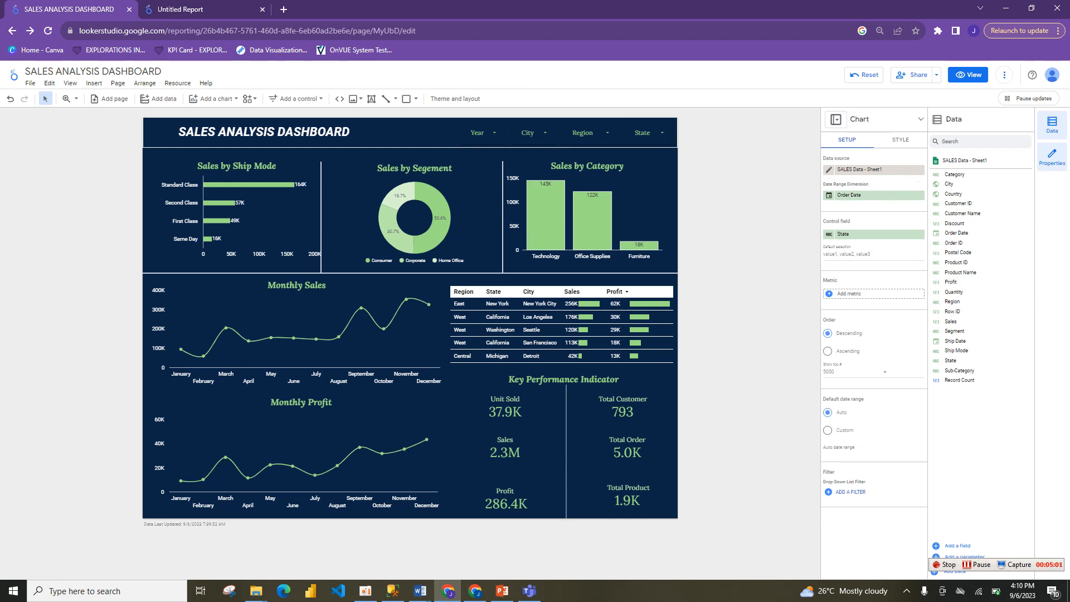
{"action": "left_click", "coordinate": [208, 10]}
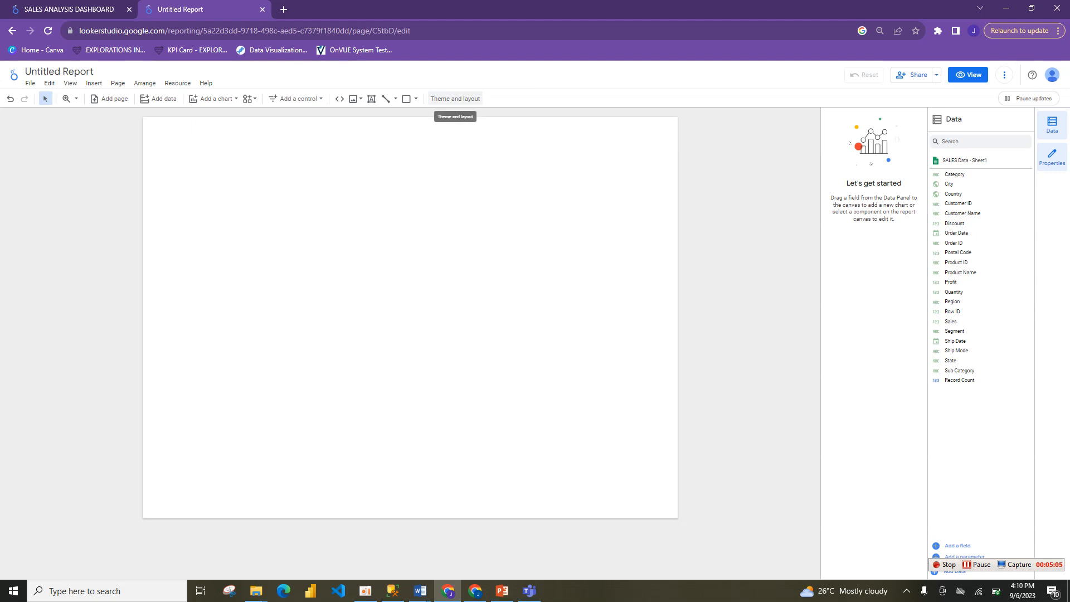
{"action": "left_click", "coordinate": [454, 98]}
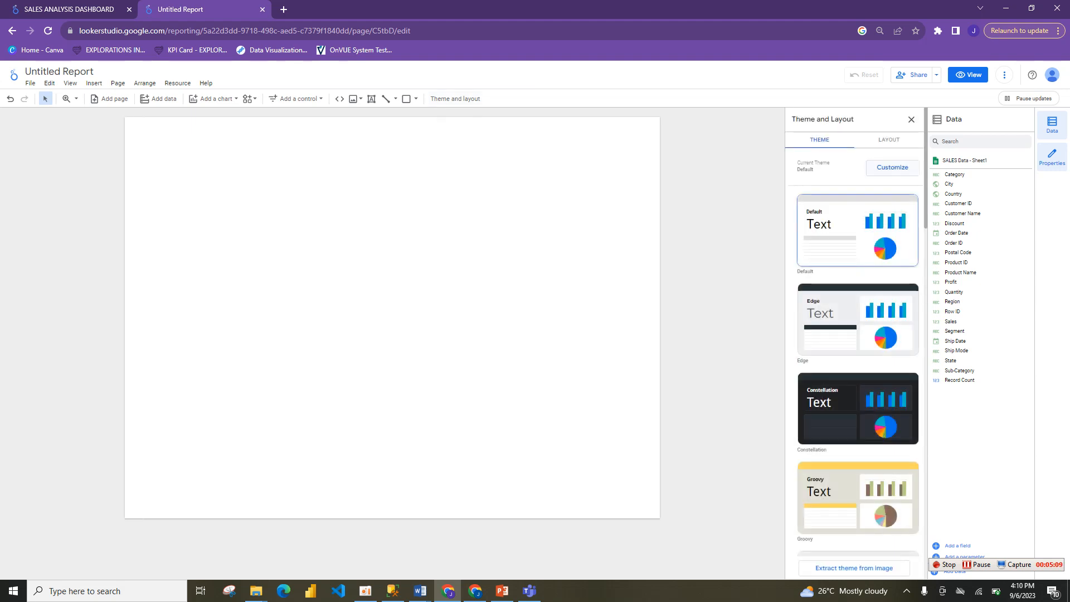
{"action": "left_click", "coordinate": [892, 168]}
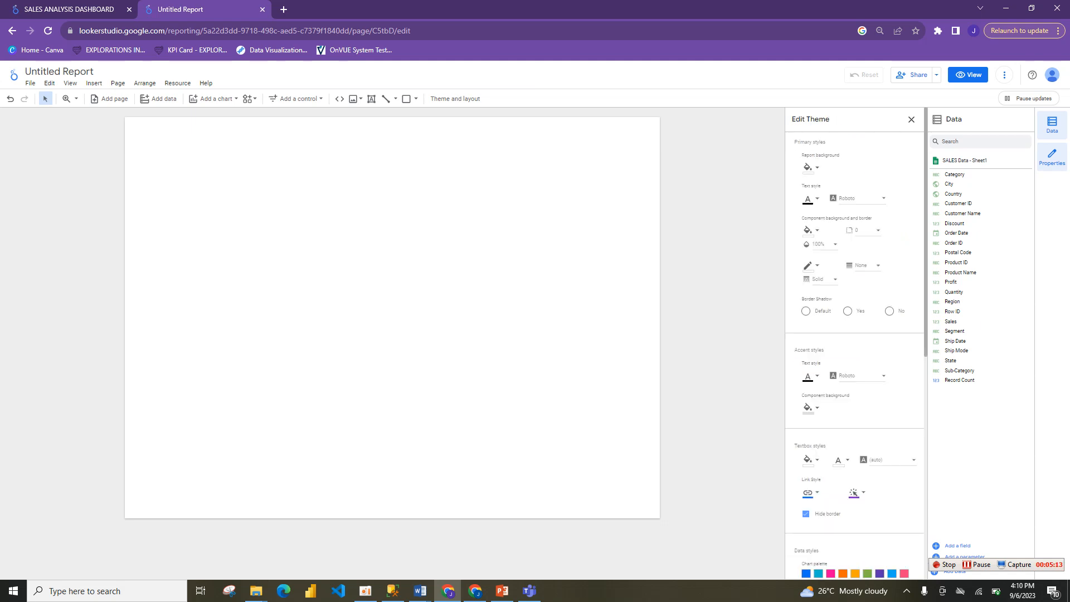
Step: Copy the background colour code #0b2545 from the Word document Document2 and return to Looker Studio
{"action": "mouse_move", "coordinate": [420, 591]}
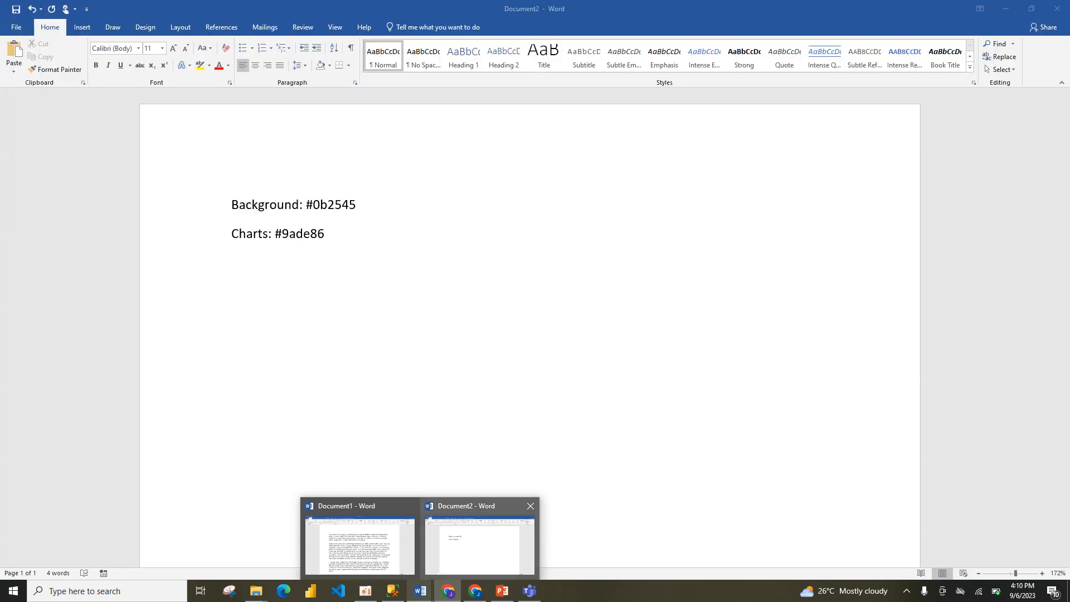
{"action": "left_click", "coordinate": [479, 543]}
{"action": "left_click_drag", "start_coordinate": [306, 205], "coordinate": [392, 207]}
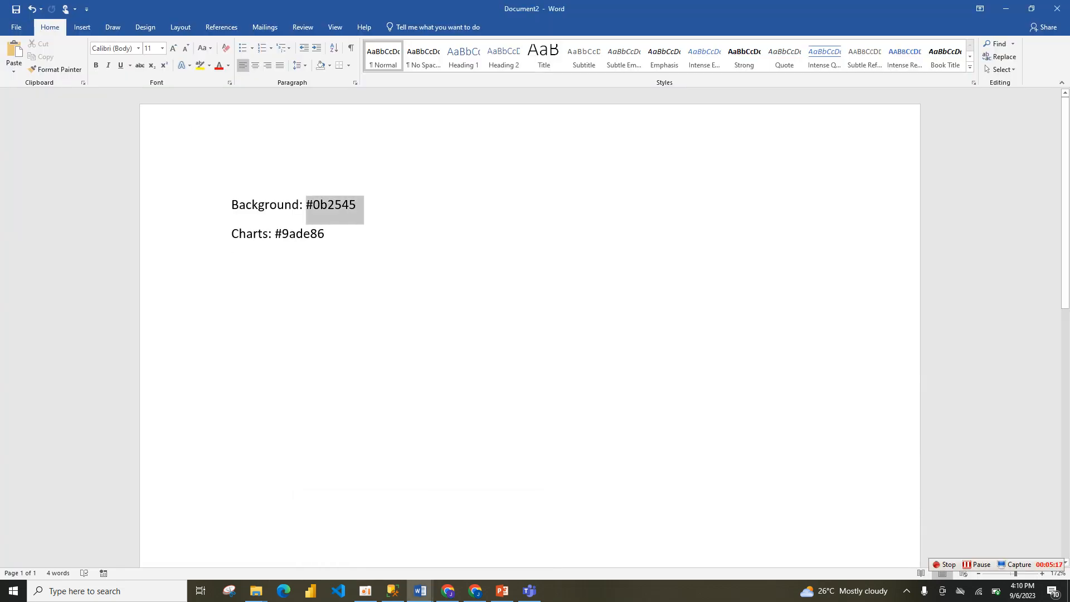
{"action": "key", "text": "ctrl+c"}
{"action": "left_click", "coordinate": [447, 591]}
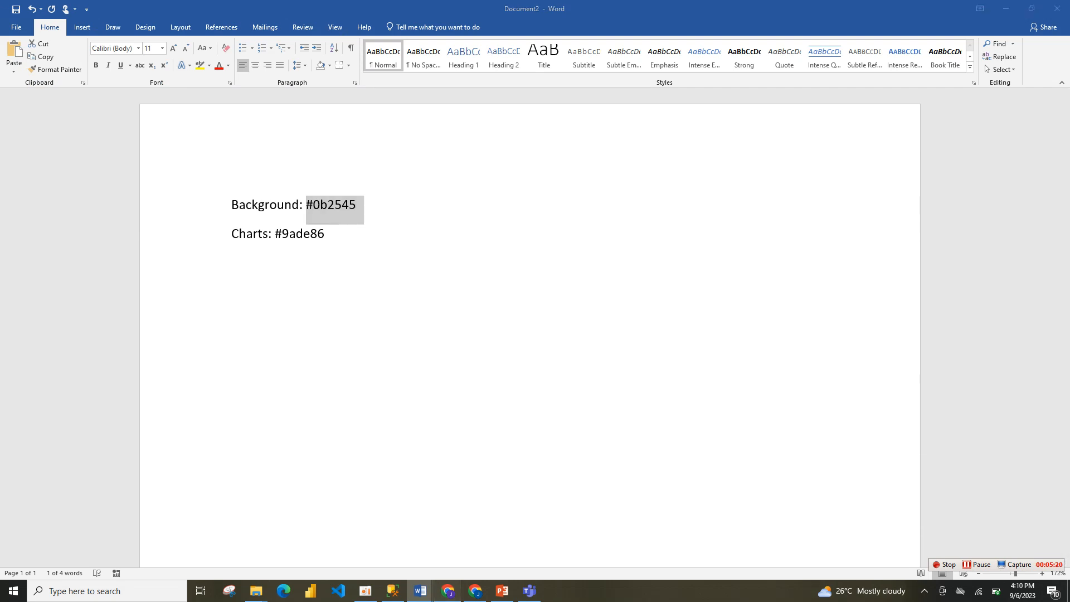
Step: Set the theme's report background to the custom colour #0b2545 and close the theme settings
{"action": "left_click", "coordinate": [807, 167]}
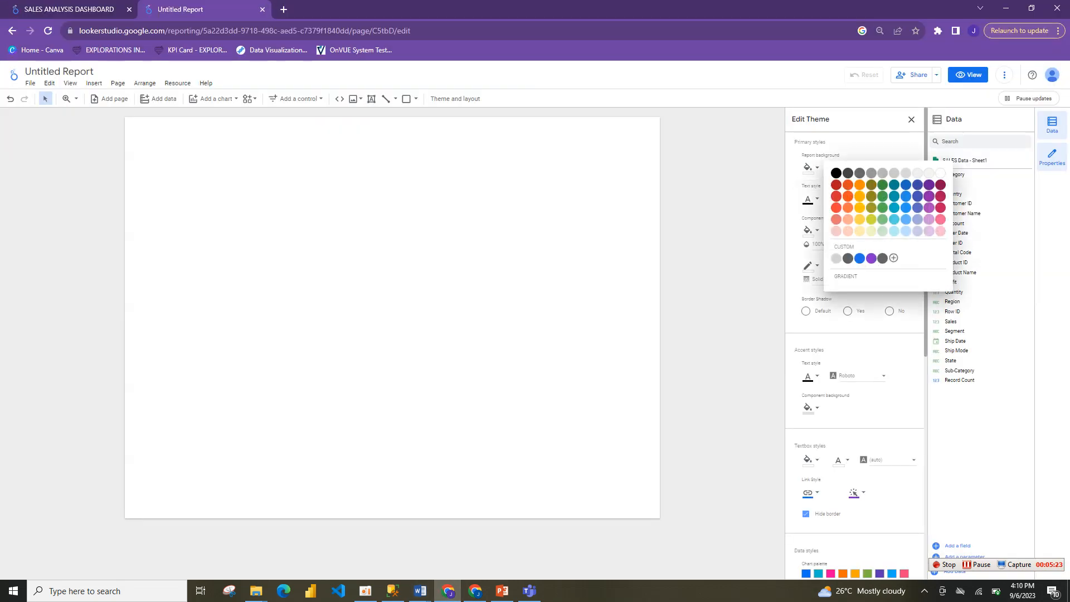
{"action": "left_click", "coordinate": [894, 258]}
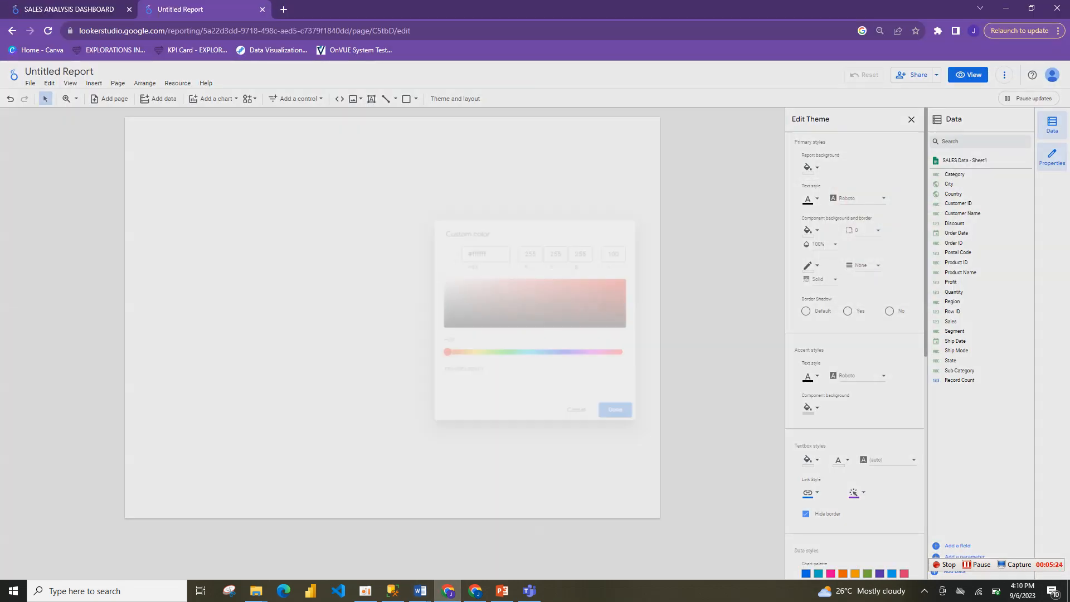
{"action": "key", "text": "ctrl+v"}
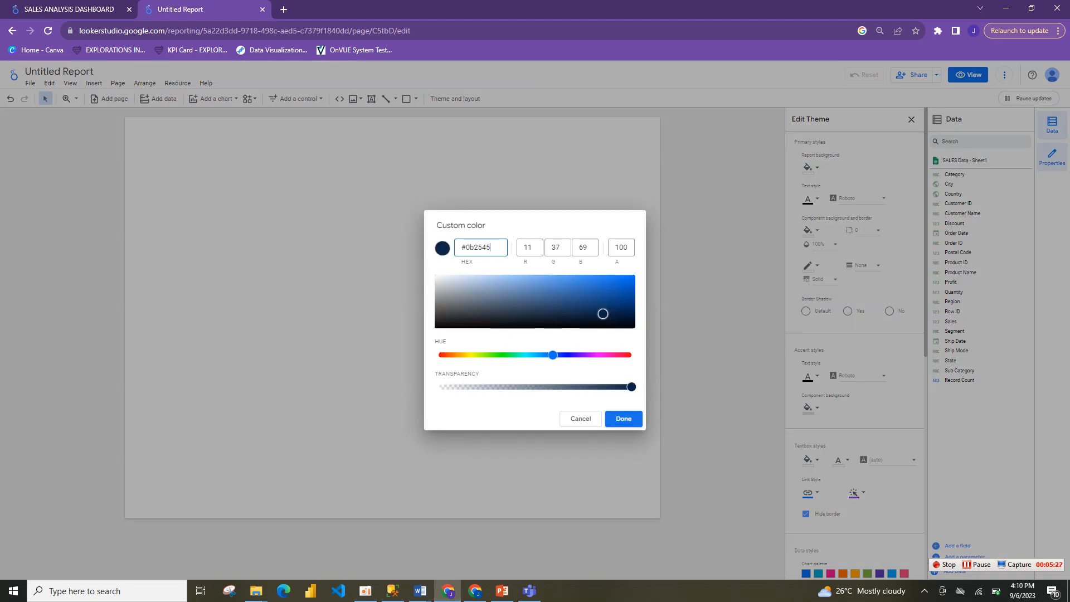
{"action": "left_click", "coordinate": [623, 418]}
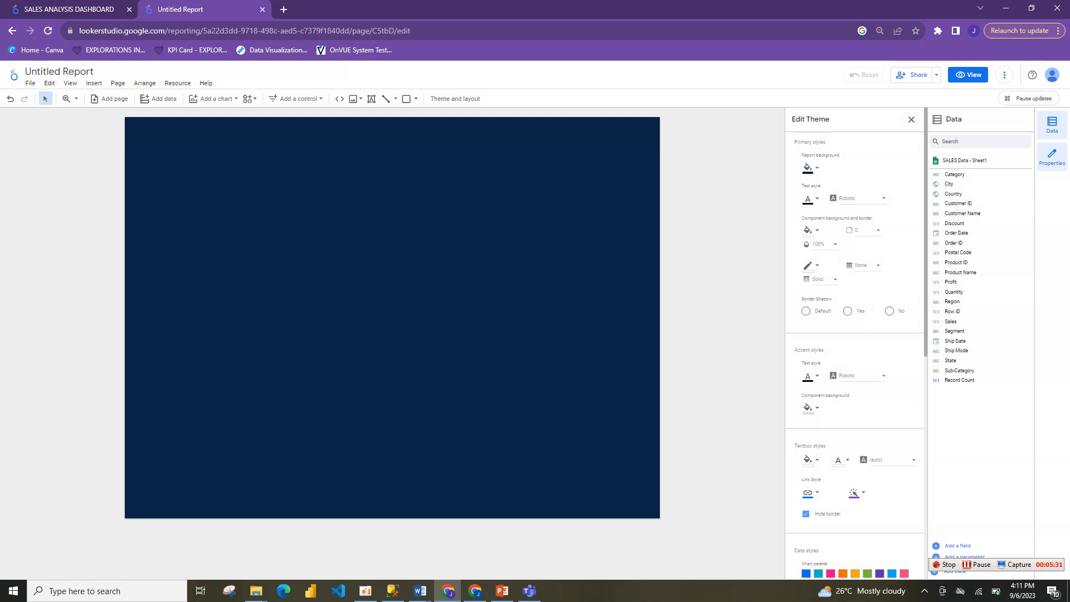
{"action": "left_click", "coordinate": [911, 119]}
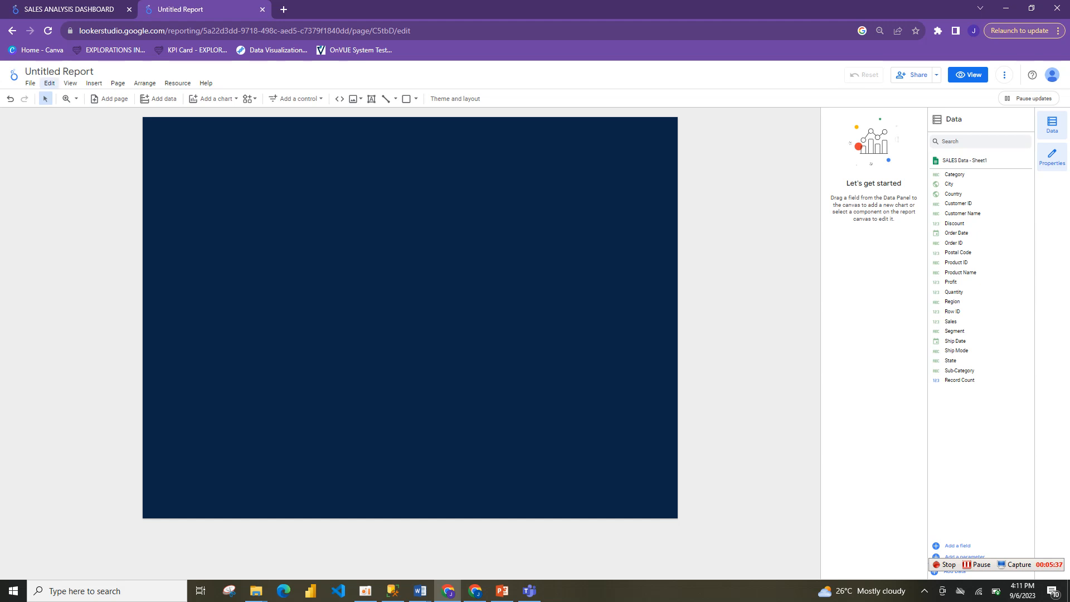
{"action": "left_click", "coordinate": [49, 82]}
{"action": "mouse_move", "coordinate": [75, 171]}
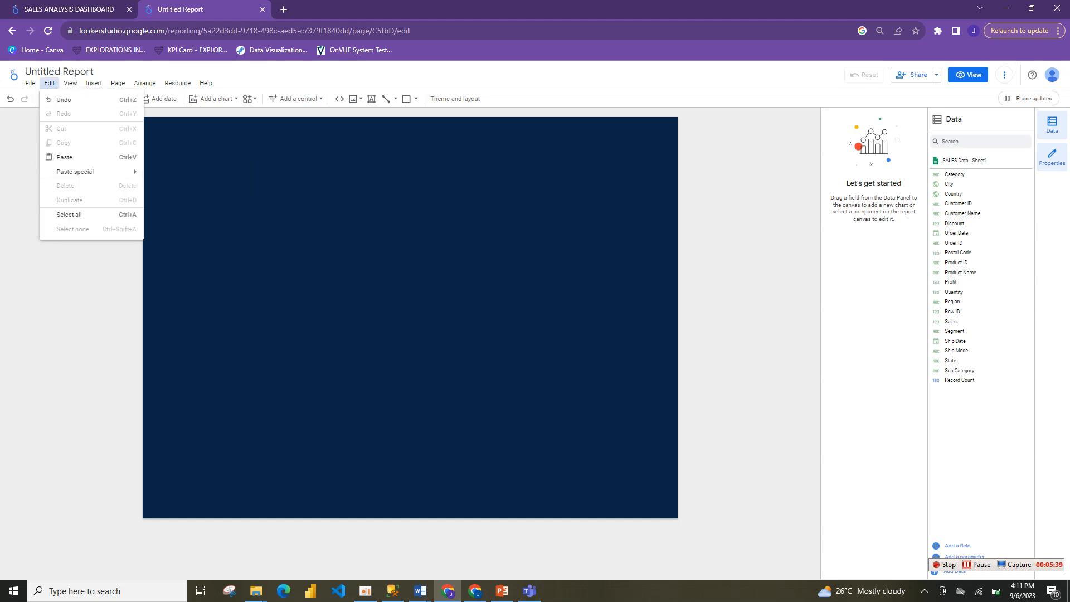
{"action": "left_click", "coordinate": [47, 84]}
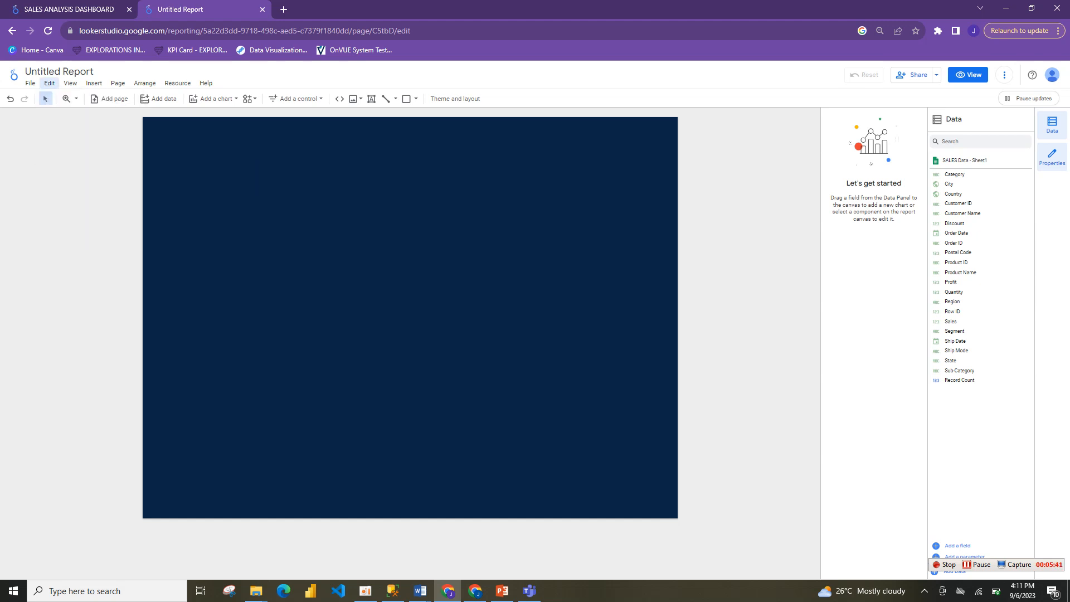
{"action": "left_click", "coordinate": [30, 83]}
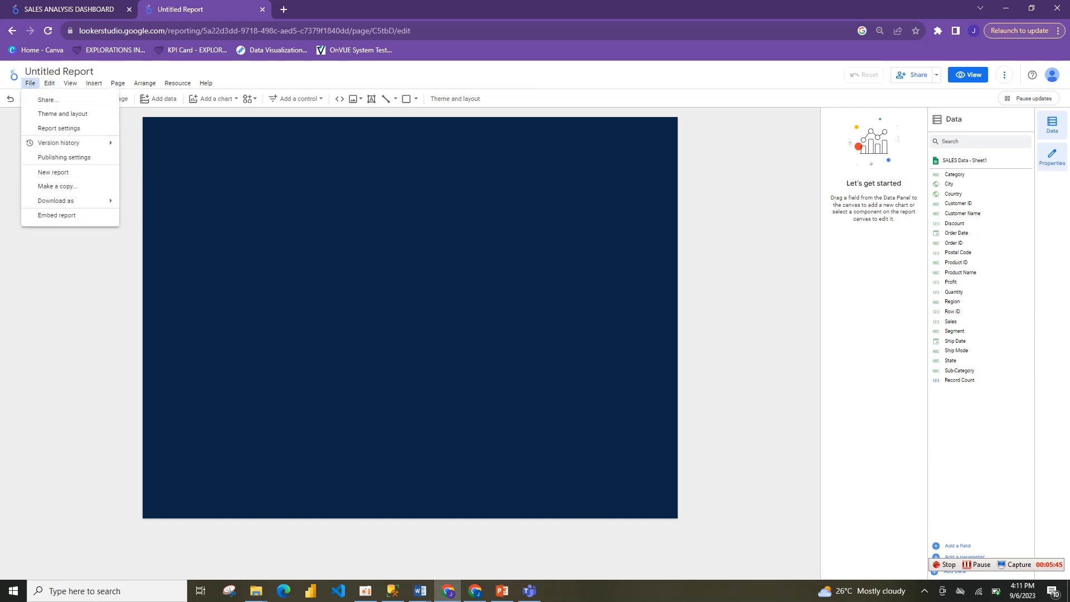
{"action": "left_click", "coordinate": [30, 83]}
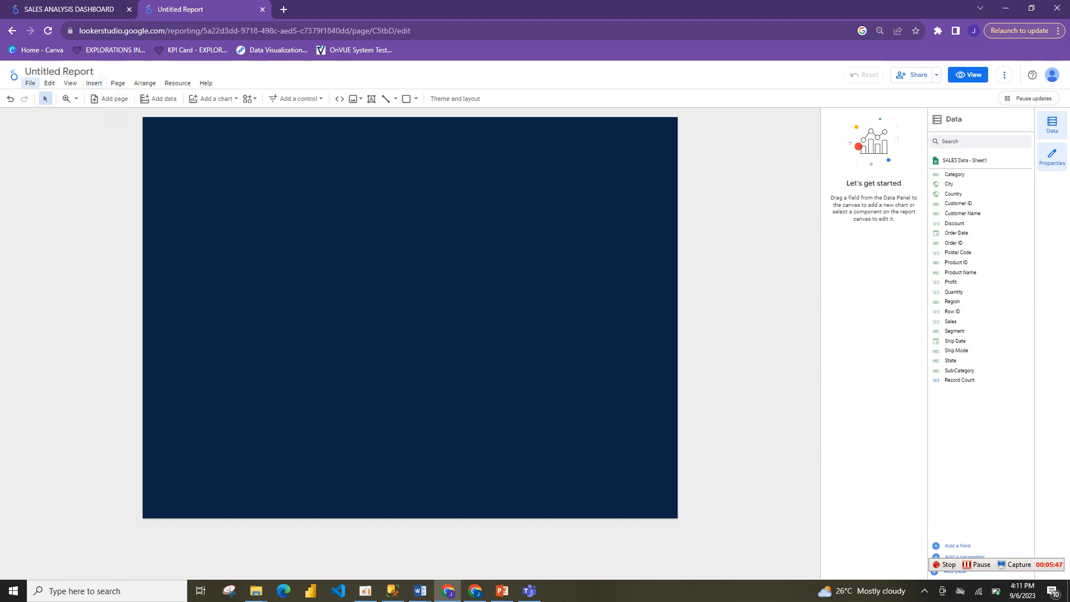
Step: Insert a text box and fit it as a slim header band across the full width of the canvas's upper edge
{"action": "left_click", "coordinate": [93, 83]}
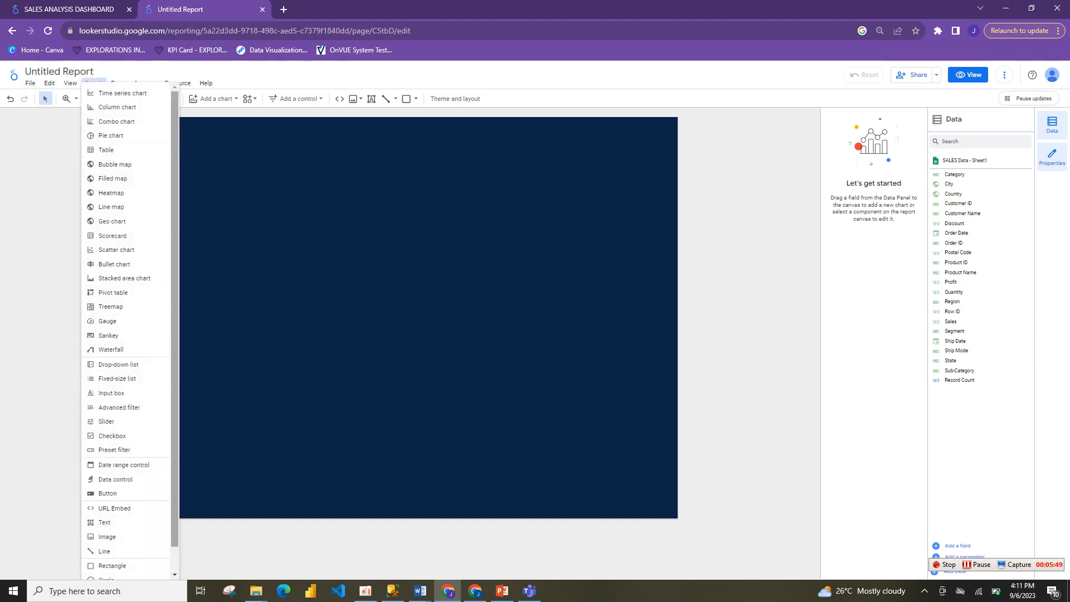
{"action": "scroll", "coordinate": [122, 351], "scroll_direction": "down", "scroll_amount": 1}
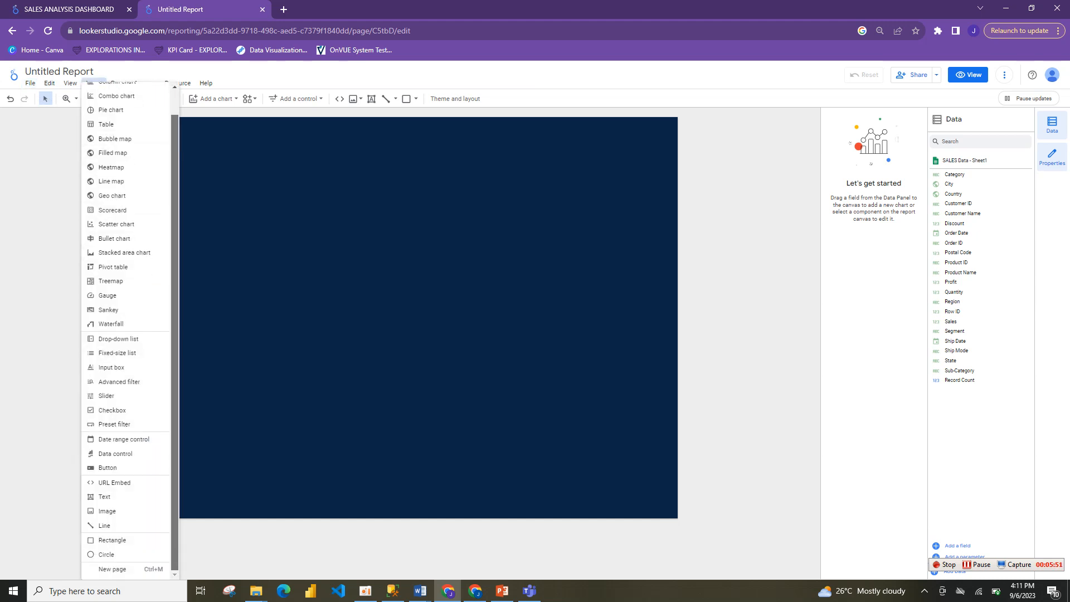
{"action": "left_click", "coordinate": [112, 496]}
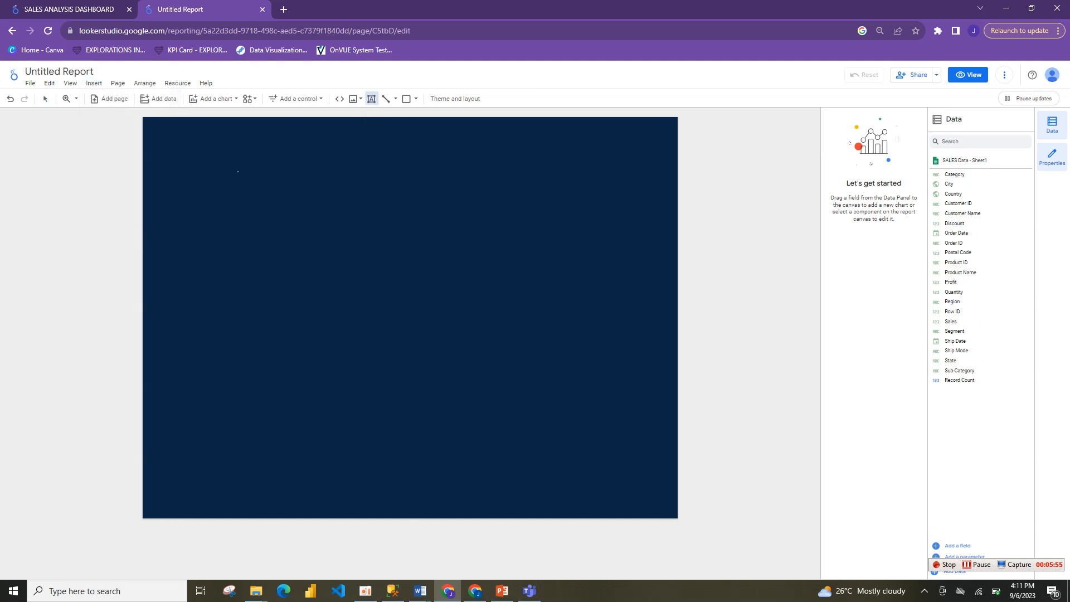
{"action": "left_click_drag", "start_coordinate": [238, 171], "coordinate": [685, 216]}
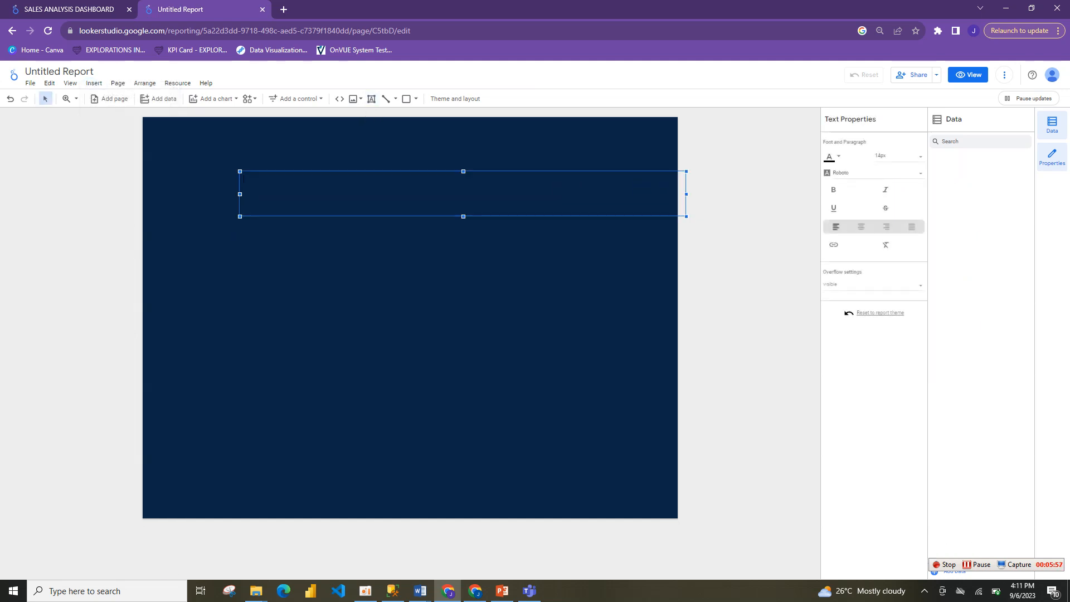
{"action": "left_click_drag", "start_coordinate": [463, 194], "coordinate": [366, 139]}
{"action": "left_click_drag", "start_coordinate": [588, 139], "coordinate": [675, 139]}
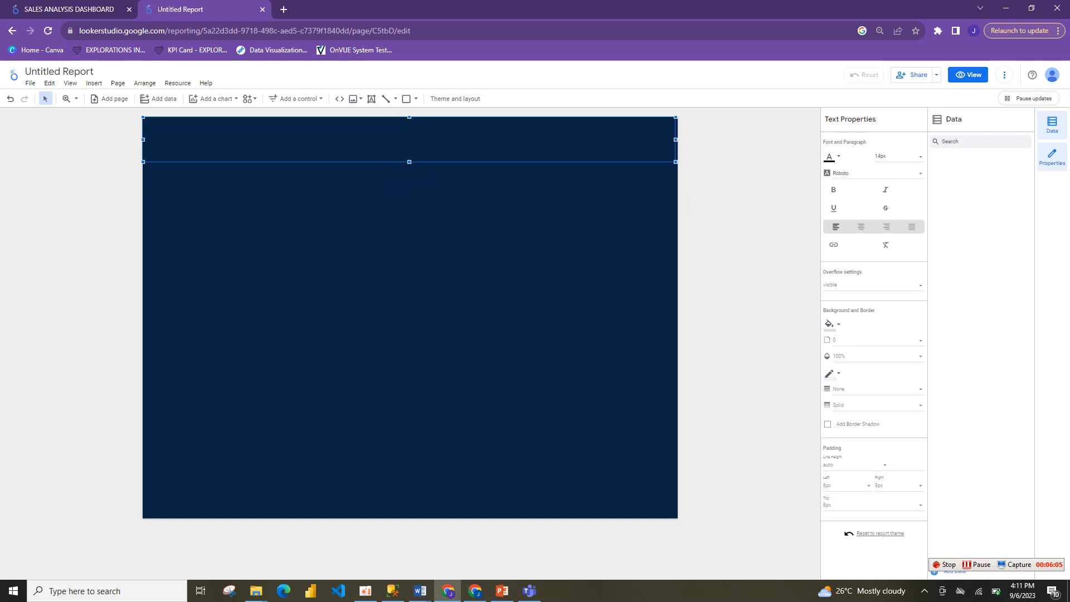
{"action": "left_click_drag", "start_coordinate": [408, 161], "coordinate": [408, 154]}
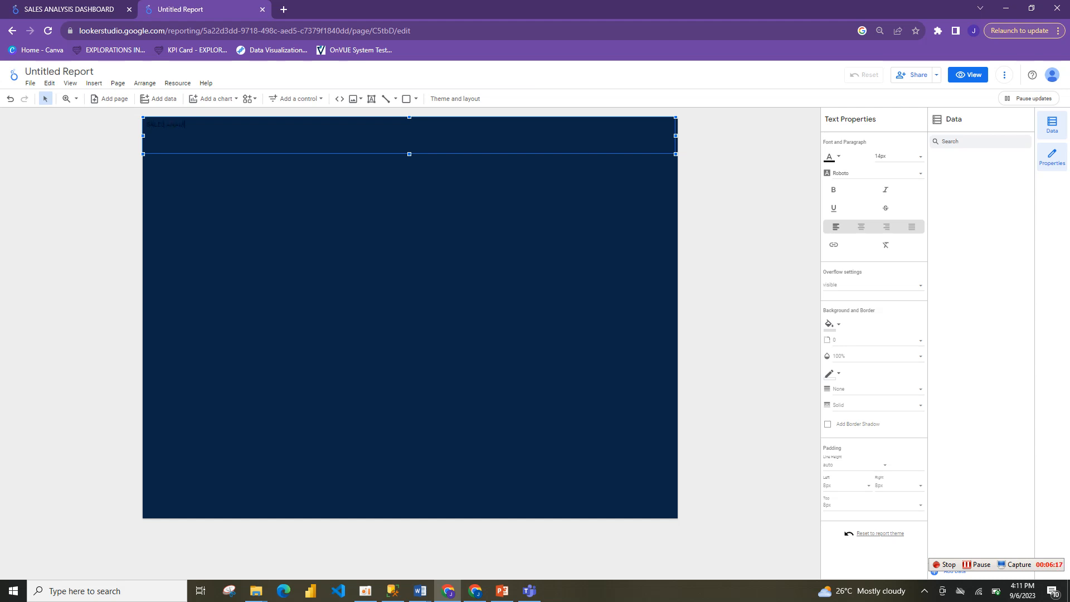
Step: Enter the title SALES ANALYSIS DASHBOARD in the header text box and colour the text white
{"action": "type", "text": "DASHBOARD"}
{"action": "key", "text": "ctrl+shift+Left"}
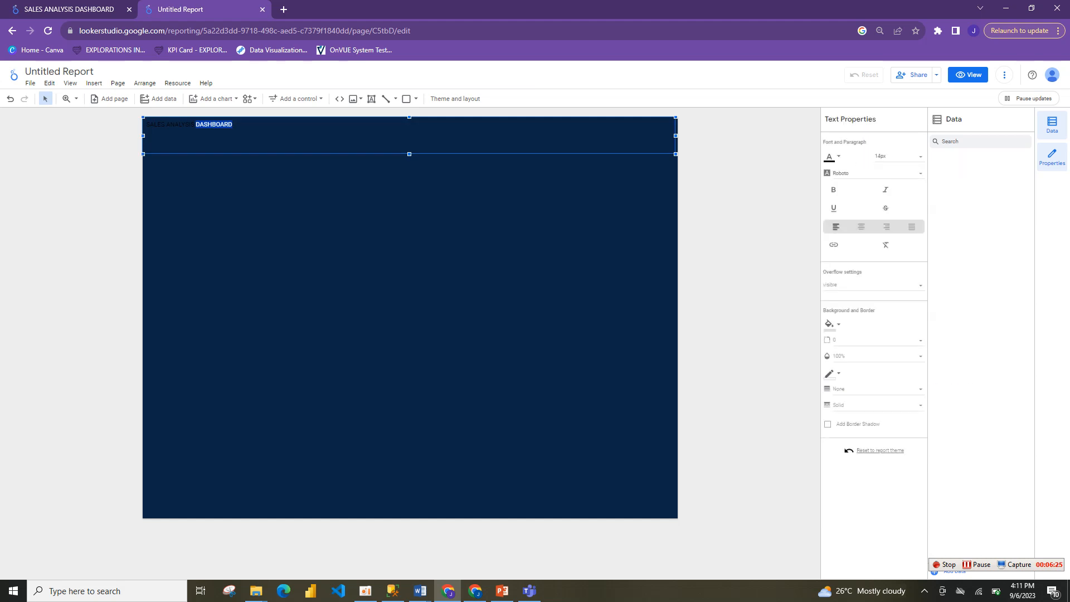
{"action": "key", "text": "ctrl+shift+Left"}
{"action": "key", "text": "ctrl+shift+Left"}
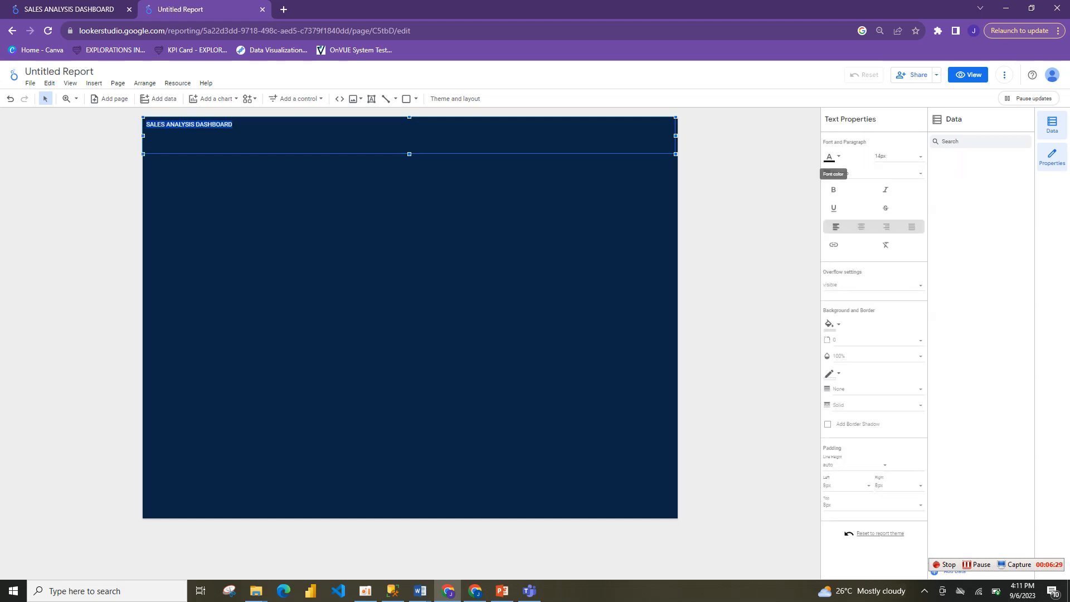
{"action": "left_click", "coordinate": [834, 157]}
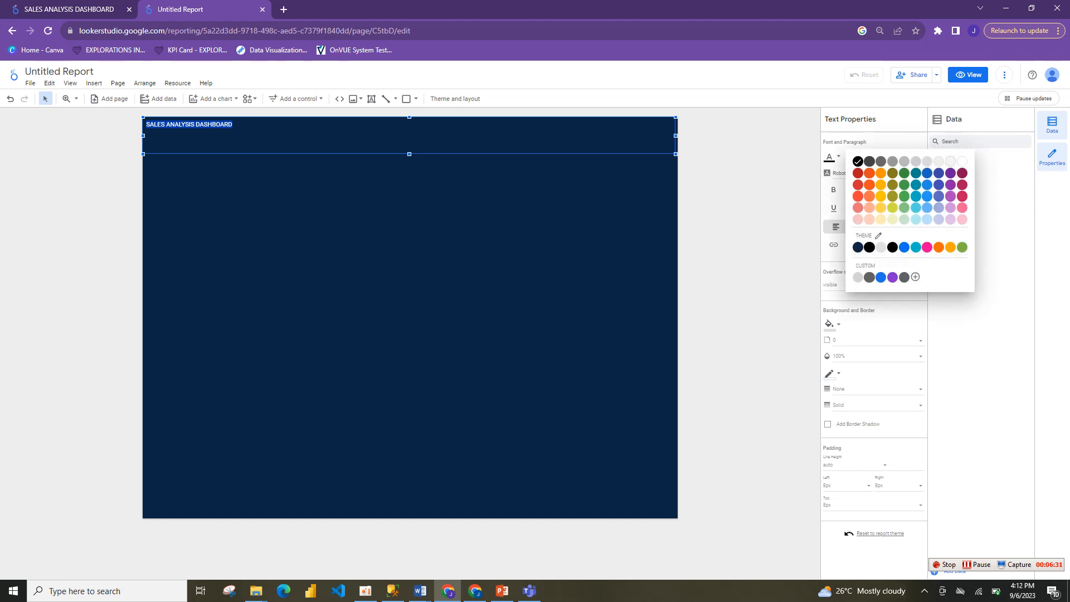
{"action": "left_click", "coordinate": [962, 161]}
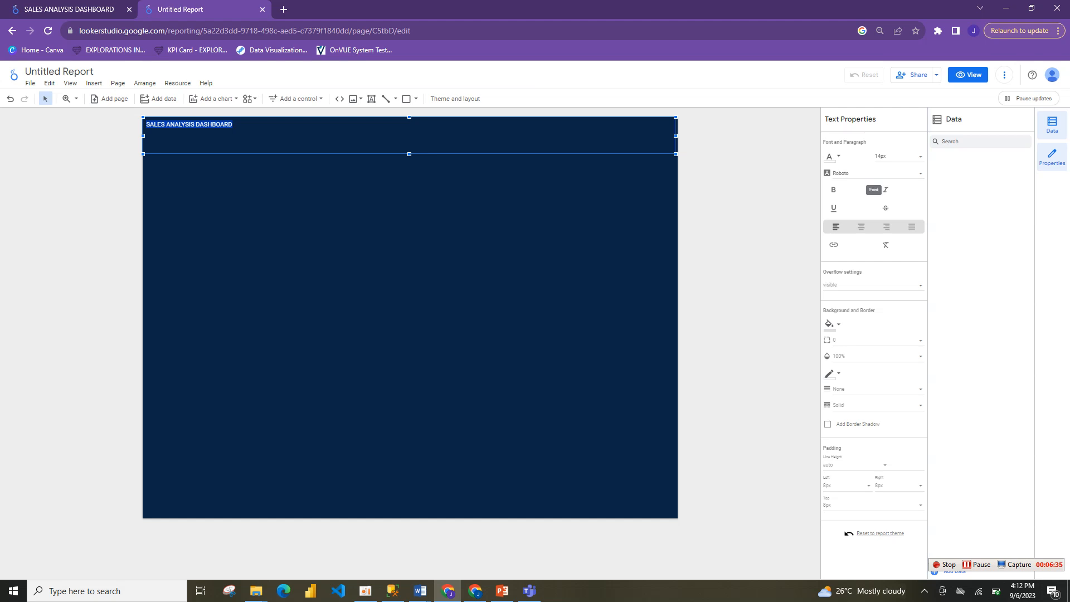
Step: Set the title's font to Lora with bold and italic styling
{"action": "left_click", "coordinate": [869, 173]}
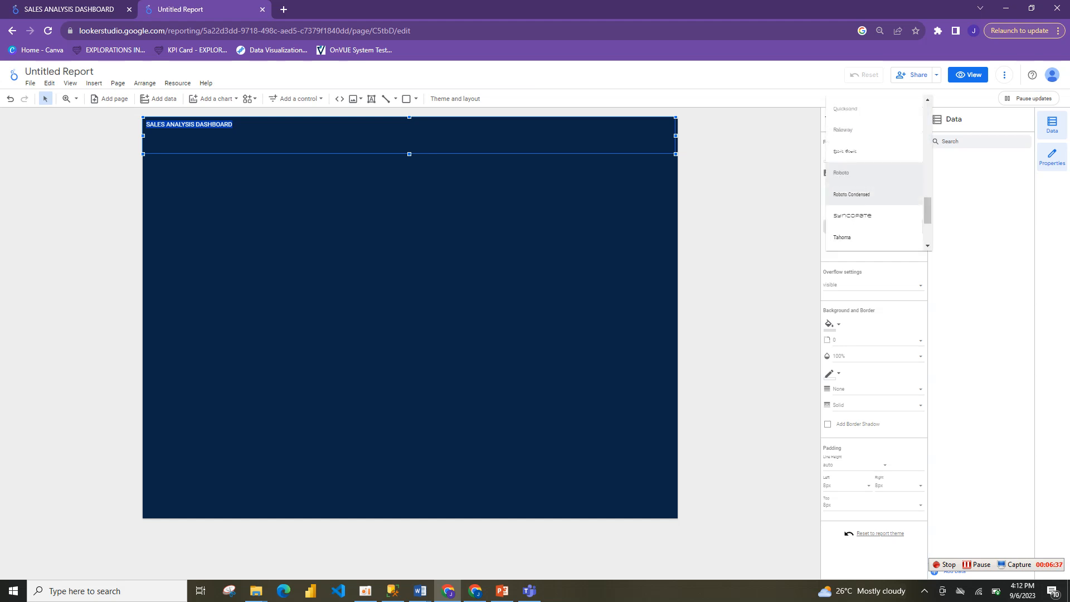
{"action": "scroll", "coordinate": [869, 172], "scroll_direction": "up", "scroll_amount": 4}
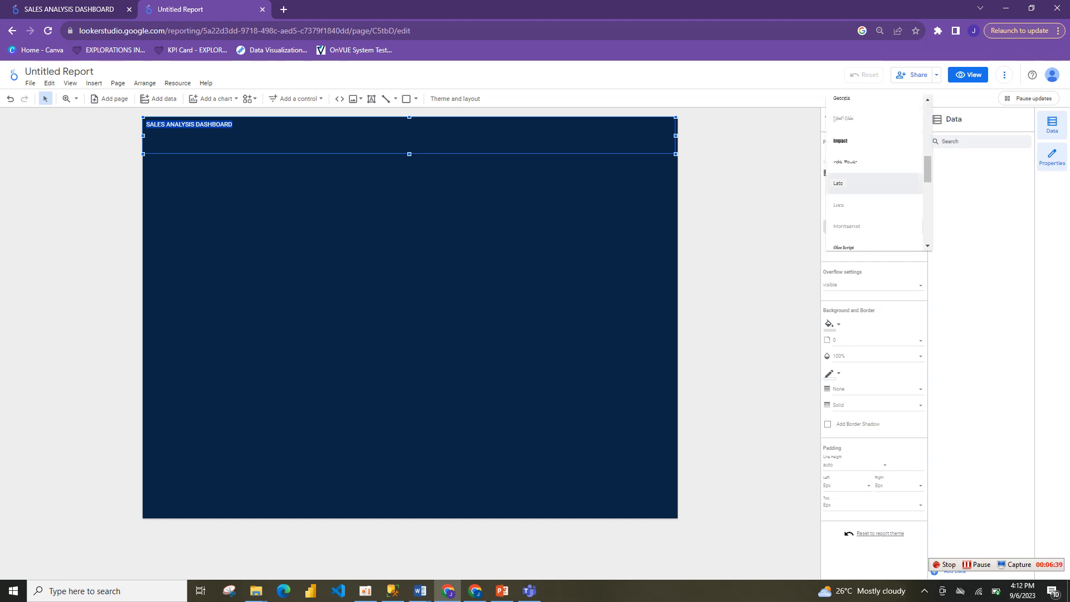
{"action": "left_click", "coordinate": [869, 204]}
{"action": "left_click", "coordinate": [885, 190]}
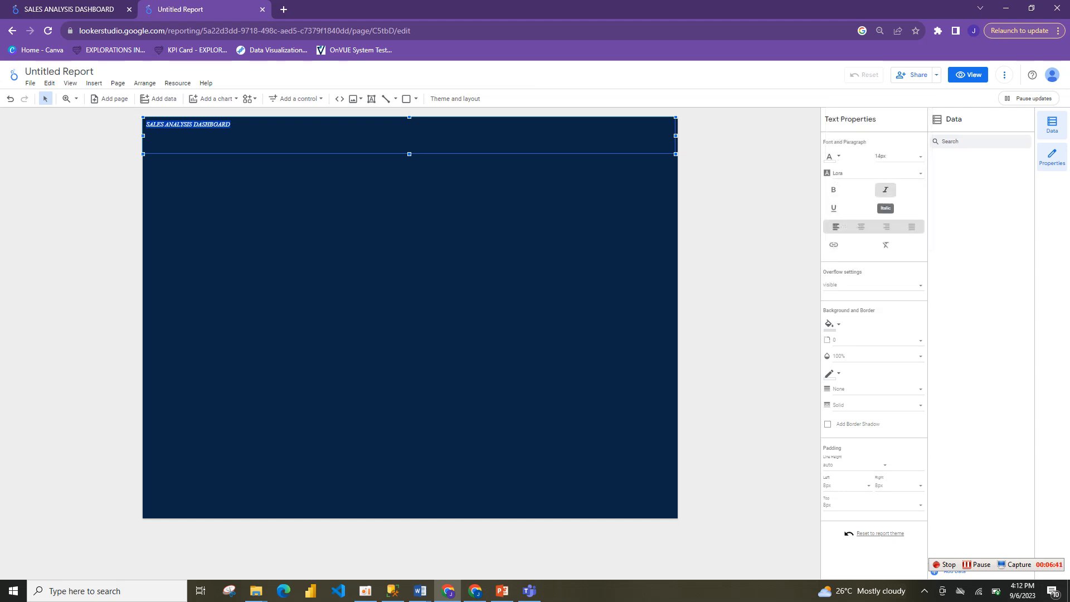
{"action": "left_click", "coordinate": [833, 190]}
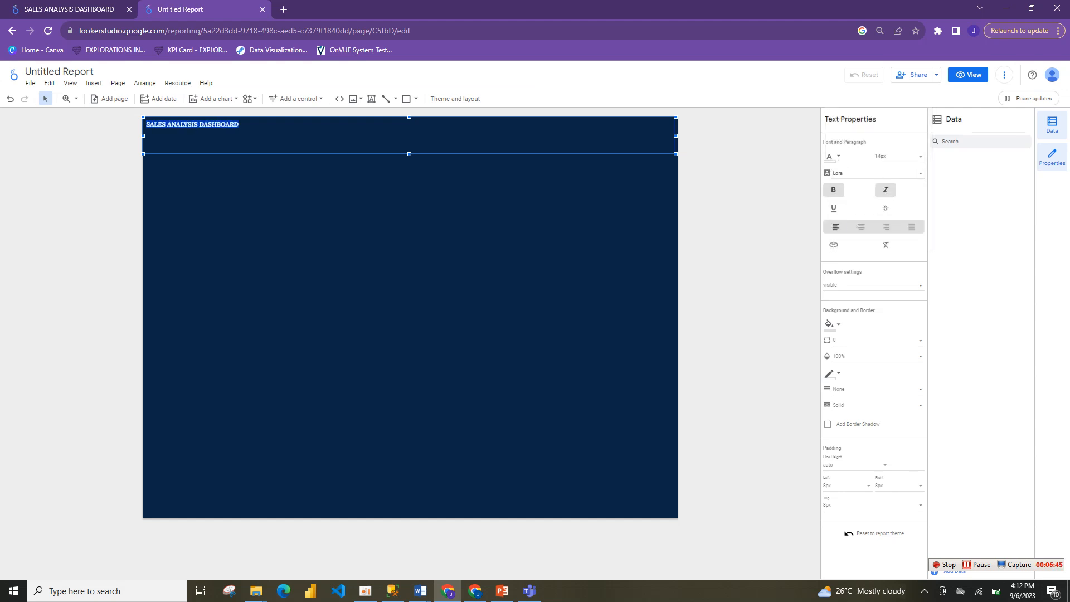
Step: Set the title's font size to 32px
{"action": "left_click", "coordinate": [894, 156]}
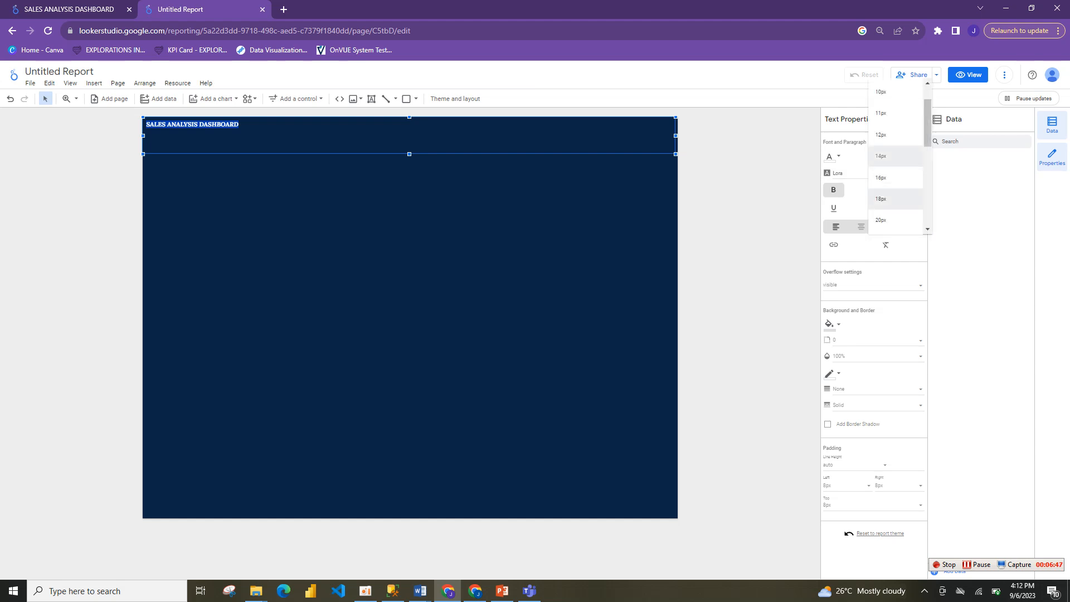
{"action": "left_click", "coordinate": [886, 220]}
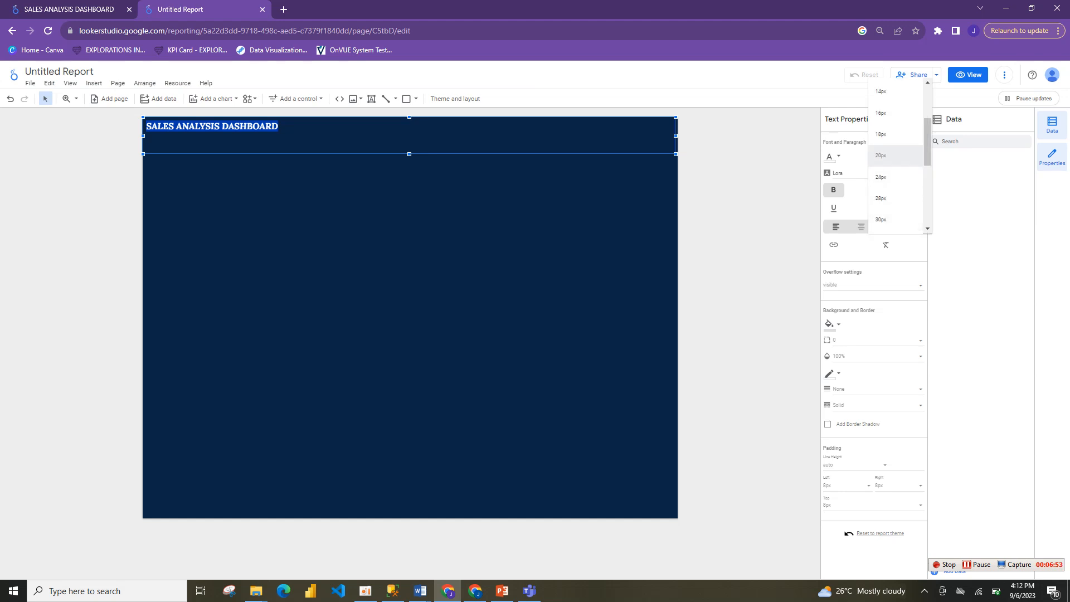
{"action": "scroll", "coordinate": [891, 218], "scroll_direction": "down", "scroll_amount": 1}
{"action": "left_click", "coordinate": [886, 219]}
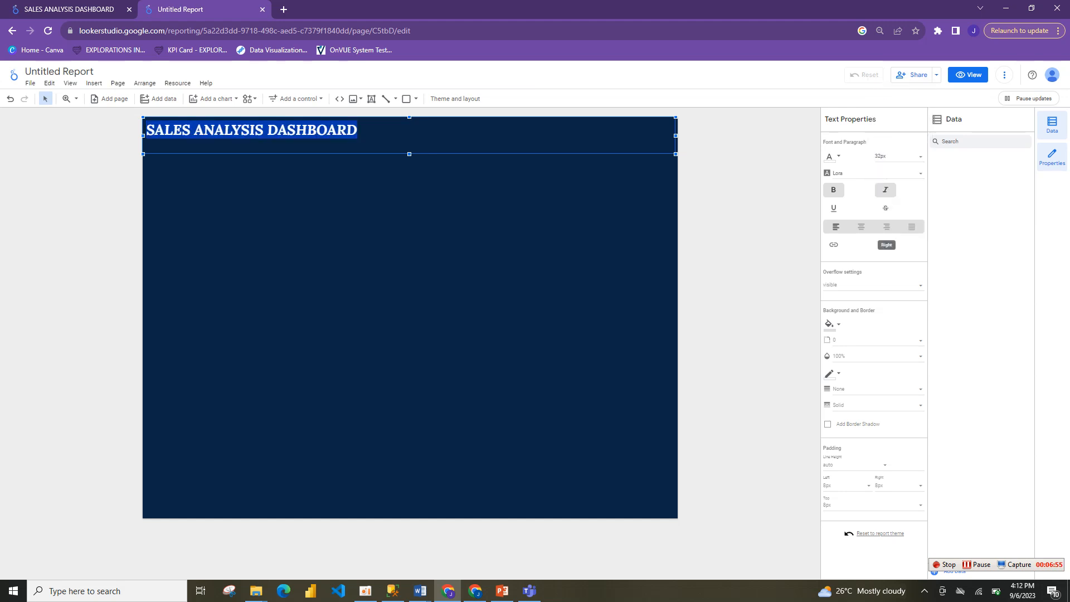
{"action": "left_click", "coordinate": [482, 218]}
{"action": "left_click", "coordinate": [446, 137]}
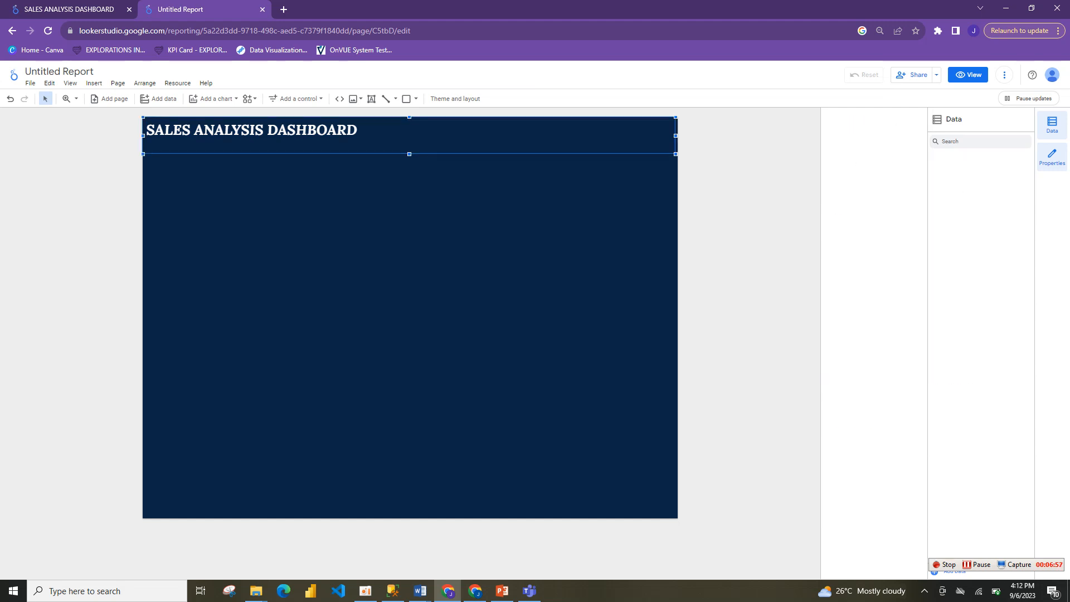
{"action": "triple_click", "coordinate": [146, 130]}
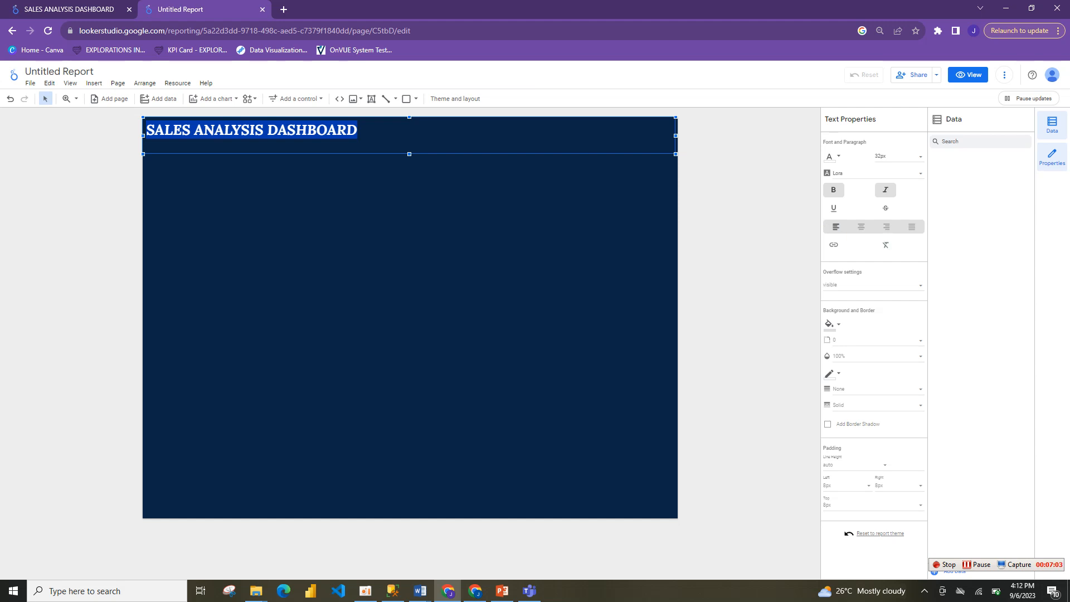
{"action": "left_click", "coordinate": [410, 279]}
{"action": "left_click", "coordinate": [409, 135]}
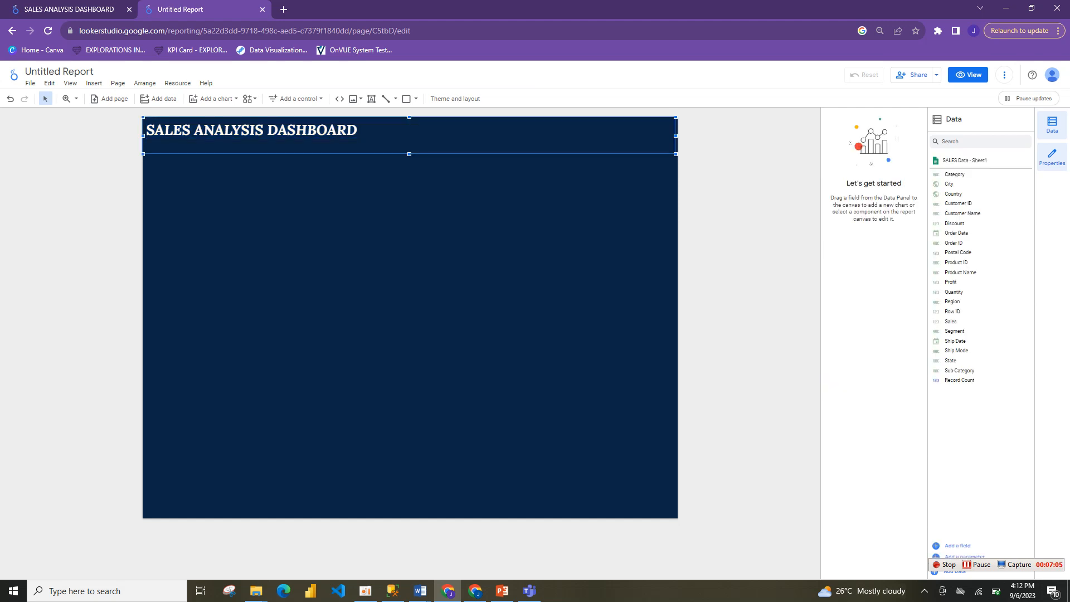
{"action": "triple_click", "coordinate": [365, 131]}
{"action": "left_click", "coordinate": [365, 131]}
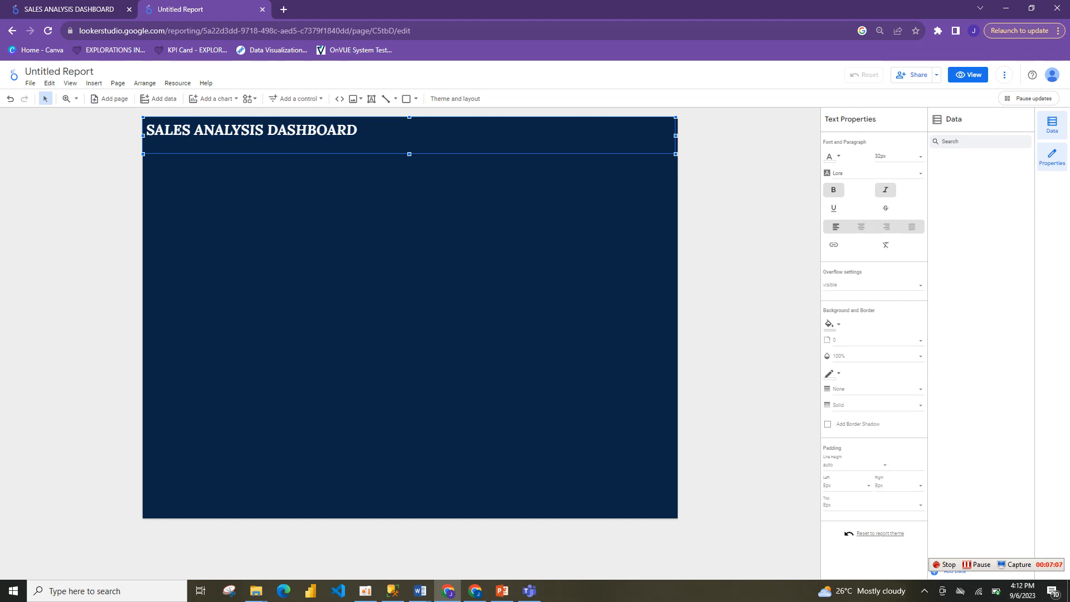
{"action": "left_click", "coordinate": [499, 217]}
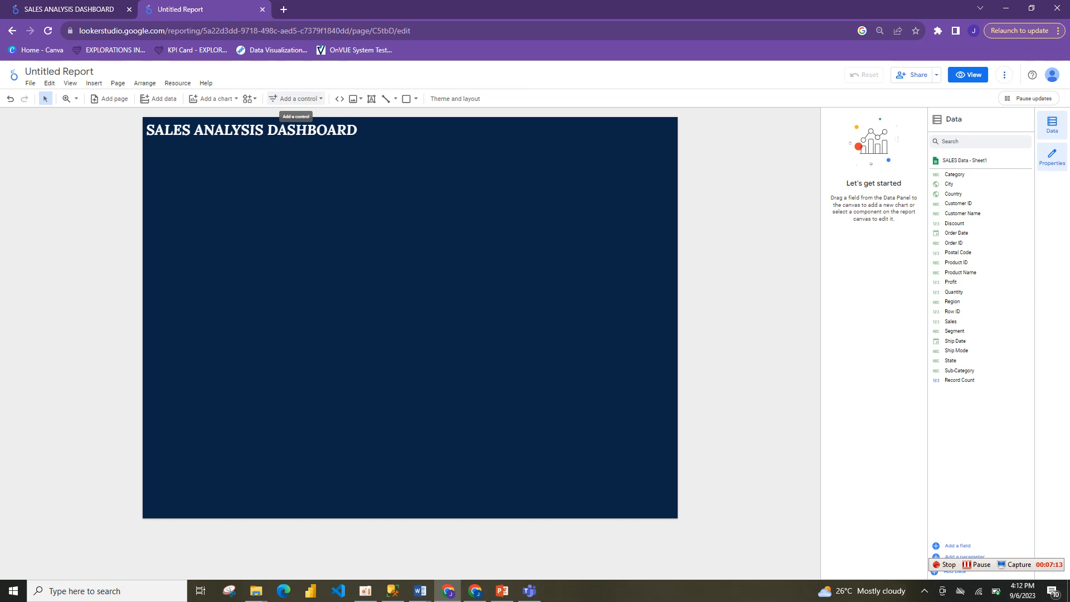
{"action": "left_click", "coordinate": [357, 134]}
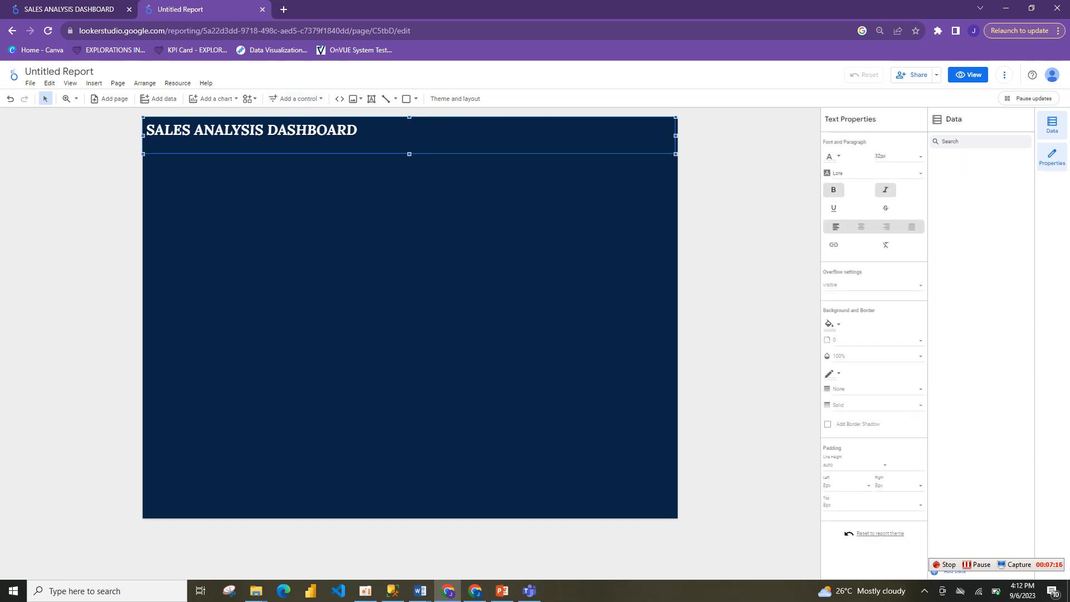
Step: Check the header of the finished sales dashboard and draw a full-width horizontal line just below the title in the untitled report
{"action": "left_click", "coordinate": [69, 9]}
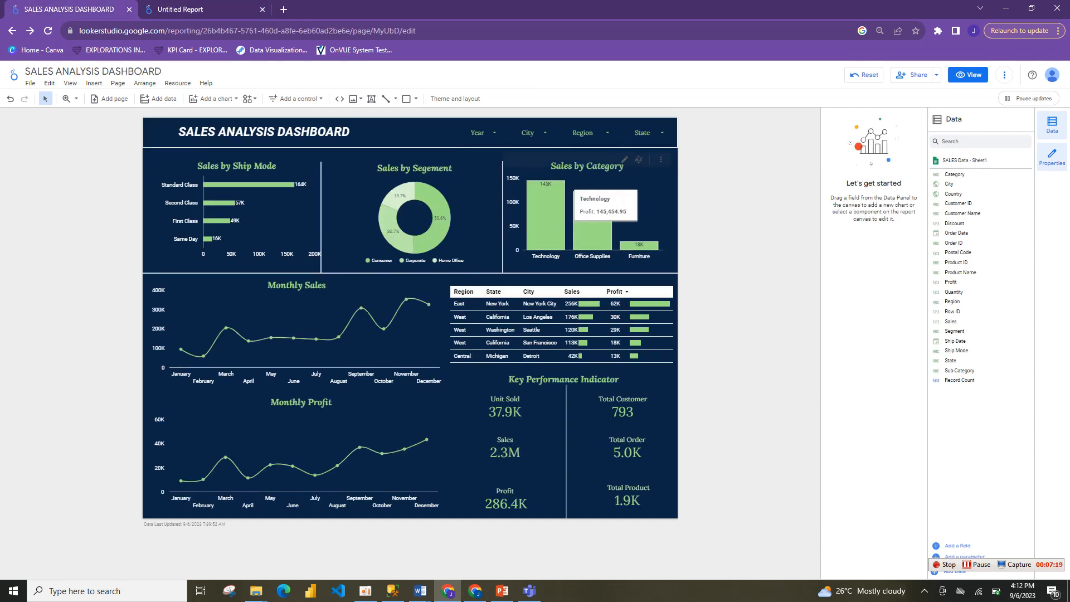
{"action": "left_click", "coordinate": [186, 10]}
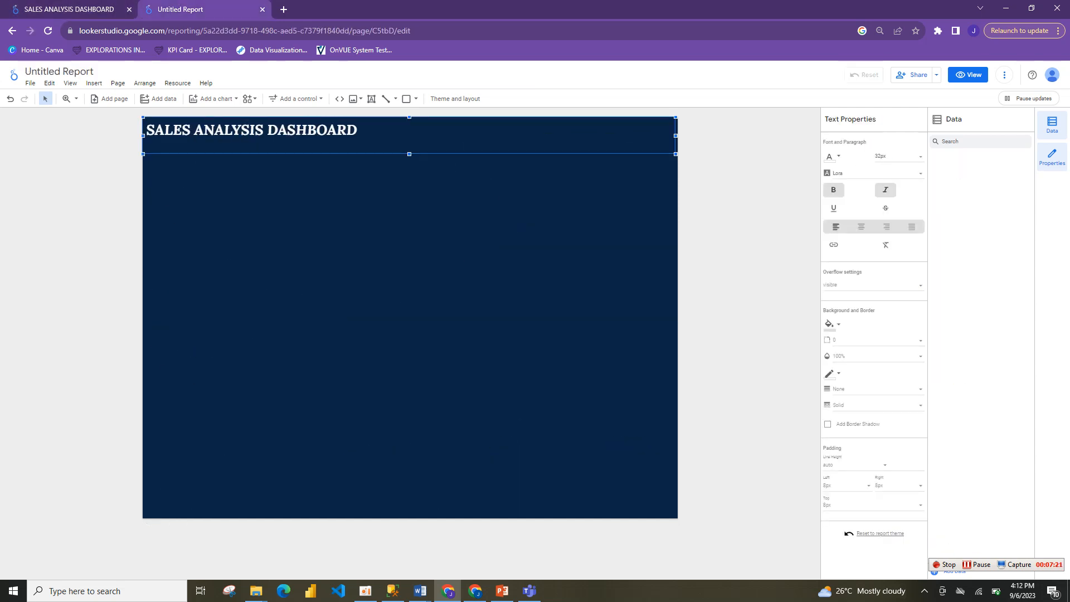
{"action": "left_click", "coordinate": [385, 98]}
{"action": "left_click_drag", "start_coordinate": [144, 162], "coordinate": [611, 162]}
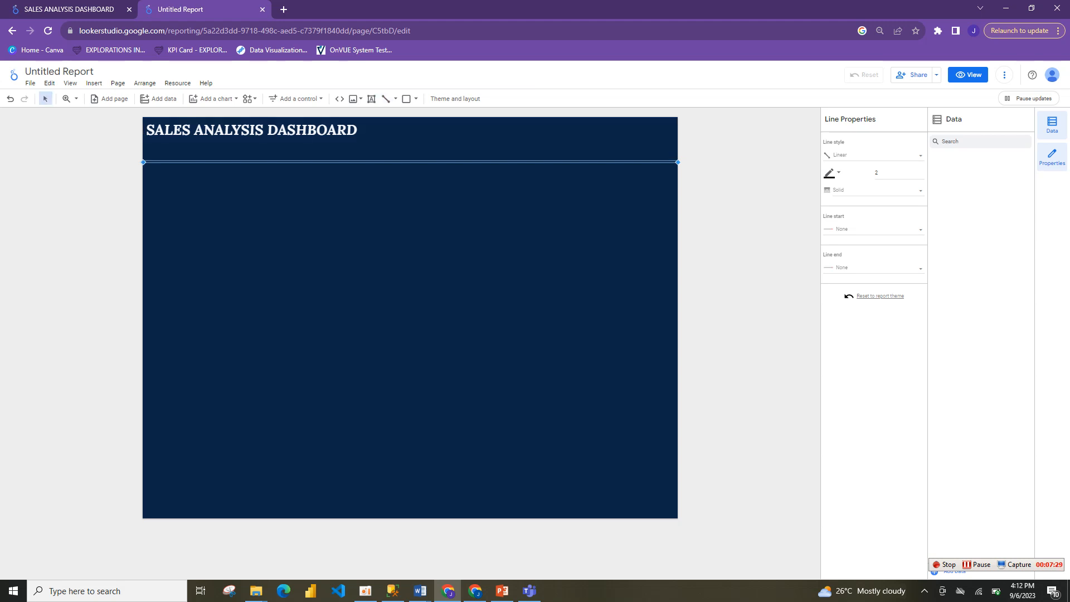
{"action": "left_click_drag", "start_coordinate": [410, 162], "coordinate": [408, 157]}
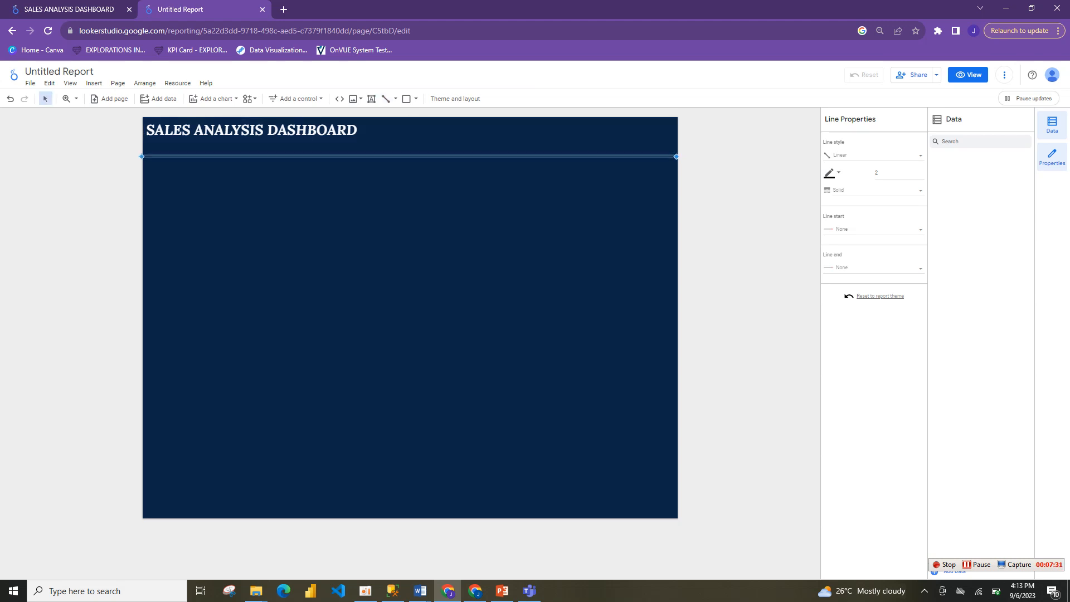
Step: Colour the header's divider line white
{"action": "left_click", "coordinate": [831, 173]}
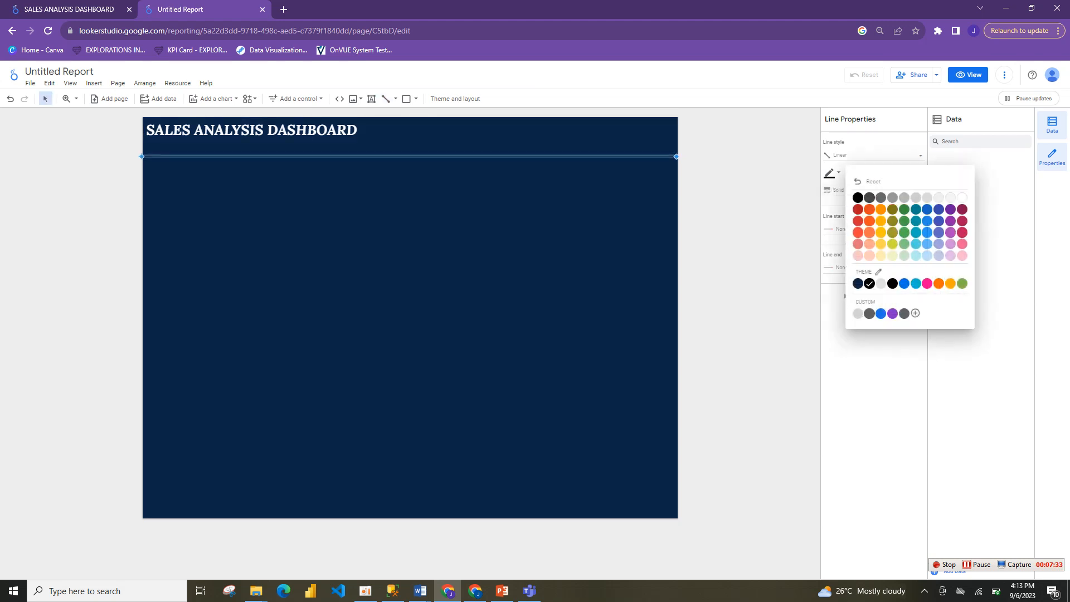
{"action": "left_click", "coordinate": [961, 198]}
{"action": "left_click", "coordinate": [557, 278]}
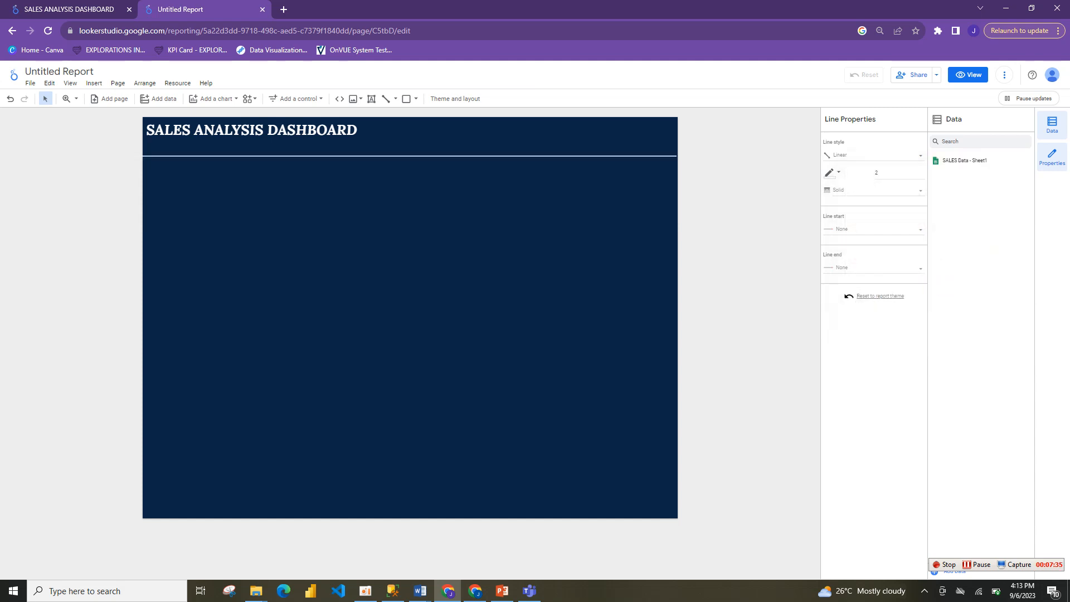
Step: Select the title text box and open the finished sales dashboard to compare its header layout
{"action": "left_click", "coordinate": [335, 135]}
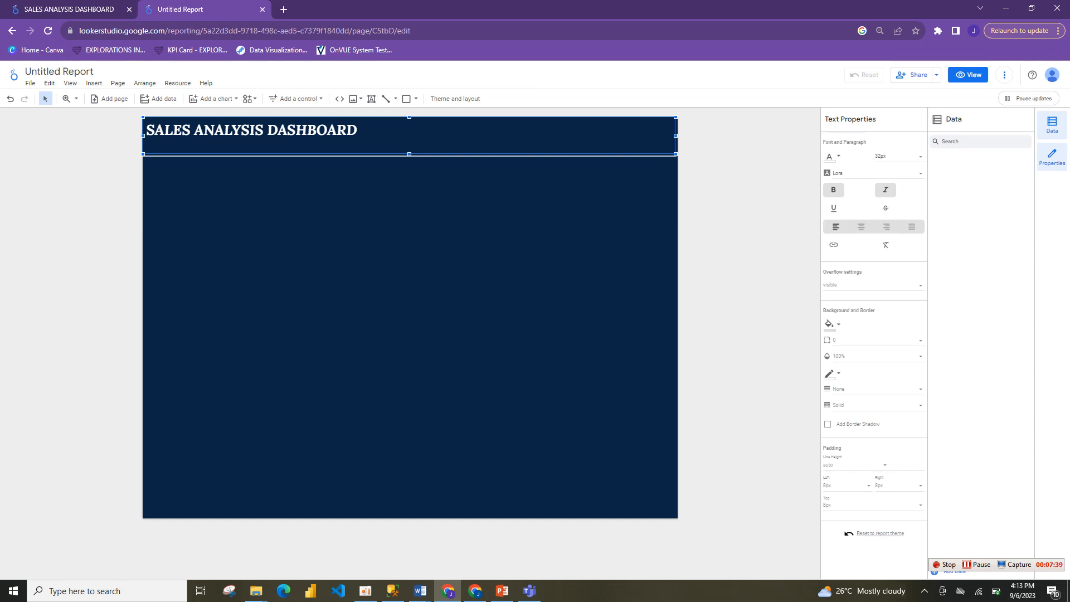
{"action": "left_click", "coordinate": [70, 10]}
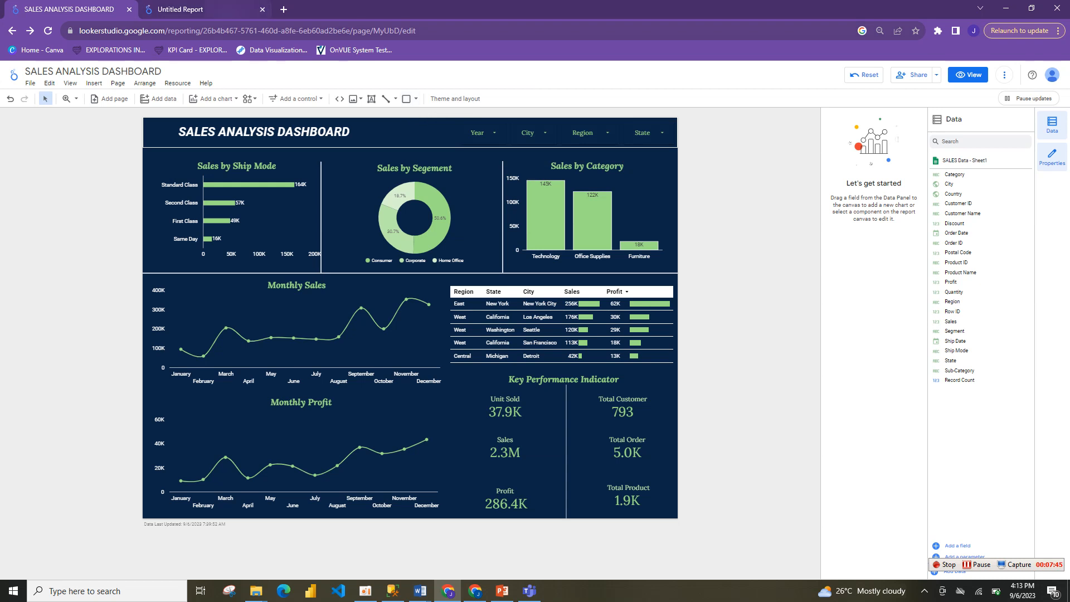
Step: In the untitled report, add a drop-down list control below the header and set its control field to Order Date
{"action": "left_click", "coordinate": [207, 10]}
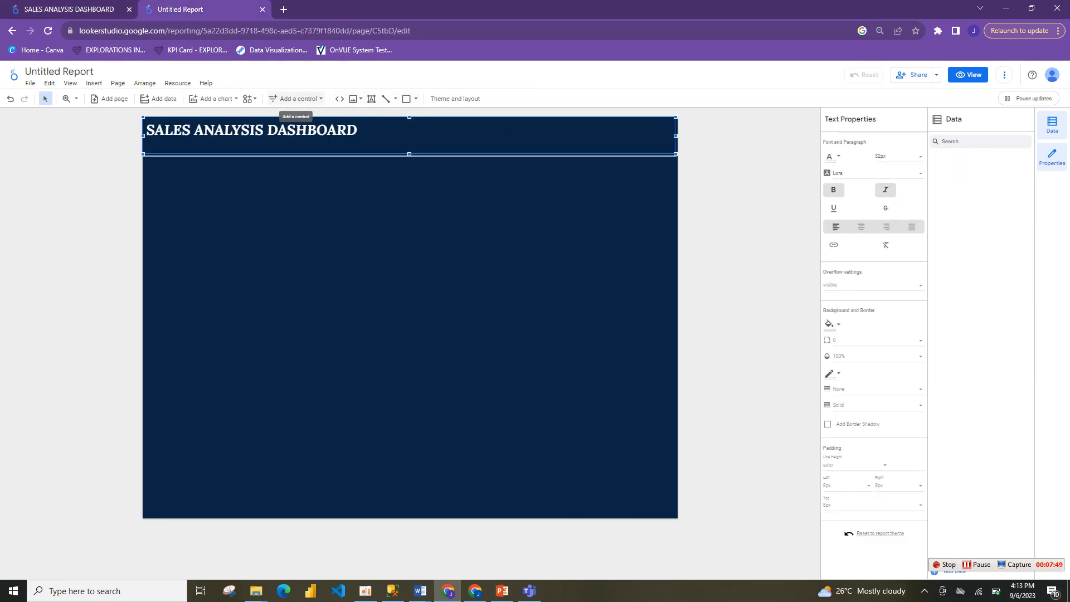
{"action": "left_click", "coordinate": [295, 99]}
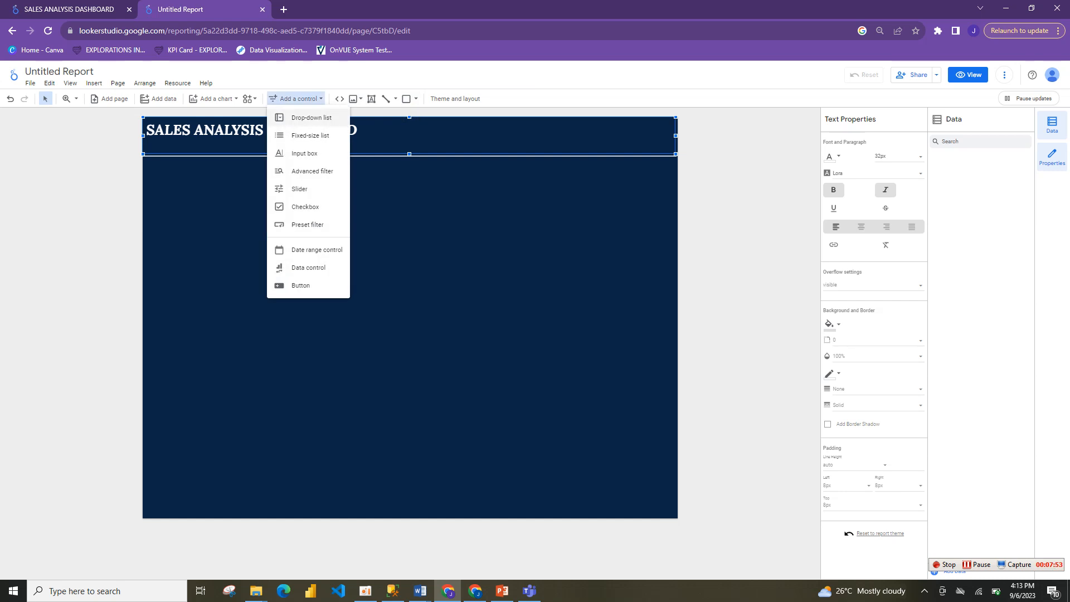
{"action": "left_click", "coordinate": [310, 118]}
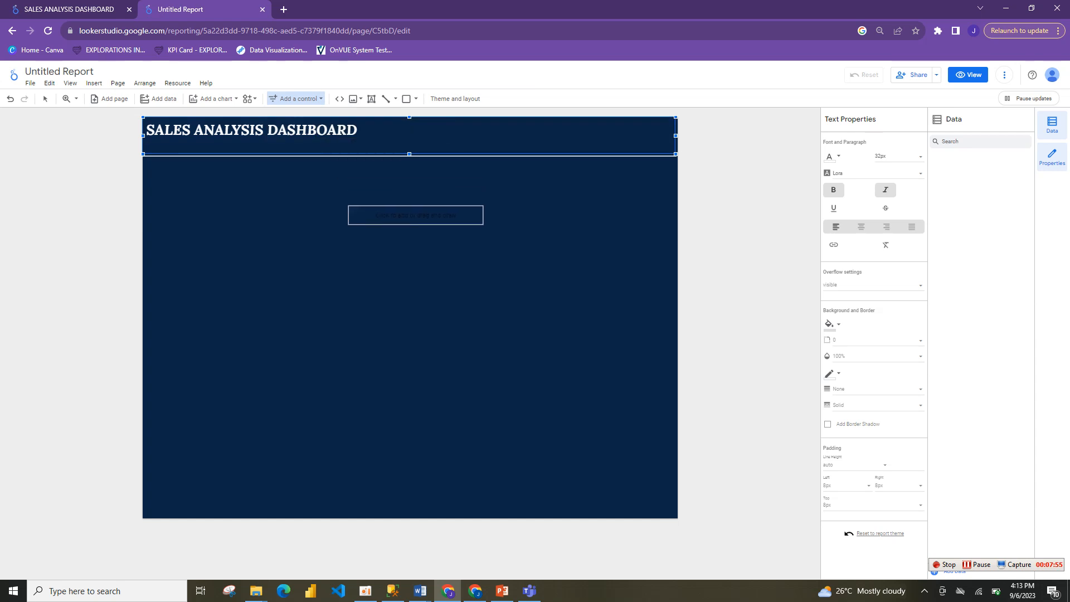
{"action": "left_click", "coordinate": [349, 206]}
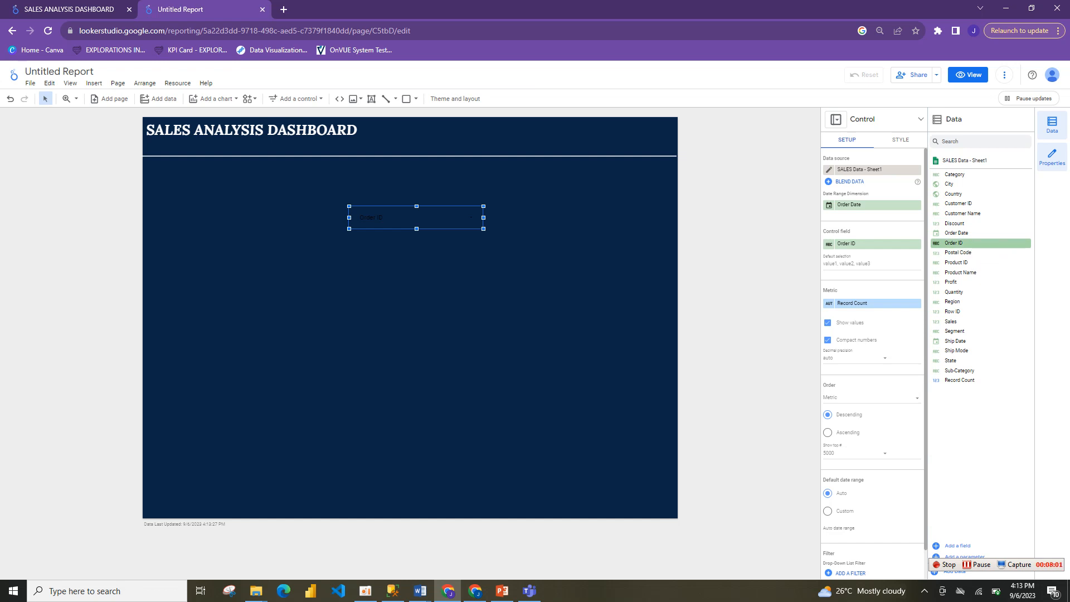
{"action": "left_click_drag", "start_coordinate": [957, 233], "coordinate": [862, 244]}
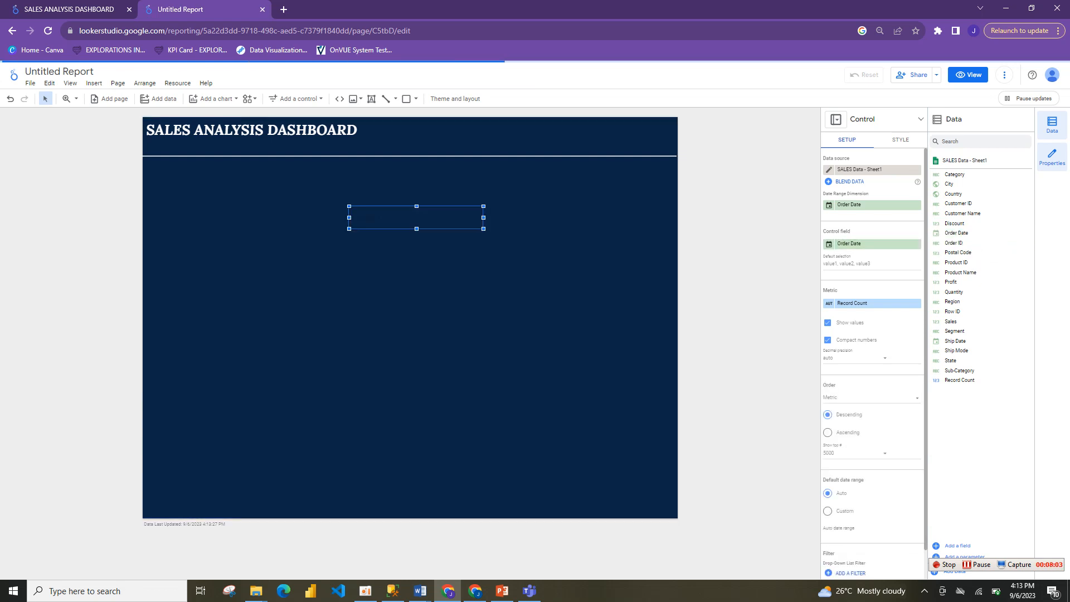
Step: Rename the drop-down's Order Date control field as YEAR
{"action": "left_click", "coordinate": [828, 244]}
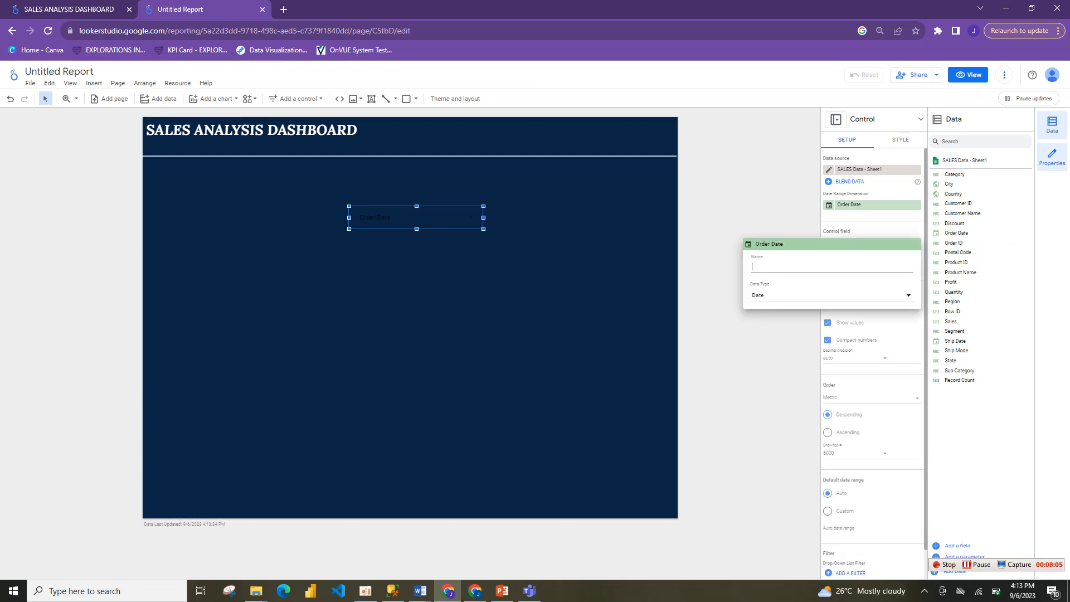
{"action": "type", "text": "year"}
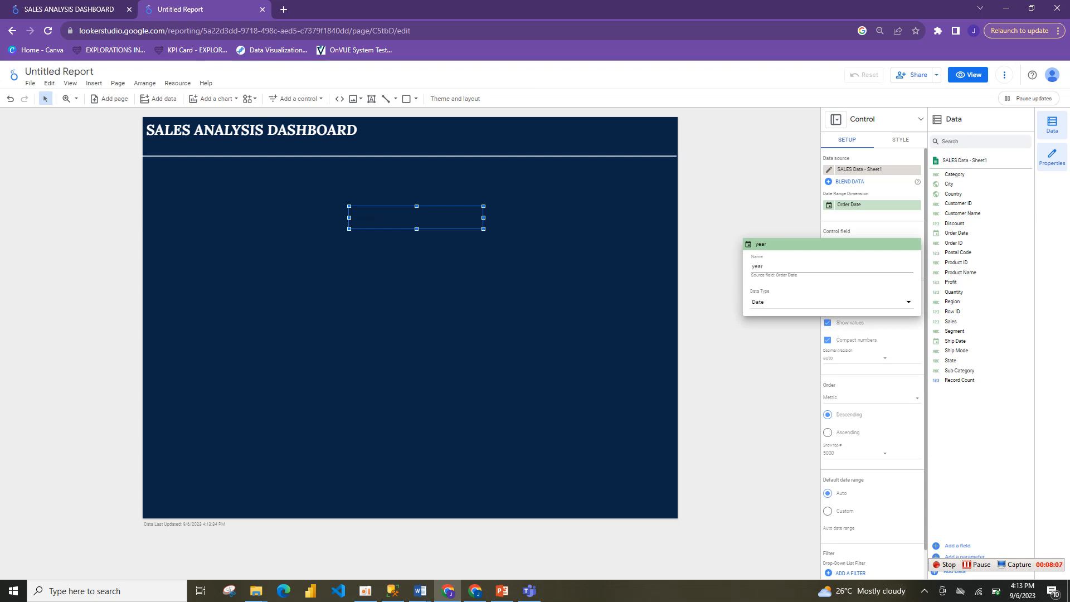
{"action": "key", "text": "BackSpace"}
{"action": "key", "text": "BackSpace"}
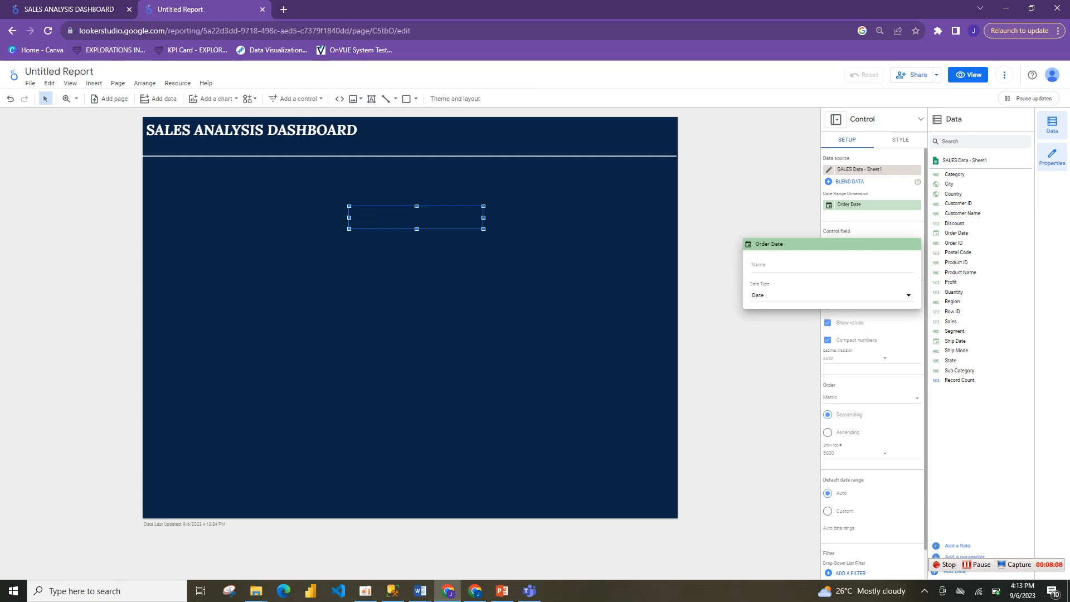
{"action": "key", "text": "Escape"}
{"action": "left_click", "coordinate": [828, 244]}
{"action": "type", "text": "YEAR"}
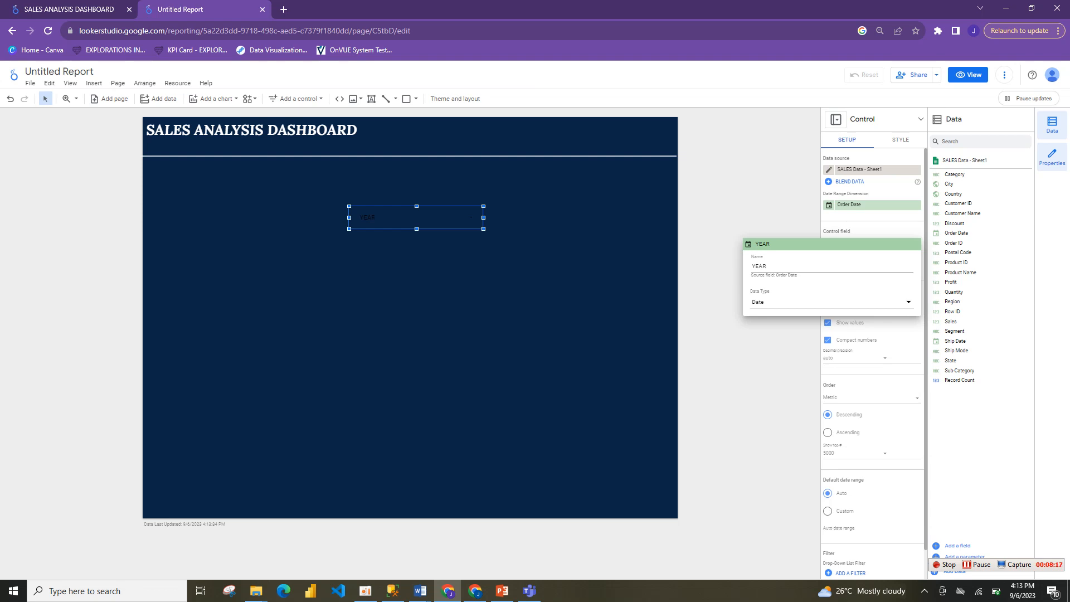
Step: Set the YEAR field's data type to Year and narrow the drop-down to about half its width
{"action": "key", "text": "Tab"}
{"action": "left_click", "coordinate": [832, 302]}
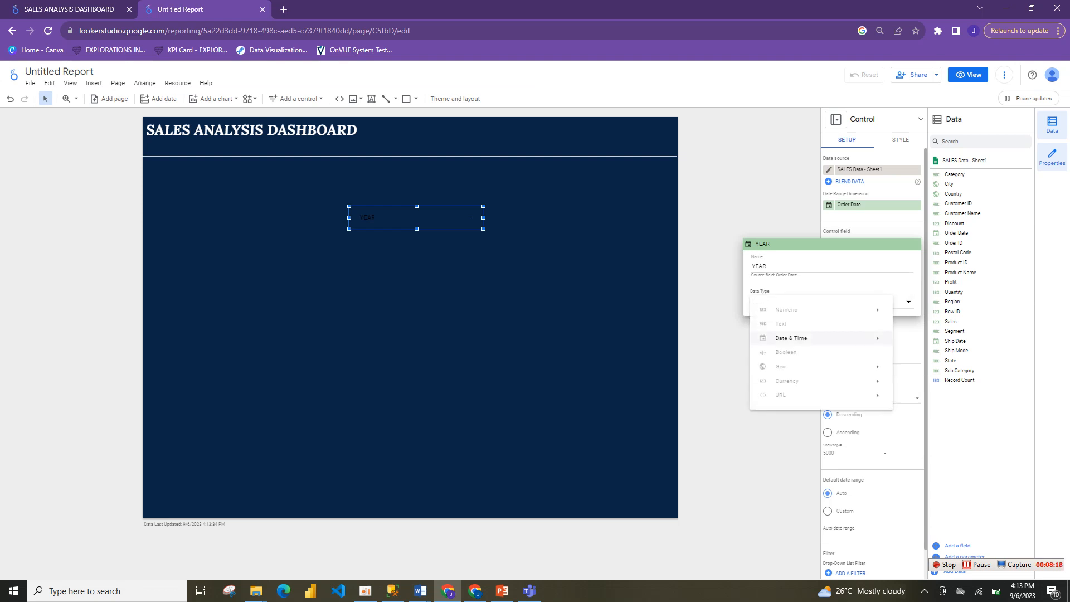
{"action": "mouse_move", "coordinate": [821, 338]}
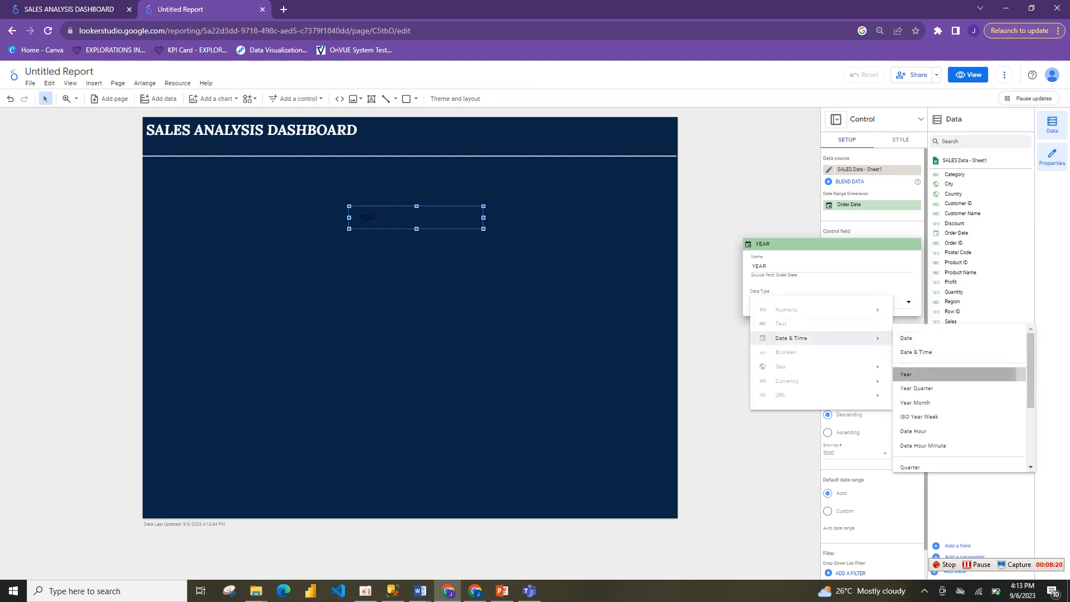
{"action": "left_click", "coordinate": [914, 374]}
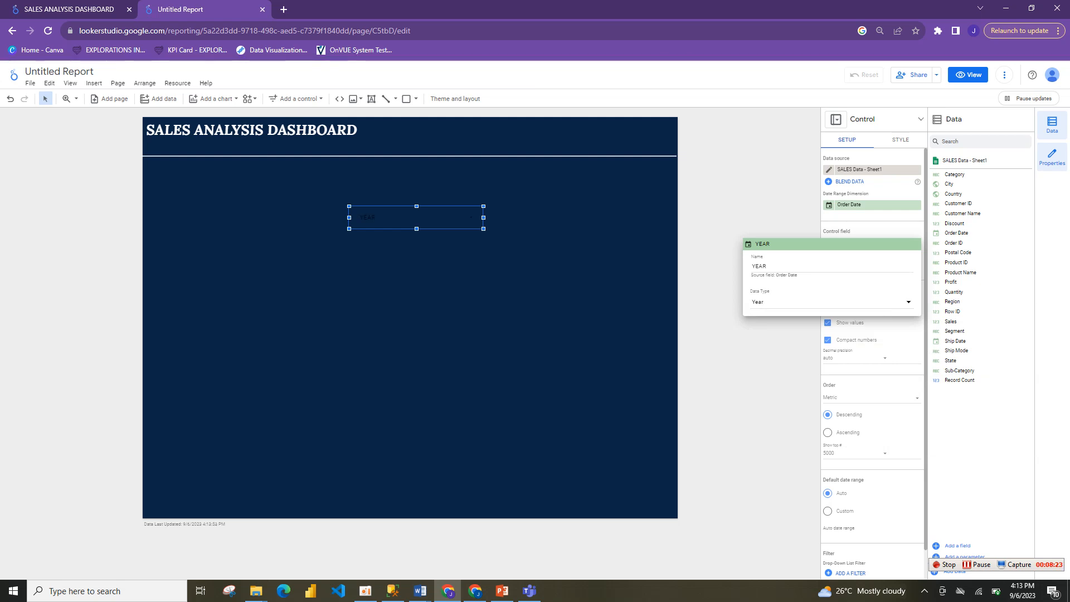
{"action": "left_click_drag", "start_coordinate": [483, 217], "coordinate": [414, 217]}
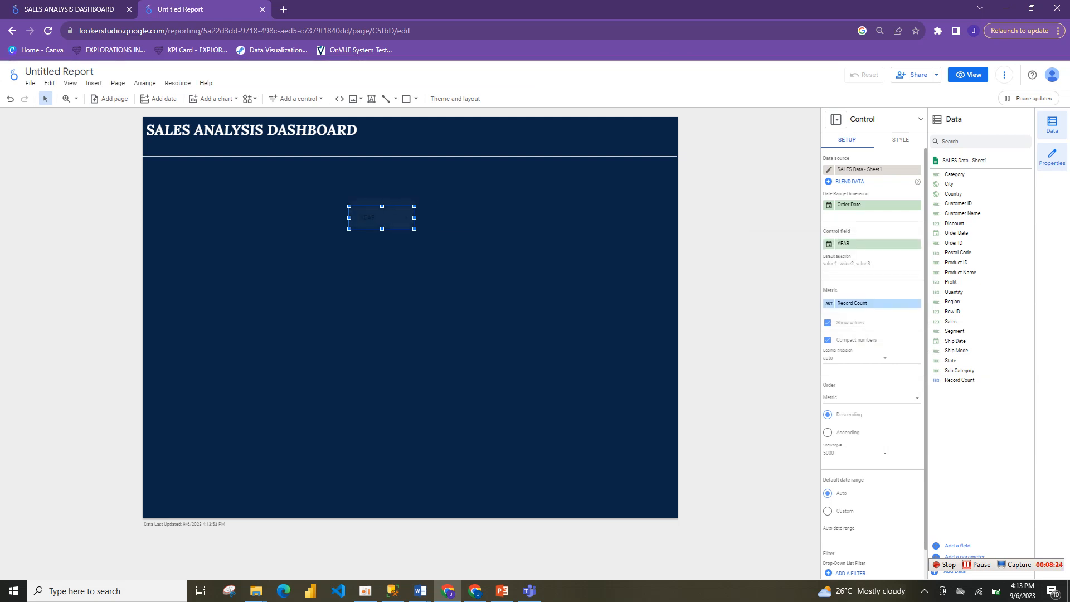
Step: Set the YEAR drop-down's font colour to the custom Charts colour #9ade86, copied from the Word document
{"action": "left_click", "coordinate": [900, 140]}
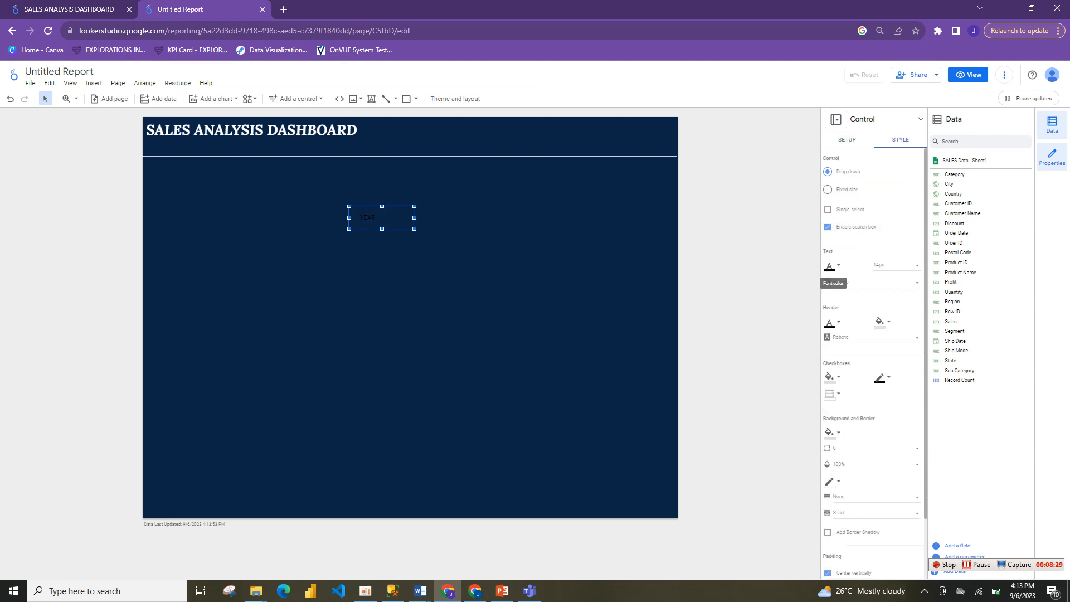
{"action": "left_click", "coordinate": [830, 266]}
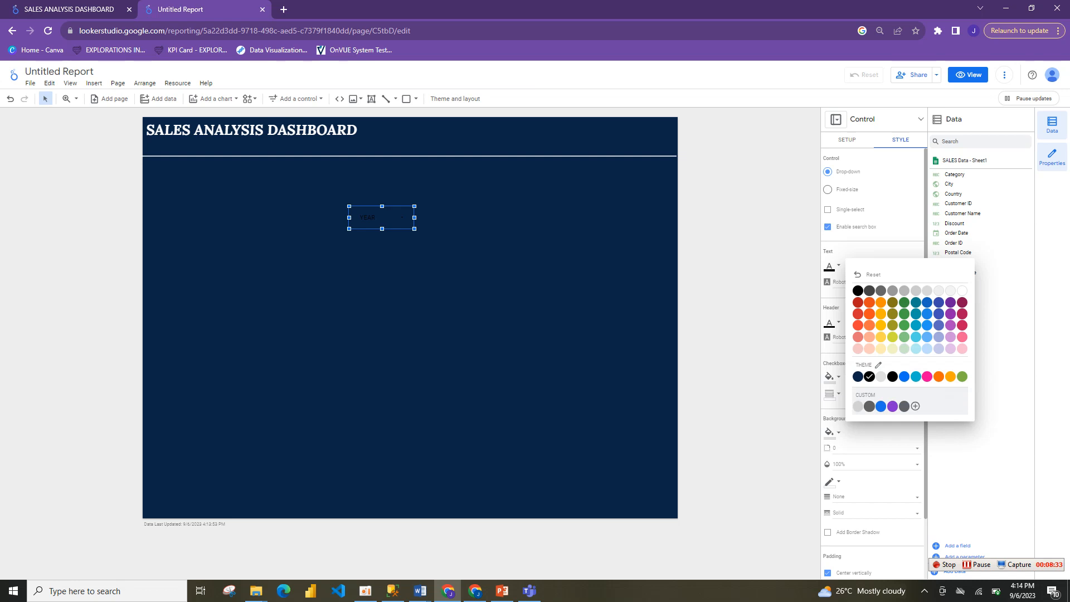
{"action": "left_click", "coordinate": [915, 406]}
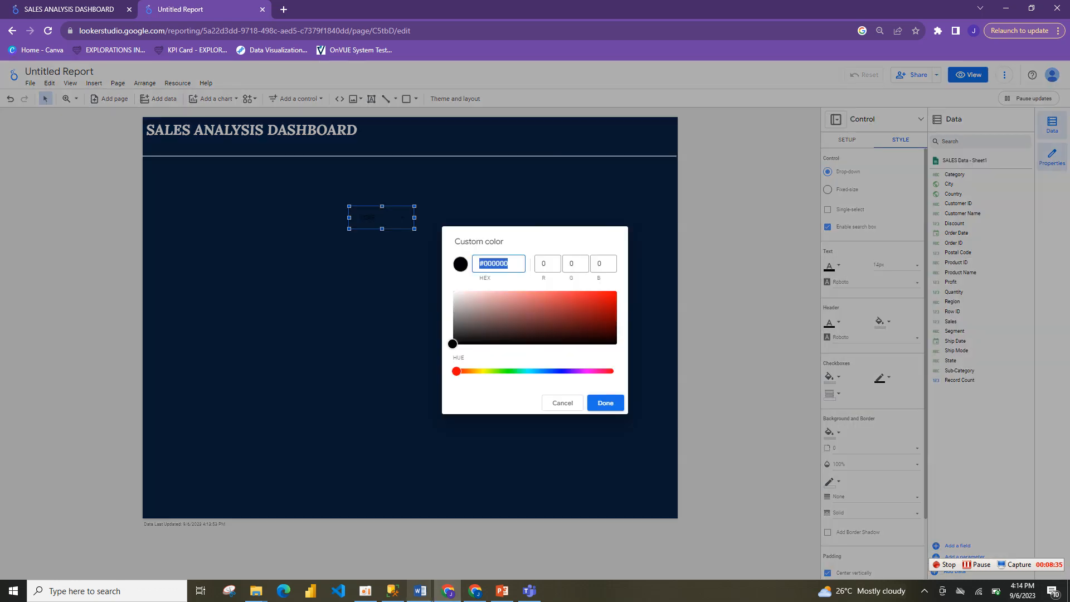
{"action": "mouse_move", "coordinate": [420, 590]}
{"action": "left_click", "coordinate": [481, 535]}
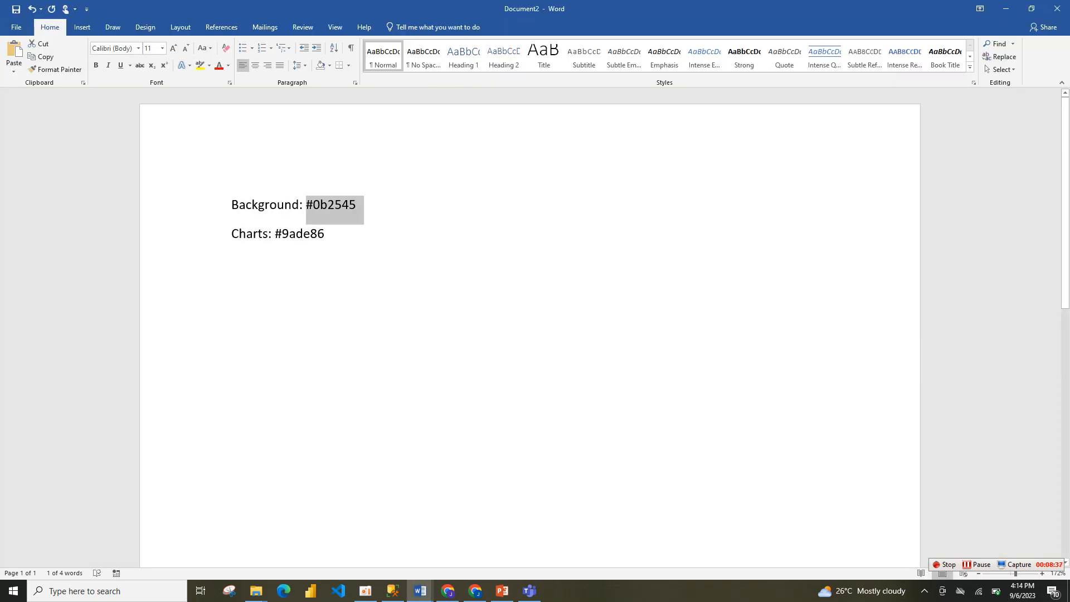
{"action": "left_click_drag", "start_coordinate": [275, 234], "coordinate": [334, 236]}
{"action": "key", "text": "ctrl+c"}
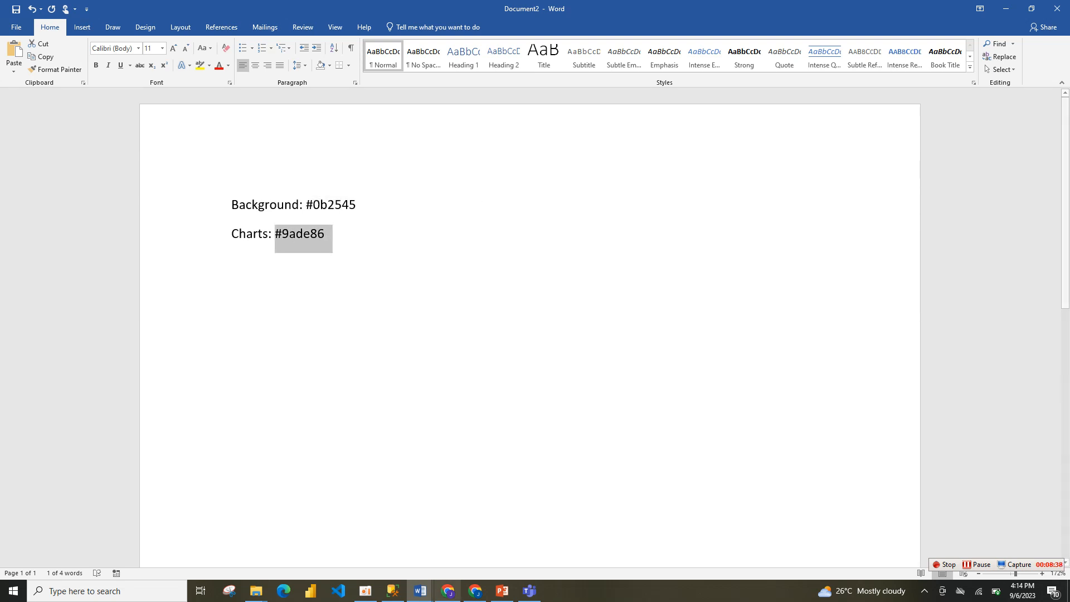
{"action": "left_click", "coordinate": [447, 590]}
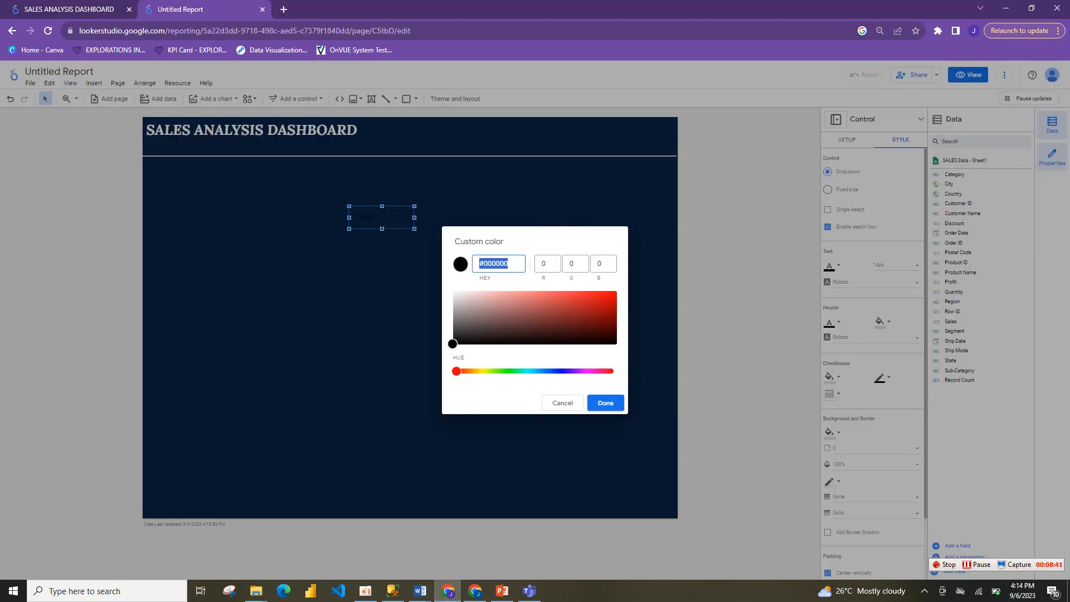
{"action": "key", "text": "ctrl+v"}
{"action": "left_click", "coordinate": [605, 403]}
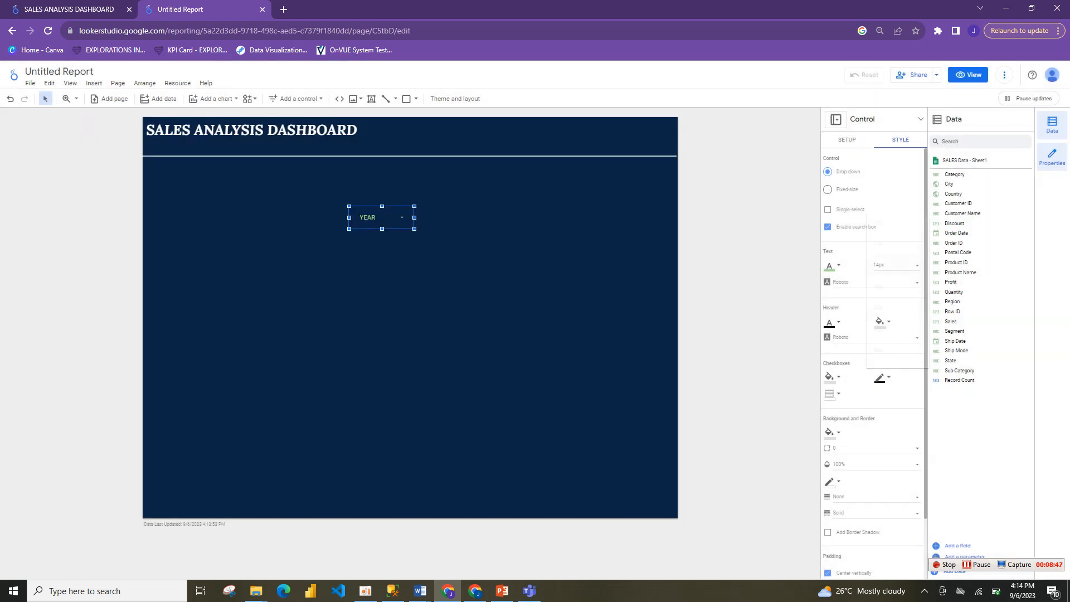
Step: Set the YEAR drop-down's font size to 18px and fit it into the header beside the title, slightly reducing its height
{"action": "left_click", "coordinate": [893, 286]}
{"action": "left_click_drag", "start_coordinate": [382, 218], "coordinate": [459, 135]}
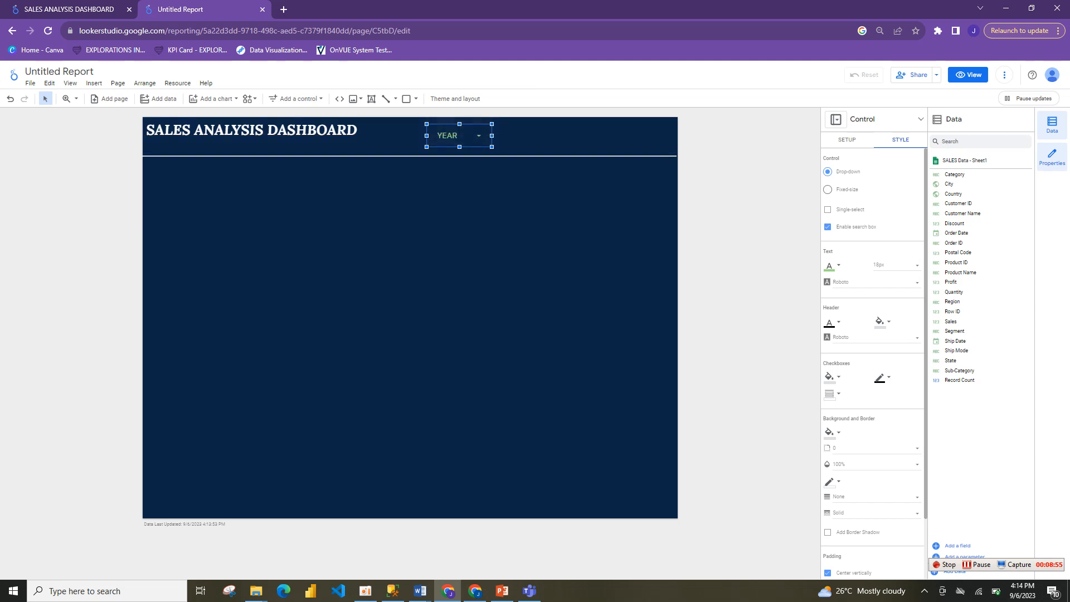
{"action": "left_click_drag", "start_coordinate": [459, 147], "coordinate": [459, 143]}
Step: Duplicate the YEAR drop-down and place the copy beside the original in the header
{"action": "key", "text": "ctrl+v"}
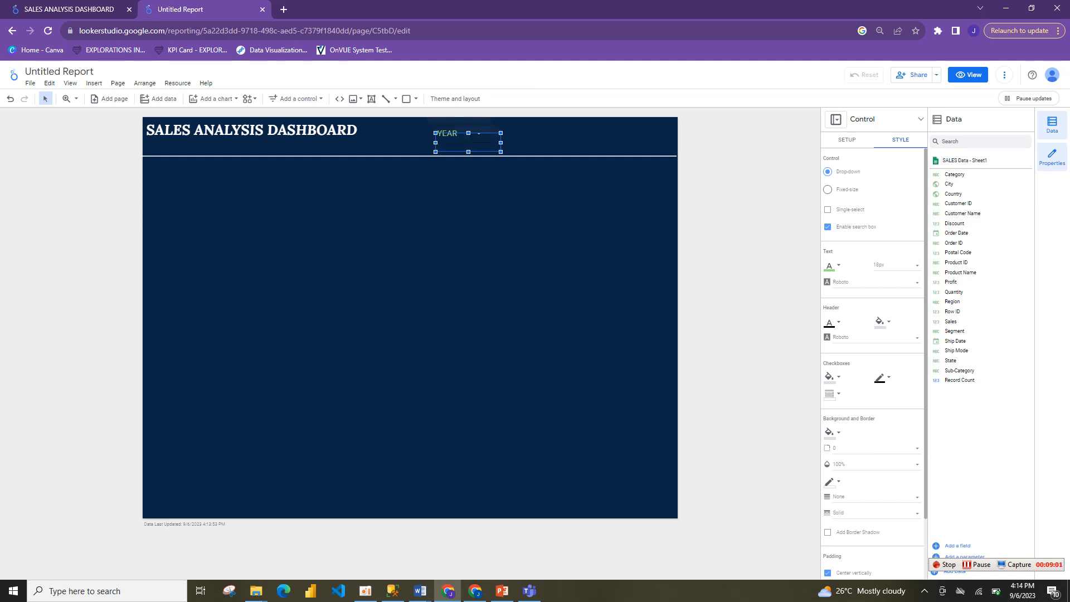
{"action": "left_click", "coordinate": [468, 142]}
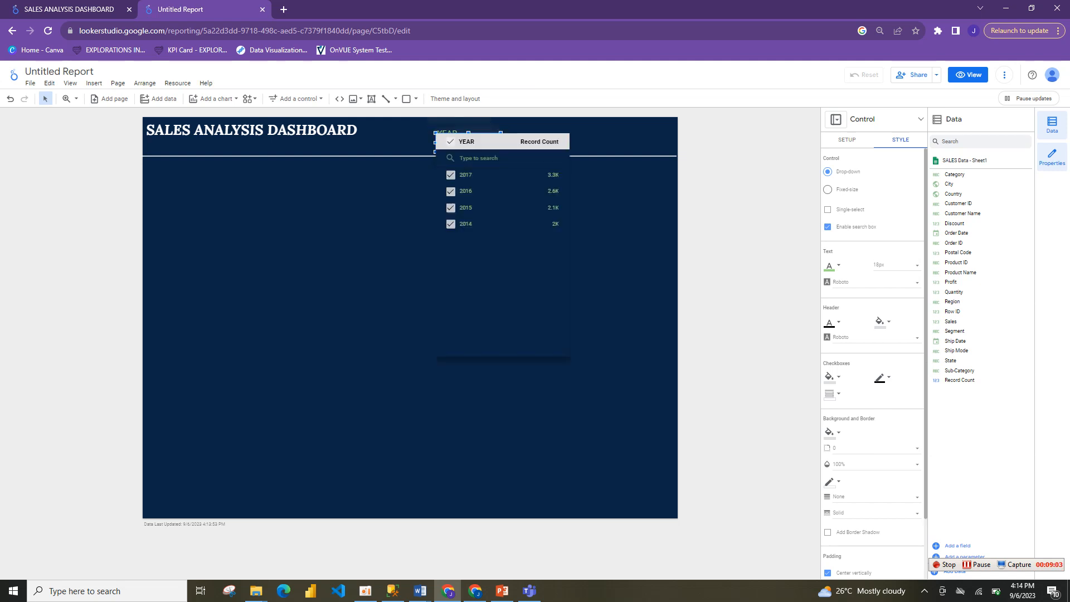
{"action": "left_click", "coordinate": [611, 212]}
{"action": "left_click", "coordinate": [611, 212]}
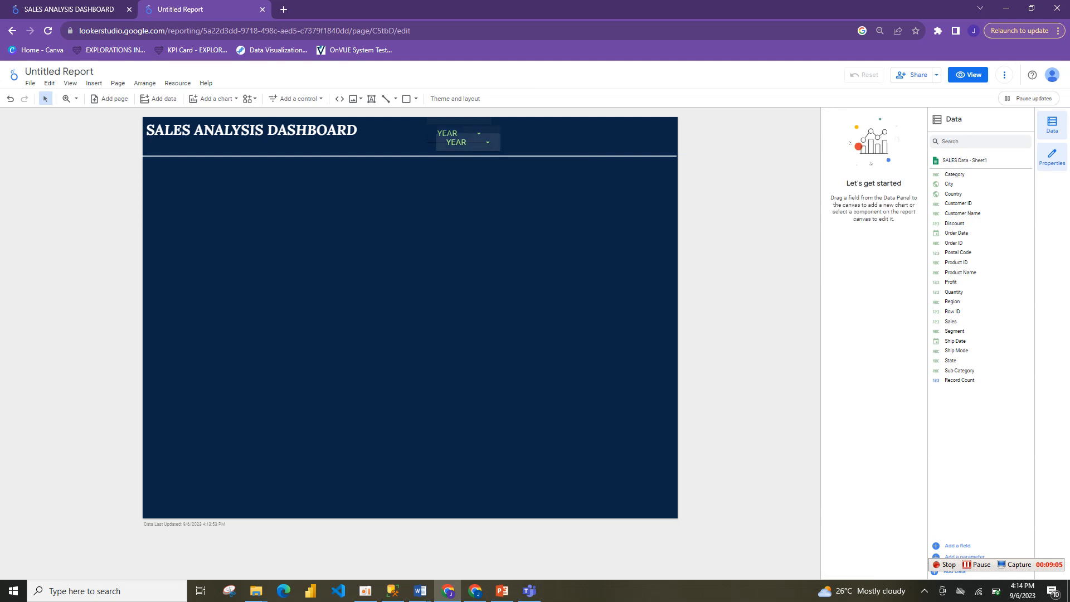
{"action": "left_click_drag", "start_coordinate": [468, 143], "coordinate": [541, 133]}
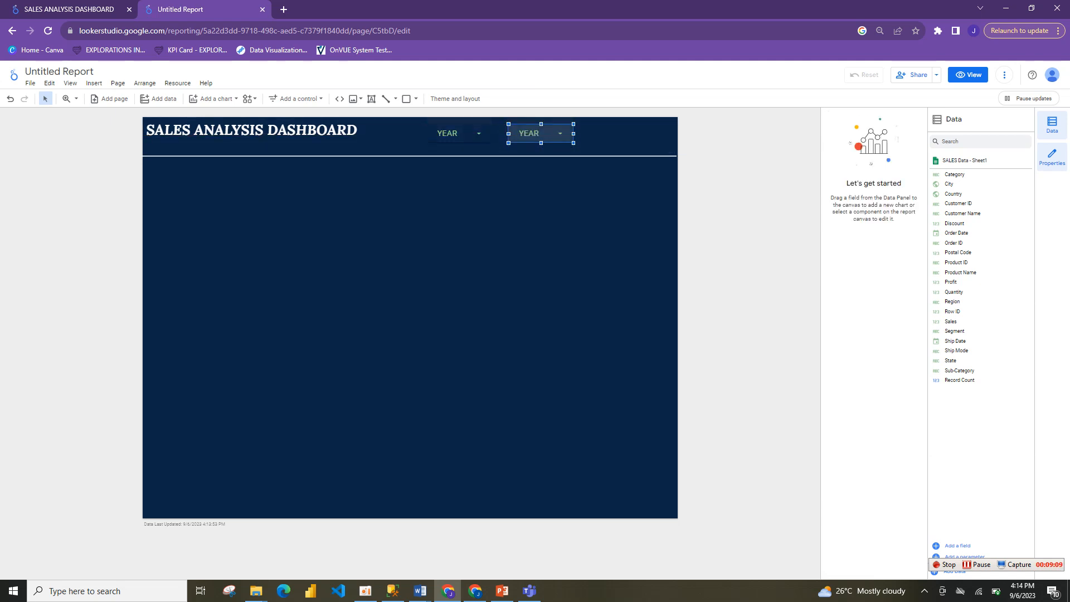
Step: Paste a third YEAR drop-down at the header's far end and arrange all three in a row just above the divider line
{"action": "key", "text": "ctrl+v"}
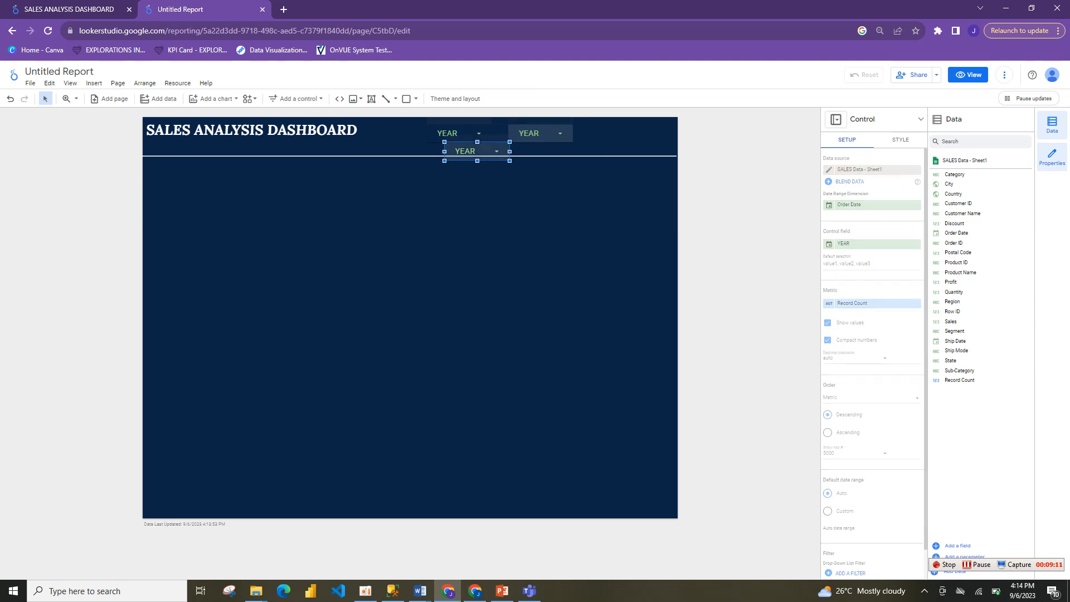
{"action": "left_click_drag", "start_coordinate": [477, 150], "coordinate": [643, 142]}
{"action": "left_click_drag", "start_coordinate": [528, 133], "coordinate": [563, 142]}
{"action": "mouse_move", "coordinate": [454, 135]}
{"action": "left_mouse_down"}
{"action": "mouse_move", "coordinate": [500, 145]}
{"action": "mouse_move", "coordinate": [469, 145]}
{"action": "left_mouse_up"}
{"action": "left_click_drag", "start_coordinate": [573, 143], "coordinate": [549, 143]}
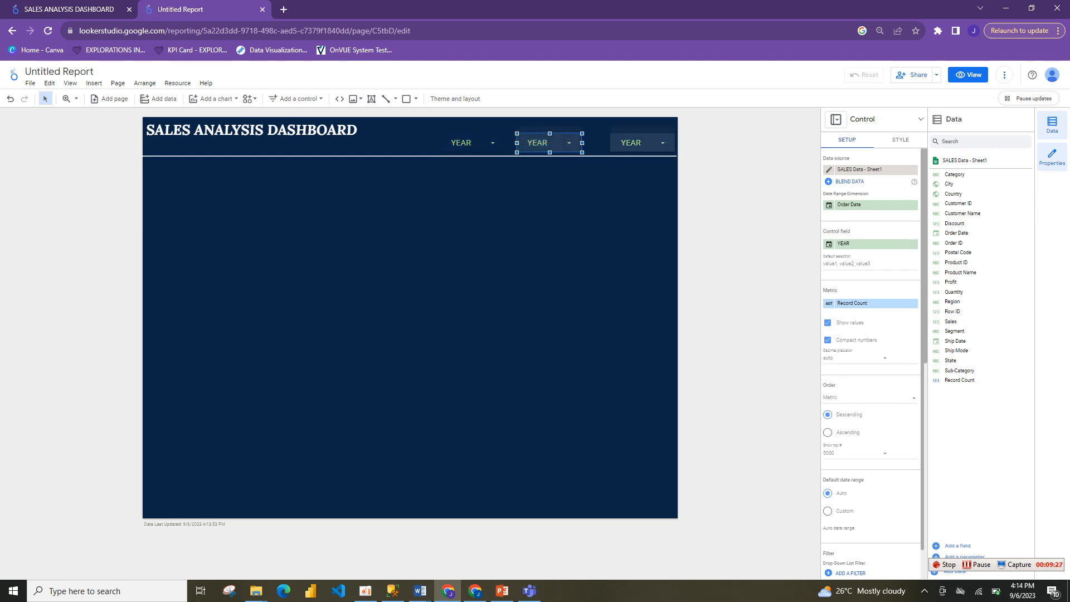
Step: Move the third drop-down closer to the second so the three header controls are evenly spaced
{"action": "left_click", "coordinate": [643, 143]}
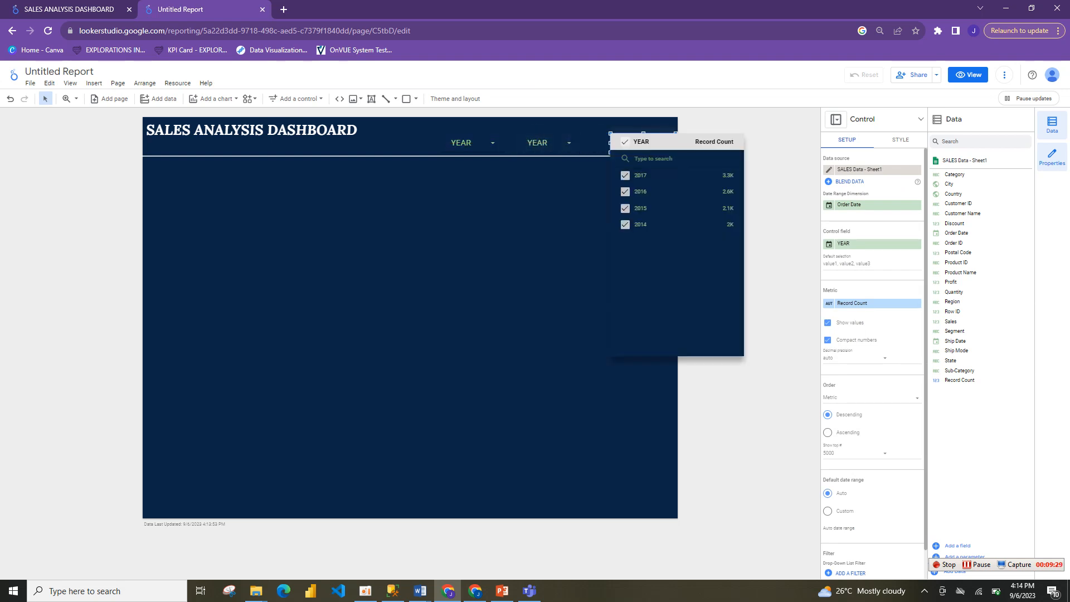
{"action": "left_click", "coordinate": [869, 243]}
{"action": "left_click", "coordinate": [641, 223]}
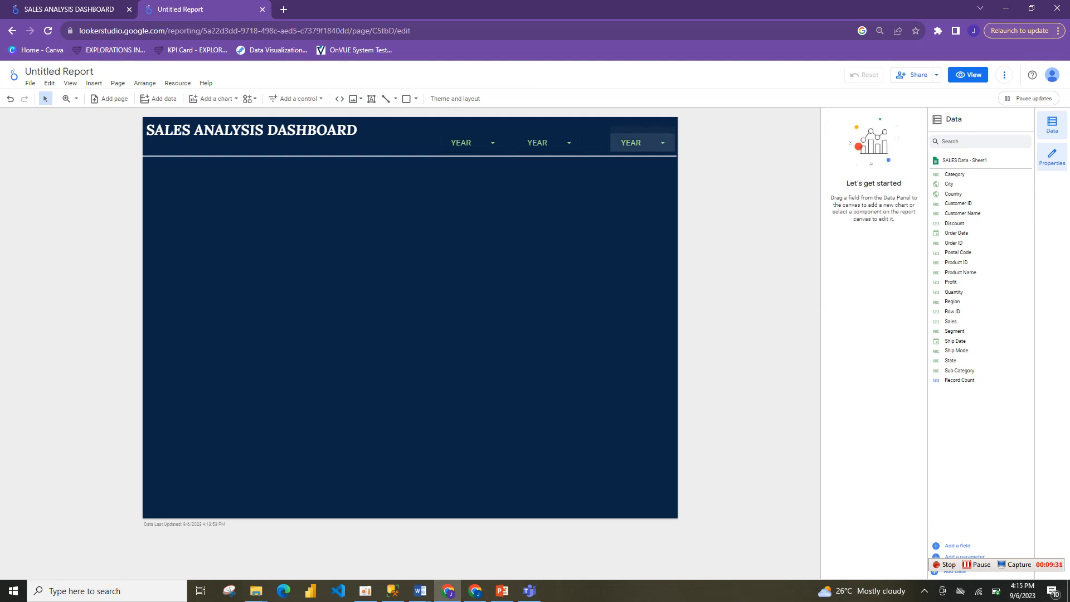
{"action": "left_click", "coordinate": [642, 143]}
{"action": "left_click_drag", "start_coordinate": [643, 143], "coordinate": [625, 143]}
Step: Change the middle drop-down's control field to City and rename the field as CITY
{"action": "left_click", "coordinate": [550, 143]}
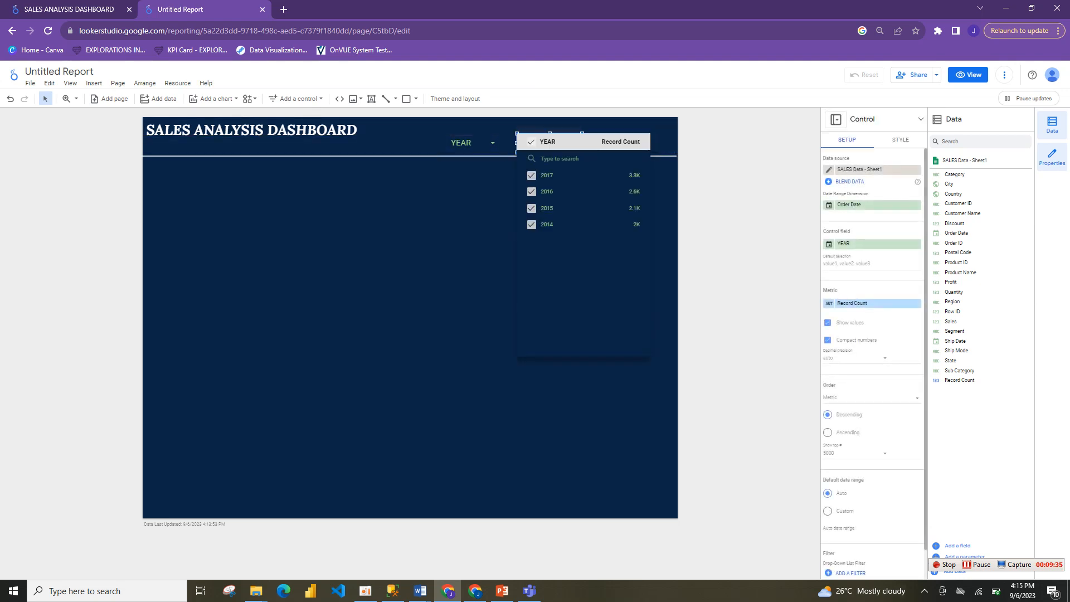
{"action": "left_click", "coordinate": [873, 244]}
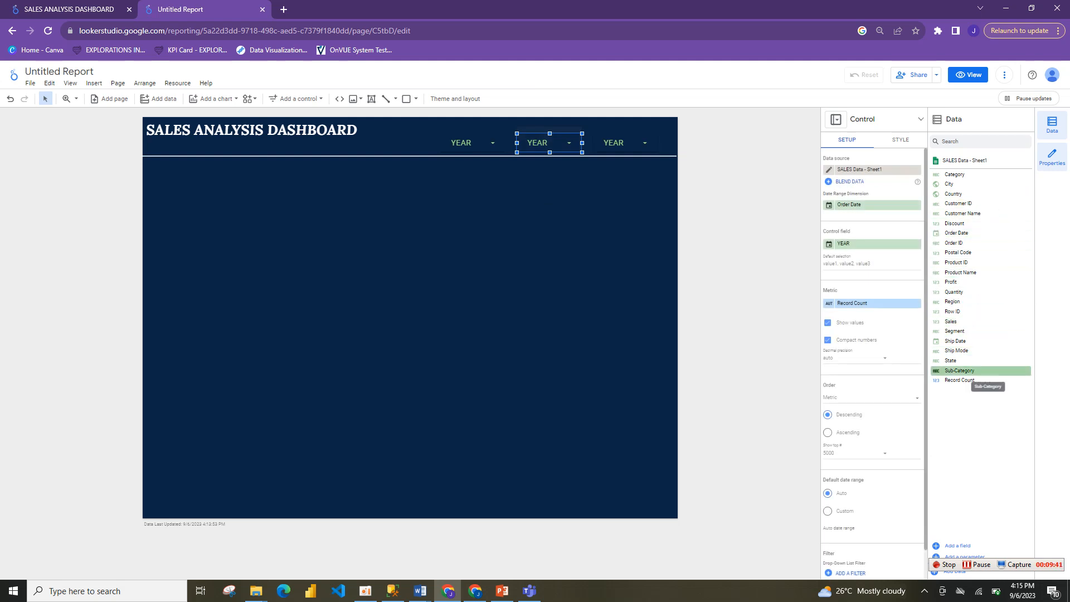
{"action": "left_click_drag", "start_coordinate": [953, 184], "coordinate": [879, 239]}
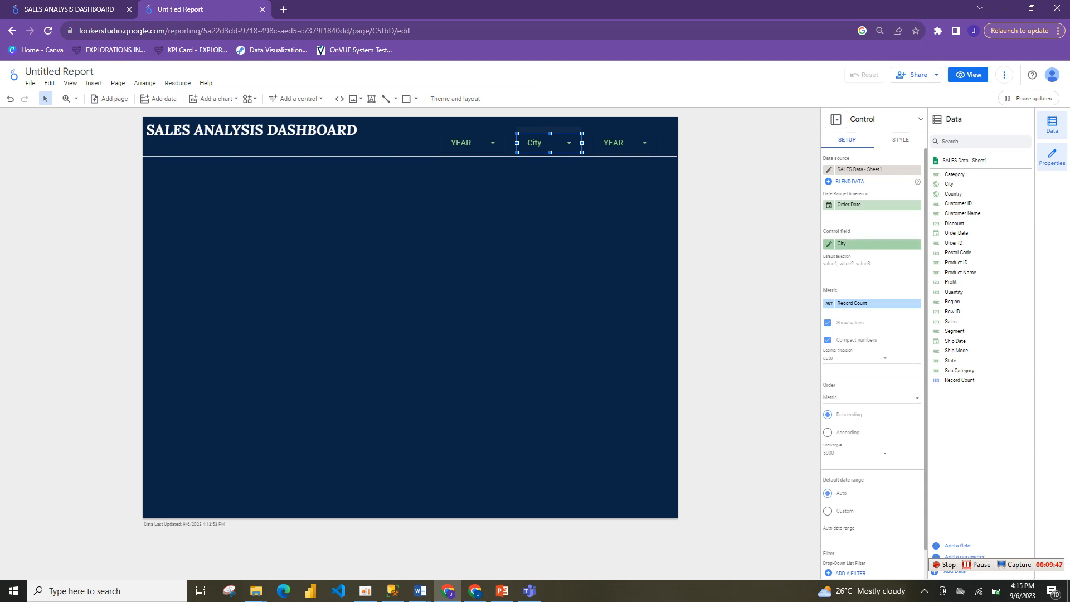
{"action": "left_click", "coordinate": [858, 243]}
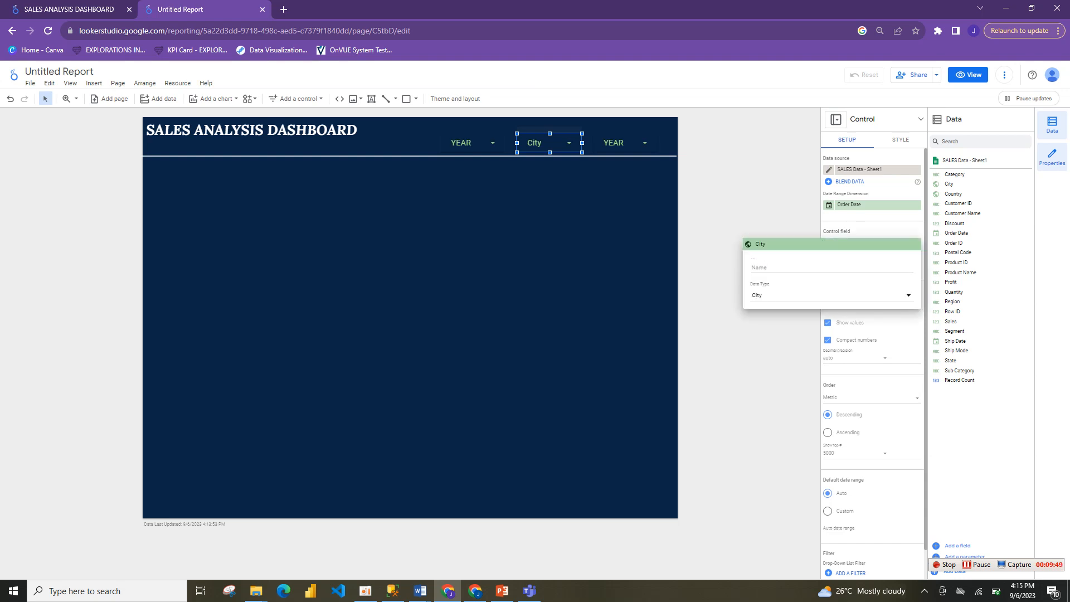
{"action": "type", "text": "CITY"}
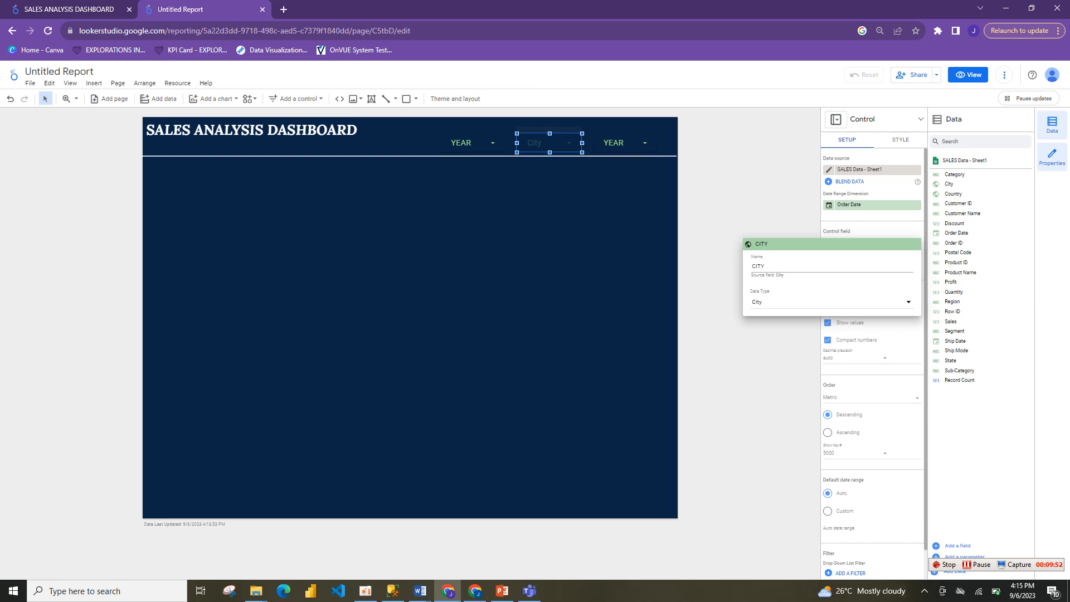
{"action": "key", "text": "Return"}
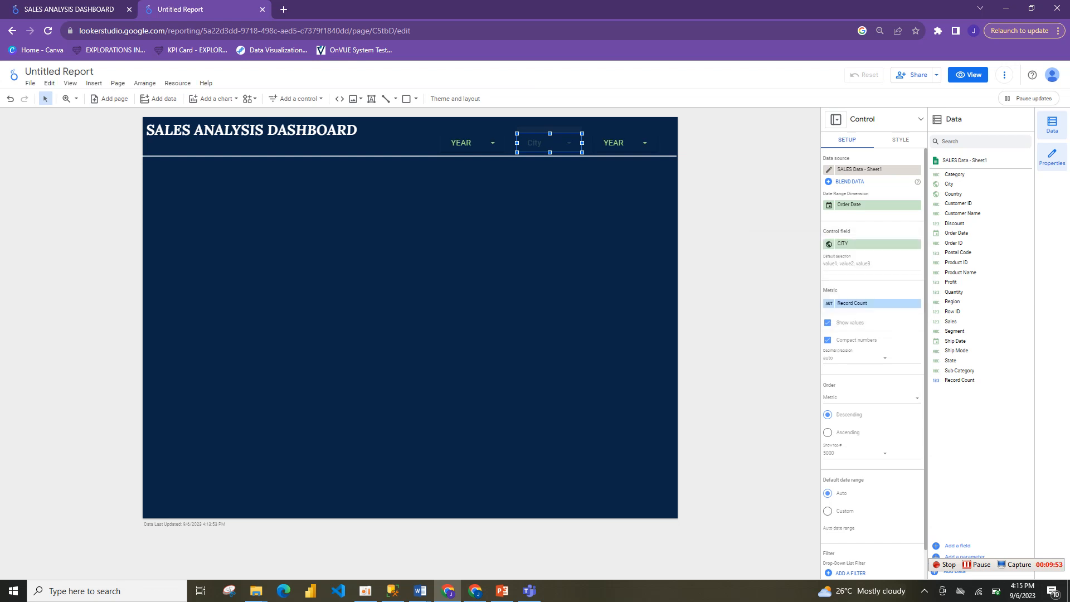
Step: Change the third header drop-down's control field to Region and rename the field as REGION
{"action": "left_click", "coordinate": [624, 142]}
{"action": "left_click", "coordinate": [624, 142]}
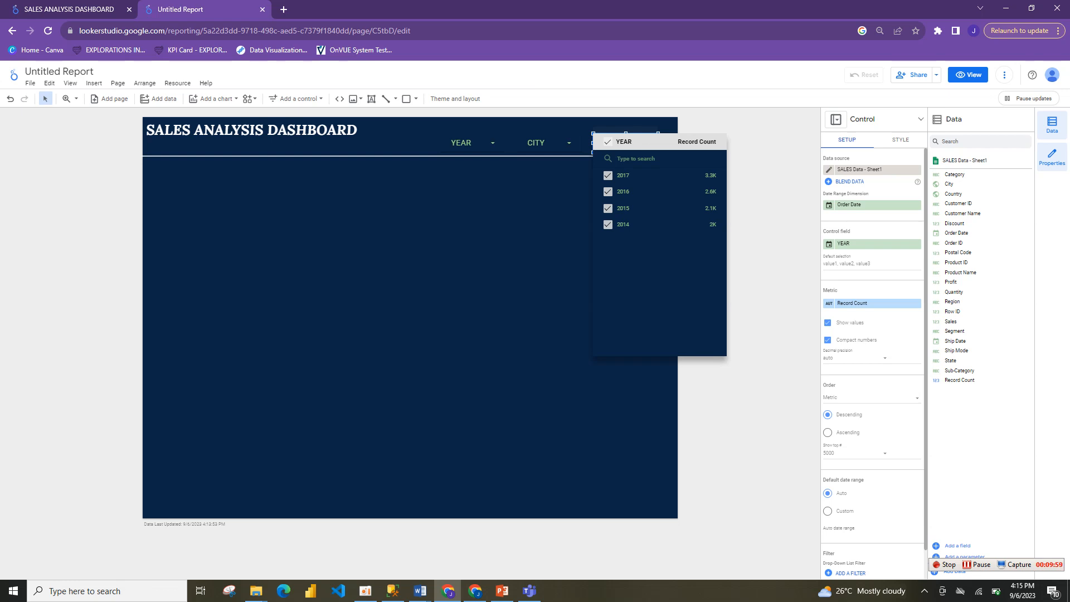
{"action": "left_click_drag", "start_coordinate": [951, 301], "coordinate": [844, 243]}
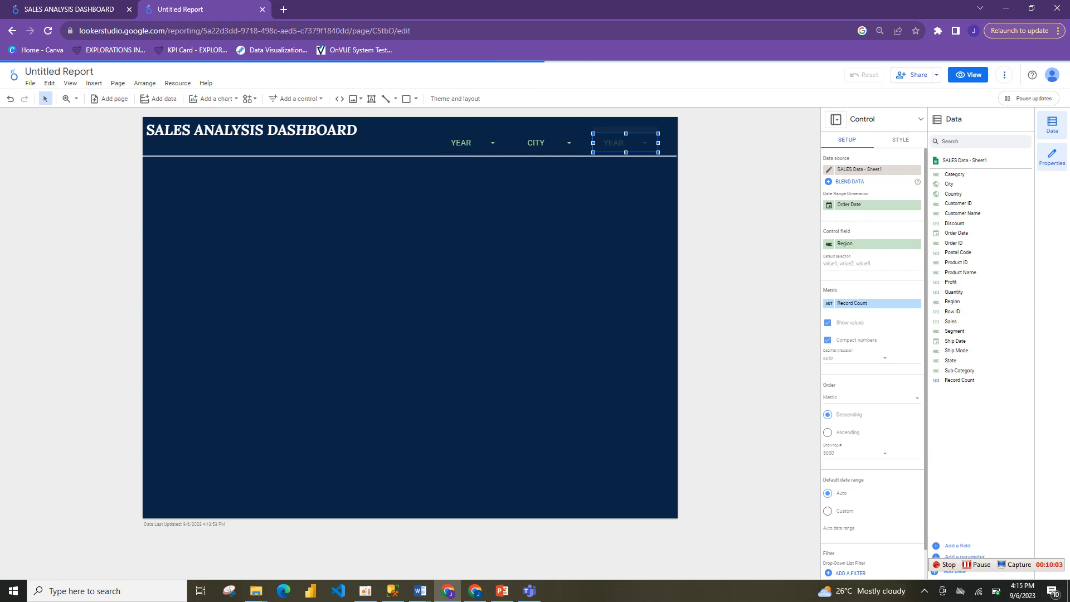
{"action": "left_click", "coordinate": [829, 244]}
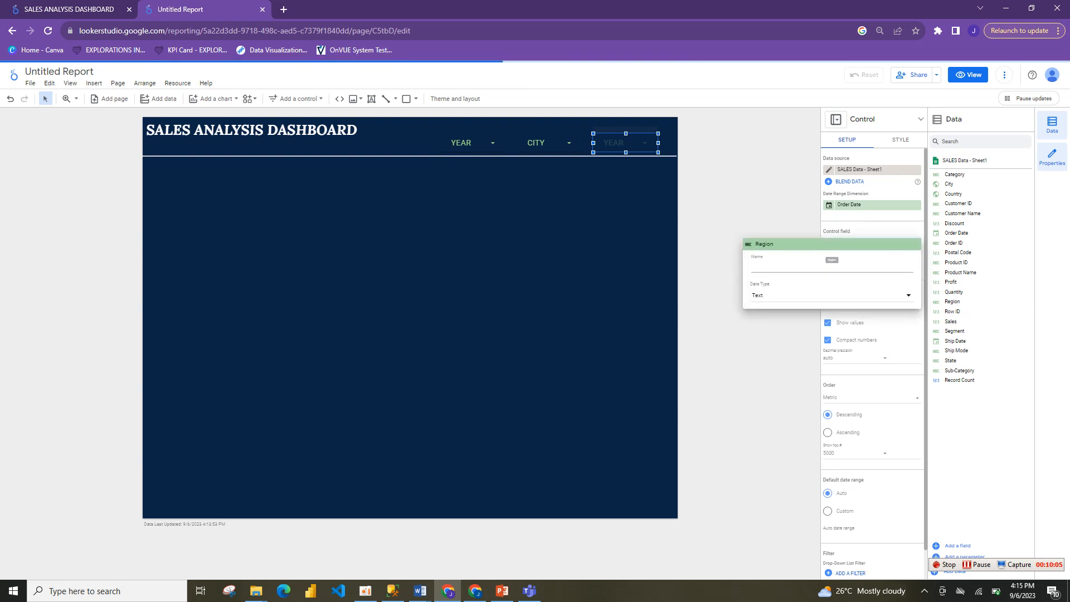
{"action": "type", "text": "REGI"}
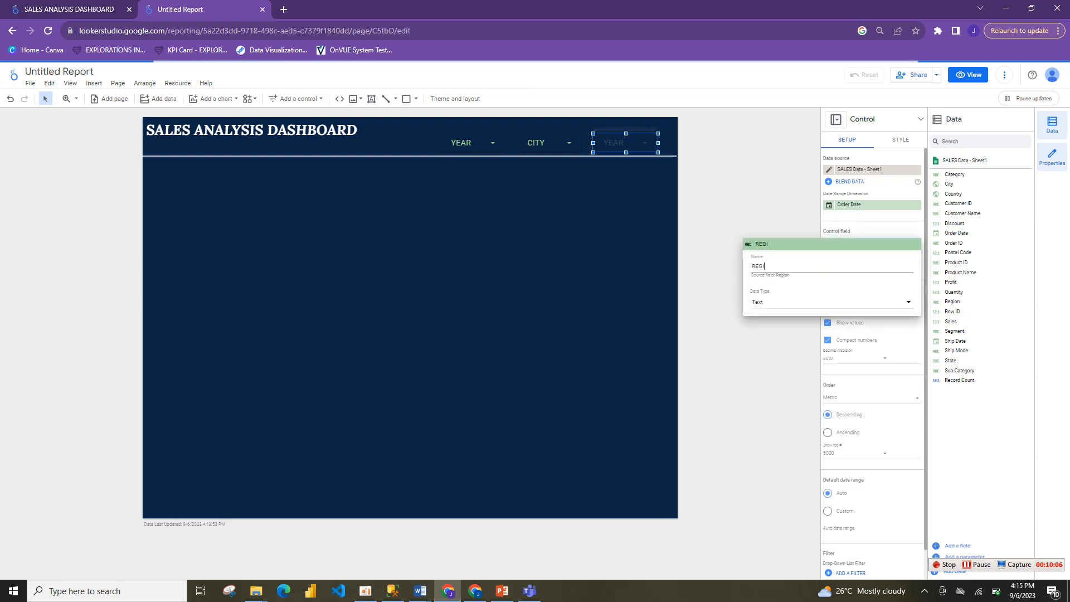
{"action": "type", "text": "ON"}
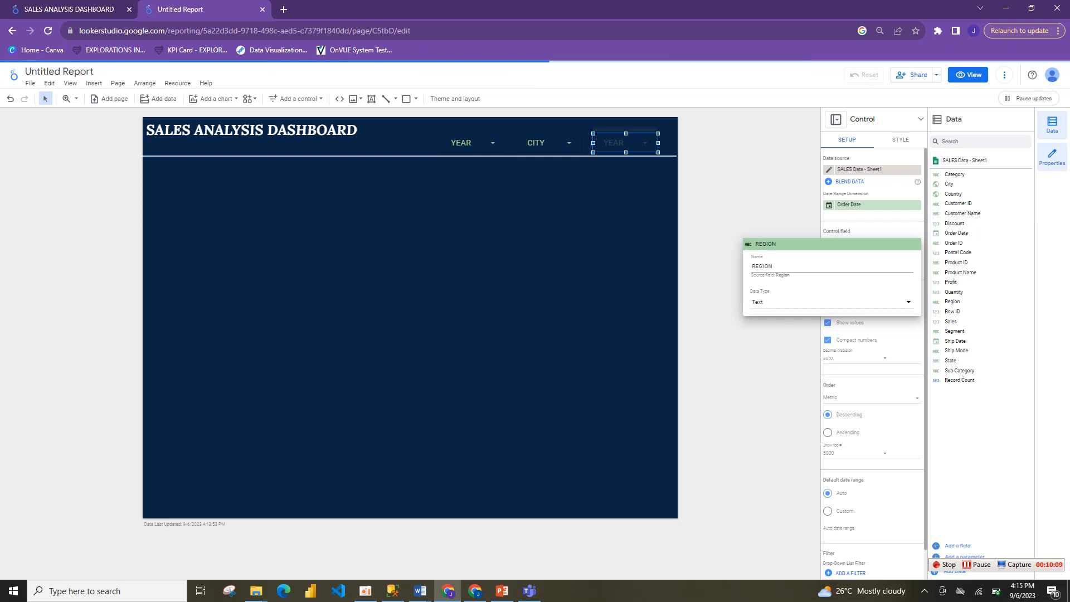
{"action": "key", "text": "Return"}
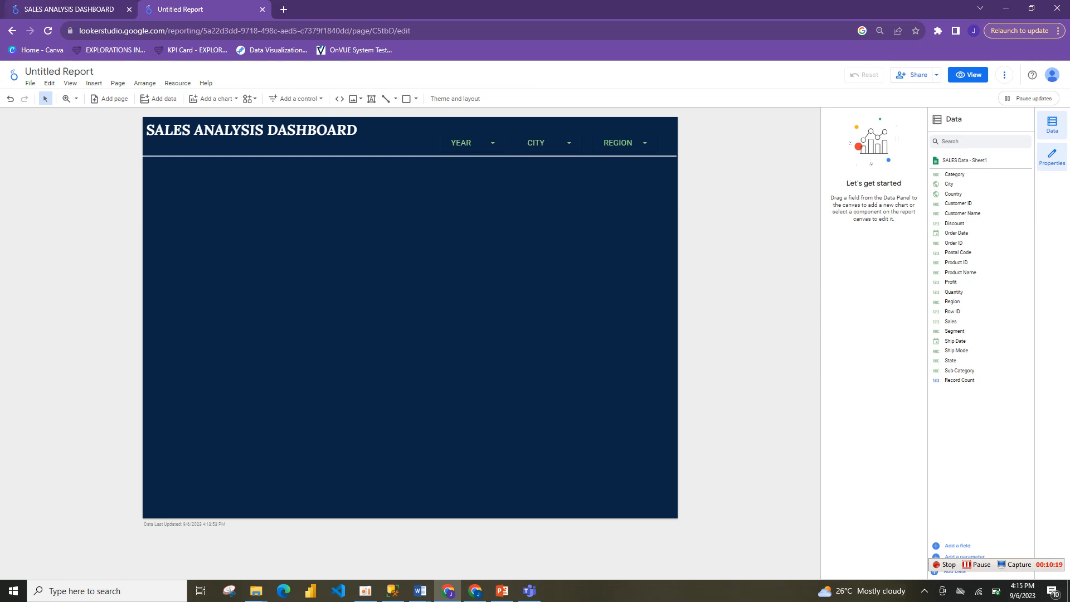
Step: Check the finished dashboard for reference, then insert a horizontal bar chart directly below the divider line at the page's left edge
{"action": "key", "text": "ctrl+Tab"}
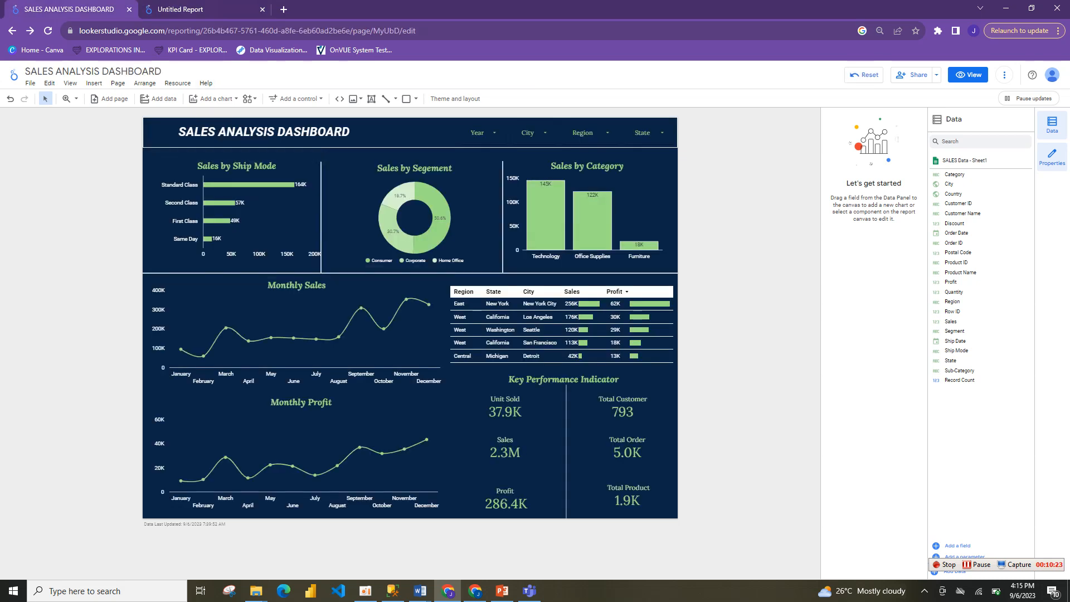
{"action": "key", "text": "ctrl+Tab"}
{"action": "left_click", "coordinate": [409, 156]}
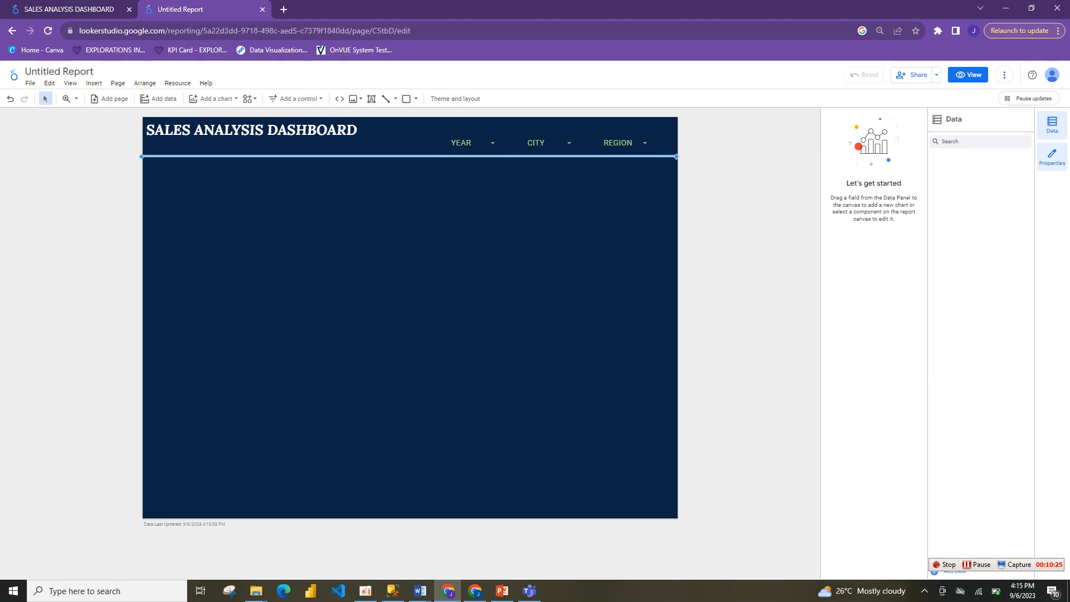
{"action": "key", "text": "Escape"}
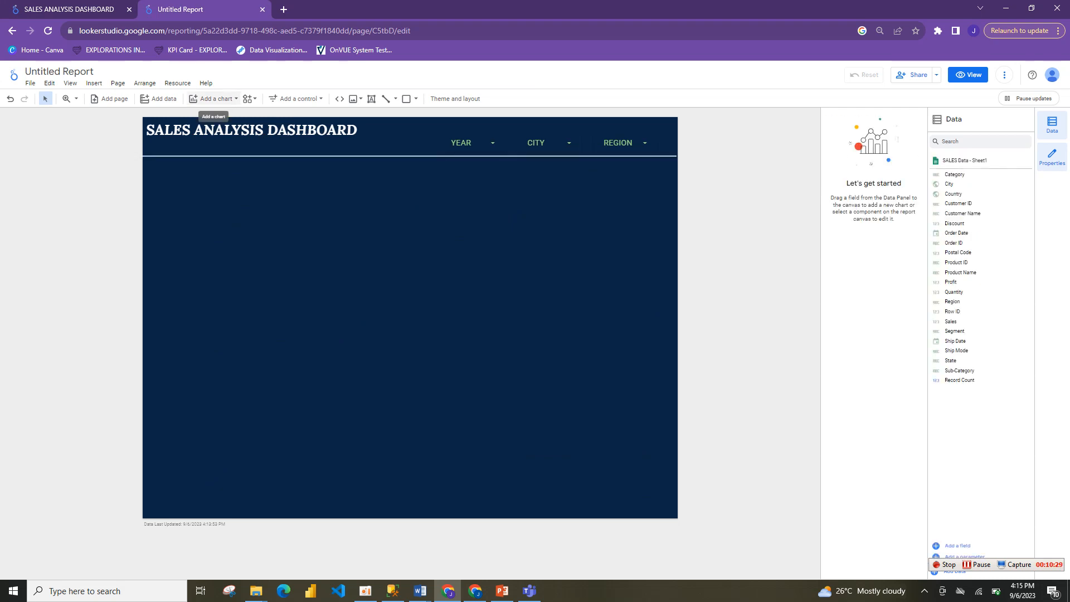
{"action": "left_click", "coordinate": [213, 98]}
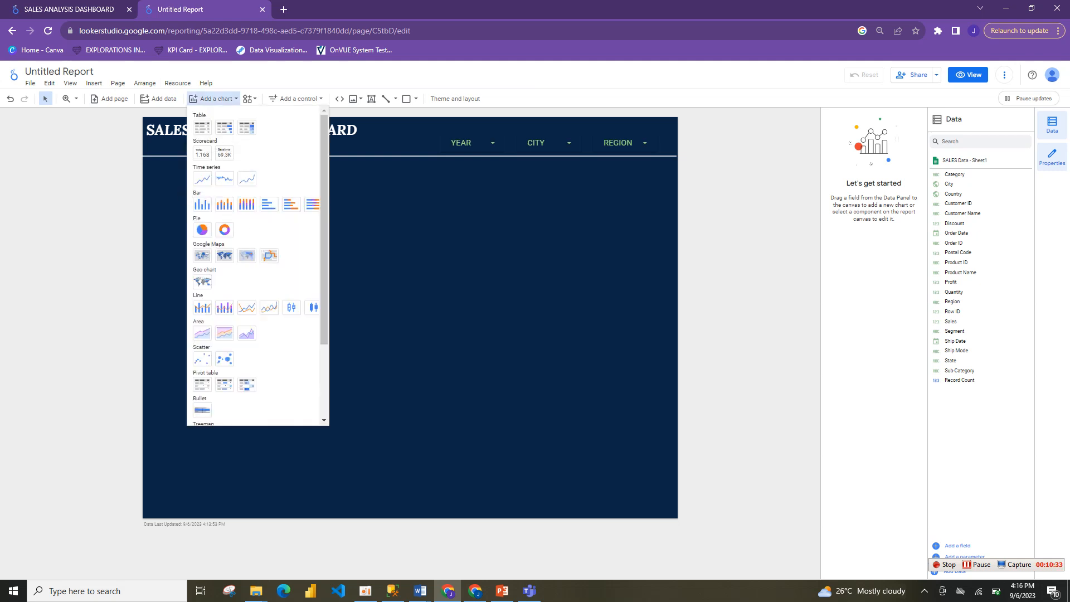
{"action": "scroll", "coordinate": [258, 266], "scroll_direction": "down", "scroll_amount": 1}
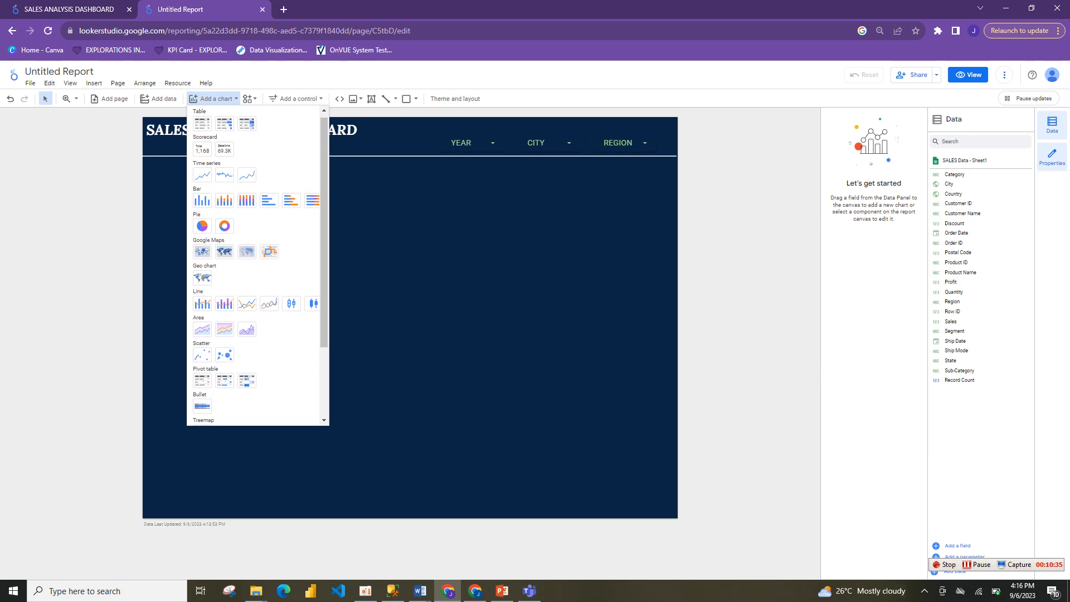
{"action": "left_click", "coordinate": [269, 201]}
{"action": "left_click", "coordinate": [268, 196]}
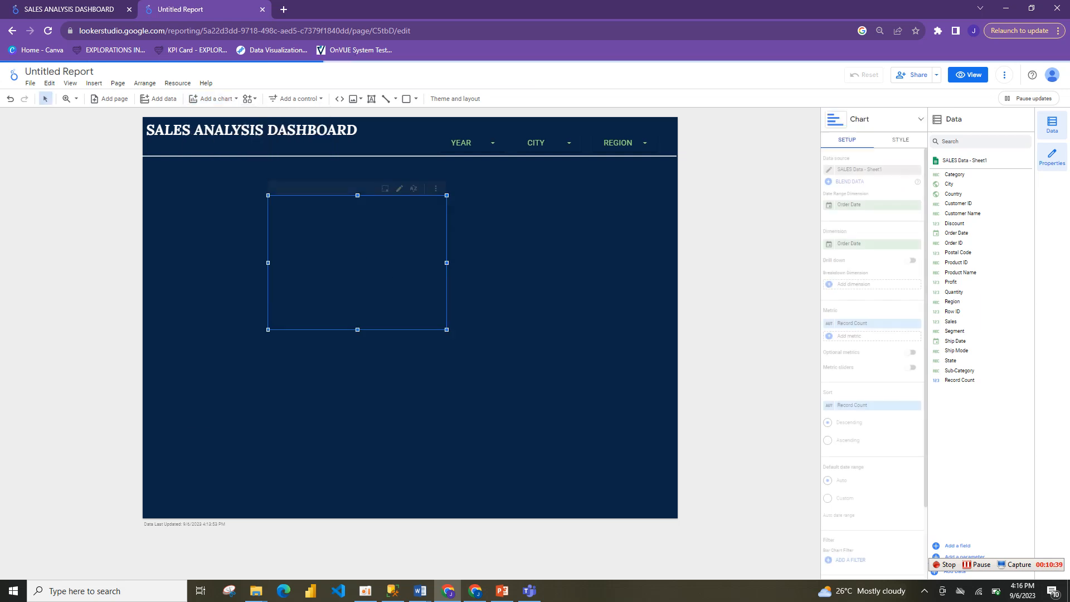
{"action": "left_click_drag", "start_coordinate": [357, 263], "coordinate": [236, 225]}
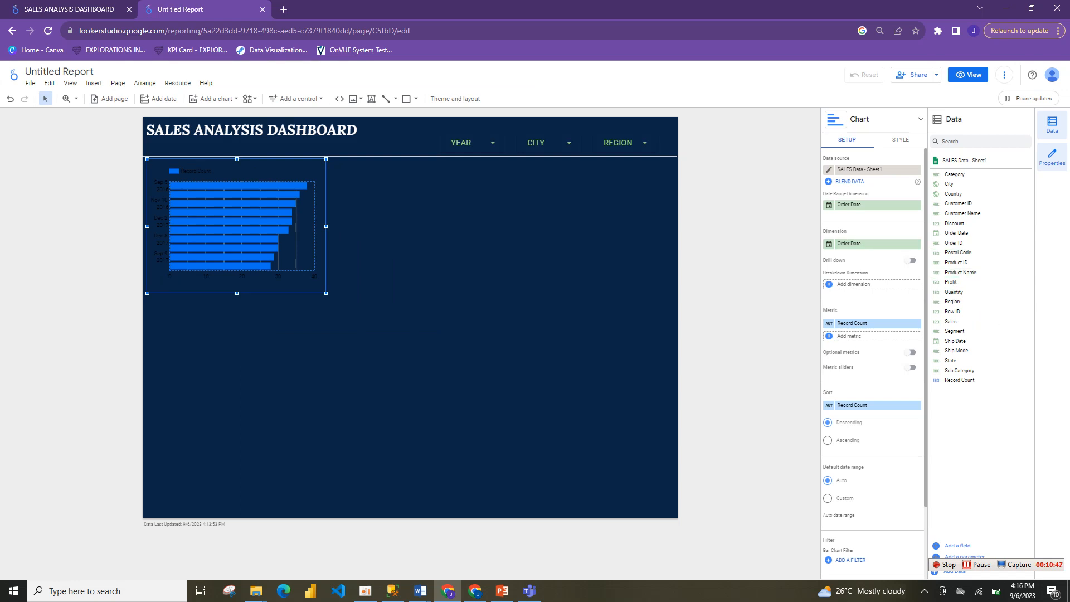
Step: Set the bar chart's dimension to Ship Mode and replace its Record Count metric with Sales
{"action": "left_click", "coordinate": [860, 243]}
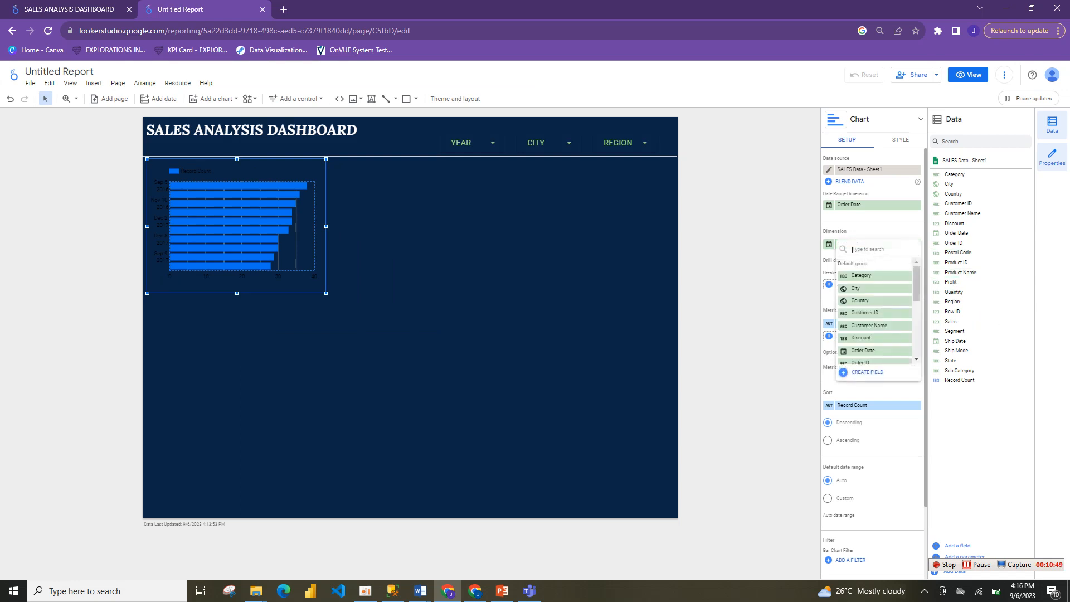
{"action": "type", "text": "SHIO"}
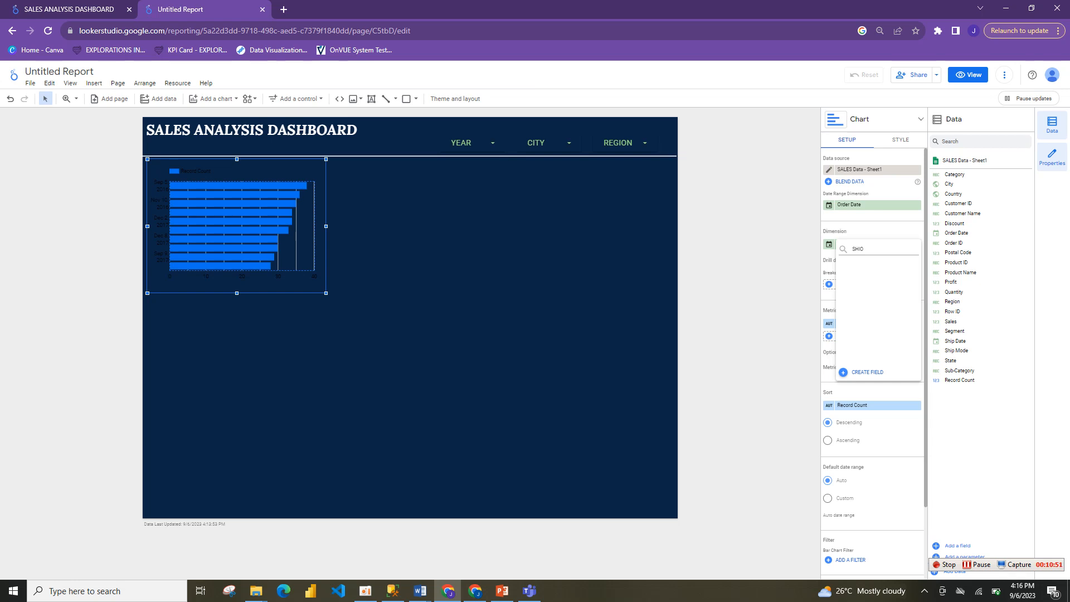
{"action": "key", "text": "BackSpace"}
{"action": "key", "text": "BackSpace"}
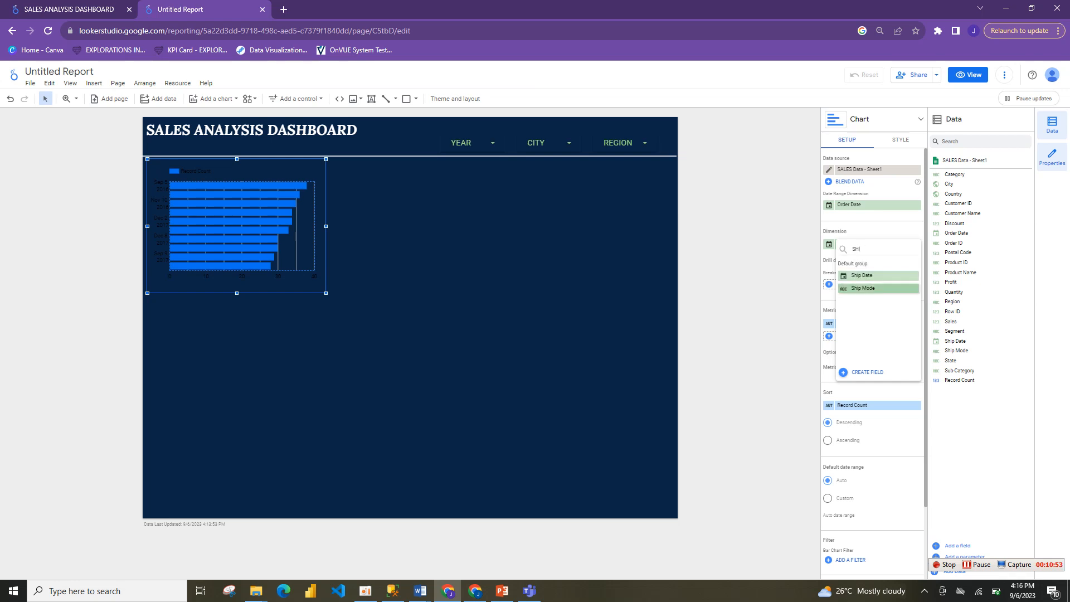
{"action": "left_click", "coordinate": [862, 288]}
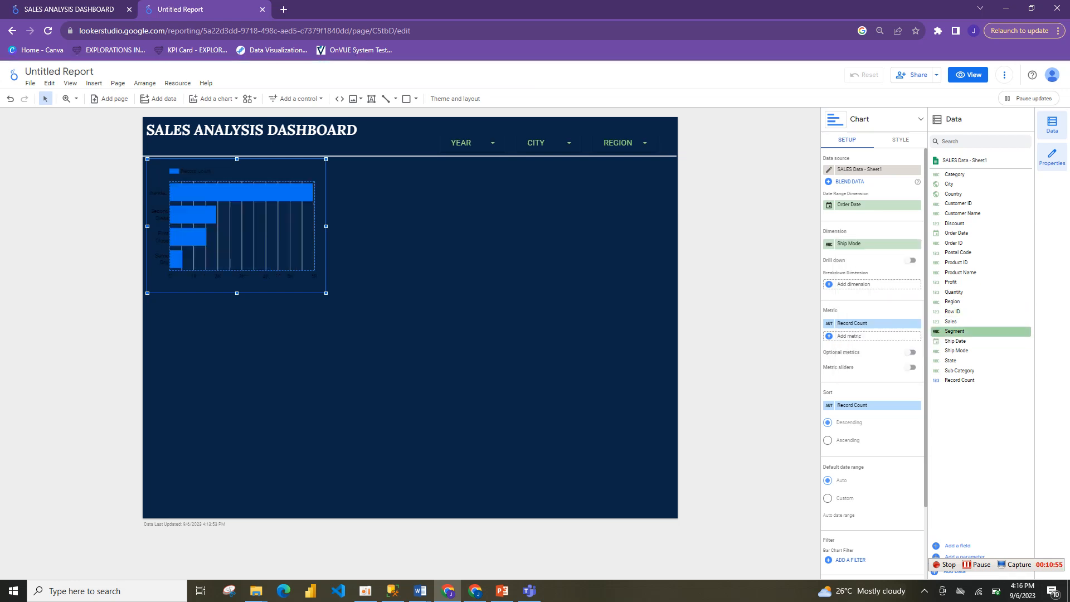
{"action": "left_click_drag", "start_coordinate": [959, 322], "coordinate": [868, 334]}
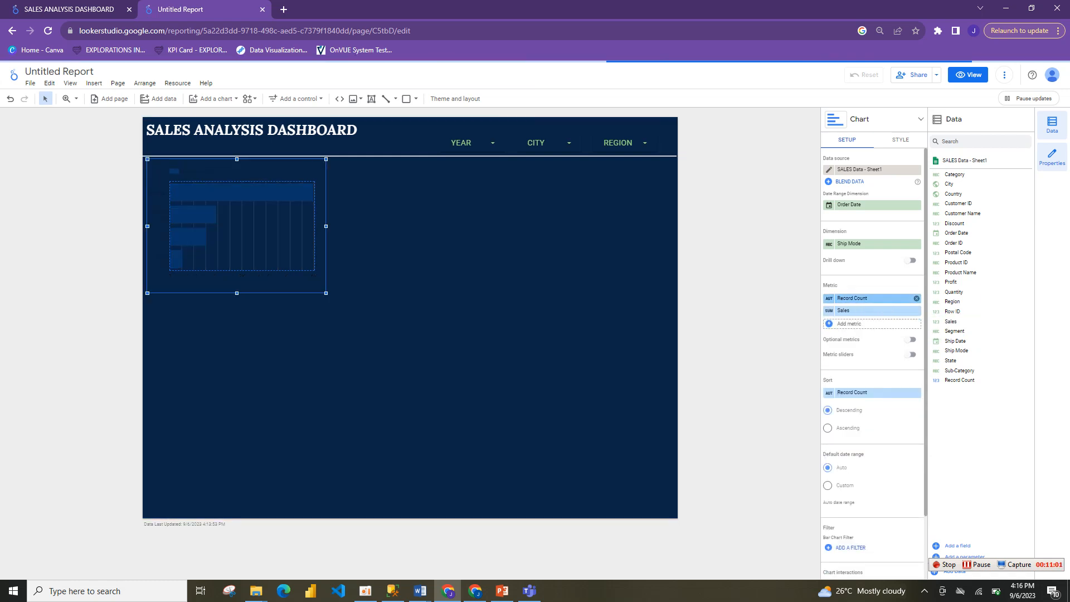
{"action": "left_click", "coordinate": [916, 298]}
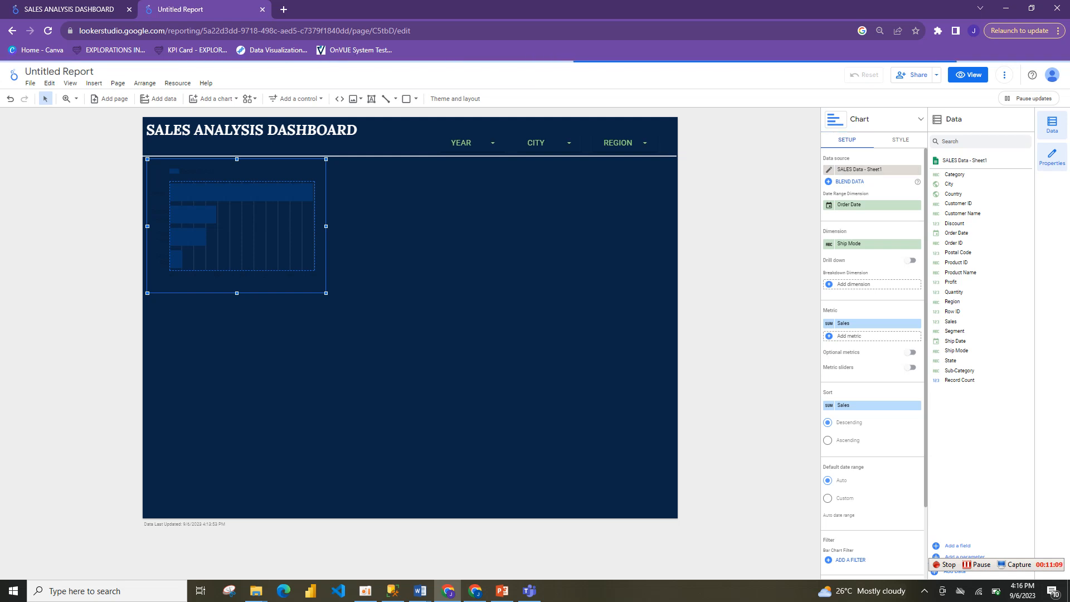
Step: Color the chart's bars with the custom light green and show data labels in compact numbers
{"action": "left_click", "coordinate": [901, 140]}
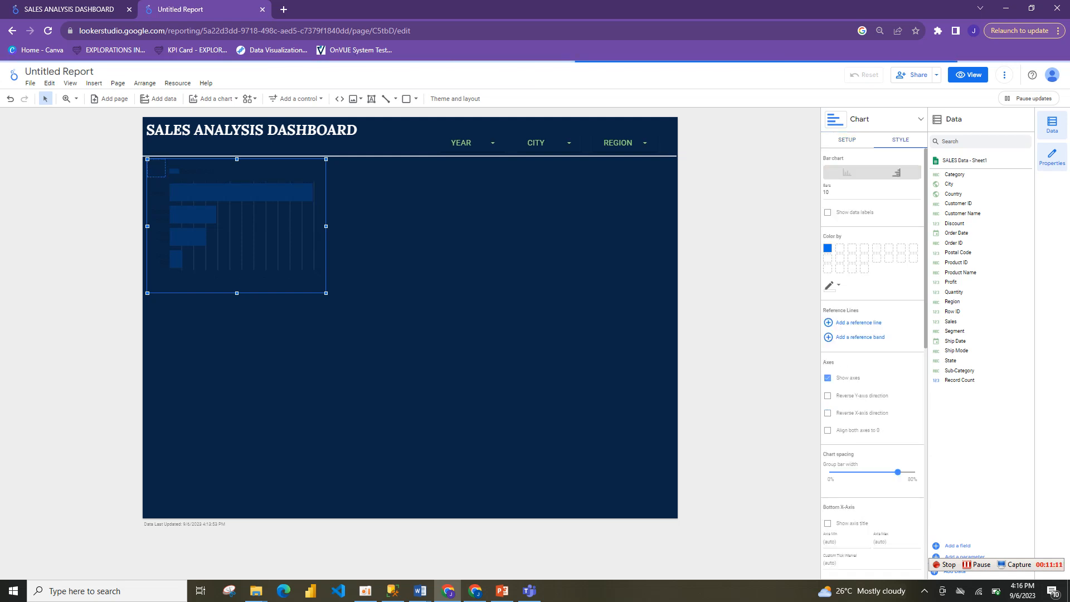
{"action": "left_click", "coordinate": [828, 248]}
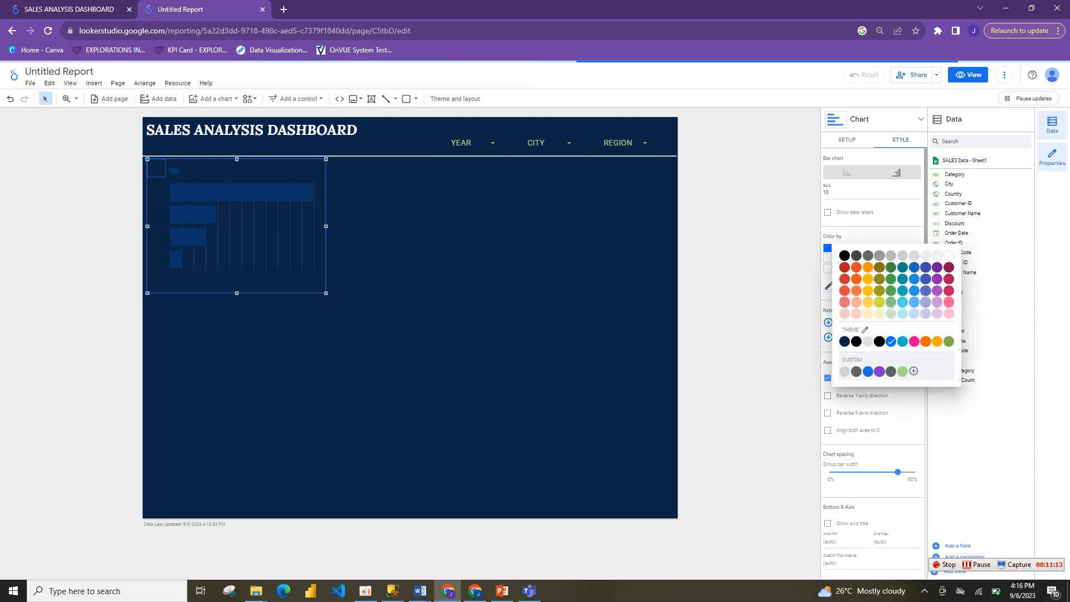
{"action": "left_click", "coordinate": [902, 371]}
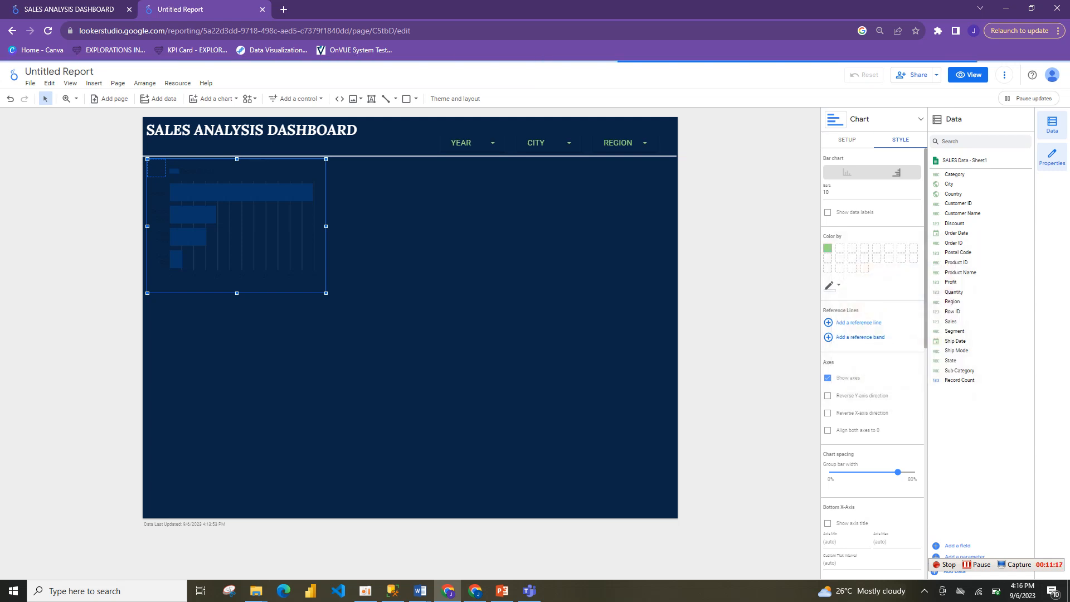
{"action": "left_click", "coordinate": [827, 248]}
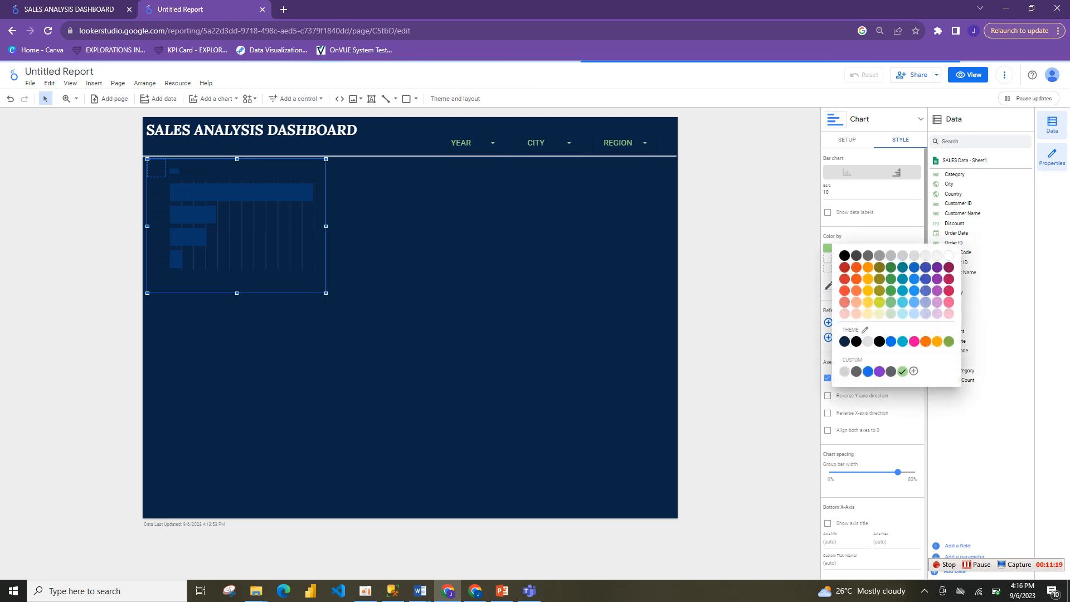
{"action": "left_click", "coordinate": [871, 213]}
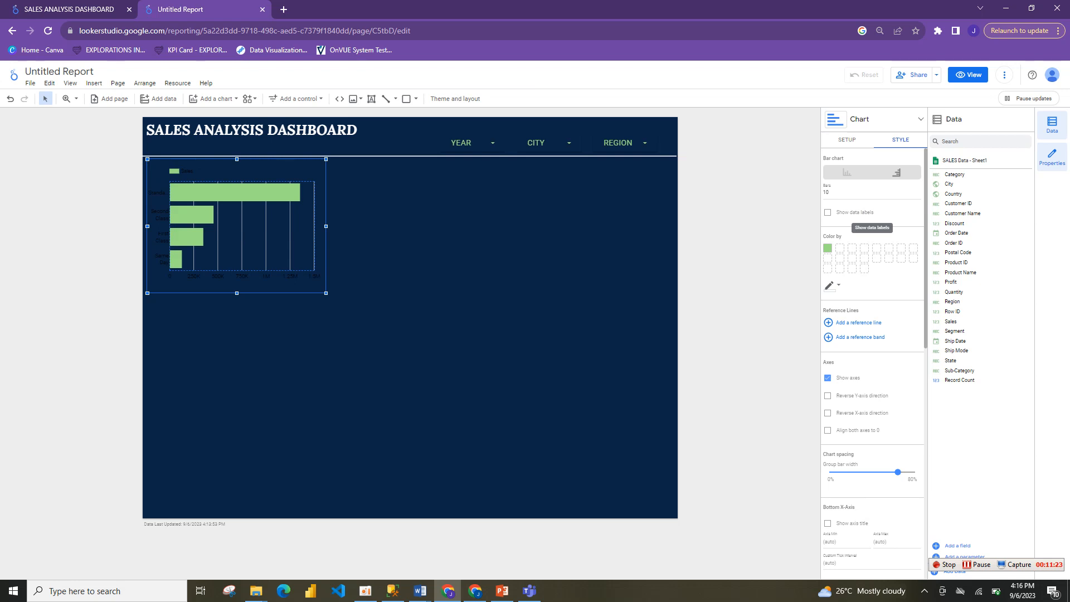
{"action": "left_click", "coordinate": [854, 212]}
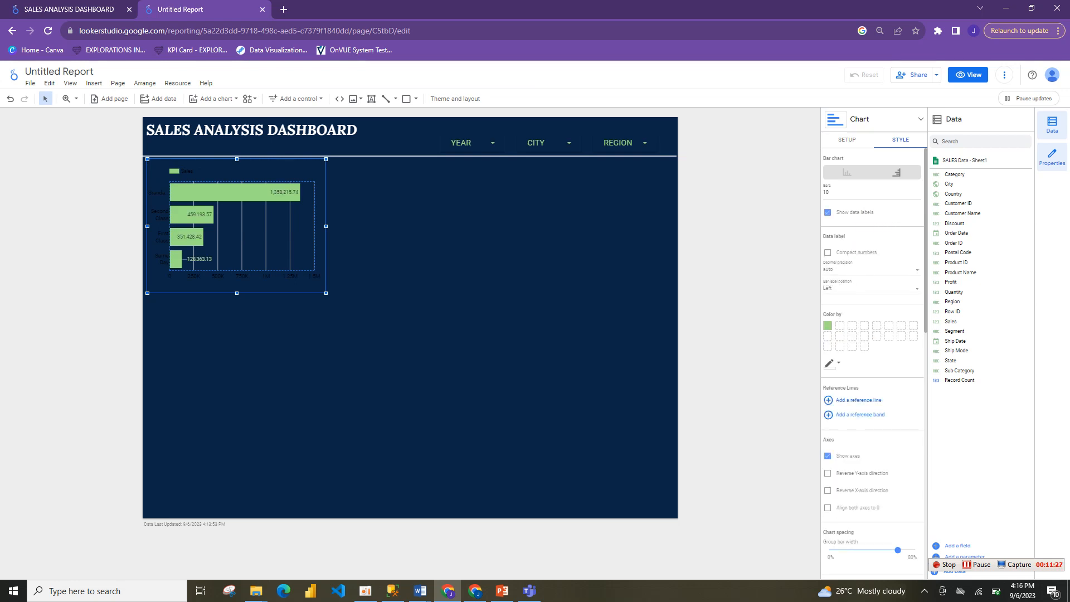
{"action": "left_click", "coordinate": [856, 253]}
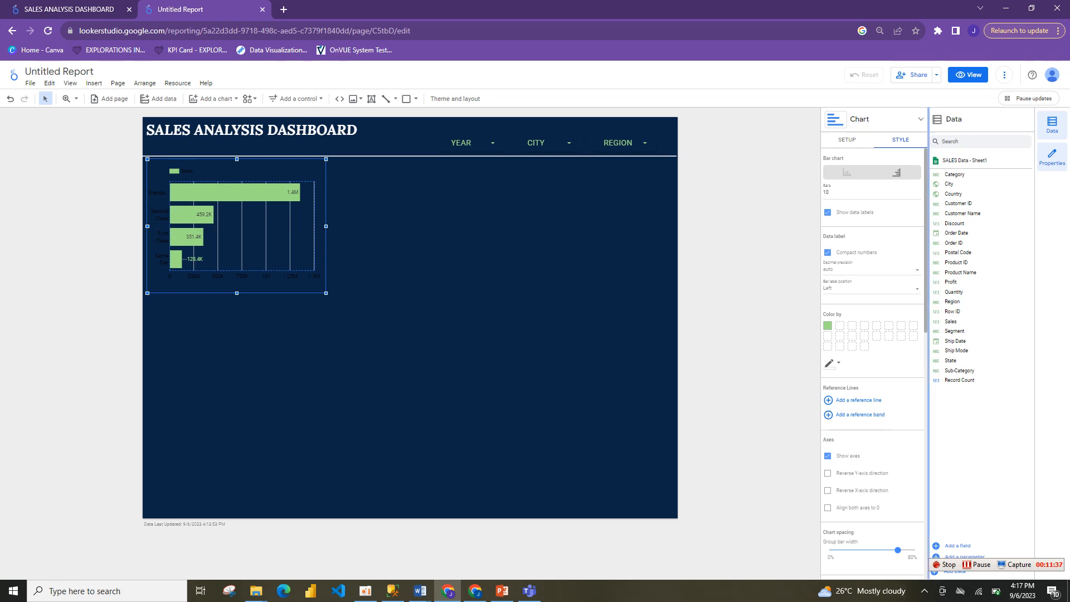
Step: Make the bar chart's gridlines transparent
{"action": "scroll", "coordinate": [872, 362], "scroll_direction": "down", "scroll_amount": 4}
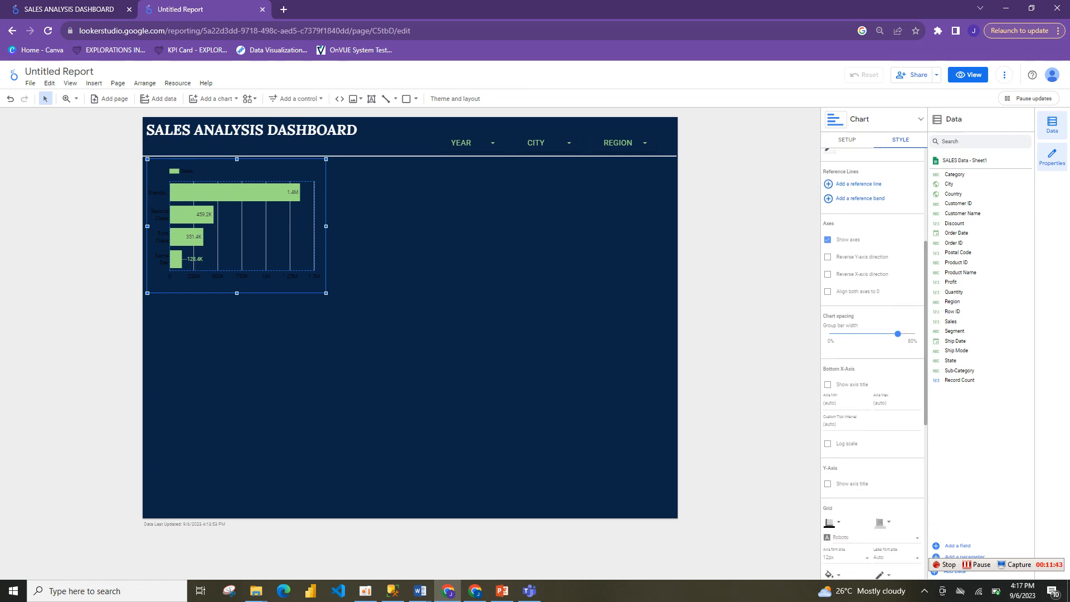
{"action": "scroll", "coordinate": [872, 363], "scroll_direction": "down", "scroll_amount": 4}
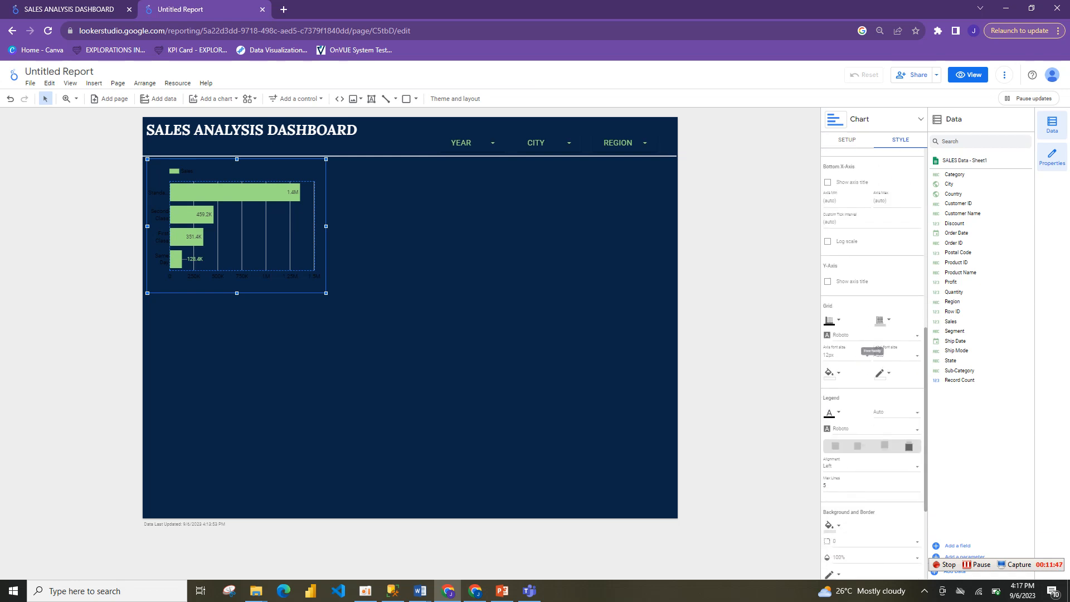
{"action": "left_click", "coordinate": [881, 320]}
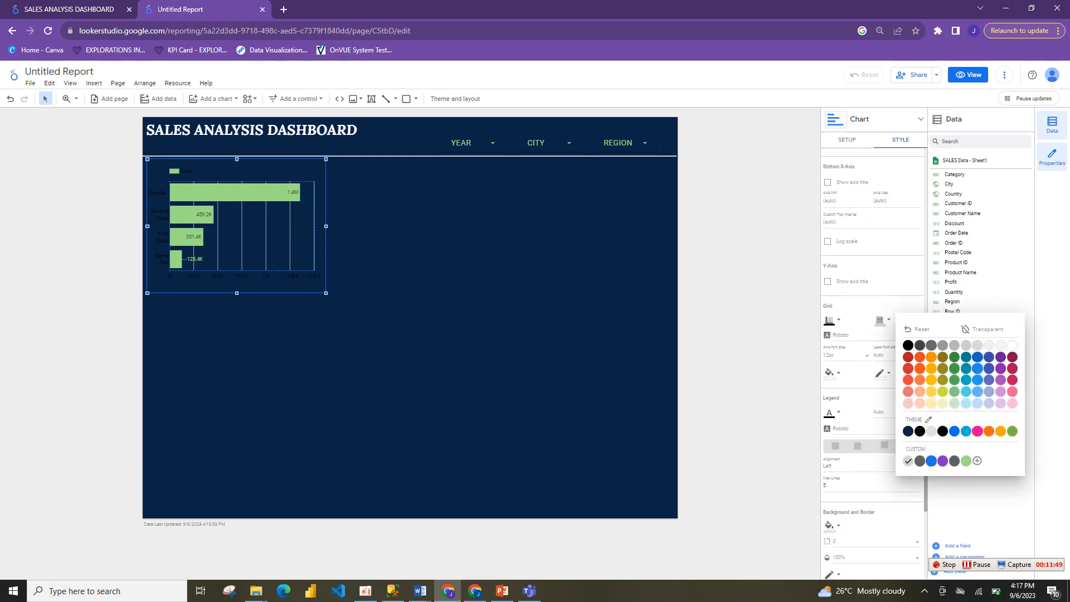
{"action": "left_click", "coordinate": [984, 328]}
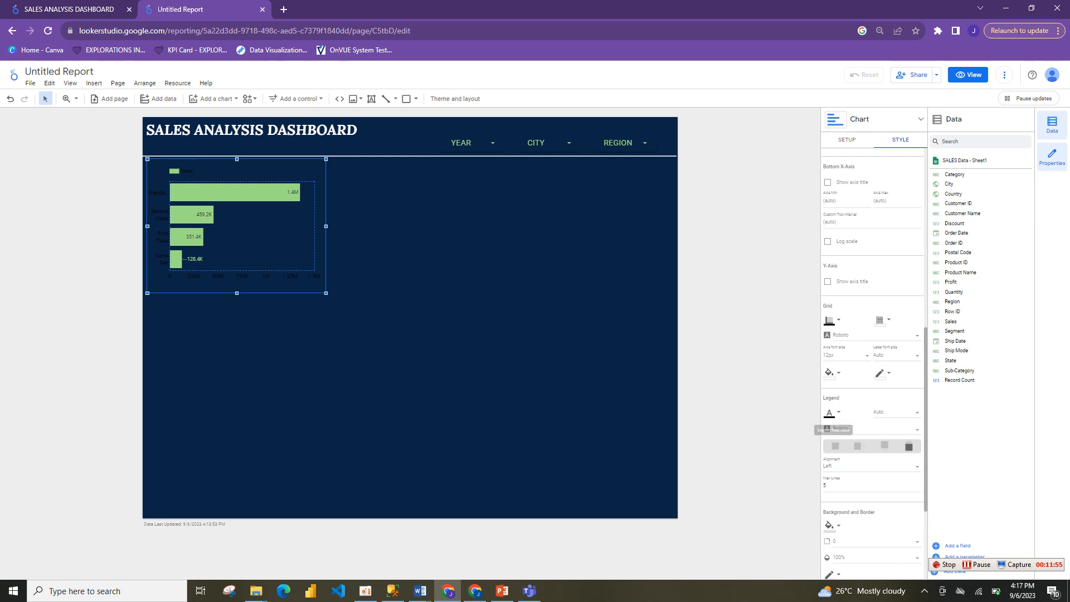
Step: Set the bar chart's legend text to white, then hide the legend
{"action": "left_click", "coordinate": [830, 413]}
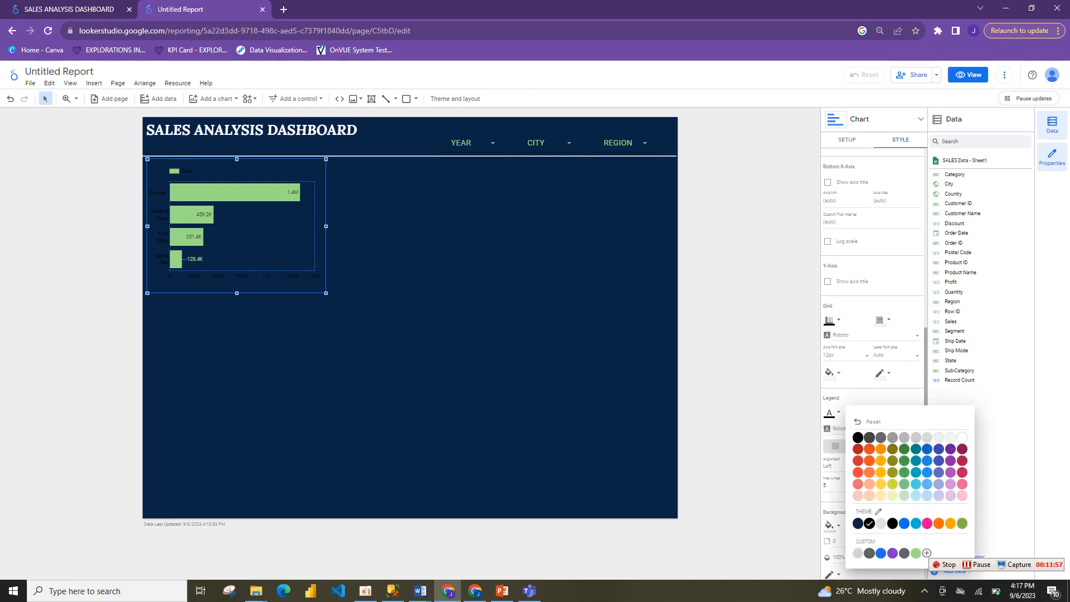
{"action": "left_click", "coordinate": [962, 437]}
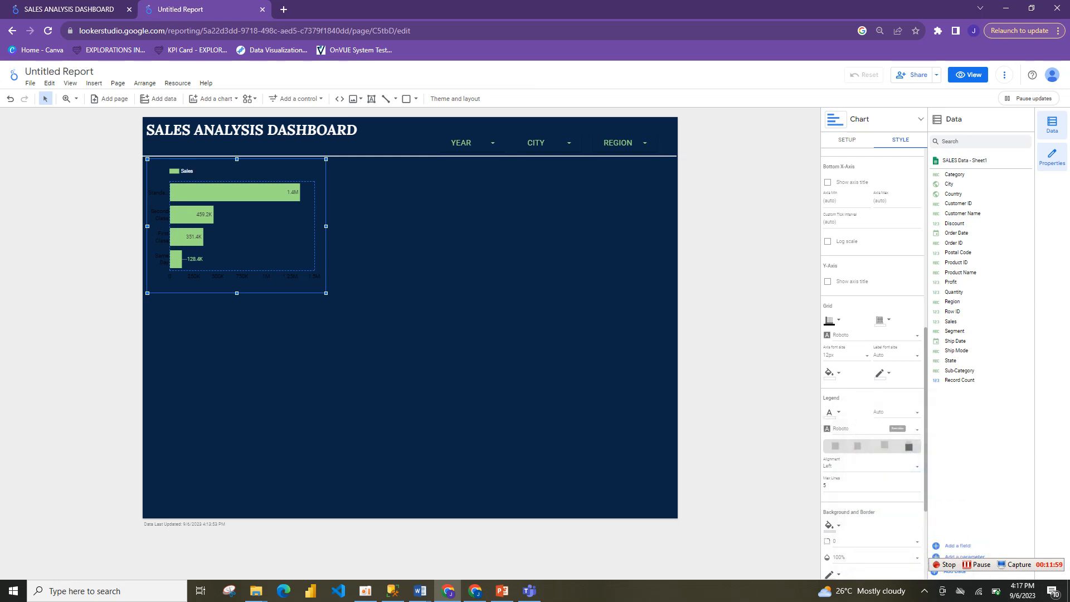
{"action": "left_click", "coordinate": [834, 446]}
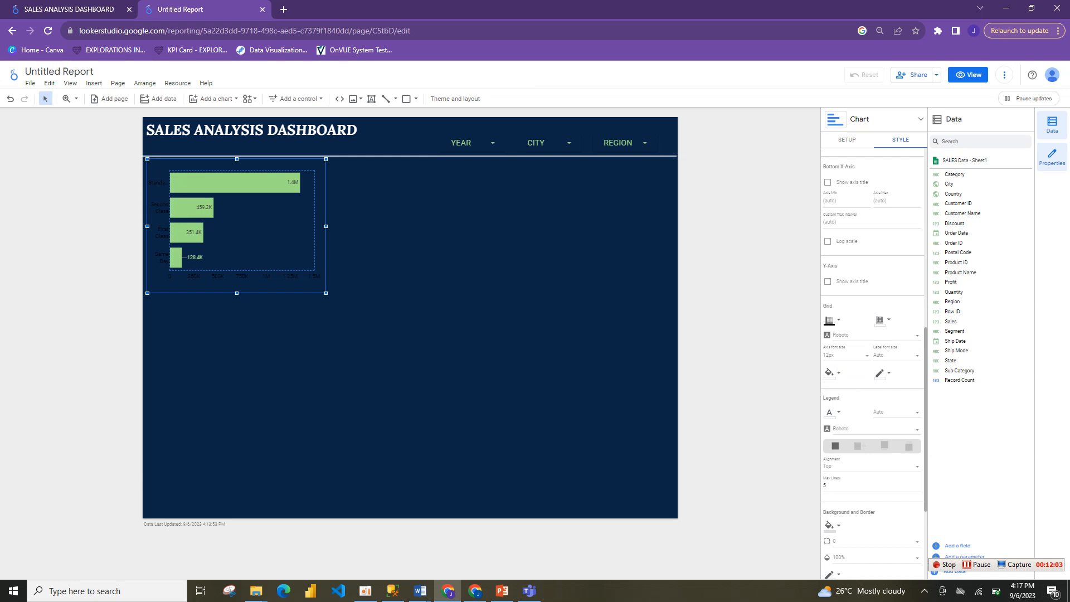
{"action": "scroll", "coordinate": [872, 362], "scroll_direction": "down", "scroll_amount": 2}
{"action": "scroll", "coordinate": [872, 362], "scroll_direction": "up", "scroll_amount": 4}
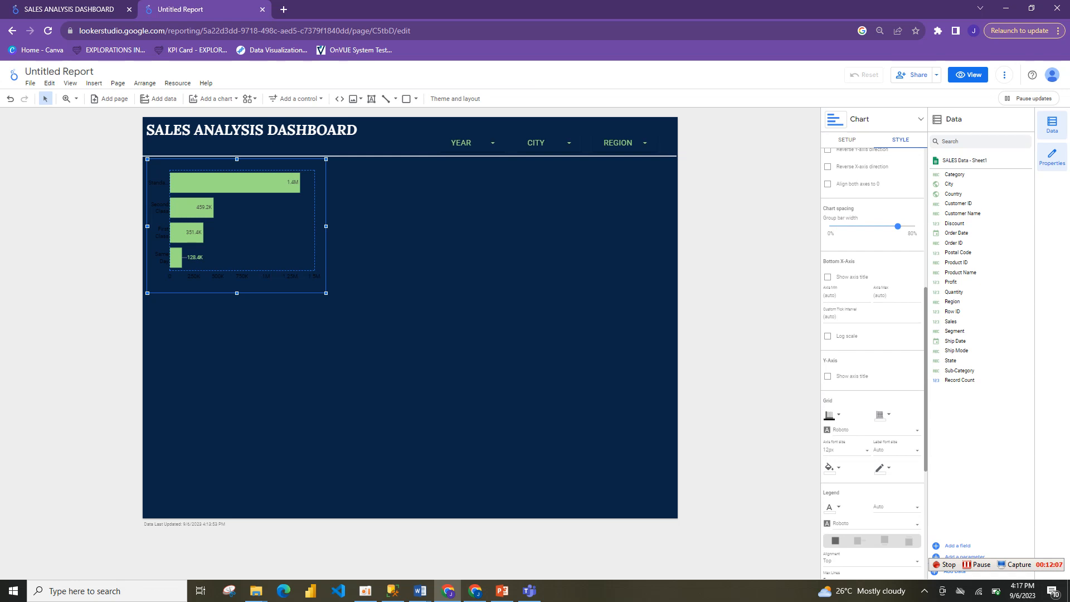
{"action": "scroll", "coordinate": [872, 362], "scroll_direction": "up", "scroll_amount": 2}
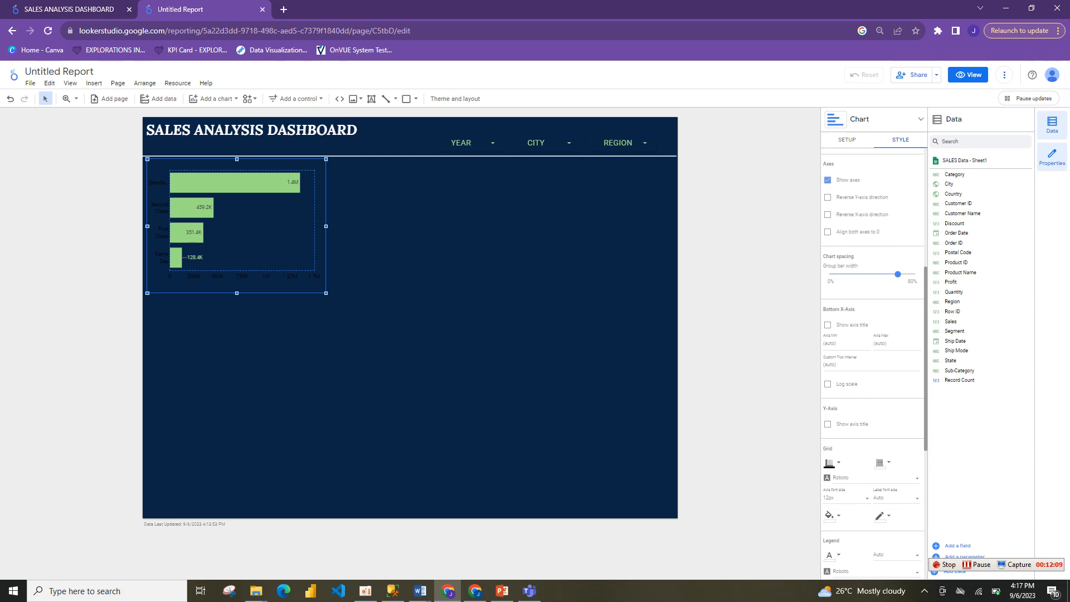
Step: Set the border color of the bar chart's bars to white
{"action": "scroll", "coordinate": [872, 362], "scroll_direction": "up", "scroll_amount": 4}
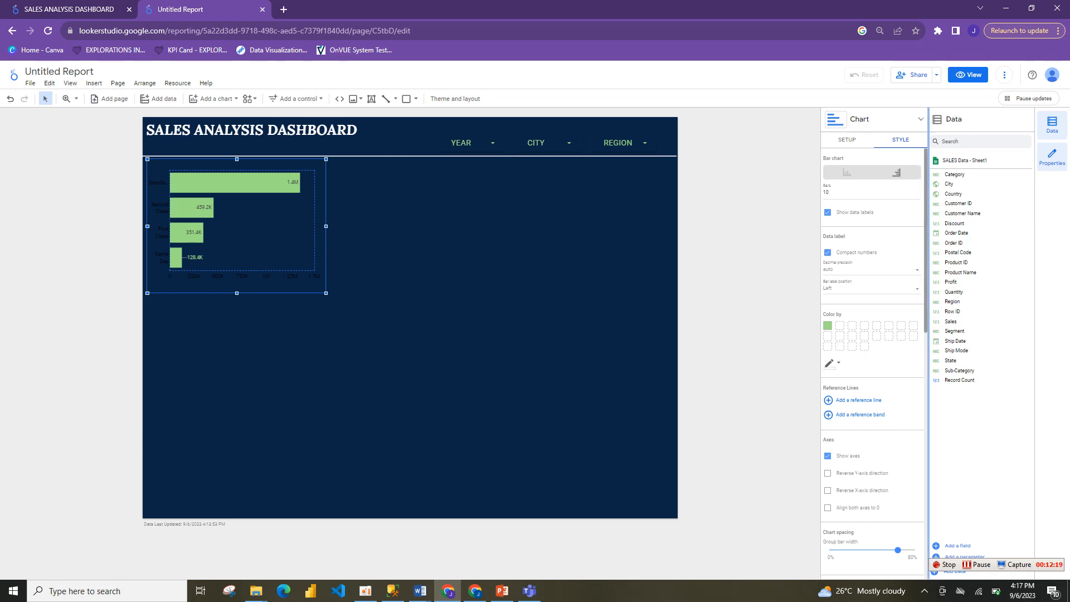
{"action": "scroll", "coordinate": [872, 362], "scroll_direction": "down", "scroll_amount": 3}
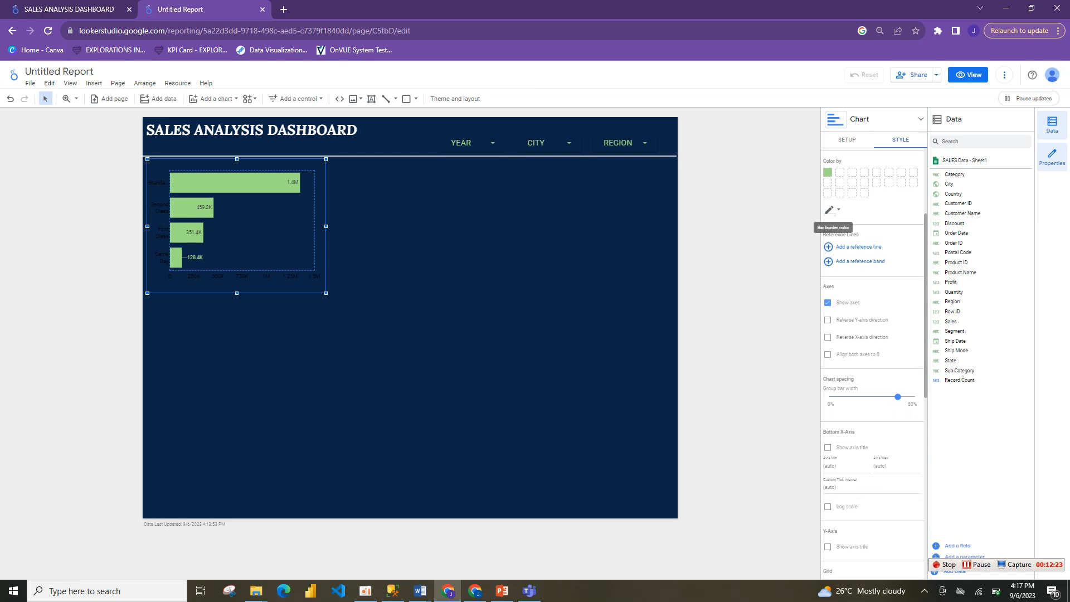
{"action": "left_click", "coordinate": [830, 210]}
{"action": "left_click", "coordinate": [962, 236]}
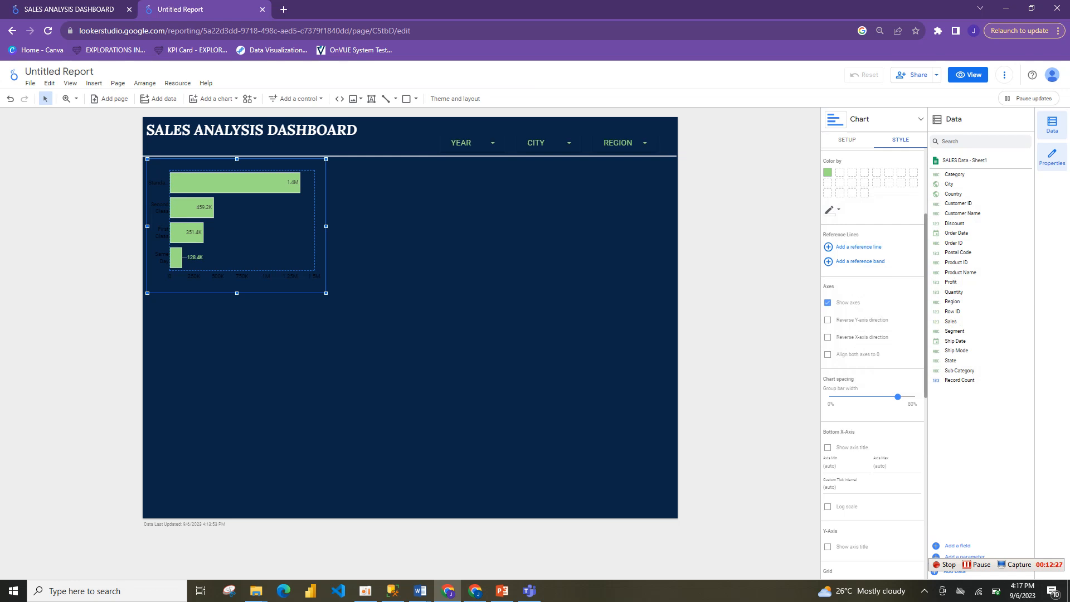
Step: Set the bar chart's axis text color to white
{"action": "scroll", "coordinate": [872, 362], "scroll_direction": "down", "scroll_amount": 3}
{"action": "scroll", "coordinate": [872, 363], "scroll_direction": "down", "scroll_amount": 2}
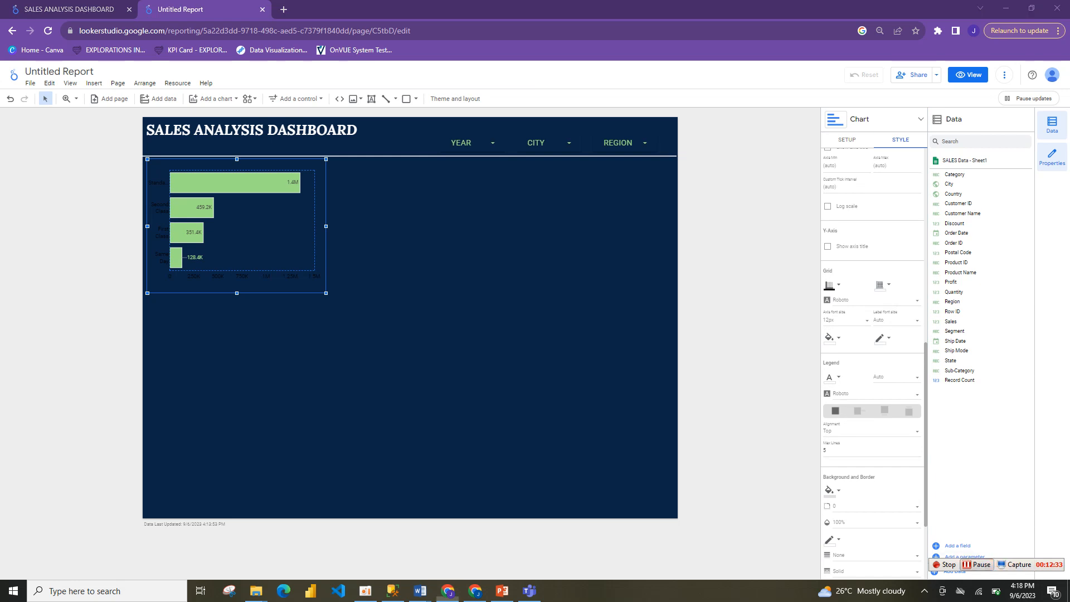
{"action": "scroll", "coordinate": [872, 362], "scroll_direction": "up", "scroll_amount": 10}
{"action": "scroll", "coordinate": [872, 362], "scroll_direction": "down", "scroll_amount": 6}
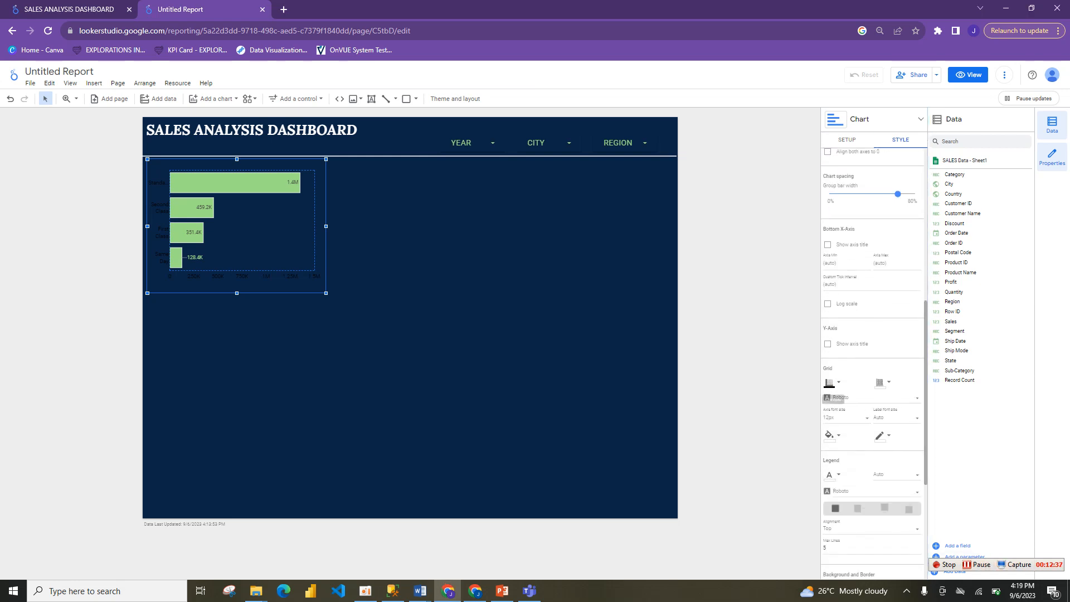
{"action": "left_click", "coordinate": [831, 382]}
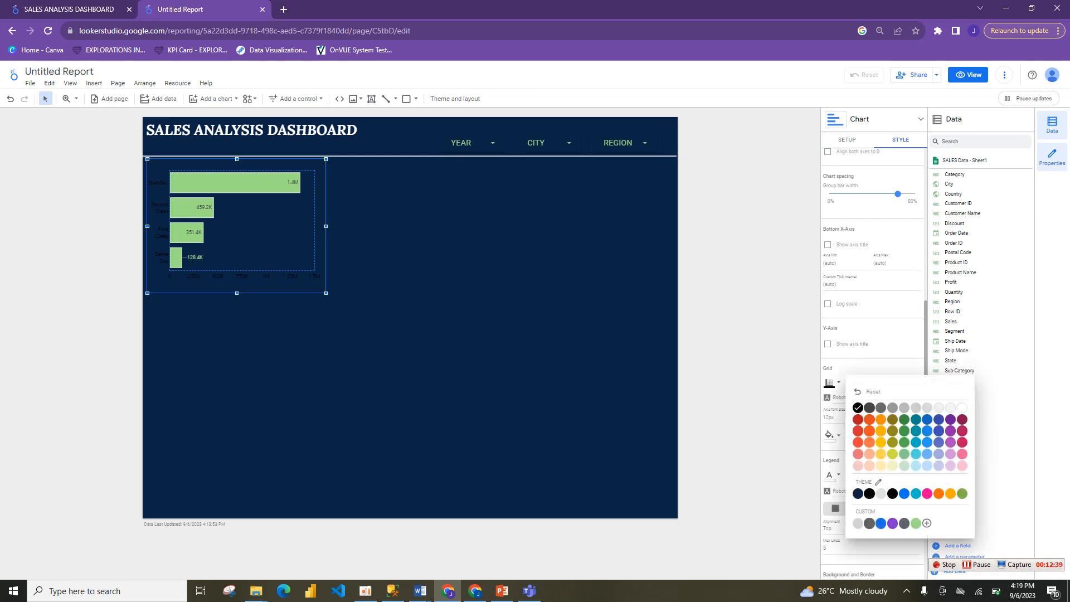
{"action": "left_click", "coordinate": [962, 408]}
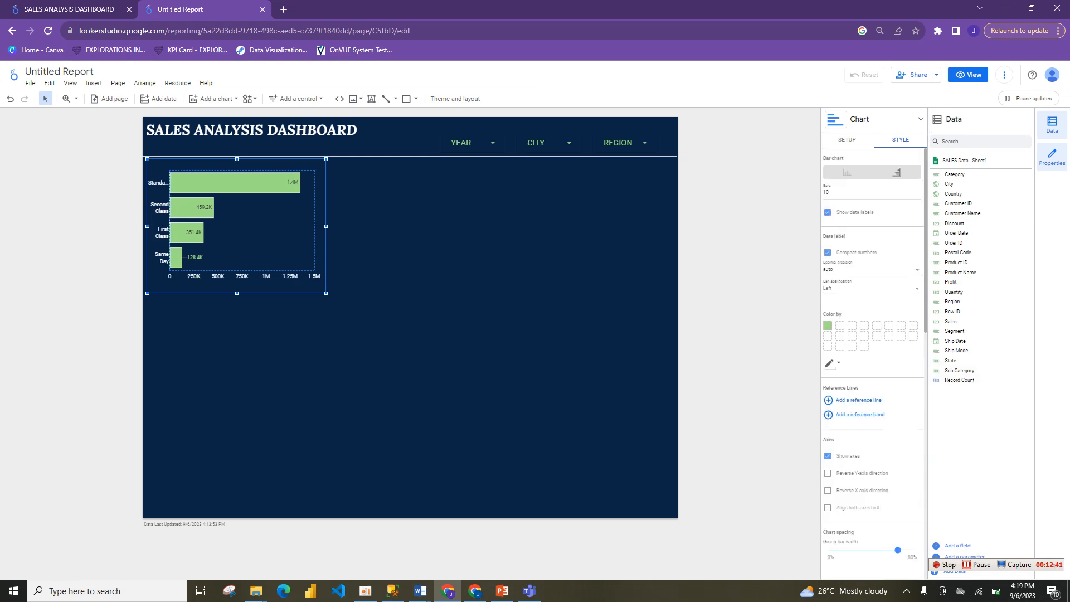
Step: Widen the bar chart so the full ship mode names fit, and lower its upper edge slightly below the header line
{"action": "left_click_drag", "start_coordinate": [325, 293], "coordinate": [364, 295]}
{"action": "left_click", "coordinate": [416, 318]}
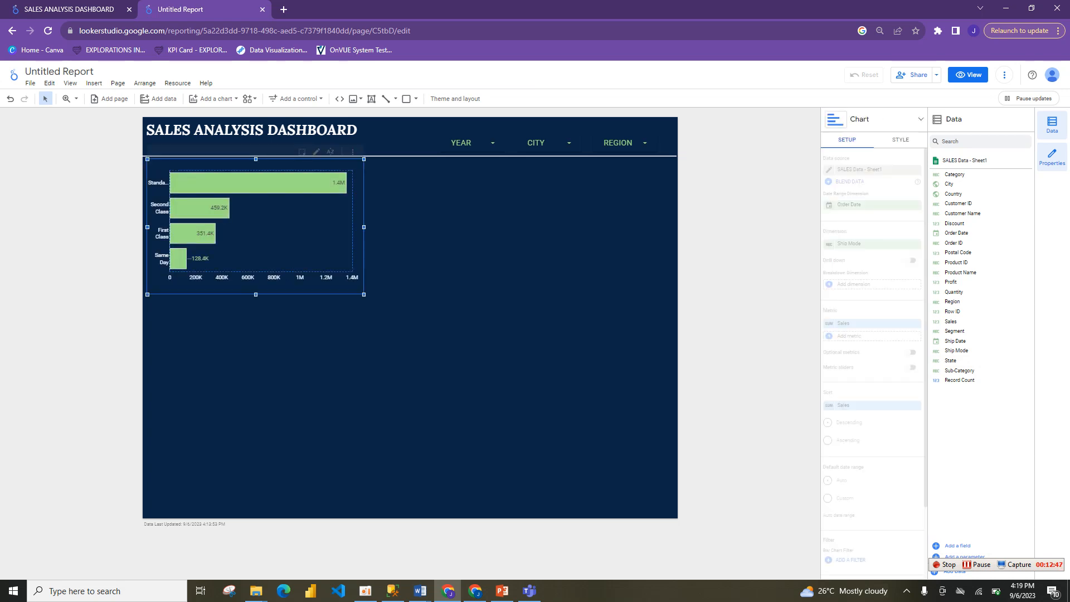
{"action": "left_click_drag", "start_coordinate": [363, 227], "coordinate": [335, 227]}
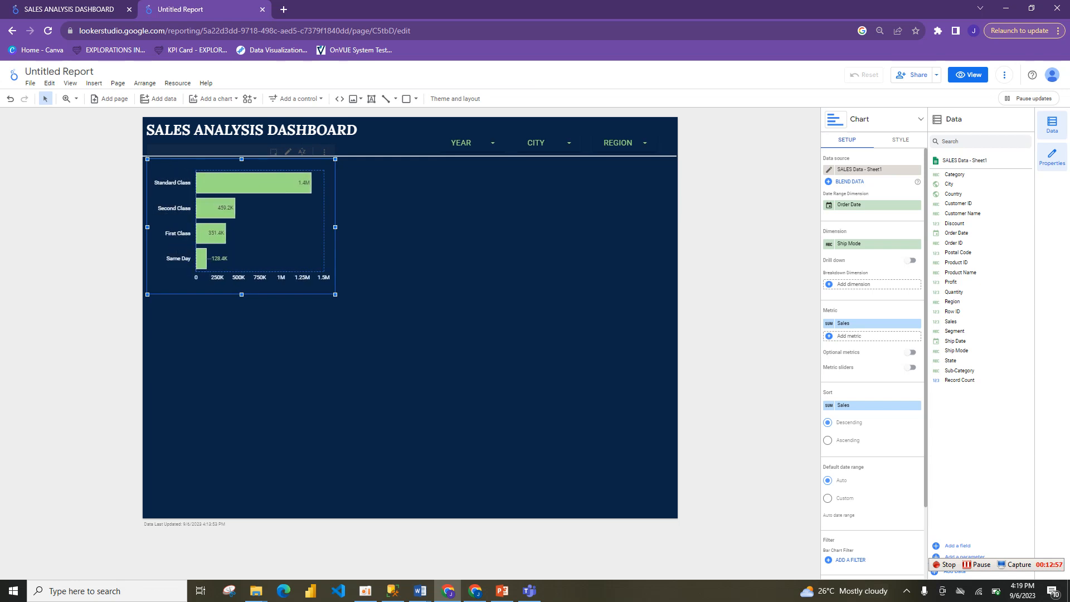
{"action": "left_click_drag", "start_coordinate": [242, 159], "coordinate": [242, 165]}
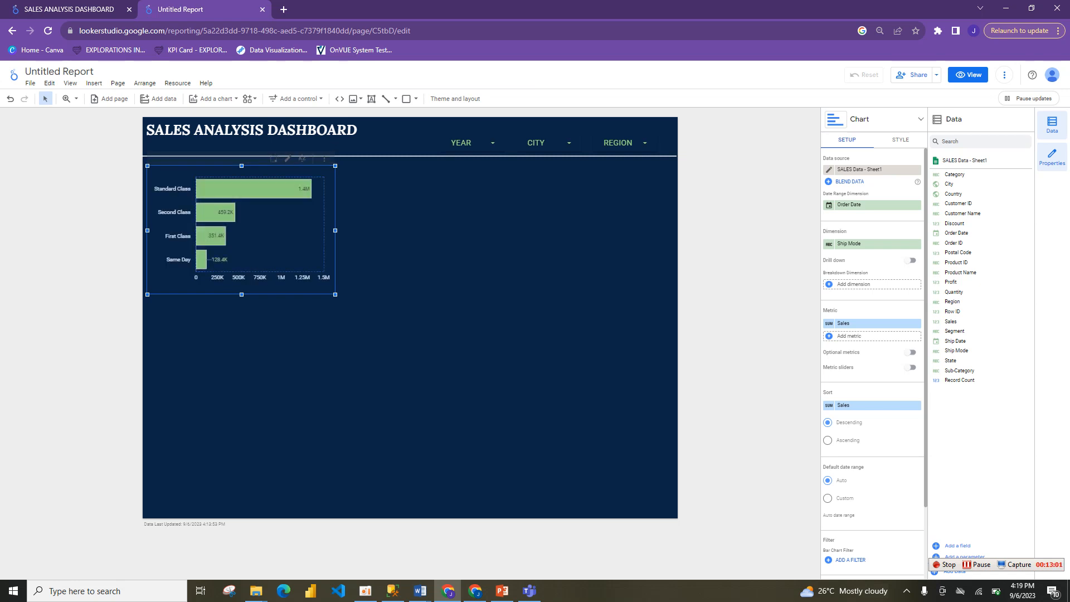
Step: Place a copy of the Ship Mode bar chart beside the original and convert the copy to a donut chart, as in the reference dashboard
{"action": "key", "text": "ctrl+v"}
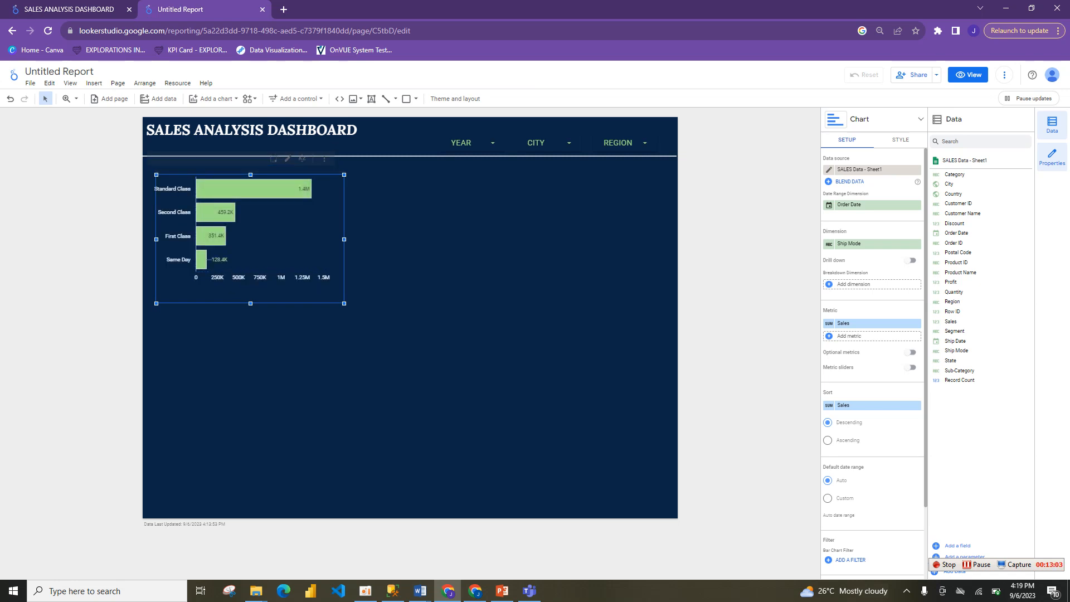
{"action": "left_click_drag", "start_coordinate": [273, 204], "coordinate": [458, 196]}
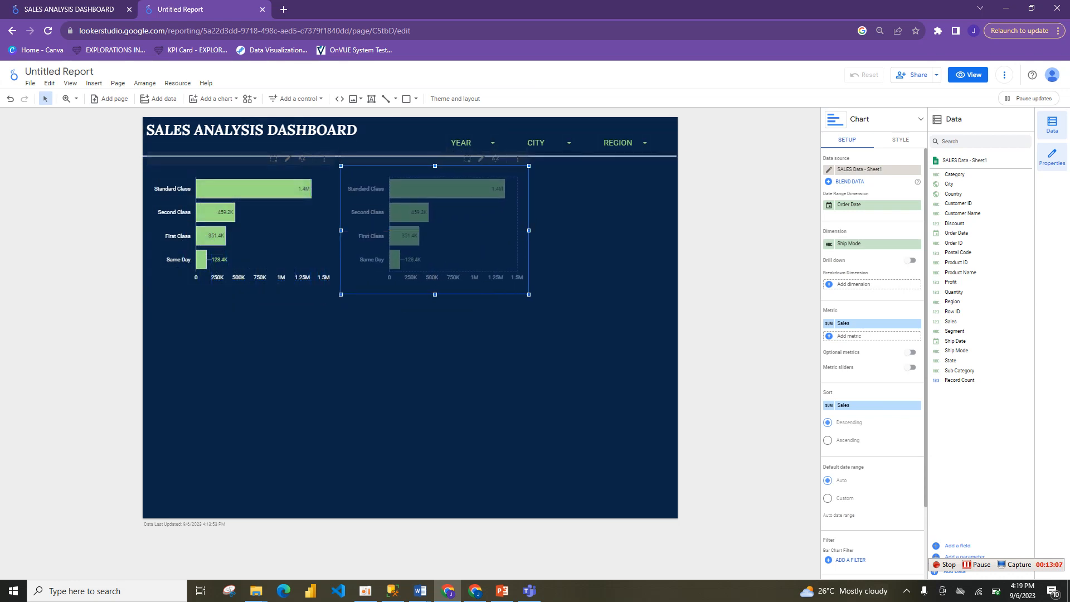
{"action": "left_click", "coordinate": [69, 10]}
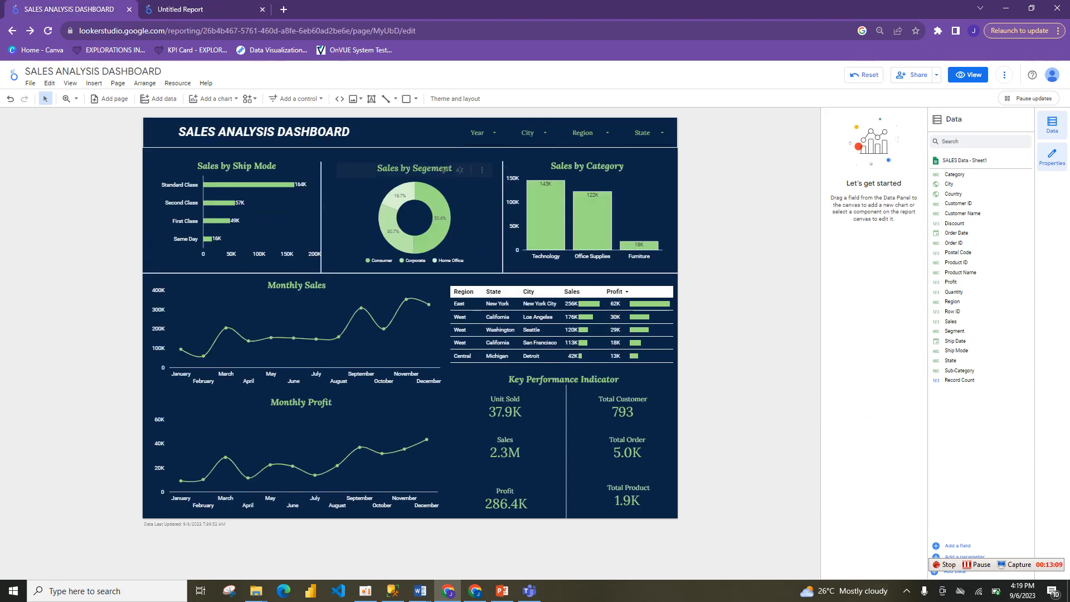
{"action": "mouse_move", "coordinate": [439, 218]}
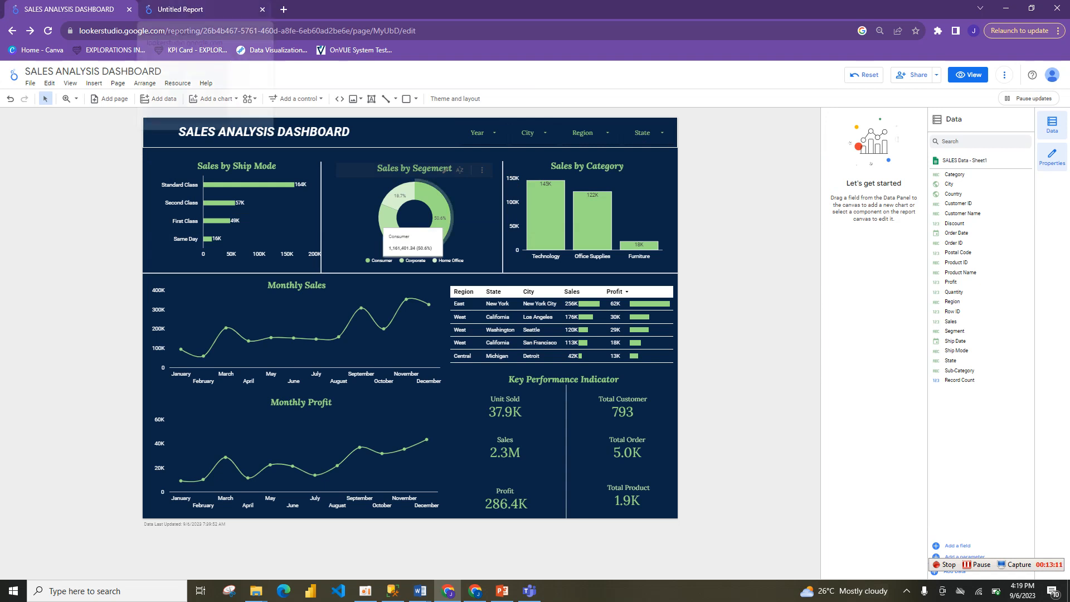
{"action": "left_click", "coordinate": [184, 10]}
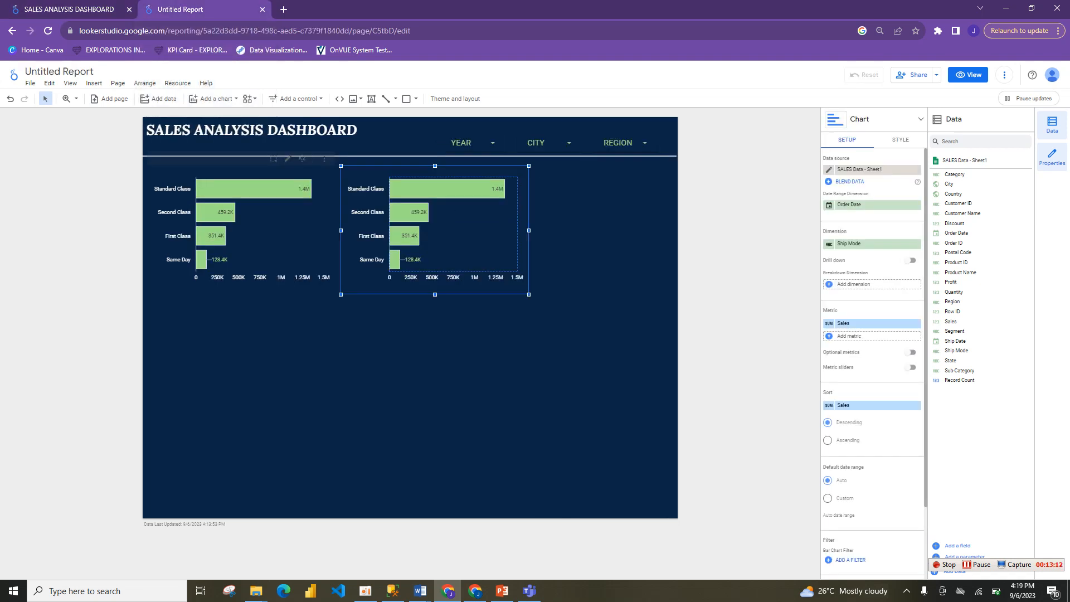
{"action": "left_click", "coordinate": [920, 119]}
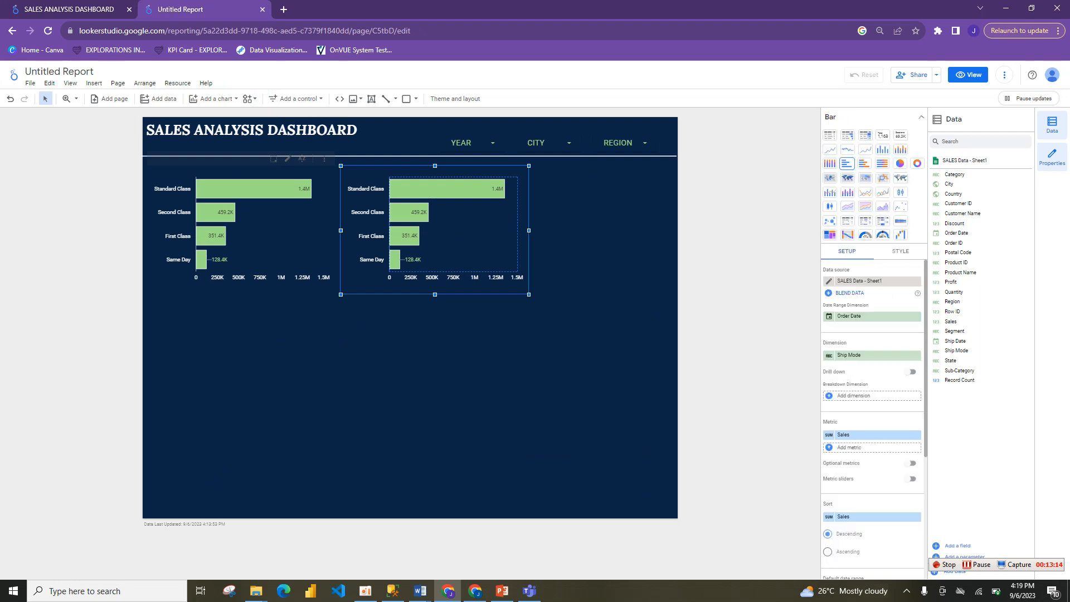
{"action": "left_click", "coordinate": [917, 164]}
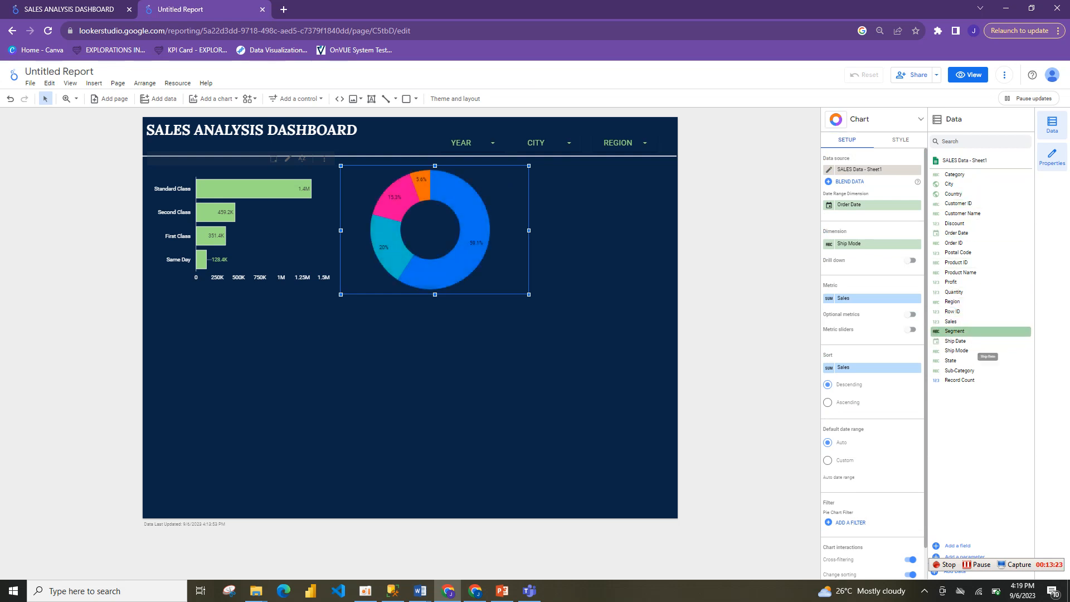
Step: Set the donut chart's dimension to Segment, keeping Sales as the metric, and color its slices by single color
{"action": "left_click_drag", "start_coordinate": [975, 333], "coordinate": [872, 299]}
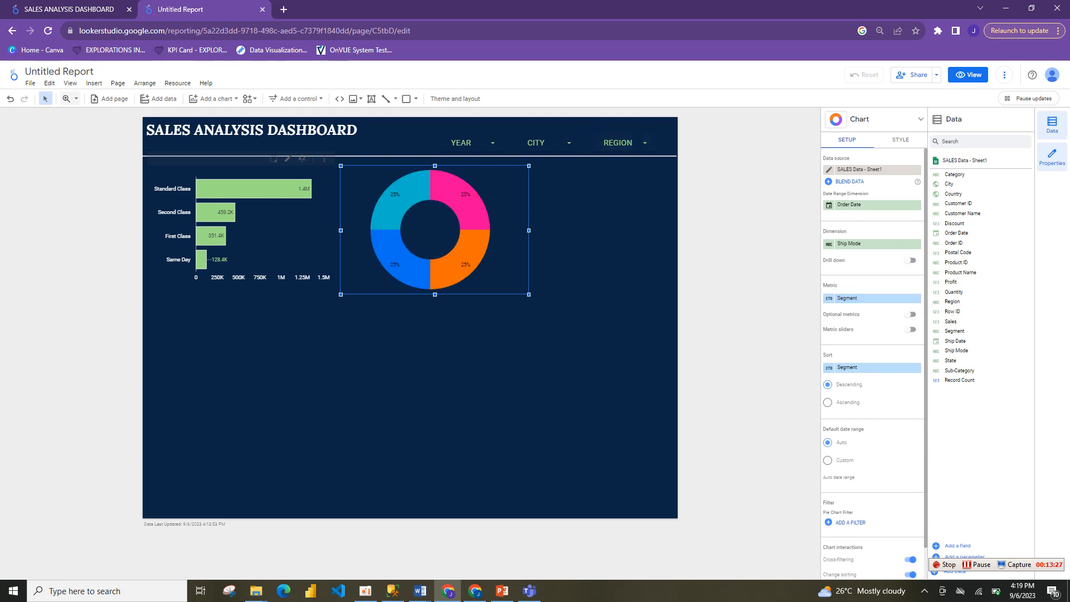
{"action": "left_click", "coordinate": [10, 99]}
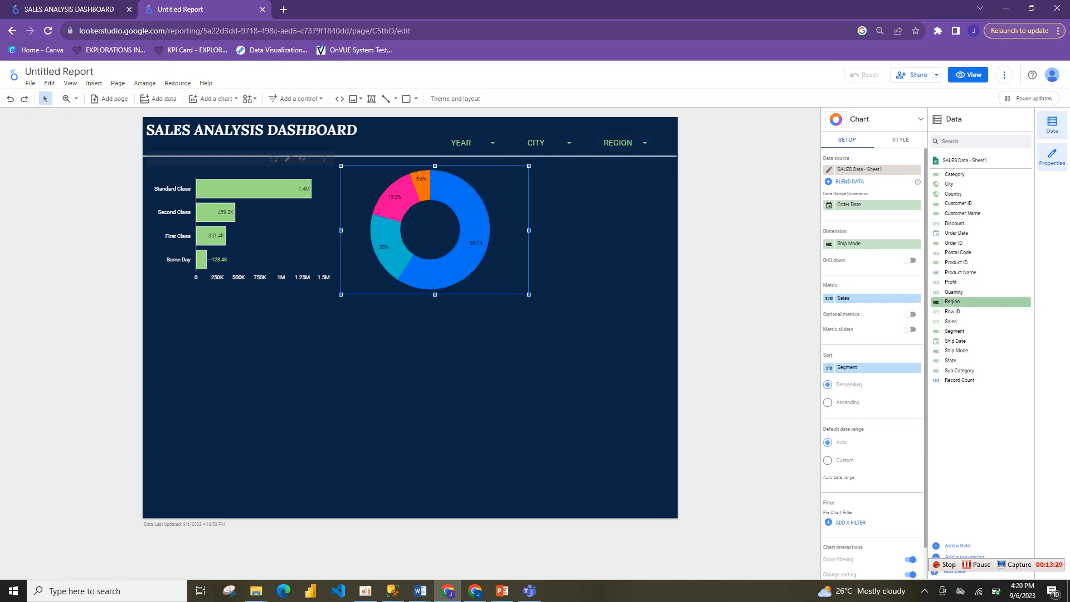
{"action": "left_click_drag", "start_coordinate": [984, 346], "coordinate": [869, 243]}
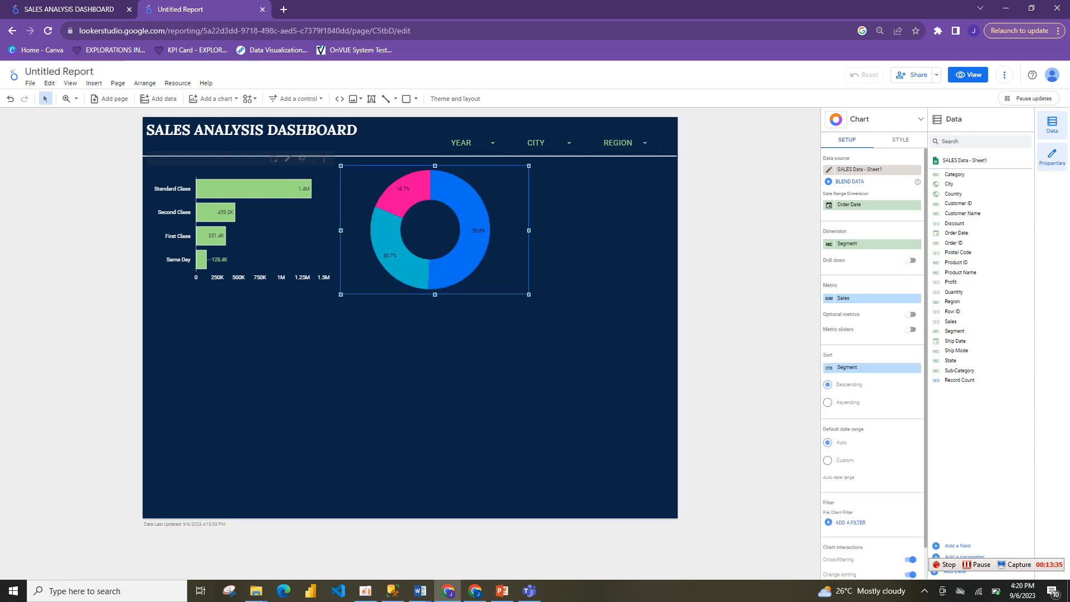
{"action": "left_click", "coordinate": [900, 140]}
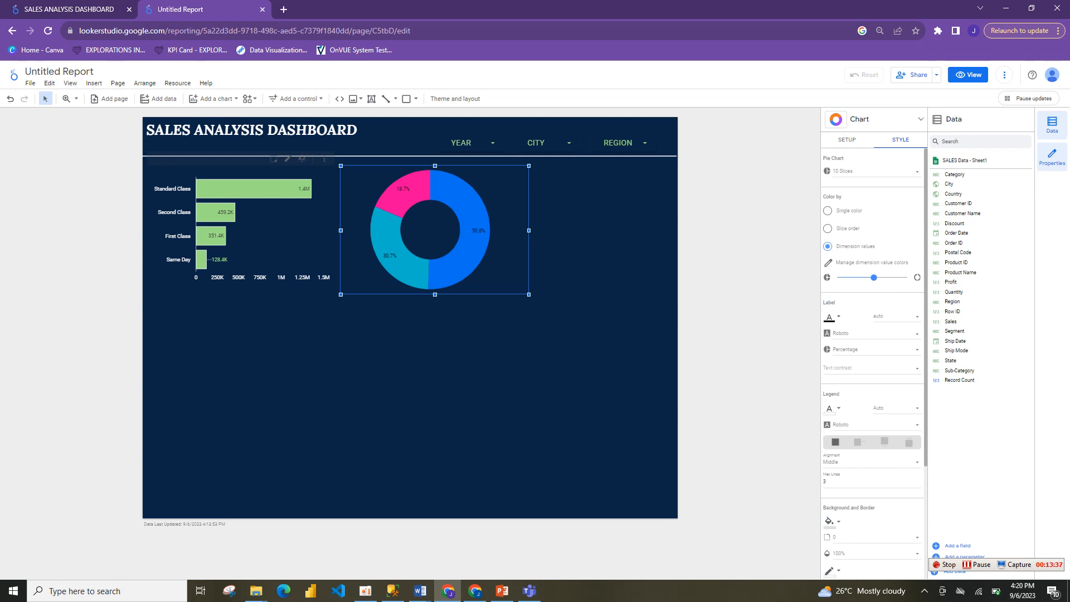
{"action": "left_click", "coordinate": [827, 210]}
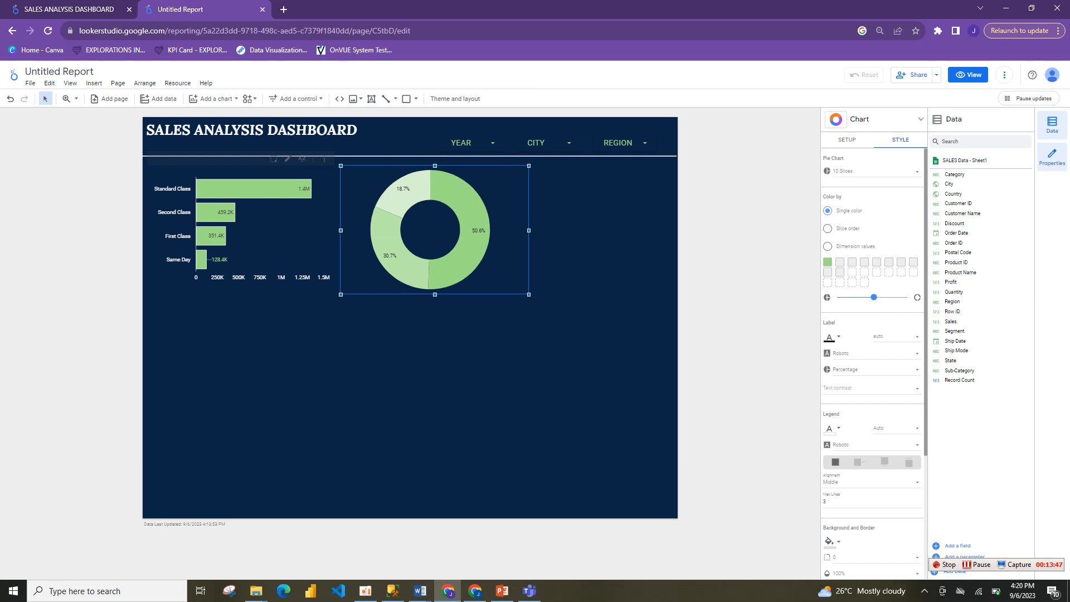
Step: Place the donut chart's legend at the bottom, then shrink the chart slightly and center it beside the bar chart
{"action": "scroll", "coordinate": [872, 362], "scroll_direction": "down", "scroll_amount": 3}
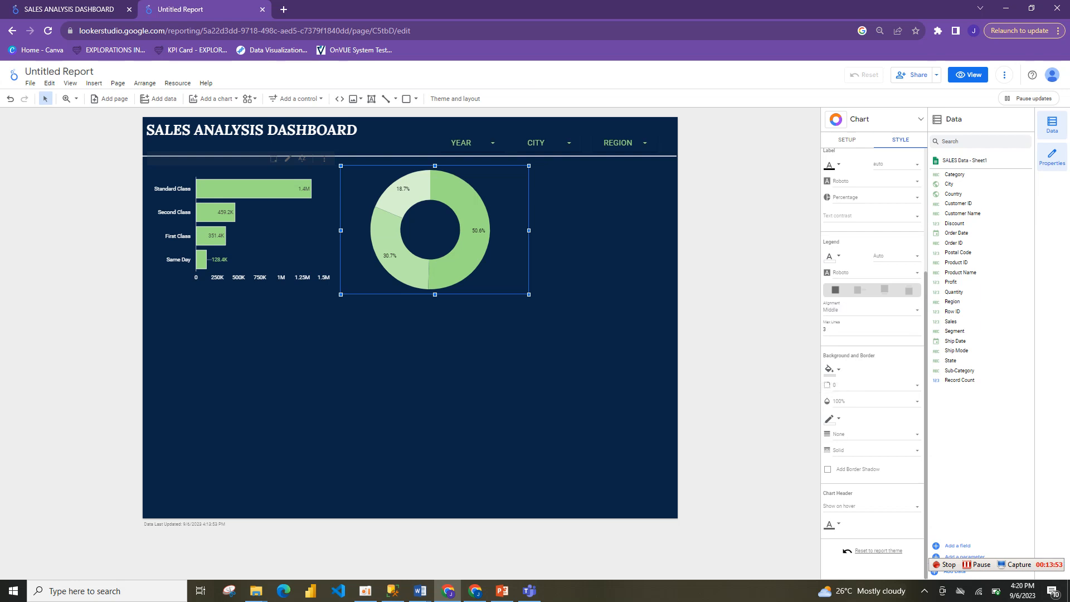
{"action": "left_click", "coordinate": [858, 290]}
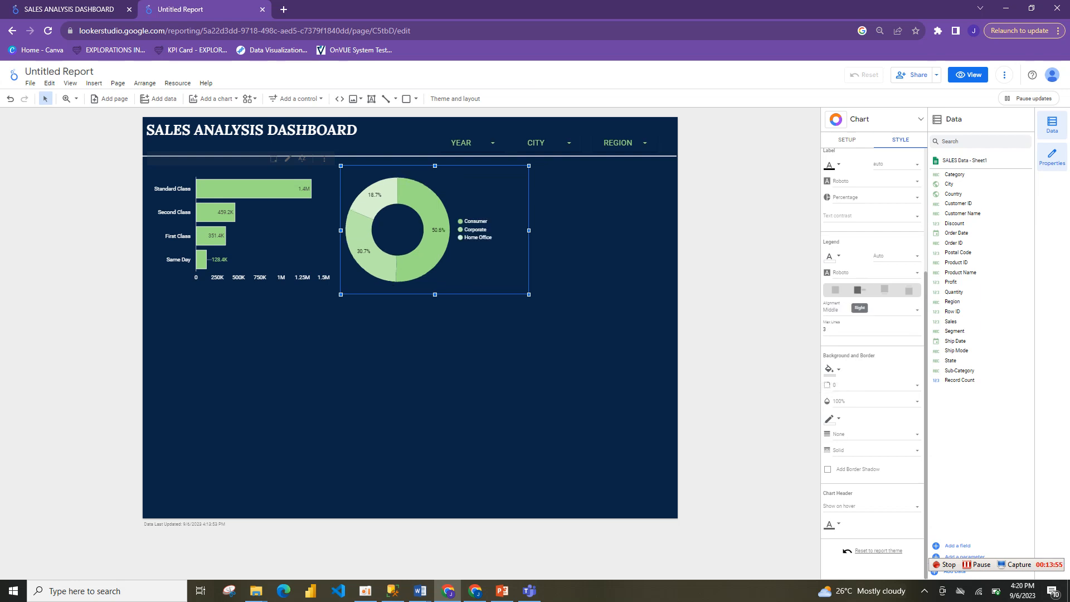
{"action": "left_click", "coordinate": [883, 289]}
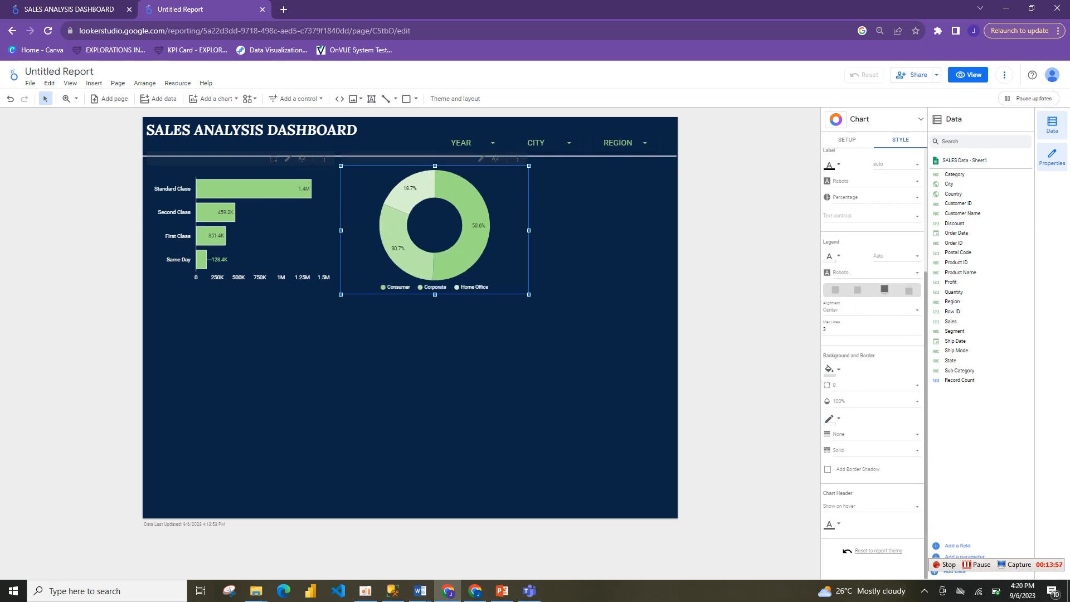
{"action": "left_click_drag", "start_coordinate": [529, 294], "coordinate": [517, 288]}
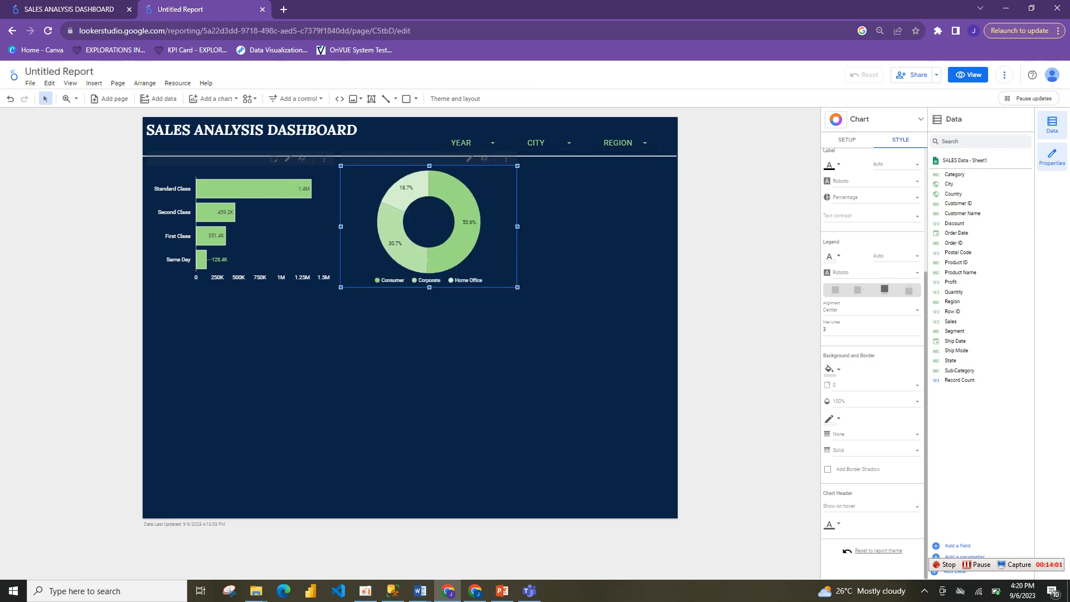
{"action": "left_click_drag", "start_coordinate": [429, 227], "coordinate": [426, 230]}
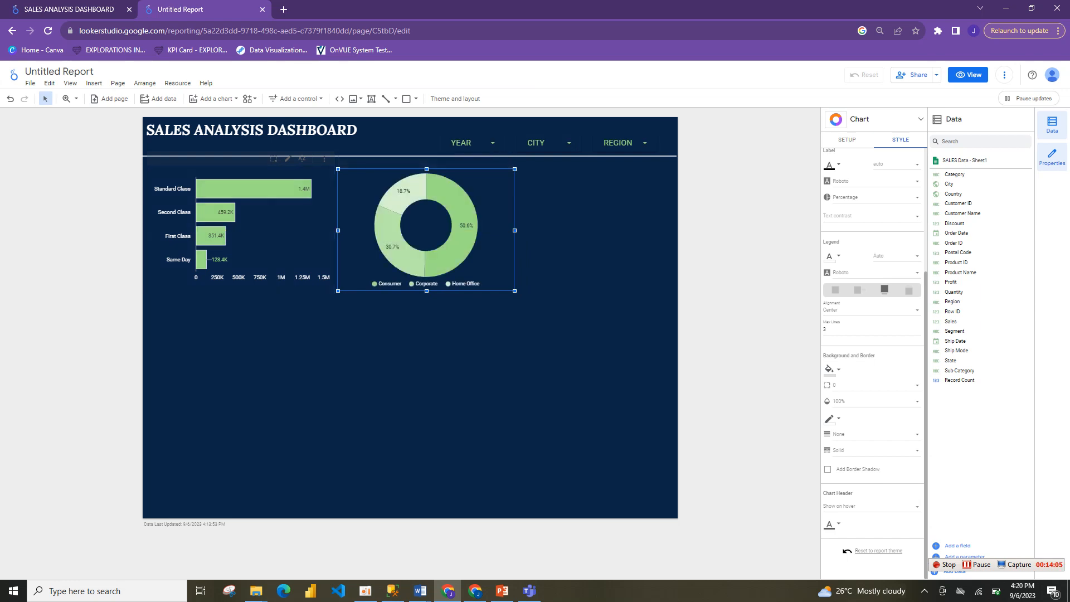
Step: Paste another copy of the Ship Mode bar chart and place it on the far side of the donut chart
{"action": "key", "text": "ctrl+v"}
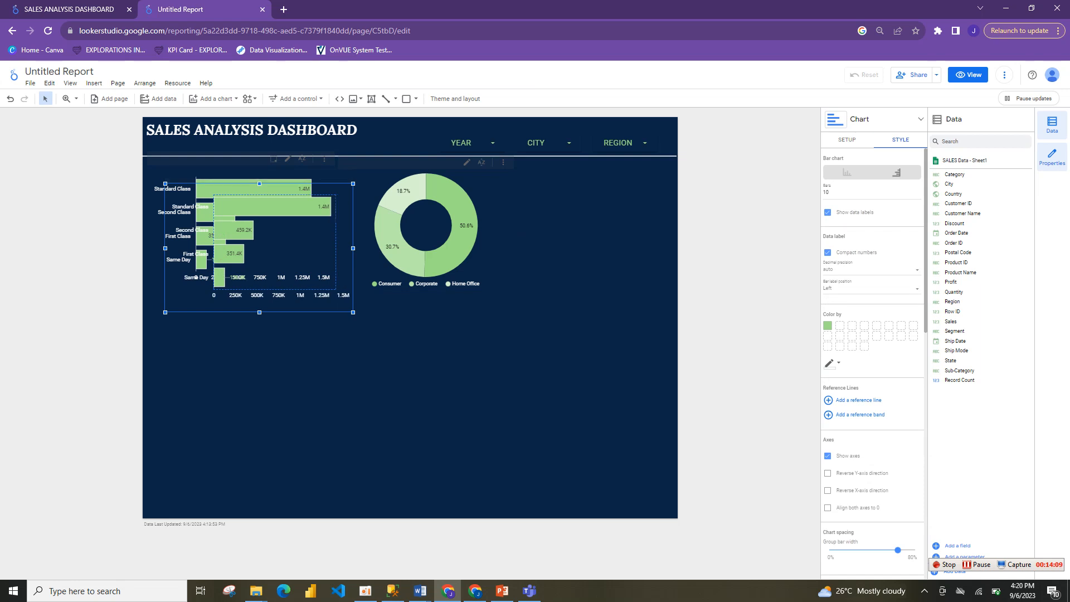
{"action": "left_click", "coordinate": [262, 207]}
{"action": "left_click_drag", "start_coordinate": [261, 206], "coordinate": [577, 199]}
{"action": "left_click", "coordinate": [577, 199]}
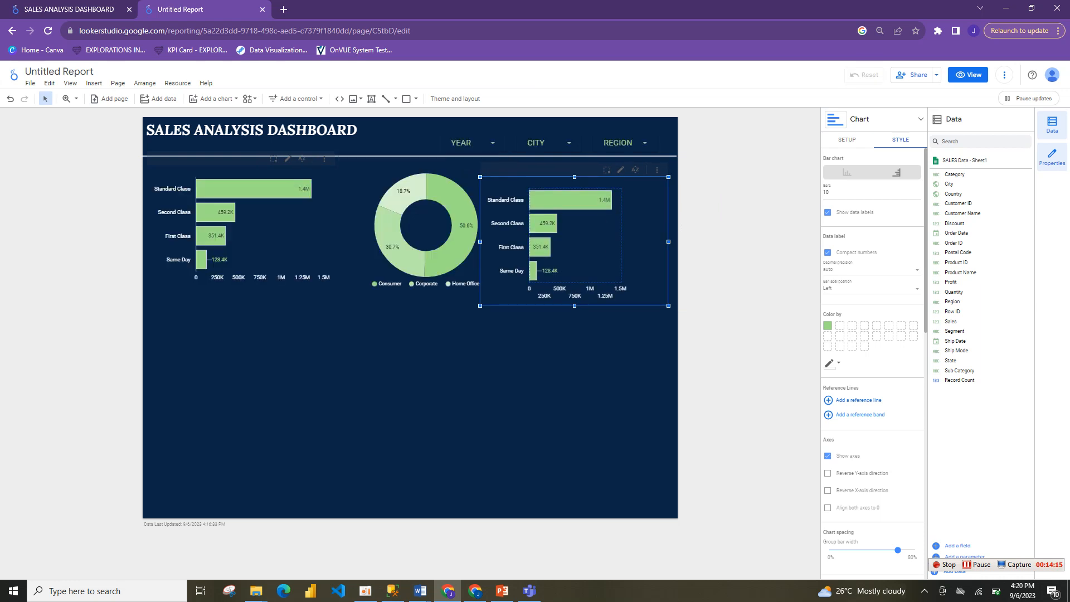
Step: Set the new bar chart copy's dimension to Category and widen its plot area within the chart frame
{"action": "left_click", "coordinate": [719, 167]}
{"action": "left_click", "coordinate": [605, 235]}
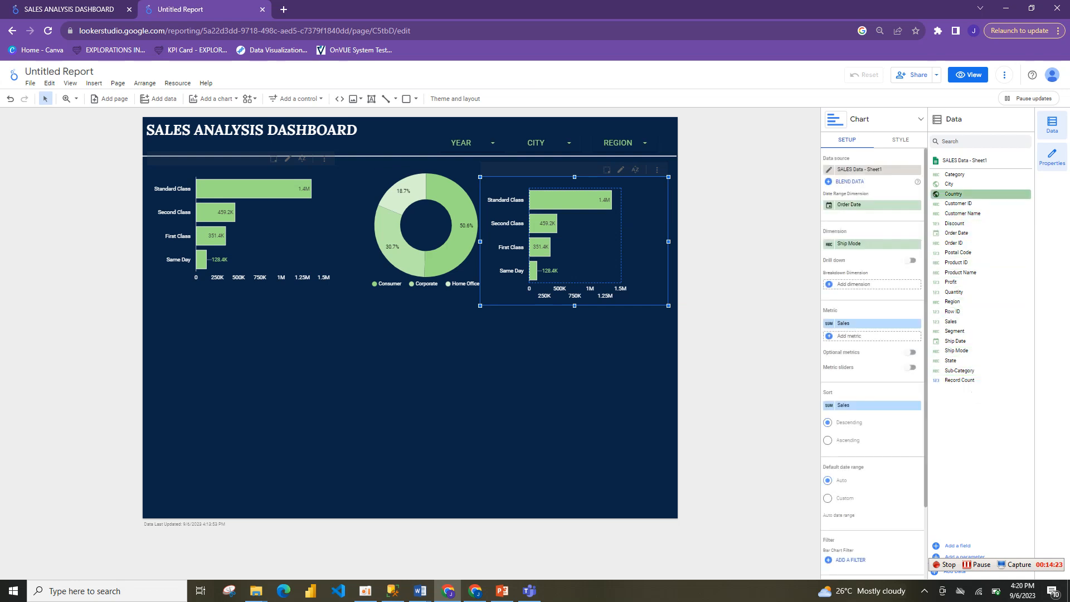
{"action": "left_click_drag", "start_coordinate": [954, 175], "coordinate": [852, 243]}
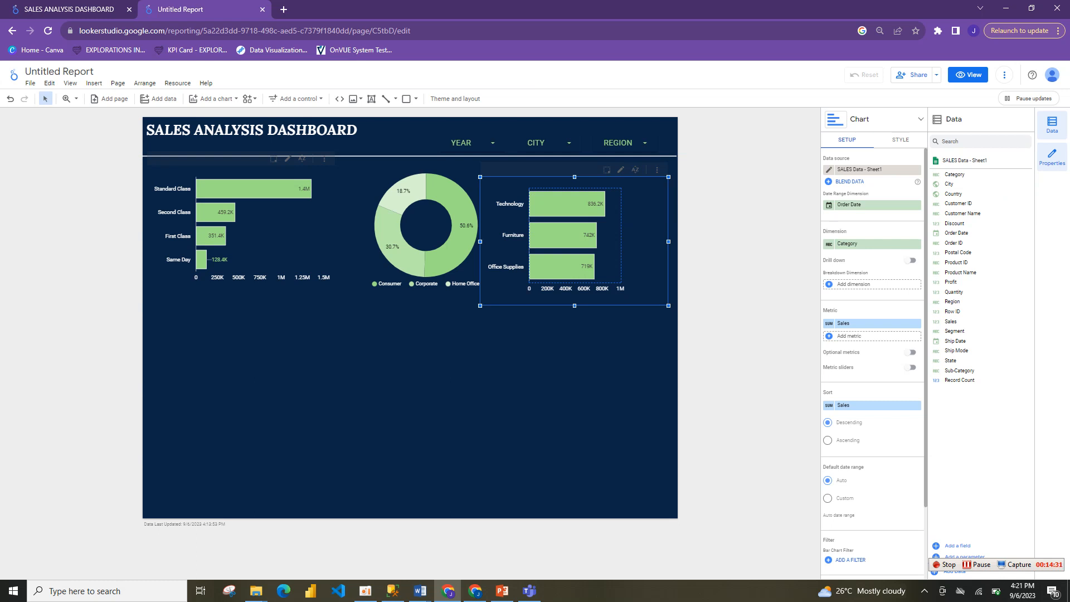
{"action": "left_click", "coordinate": [744, 267]}
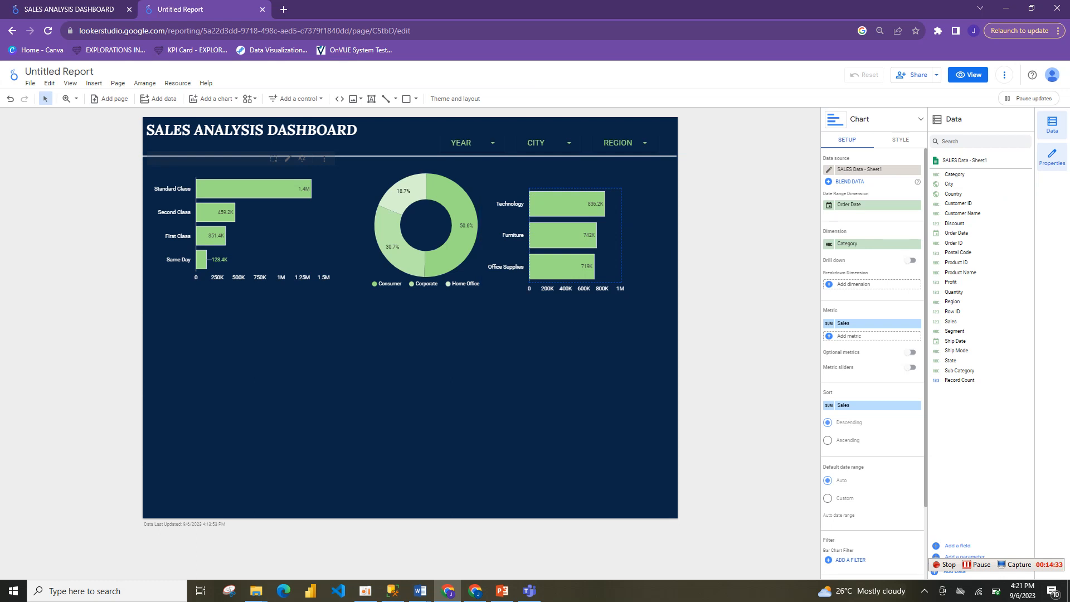
{"action": "left_click", "coordinate": [579, 240]}
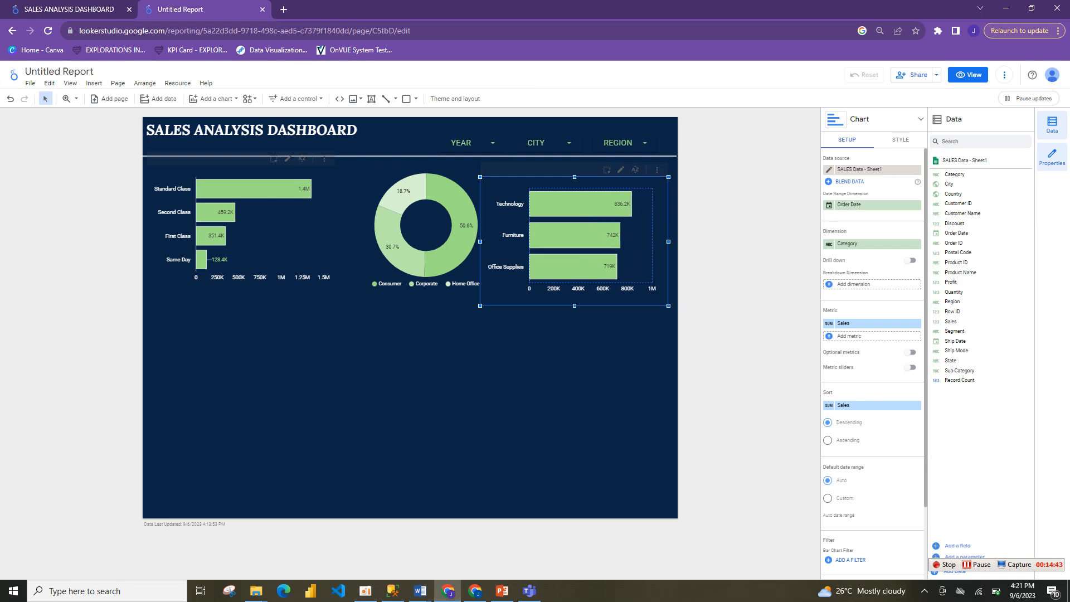
Step: Change the Category bar chart from horizontal bars to a column chart
{"action": "left_click", "coordinate": [724, 245]}
{"action": "left_click", "coordinate": [576, 268]}
{"action": "left_click", "coordinate": [900, 140]}
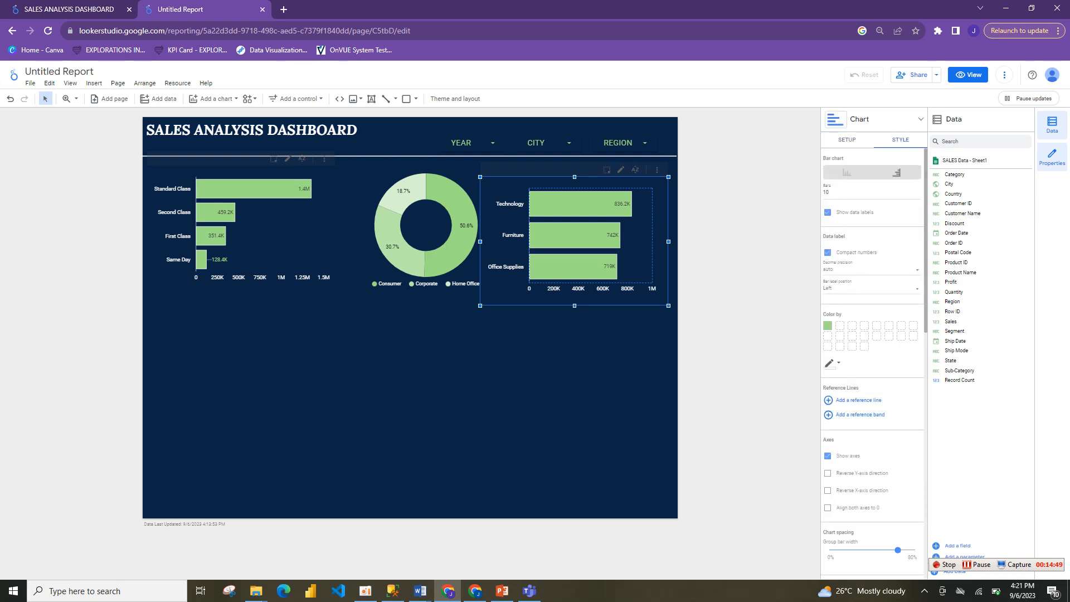
{"action": "left_click", "coordinate": [872, 119]}
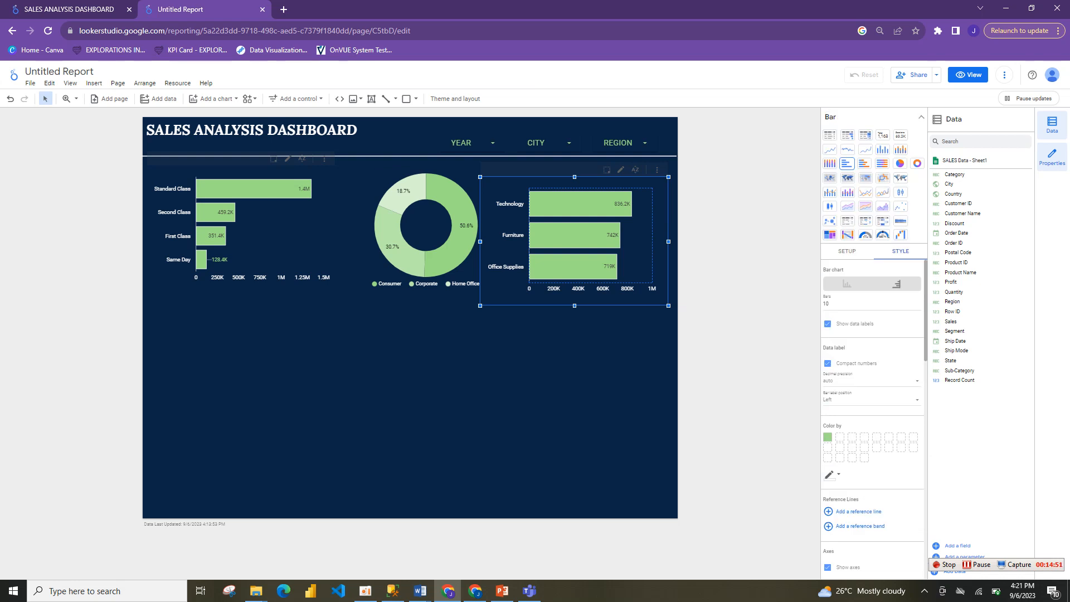
{"action": "left_click", "coordinate": [883, 150]}
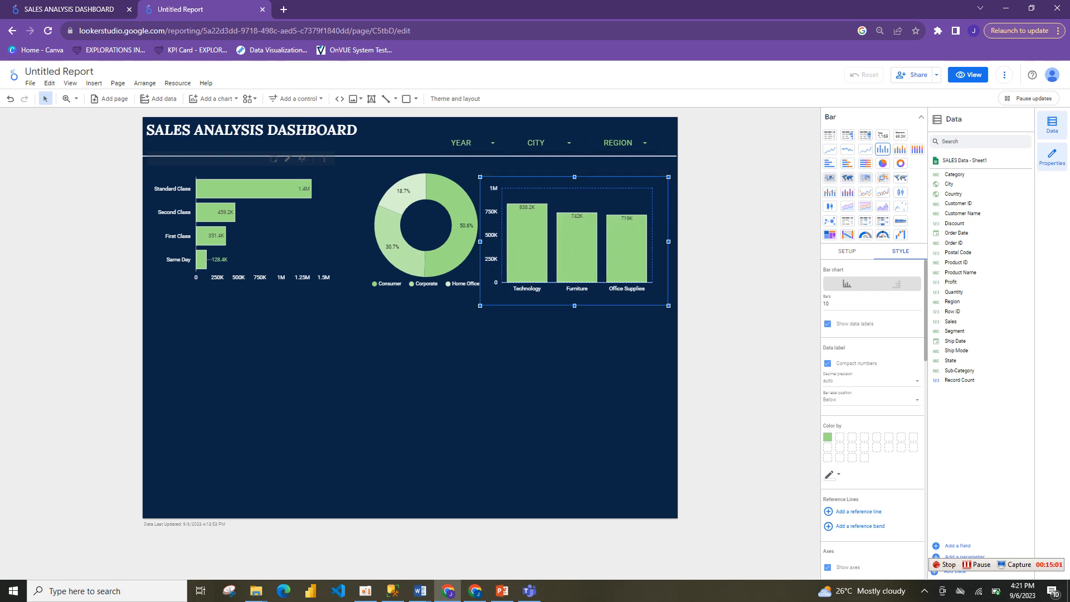
Step: Shift the Category column chart slightly away from the donut chart, up to the edge of the report page
{"action": "left_click", "coordinate": [557, 356]}
{"action": "left_click", "coordinate": [532, 237]}
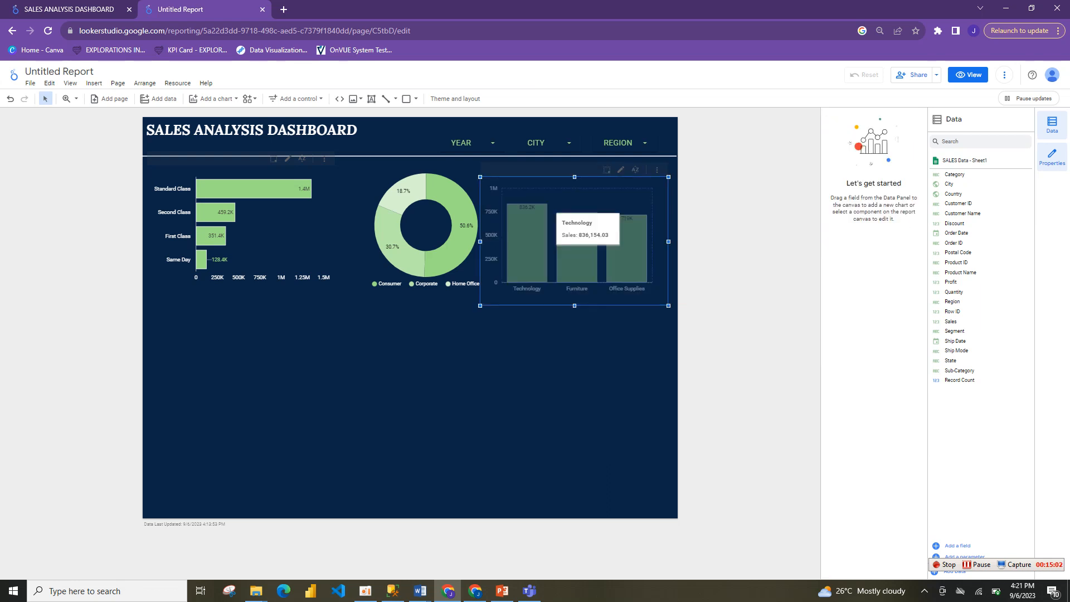
{"action": "left_click_drag", "start_coordinate": [532, 237], "coordinate": [541, 237]}
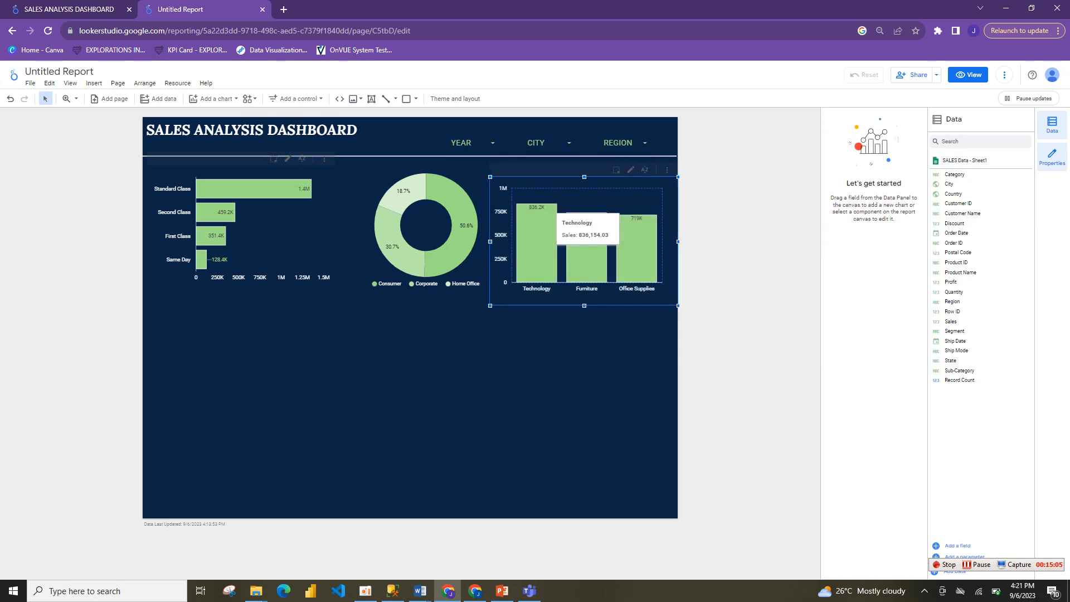
{"action": "left_click", "coordinate": [548, 345]}
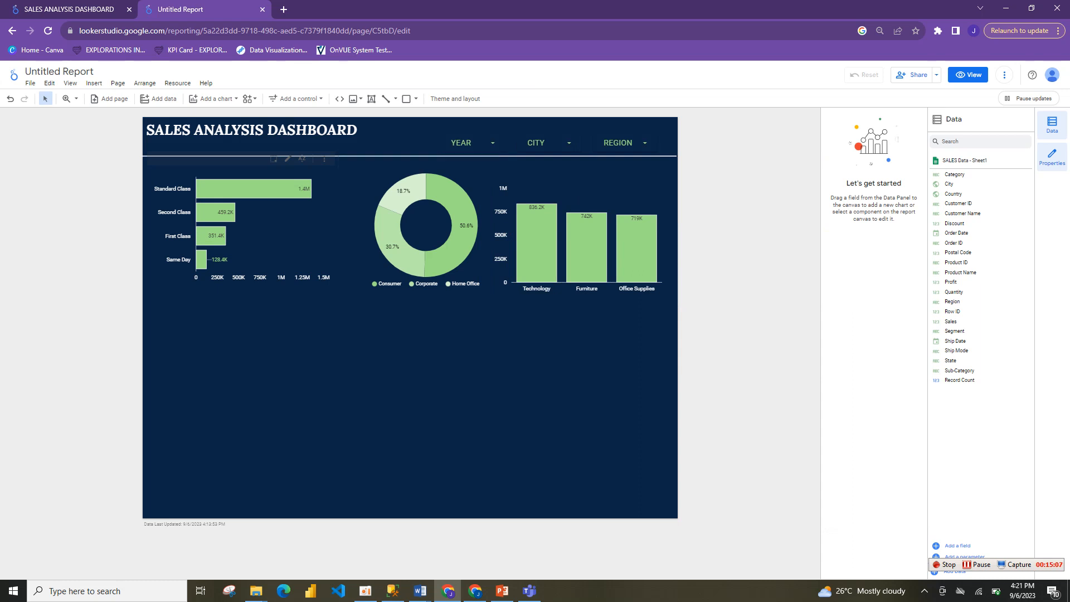
Step: Duplicate the header divider line, place the copy below the three charts, and nudge the donut chart slightly down
{"action": "left_click", "coordinate": [434, 157]}
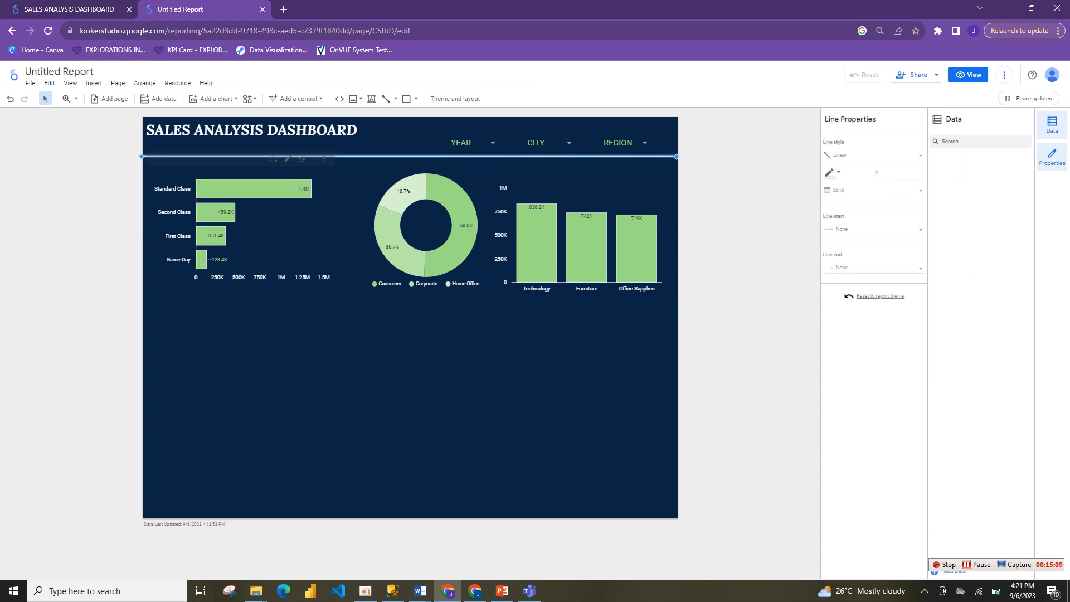
{"action": "key", "text": "ctrl+v"}
{"action": "left_click", "coordinate": [433, 170]}
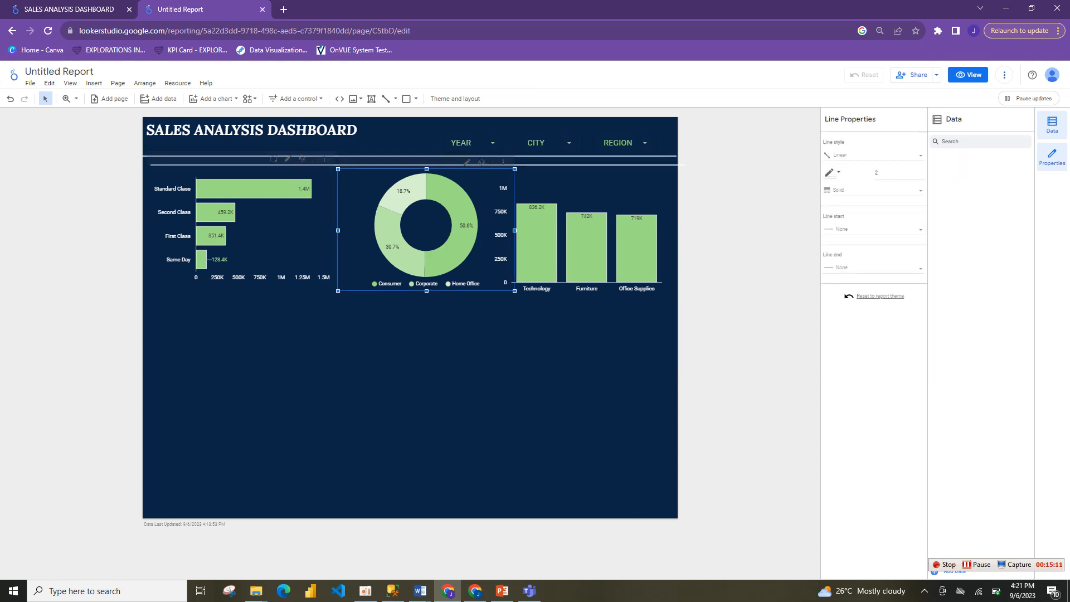
{"action": "mouse_move", "coordinate": [426, 193]}
{"action": "left_mouse_down"}
{"action": "mouse_move", "coordinate": [428, 229]}
{"action": "mouse_move", "coordinate": [423, 201]}
{"action": "left_mouse_up"}
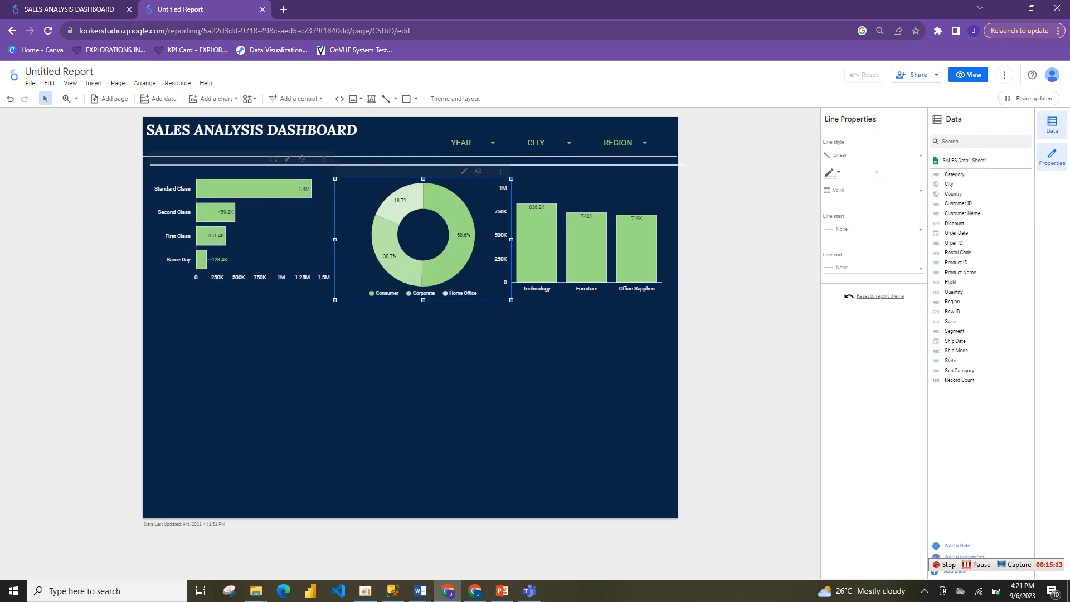
{"action": "left_click_drag", "start_coordinate": [421, 164], "coordinate": [414, 303]}
{"action": "left_click", "coordinate": [87, 328]}
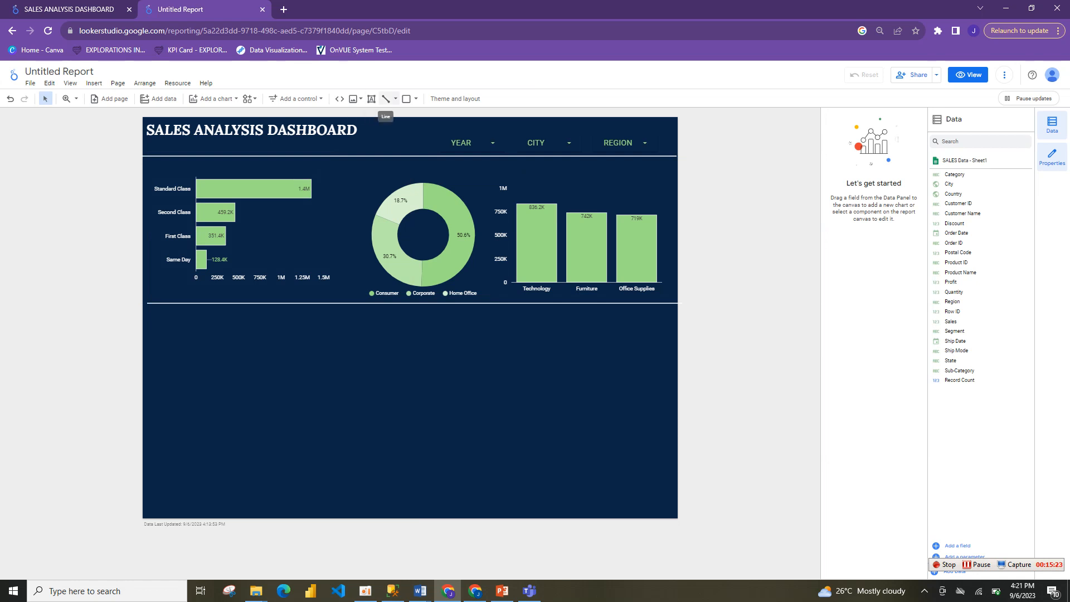
Step: Draw a vertical divider between the Ship Mode bar chart and the donut chart, ending just above the lower line, and color it white
{"action": "left_click", "coordinate": [385, 99]}
{"action": "mouse_move", "coordinate": [344, 162]}
{"action": "left_mouse_down"}
{"action": "mouse_move", "coordinate": [344, 294]}
{"action": "mouse_move", "coordinate": [363, 298]}
{"action": "mouse_move", "coordinate": [343, 296]}
{"action": "mouse_move", "coordinate": [344, 318]}
{"action": "left_mouse_up"}
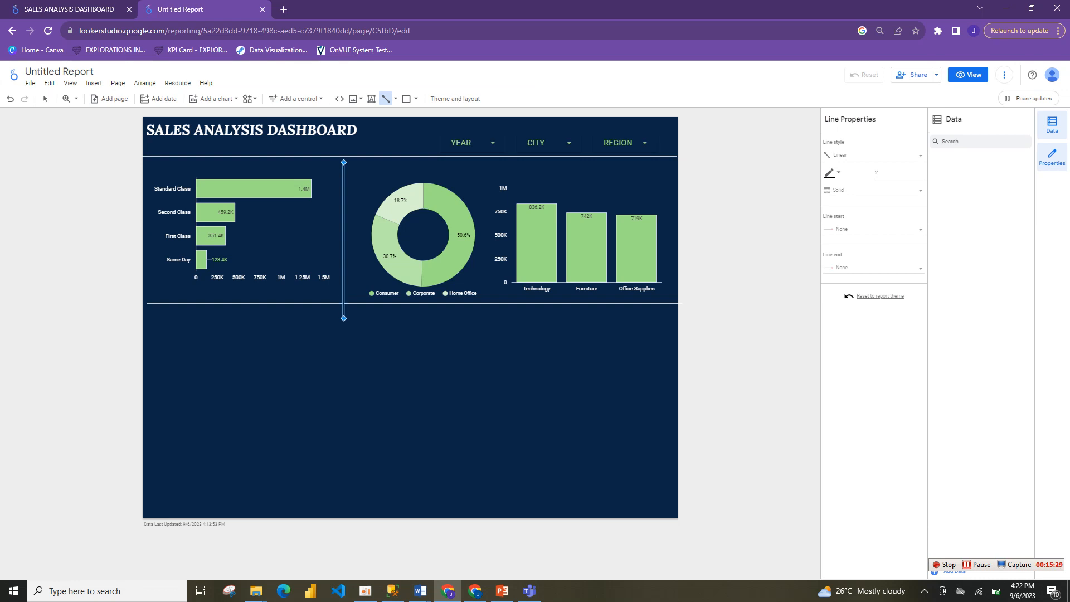
{"action": "key", "text": "ctrl+z"}
{"action": "left_click_drag", "start_coordinate": [343, 296], "coordinate": [343, 296]}
{"action": "mouse_move", "coordinate": [344, 163]}
{"action": "left_mouse_down"}
{"action": "mouse_move", "coordinate": [344, 139]}
{"action": "mouse_move", "coordinate": [344, 162]}
{"action": "left_mouse_up"}
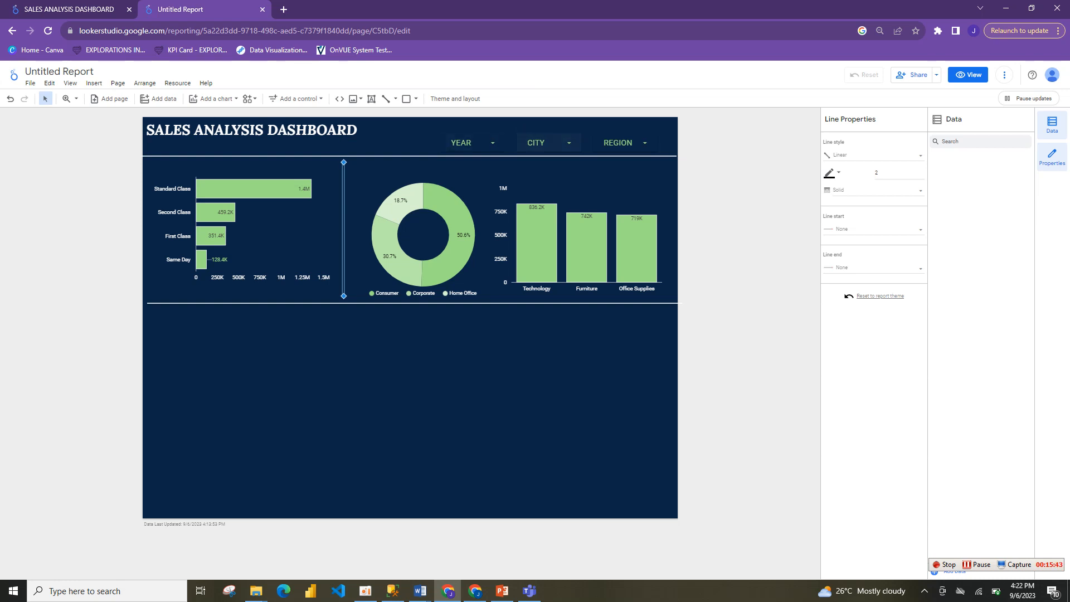
{"action": "left_click", "coordinate": [830, 173]}
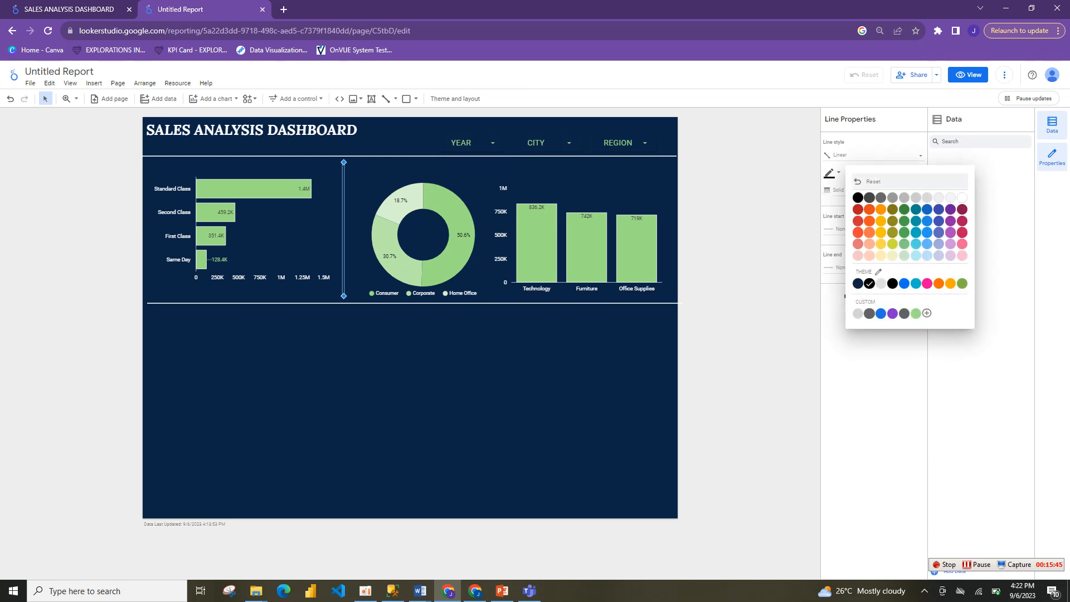
{"action": "left_click", "coordinate": [961, 198]}
Step: Duplicate the white vertical divider between the donut and column charts, and fine-tune the spacing of the dividers and donut chart
{"action": "left_click", "coordinate": [586, 303]}
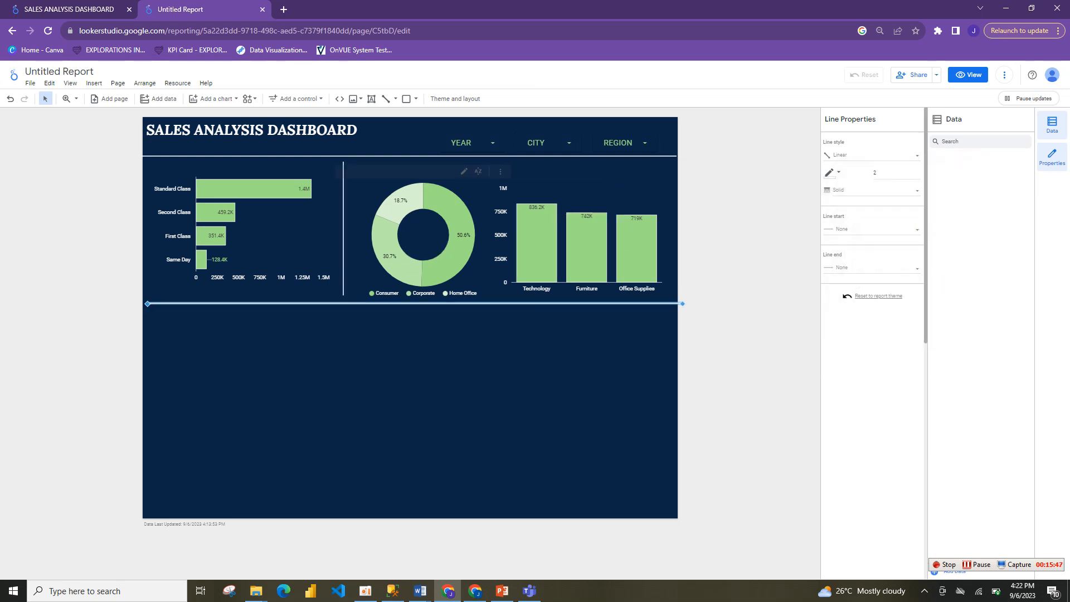
{"action": "left_click", "coordinate": [343, 234]}
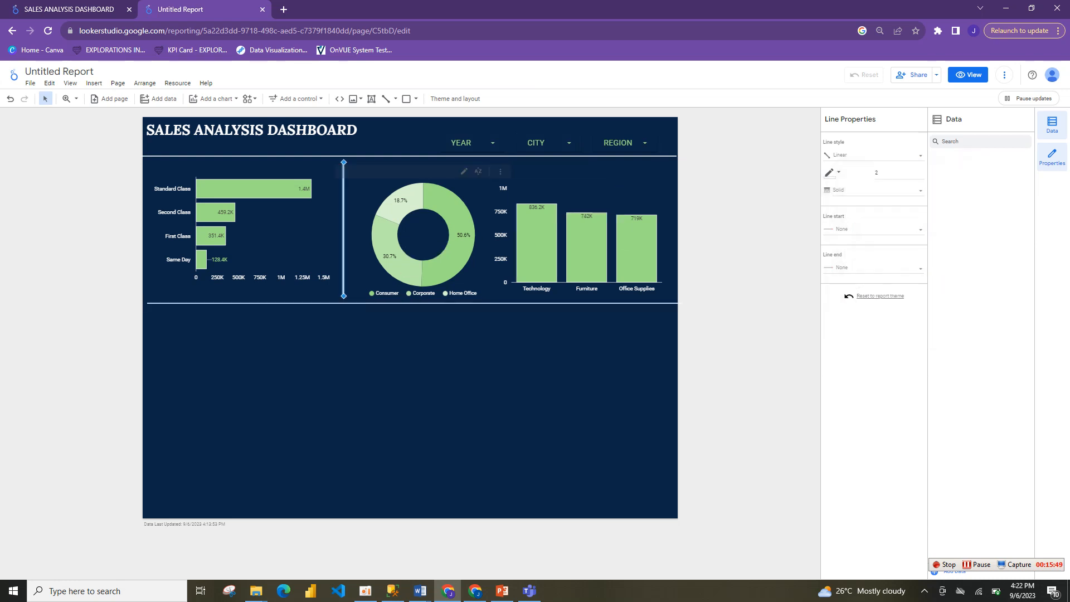
{"action": "left_click_drag", "start_coordinate": [343, 234], "coordinate": [486, 231]}
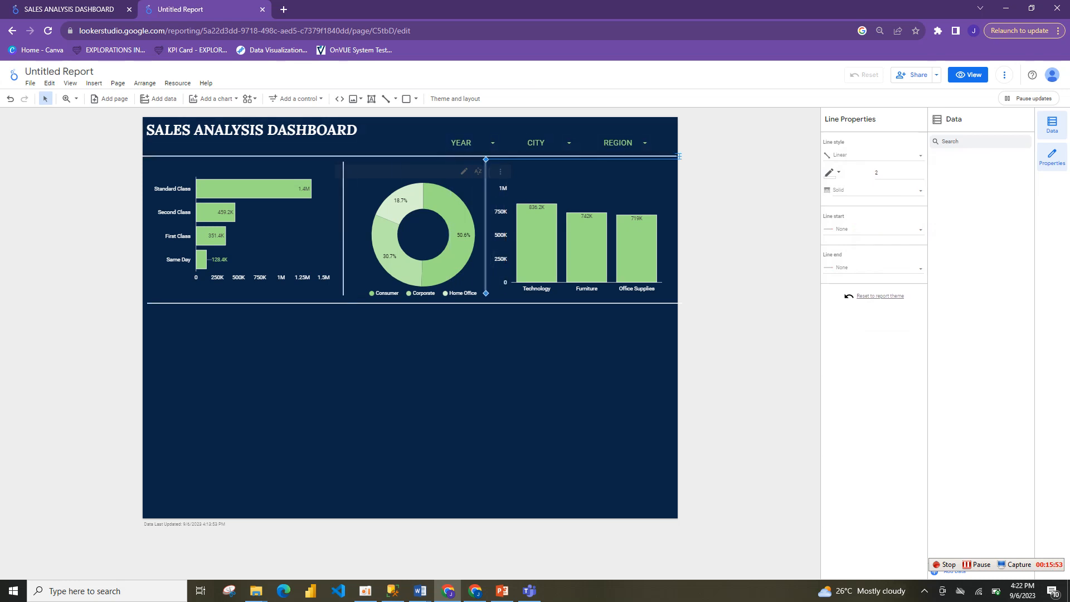
{"action": "left_click", "coordinate": [534, 345]}
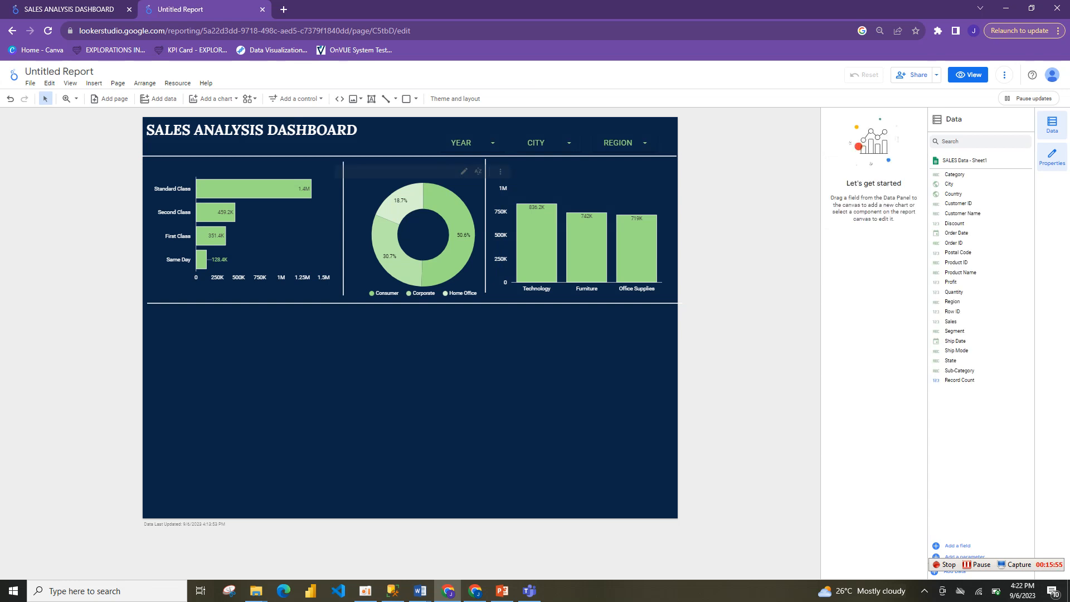
{"action": "left_click", "coordinate": [486, 231]}
{"action": "mouse_move", "coordinate": [485, 293]}
{"action": "left_mouse_down"}
{"action": "mouse_move", "coordinate": [477, 296]}
{"action": "mouse_move", "coordinate": [500, 296]}
{"action": "mouse_move", "coordinate": [478, 295]}
{"action": "left_mouse_up"}
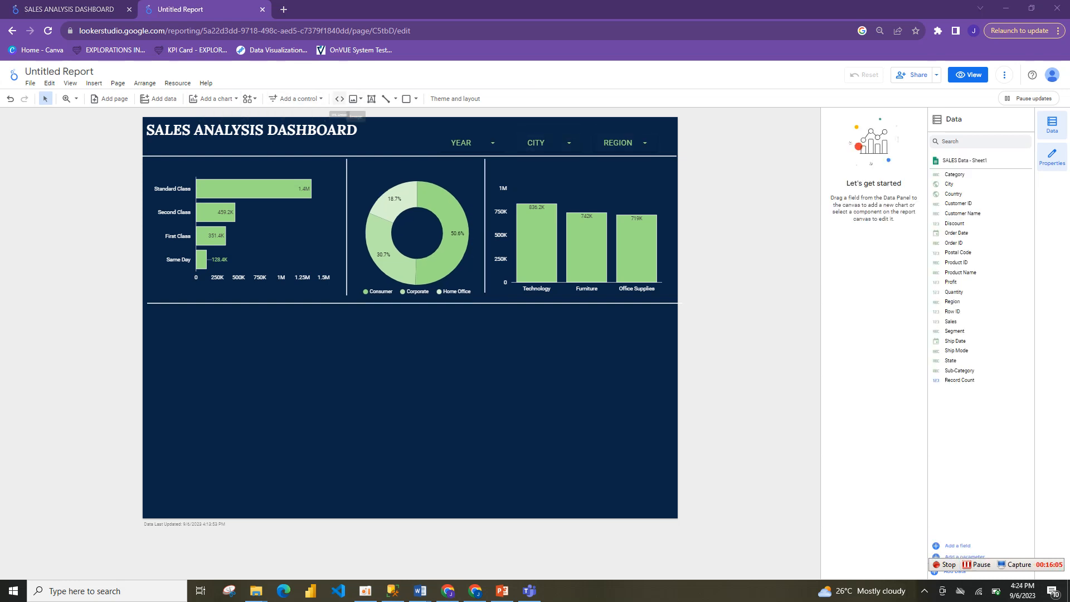
Step: Add a smoothed time series chart below the horizontal divider and resize it to a wide, short frame at the page's edge
{"action": "left_click", "coordinate": [214, 99]}
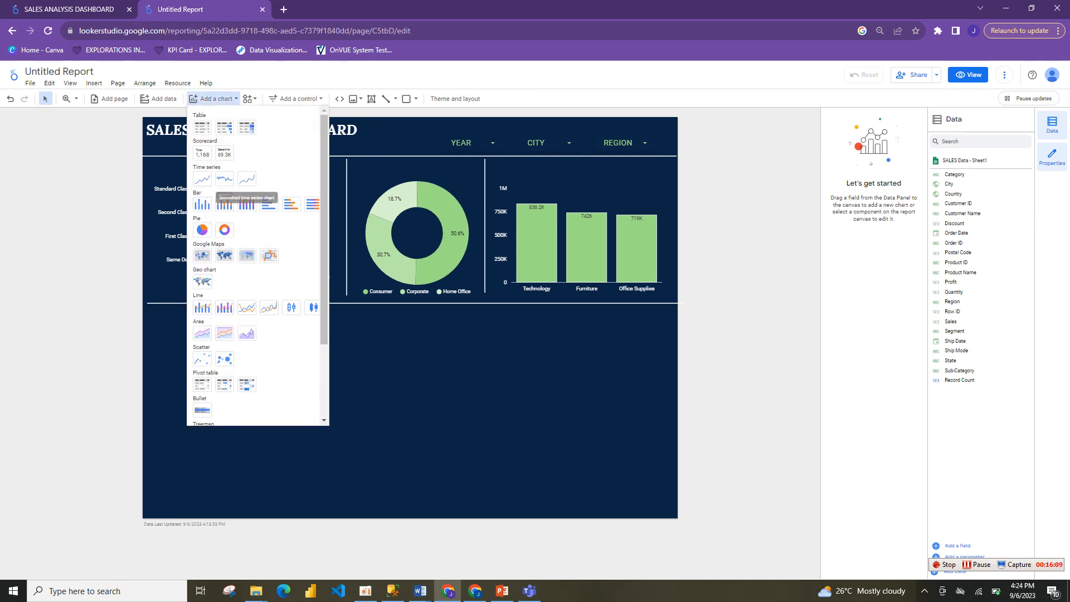
{"action": "left_click", "coordinate": [247, 179]}
{"action": "left_click", "coordinate": [176, 320]}
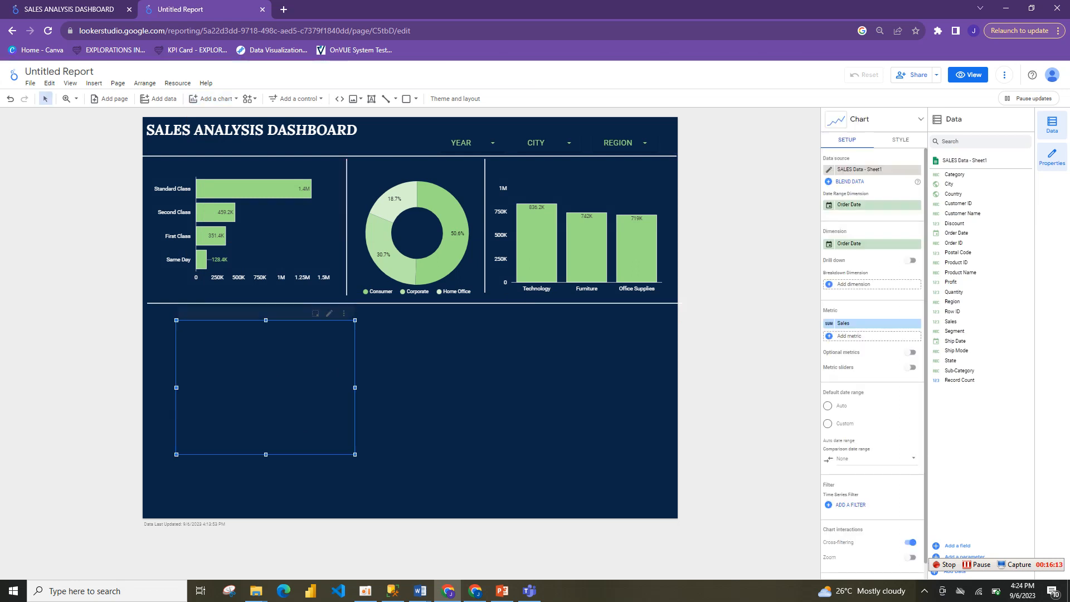
{"action": "left_click_drag", "start_coordinate": [354, 320], "coordinate": [409, 374]}
{"action": "left_click_drag", "start_coordinate": [292, 414], "coordinate": [263, 351]}
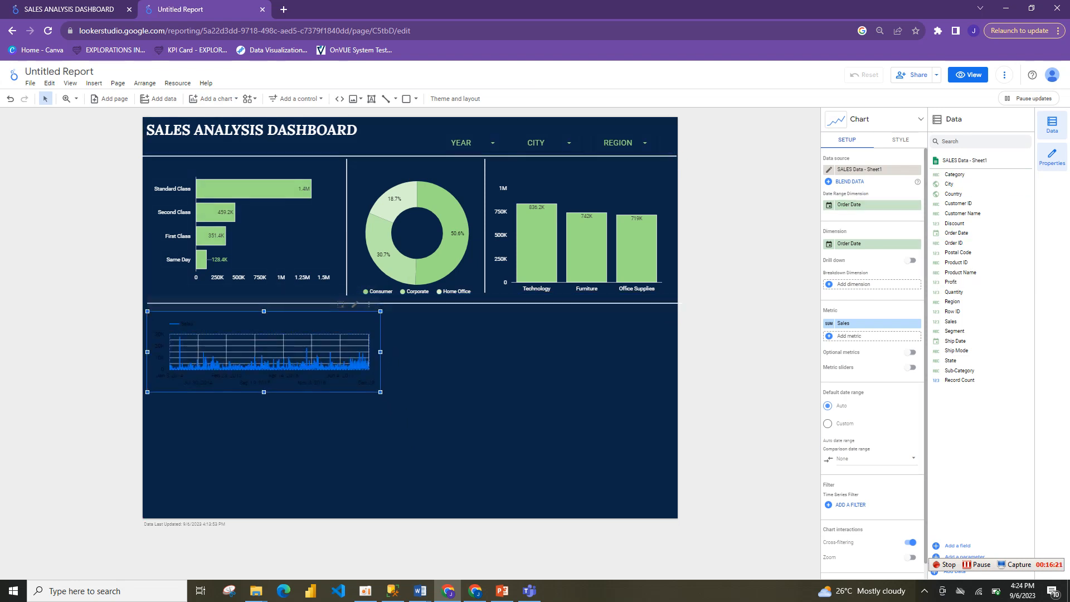
Step: Set the data type of the time series chart's Order Date dimension to Month
{"action": "left_click_drag", "start_coordinate": [970, 243], "coordinate": [980, 253]}
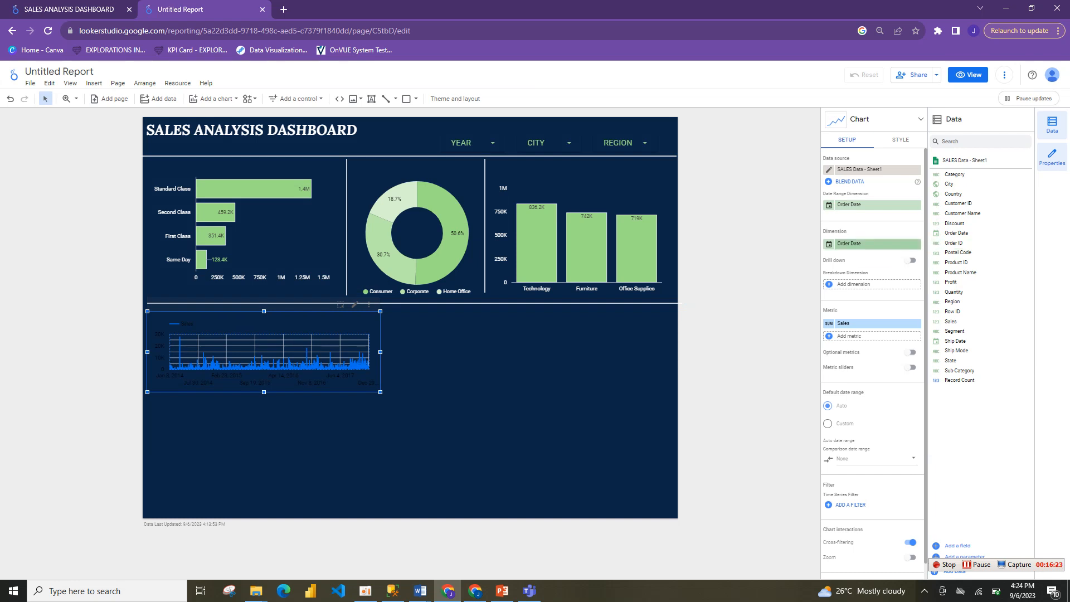
{"action": "left_click", "coordinate": [829, 244]}
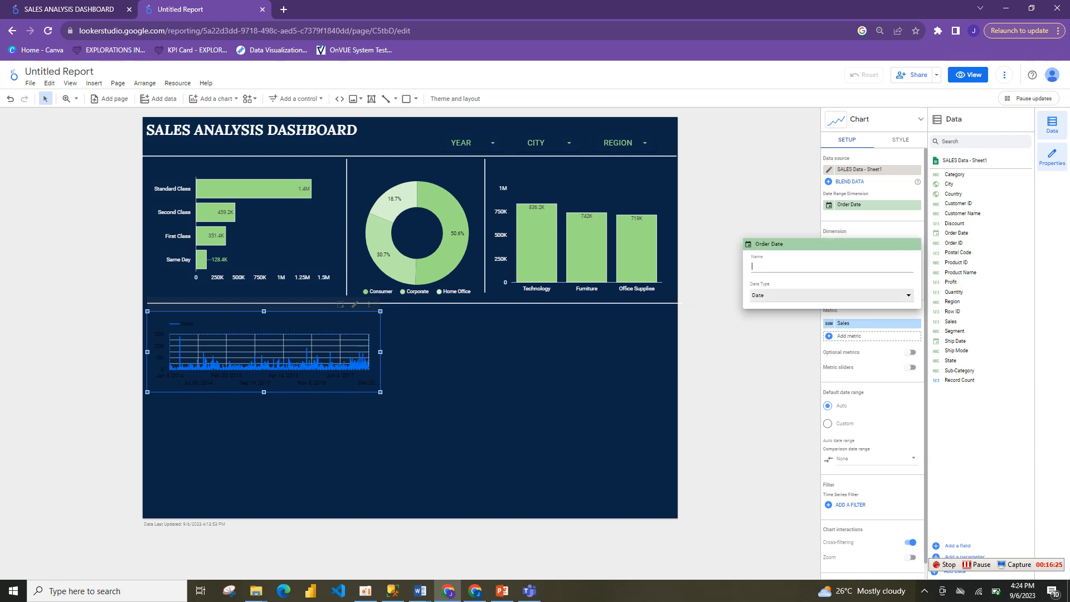
{"action": "left_click", "coordinate": [908, 295]}
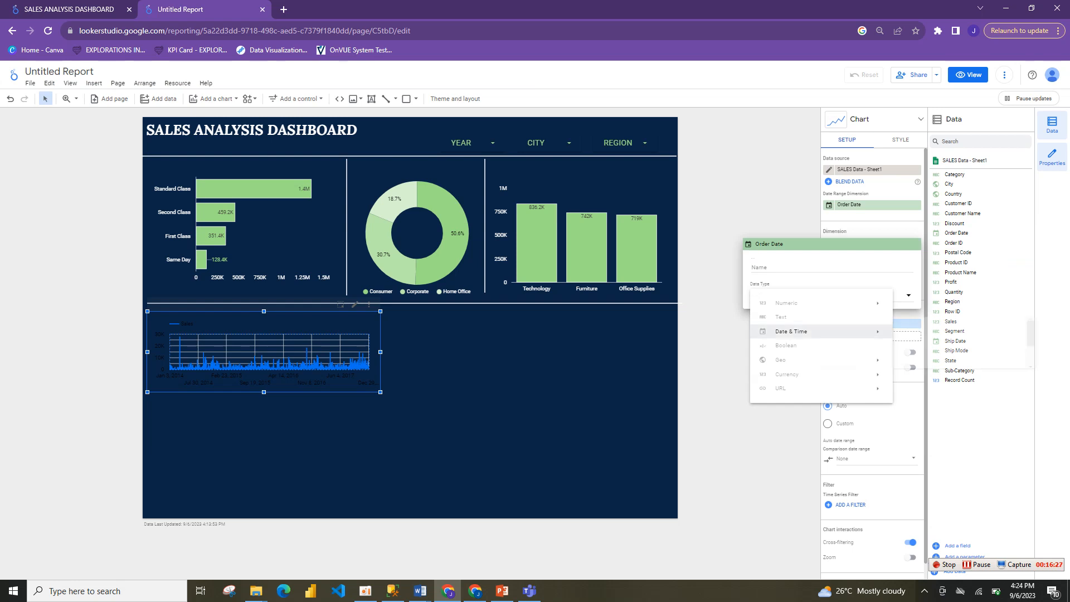
{"action": "mouse_move", "coordinate": [835, 331]}
{"action": "scroll", "coordinate": [958, 390], "scroll_direction": "down", "scroll_amount": 3}
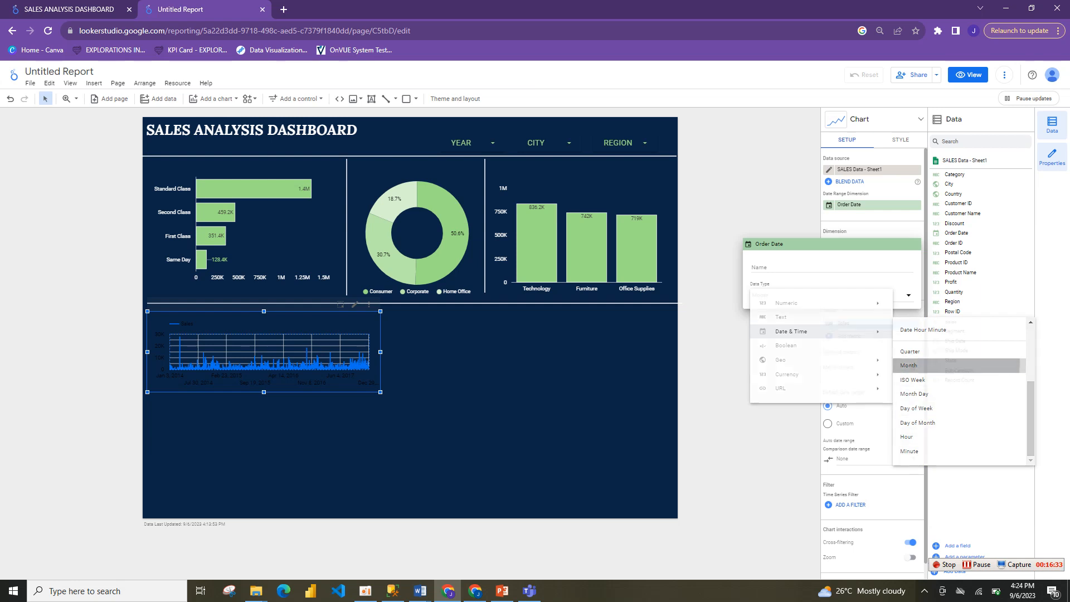
{"action": "left_click", "coordinate": [919, 365]}
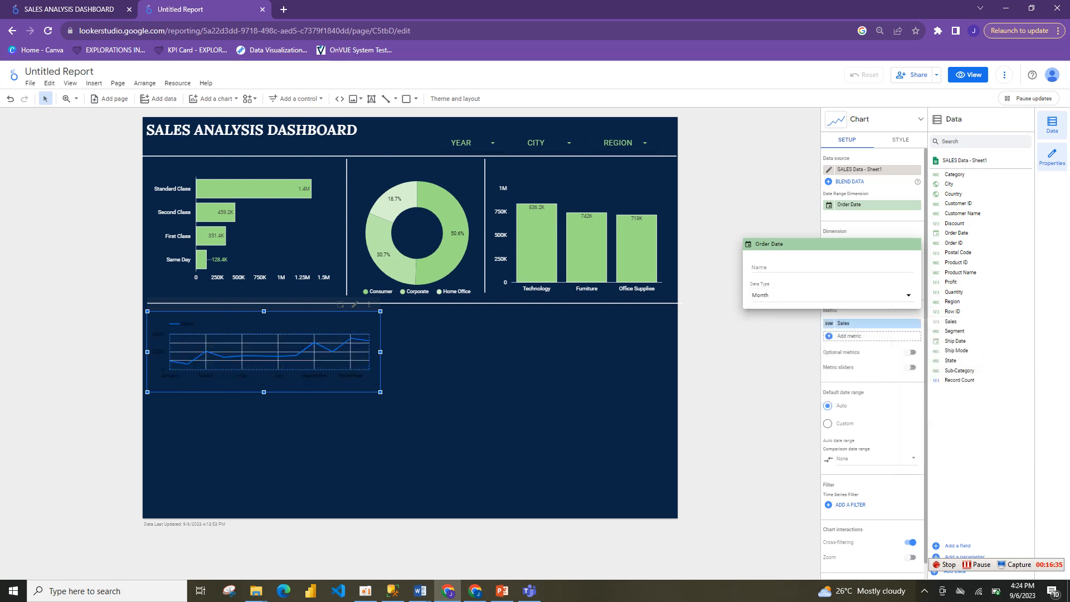
{"action": "key", "text": "Escape"}
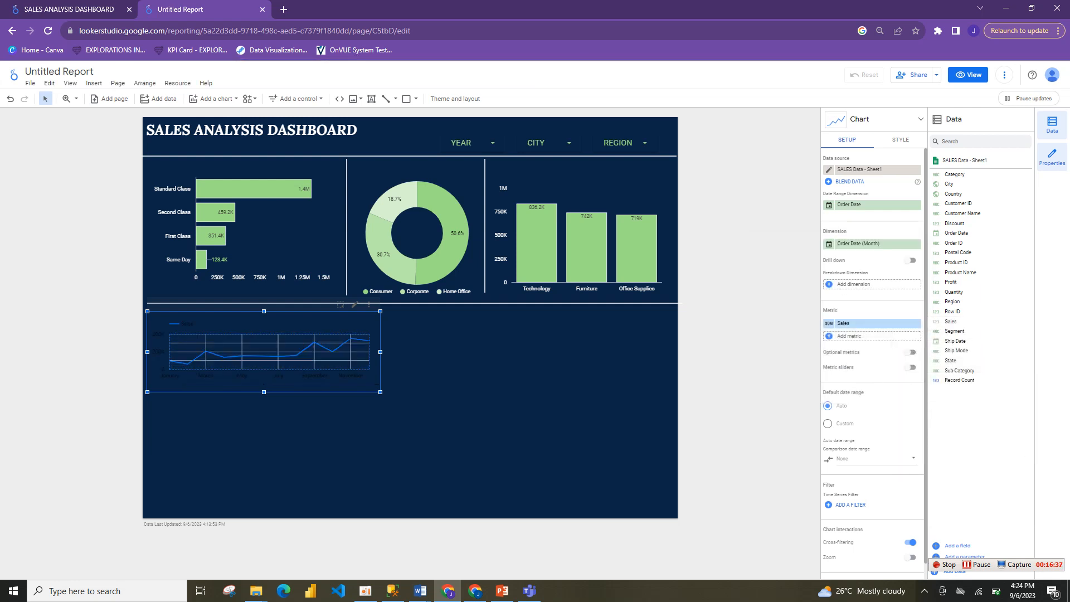
Step: Color the time series line with the custom light green, smooth it, and show its data points
{"action": "left_click", "coordinate": [900, 140]}
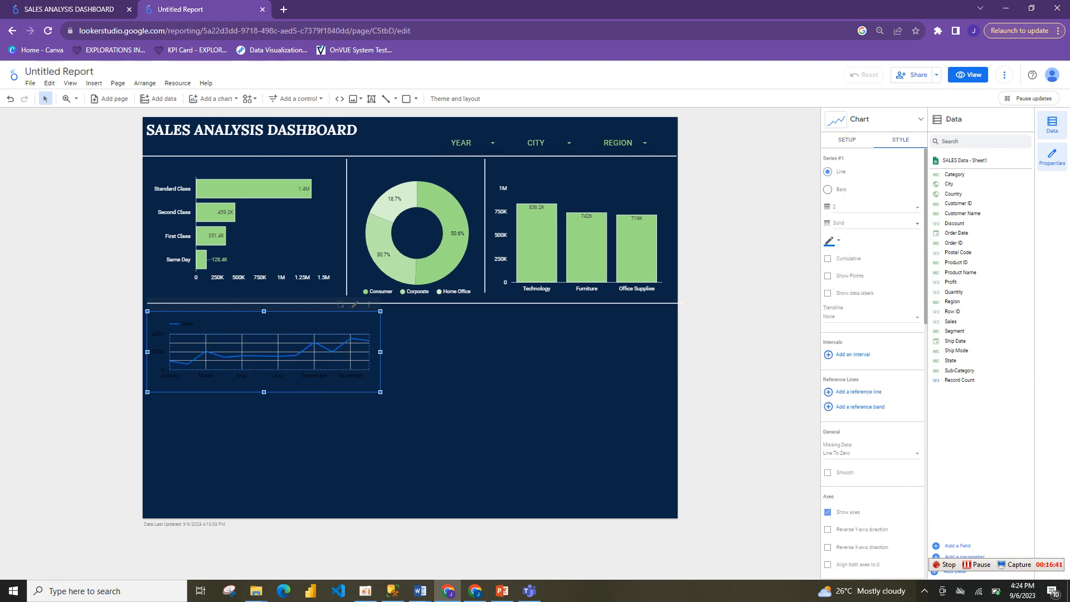
{"action": "left_click", "coordinate": [830, 241]}
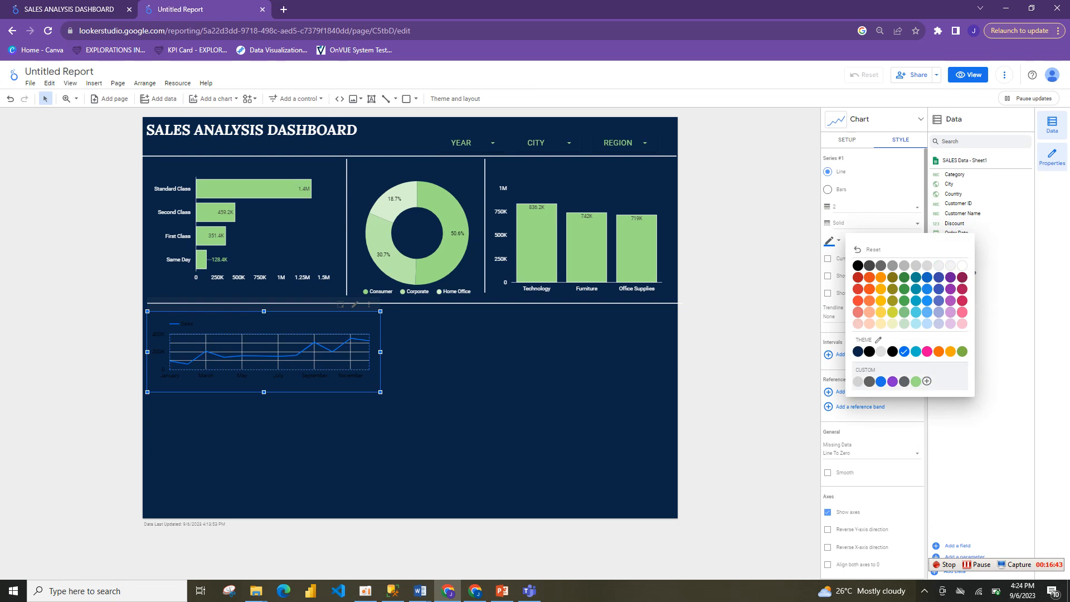
{"action": "left_click", "coordinate": [916, 381]}
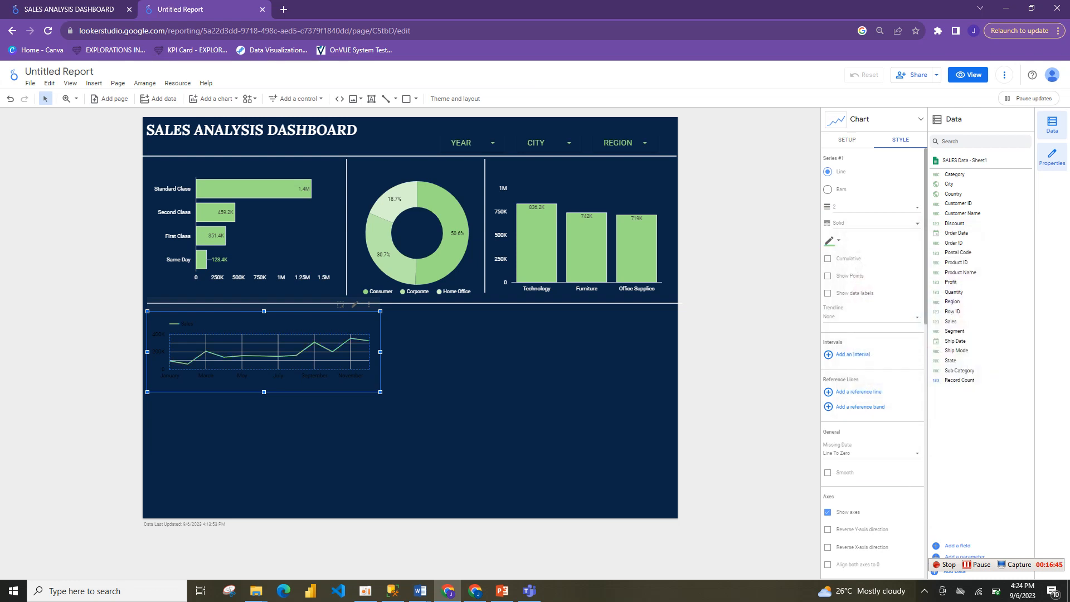
{"action": "left_click", "coordinate": [827, 473]}
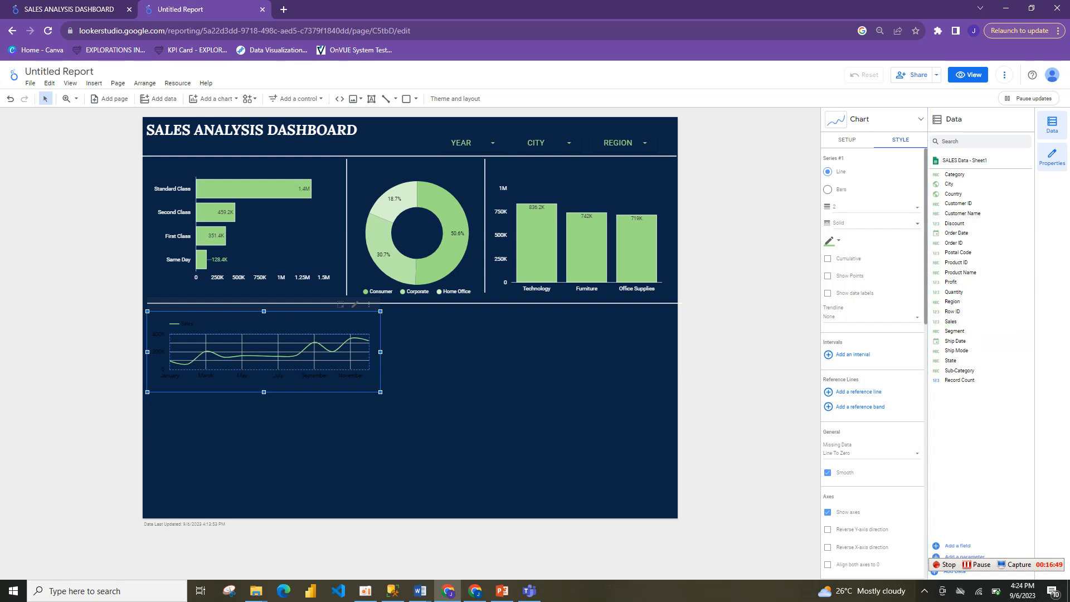
{"action": "scroll", "coordinate": [872, 334], "scroll_direction": "down", "scroll_amount": 1}
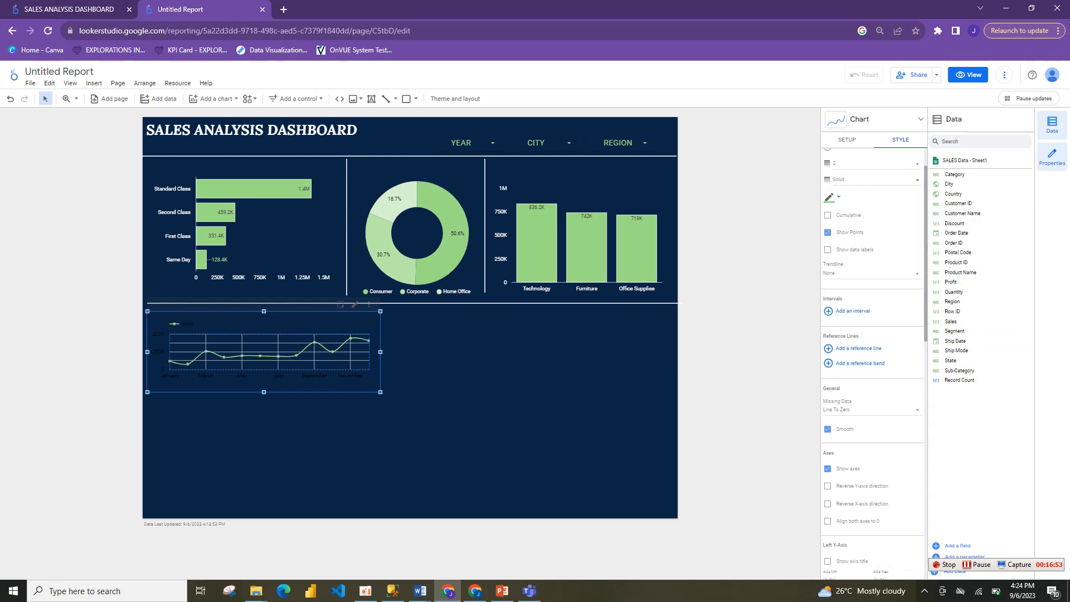
Step: Make the gridlines of the monthly Sales time series chart transparent and hide its legend
{"action": "scroll", "coordinate": [872, 362], "scroll_direction": "down", "scroll_amount": 5}
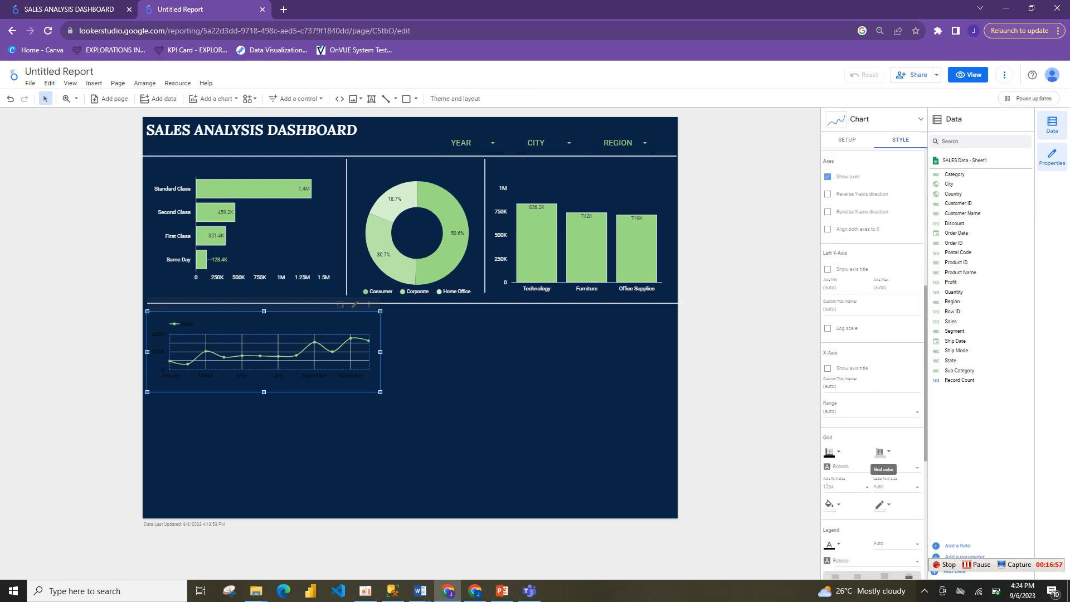
{"action": "left_click", "coordinate": [882, 451]}
{"action": "left_click", "coordinate": [988, 428]}
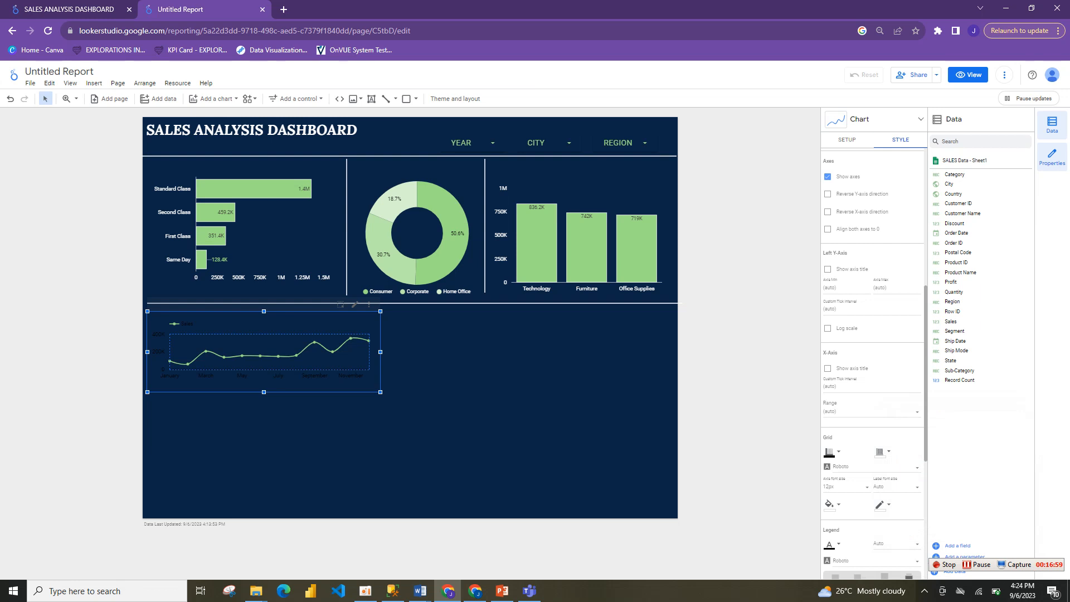
{"action": "left_click", "coordinate": [830, 505]}
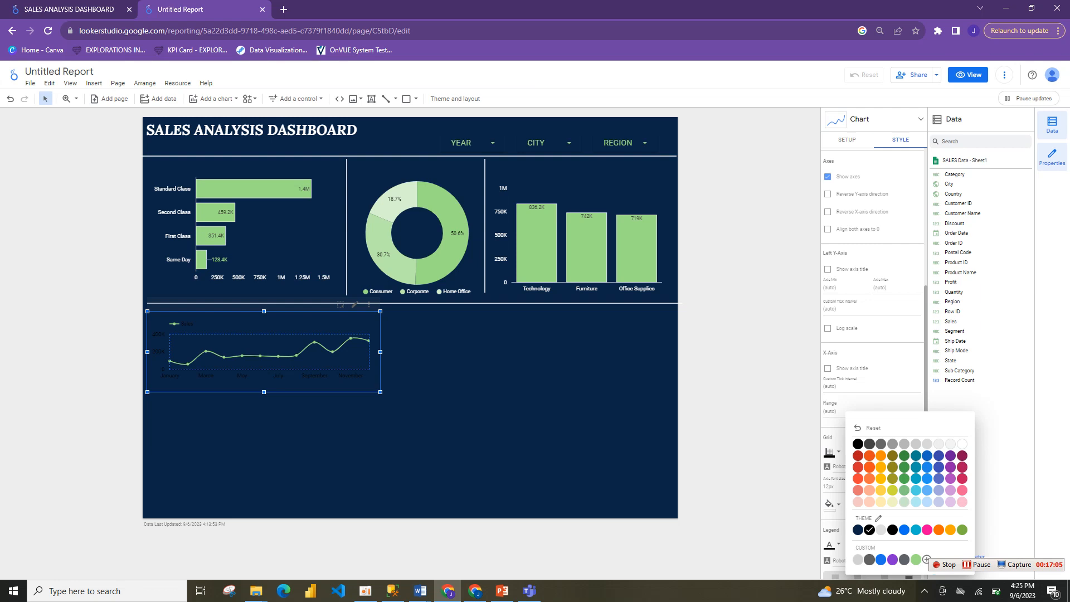
{"action": "scroll", "coordinate": [872, 362], "scroll_direction": "down", "scroll_amount": 4}
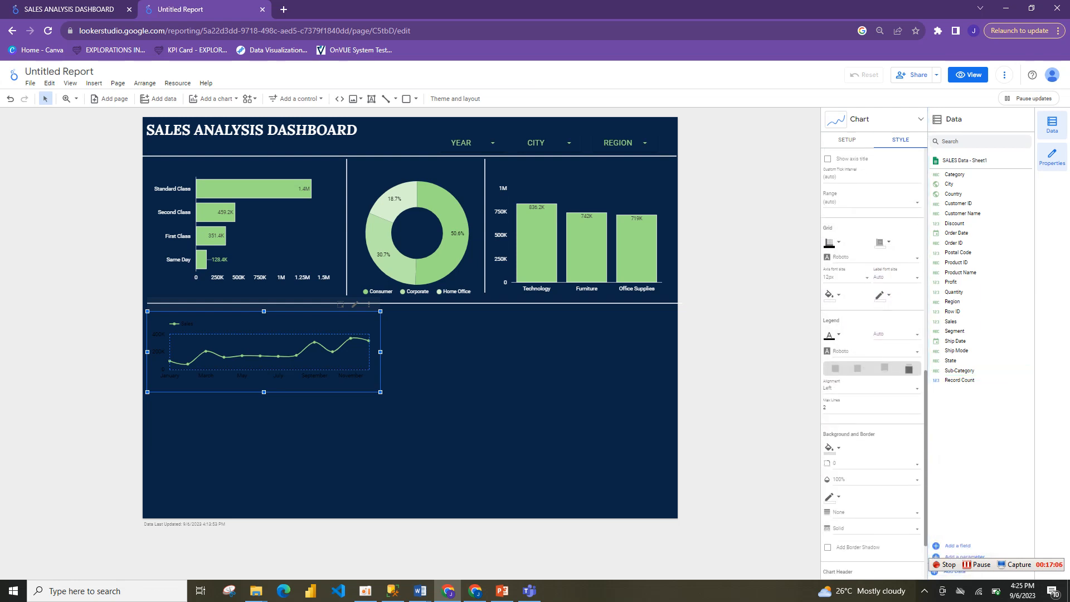
{"action": "left_click", "coordinate": [835, 368]}
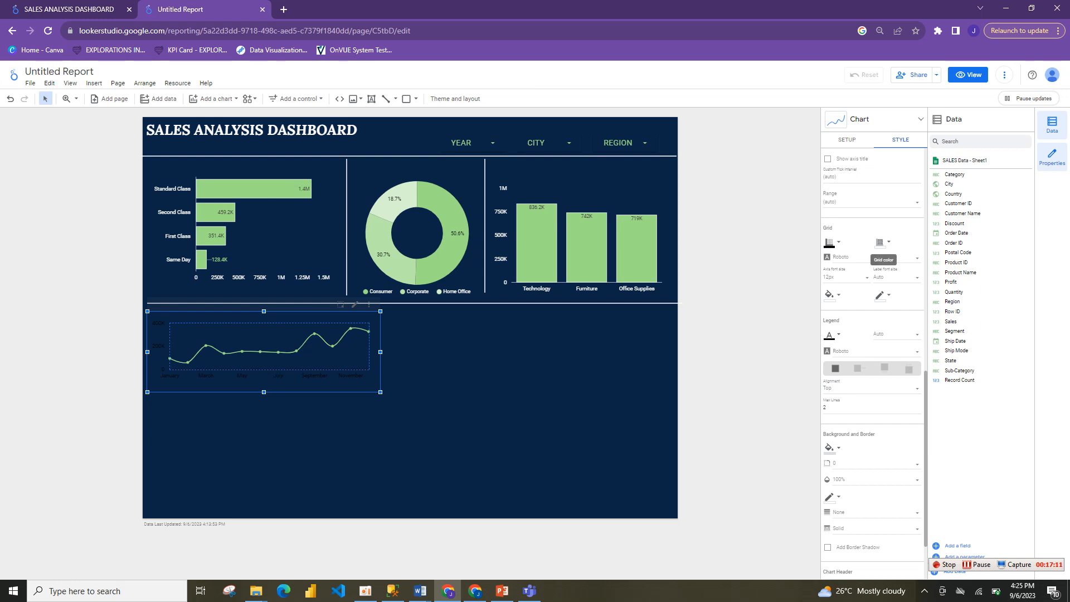
Step: Color the time series chart's axes and labels white, and enlarge the chart until all twelve month labels show
{"action": "left_click", "coordinate": [830, 243]}
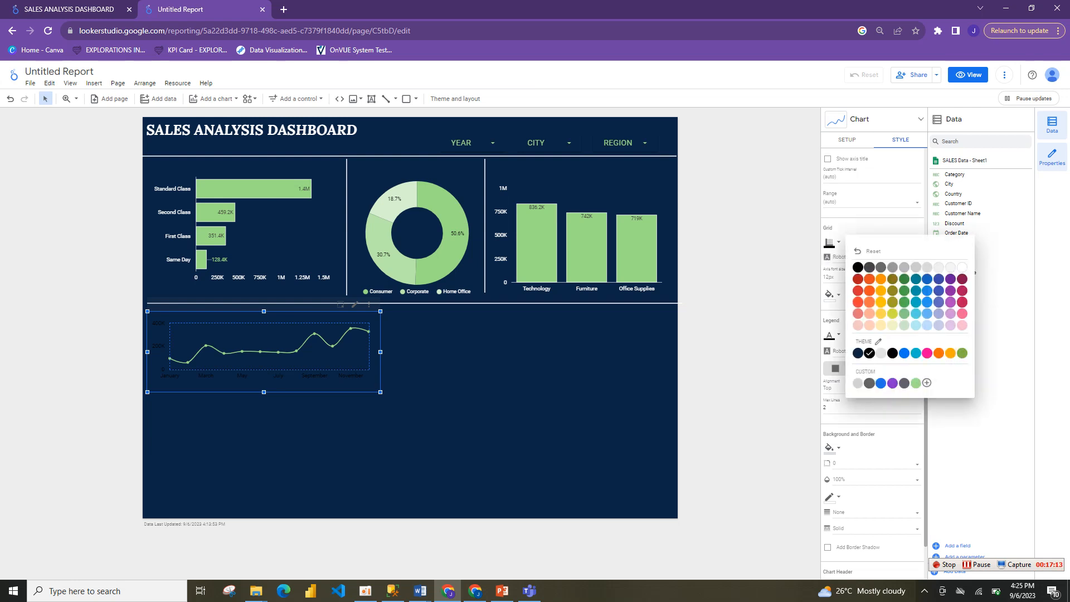
{"action": "left_click", "coordinate": [962, 268]}
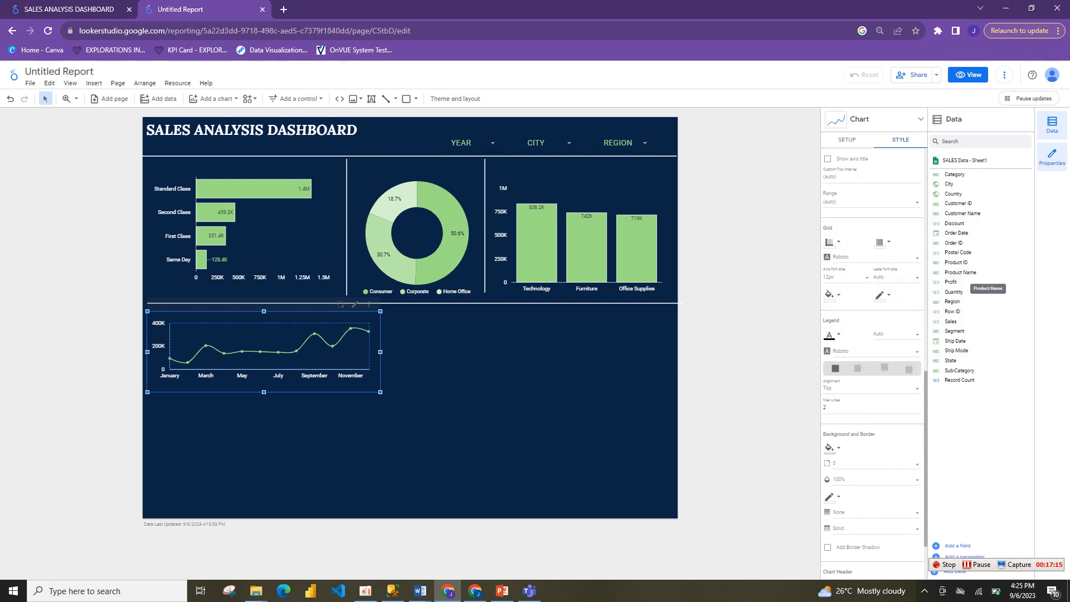
{"action": "left_click_drag", "start_coordinate": [381, 392], "coordinate": [440, 406]}
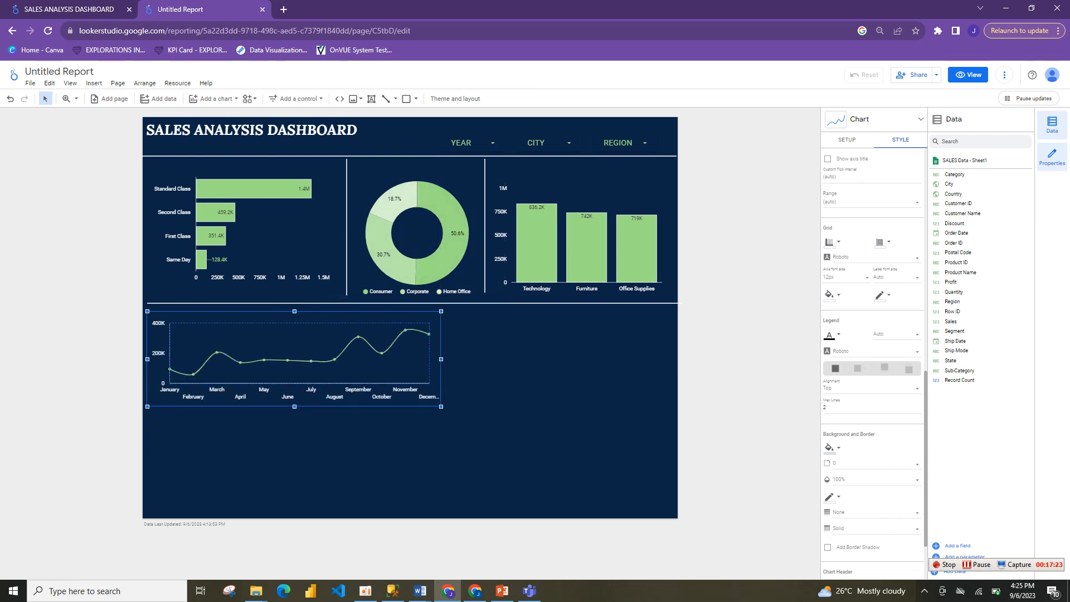
Step: Duplicate the monthly Sales time series chart and align the copy directly below the original at the page's lower edge
{"action": "key", "text": "ctrl+d"}
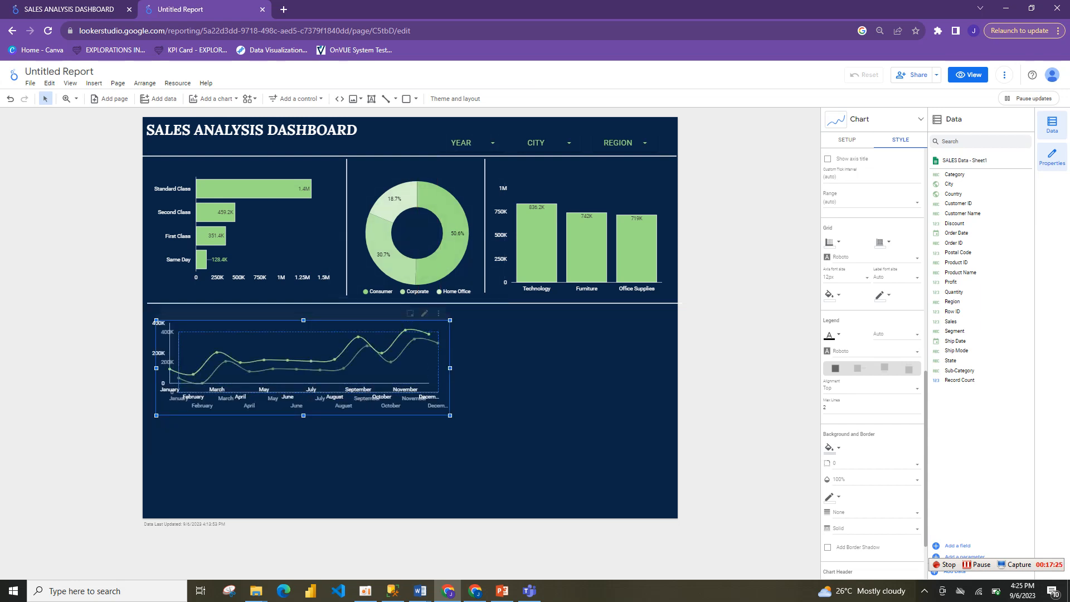
{"action": "left_click_drag", "start_coordinate": [303, 367], "coordinate": [281, 483]}
{"action": "left_click_drag", "start_coordinate": [411, 479], "coordinate": [425, 463]}
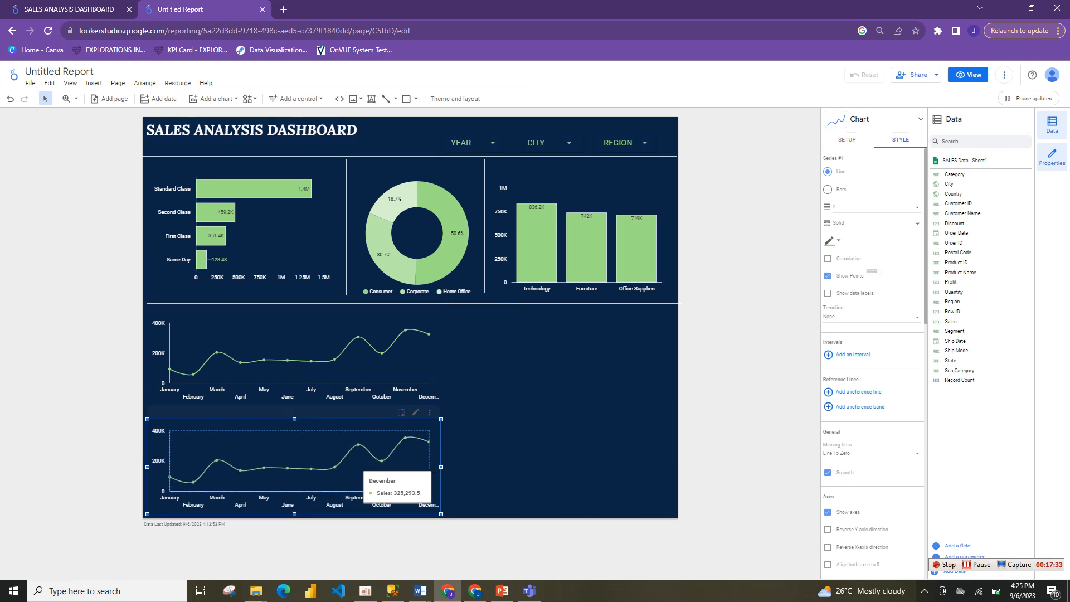
Step: Replace the Sales metric of the lower time series chart with Profit
{"action": "left_click", "coordinate": [847, 140]}
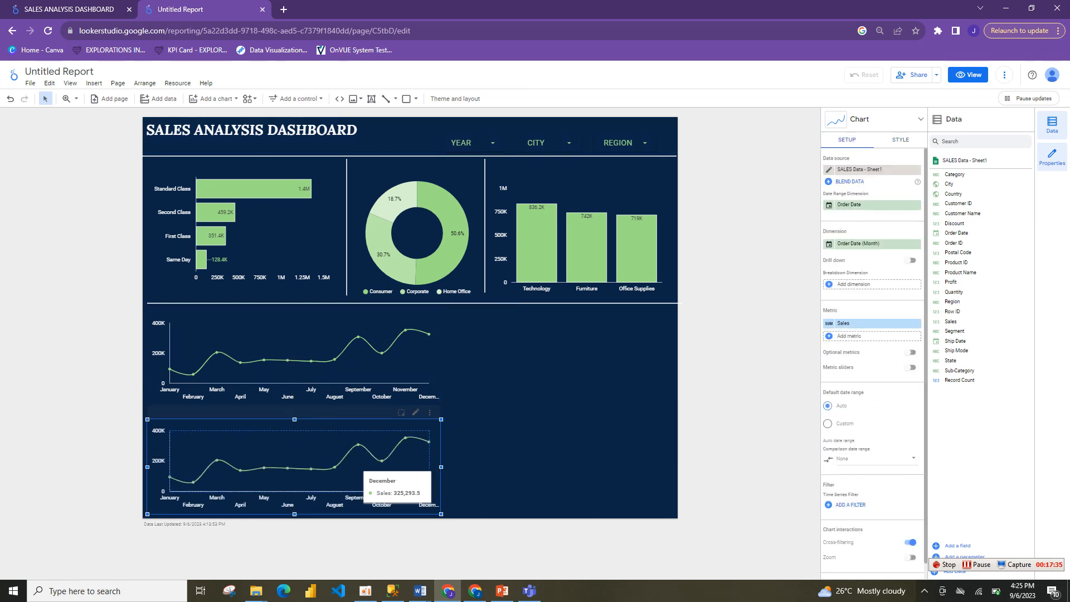
{"action": "left_click", "coordinate": [852, 323]}
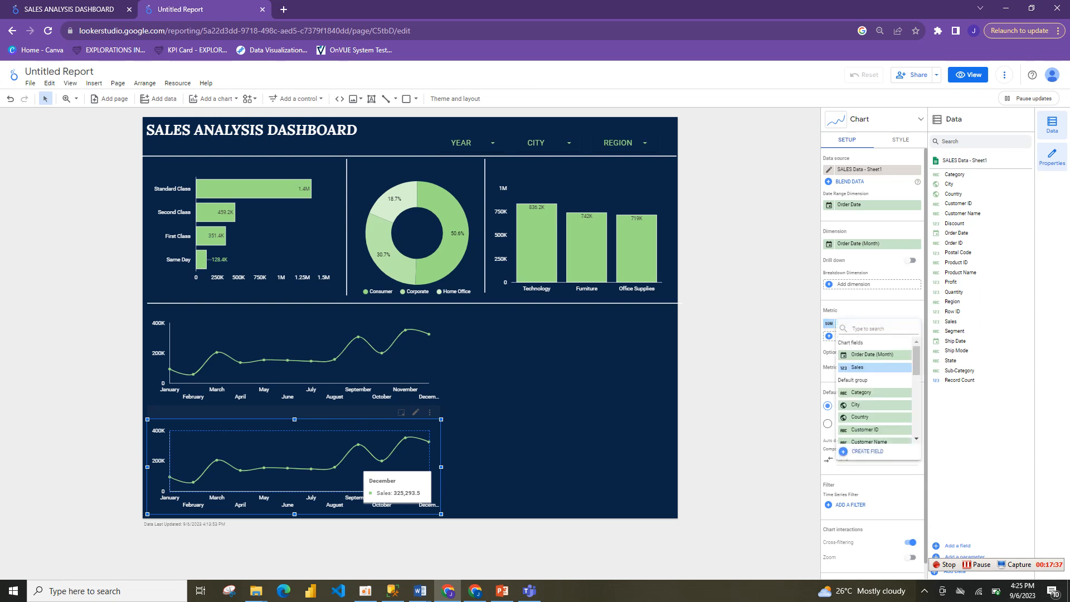
{"action": "type", "text": "PROFI"}
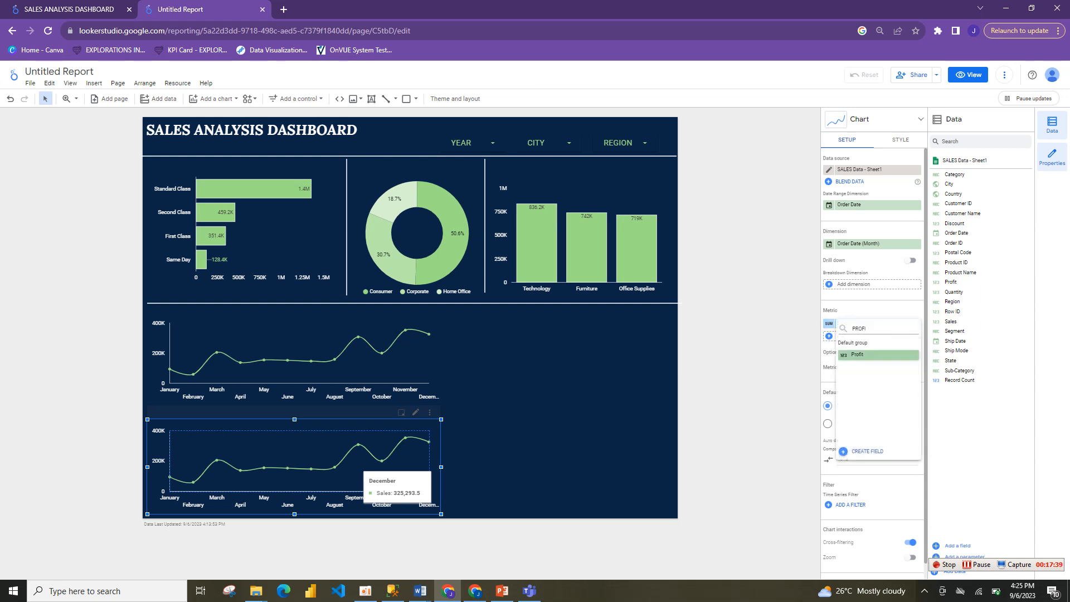
{"action": "key", "text": "Return"}
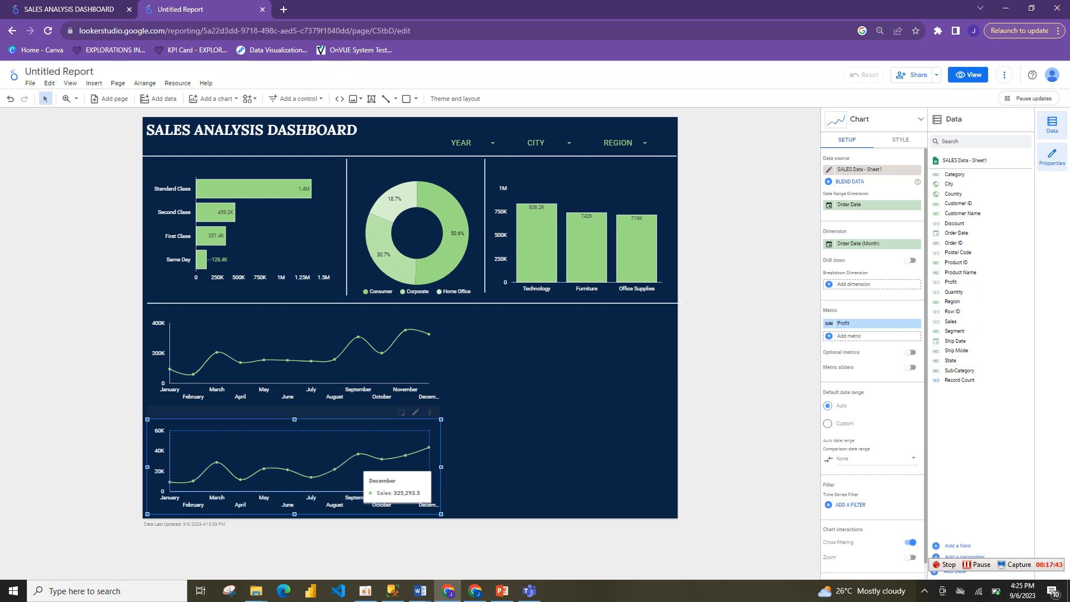
{"action": "key", "text": "Escape"}
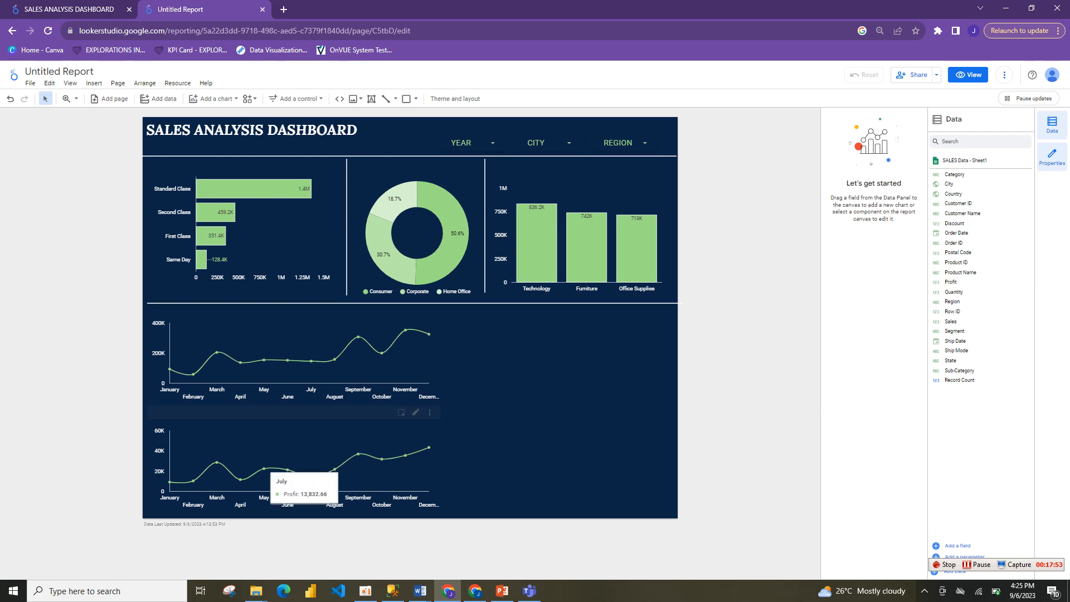
{"action": "left_click", "coordinate": [303, 476]}
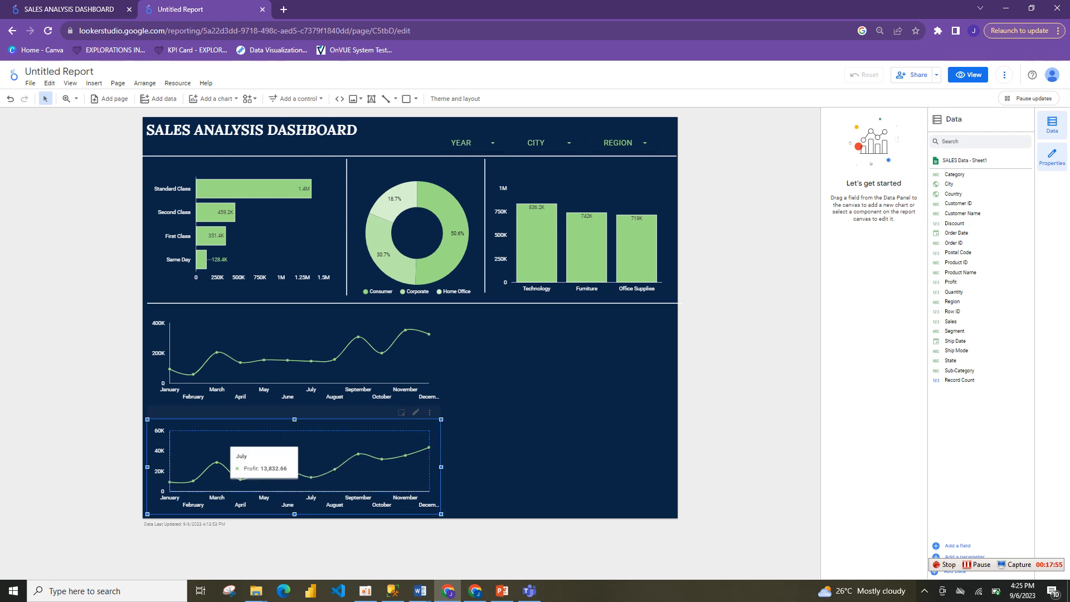
{"action": "left_click", "coordinate": [557, 412]}
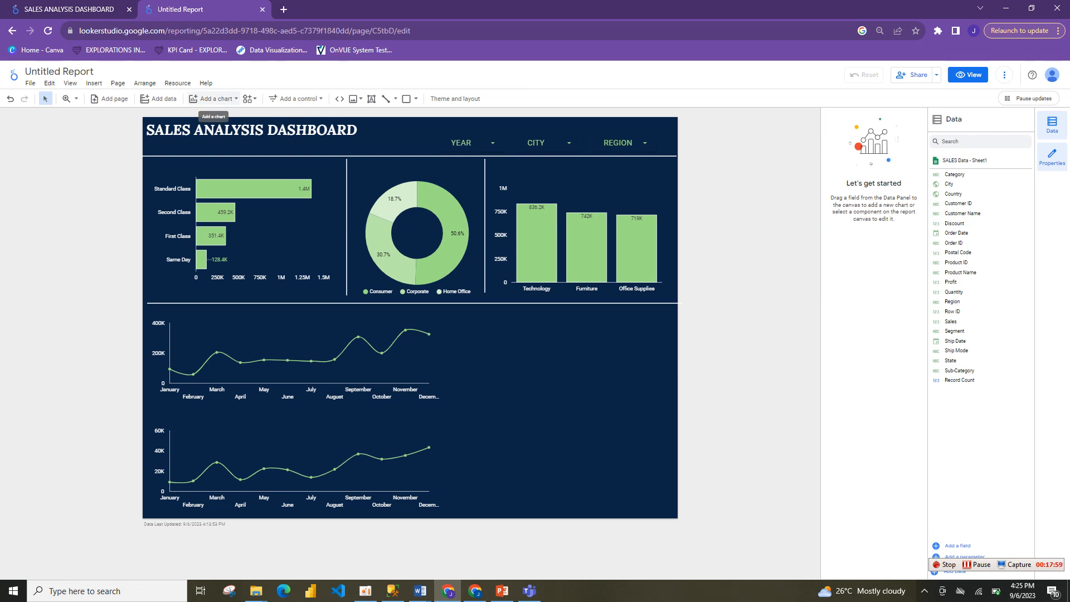
Step: Add a plain table beside the upper time series chart, just below the horizontal divider
{"action": "left_click", "coordinate": [215, 99]}
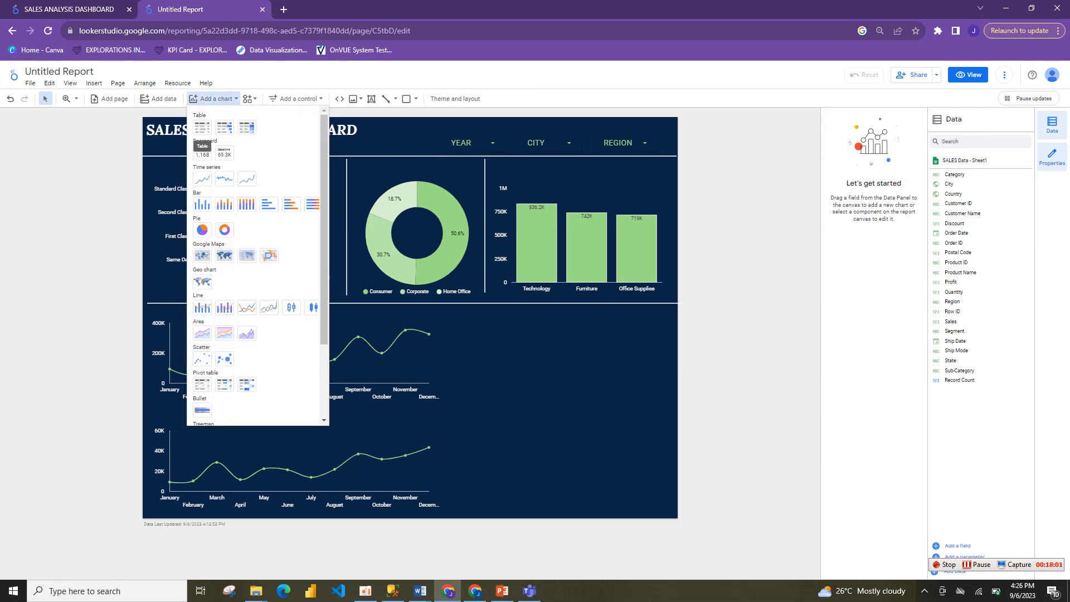
{"action": "left_click", "coordinate": [201, 146]}
{"action": "left_click", "coordinate": [473, 308]}
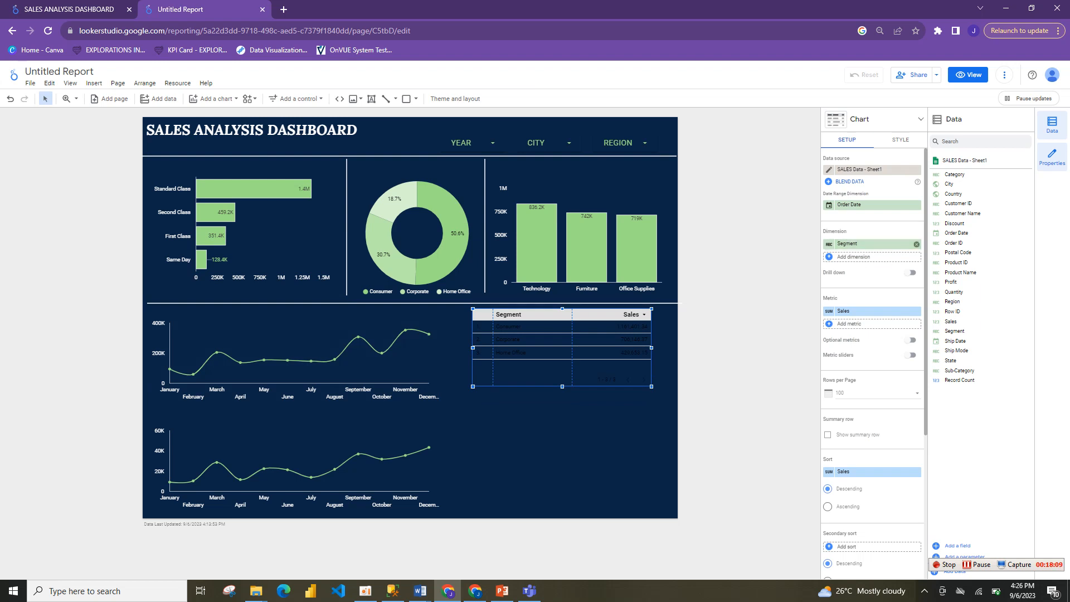
Step: Replace the table's Segment dimension with Region, City and State, and add Profit as a second metric after Sales
{"action": "left_click", "coordinate": [916, 244]}
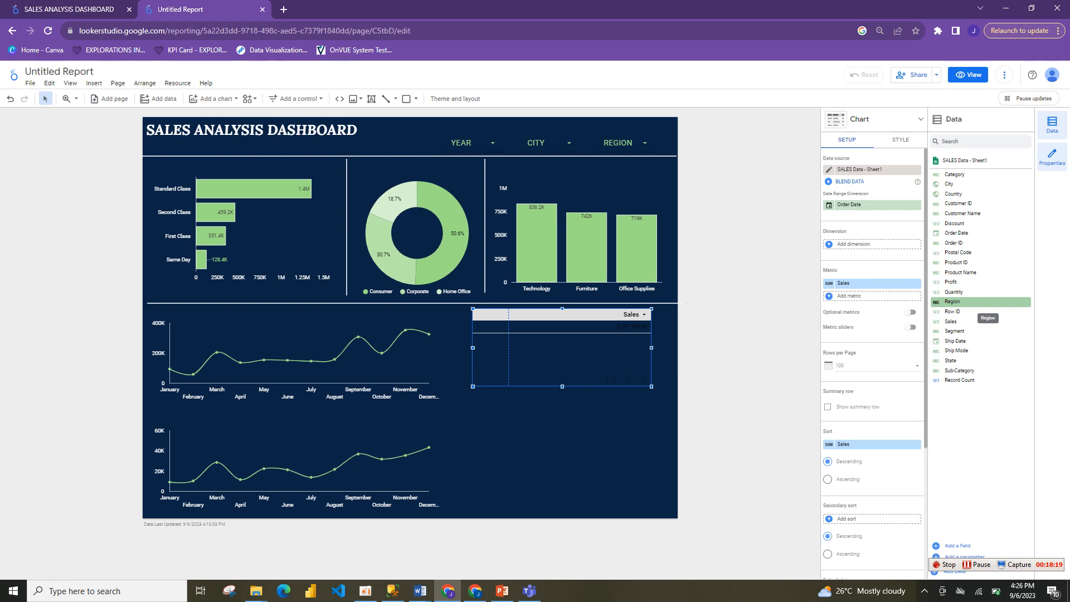
{"action": "left_click_drag", "start_coordinate": [952, 301], "coordinate": [871, 243]}
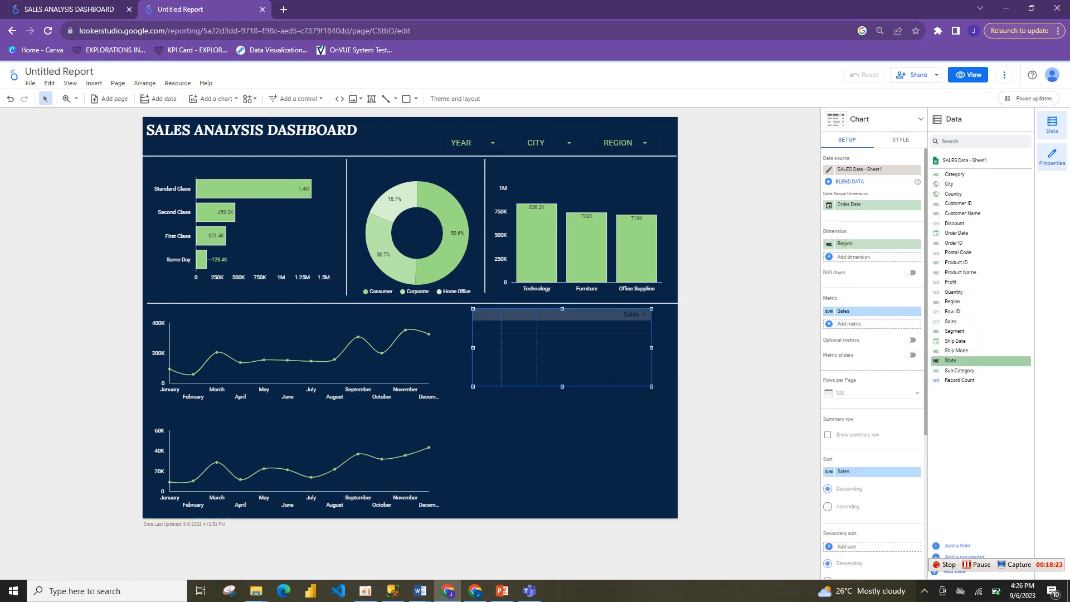
{"action": "left_click_drag", "start_coordinate": [950, 360], "coordinate": [869, 256]}
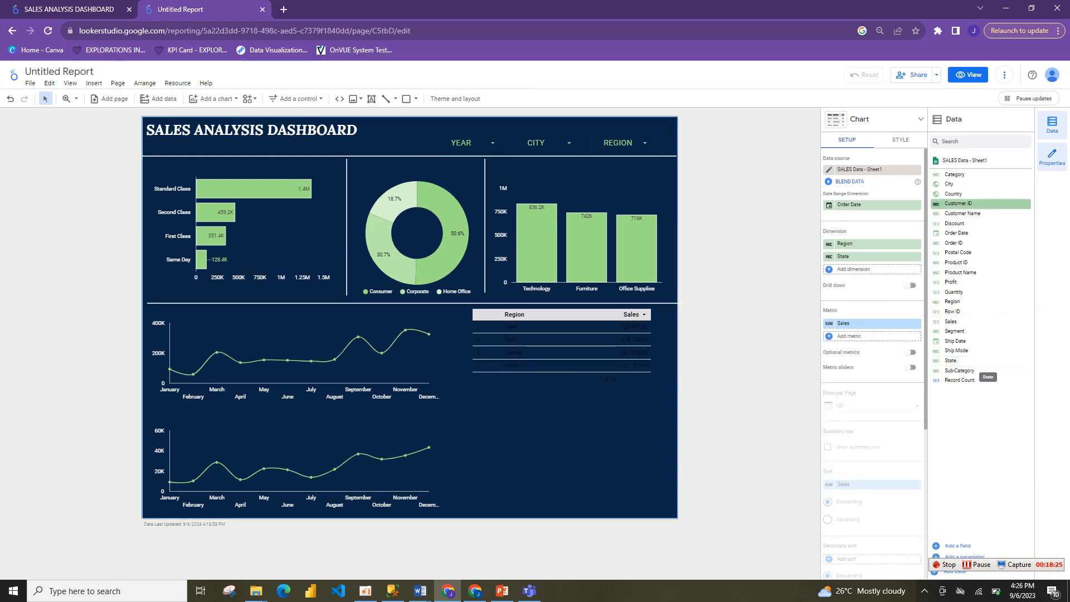
{"action": "left_click_drag", "start_coordinate": [948, 183], "coordinate": [870, 252]}
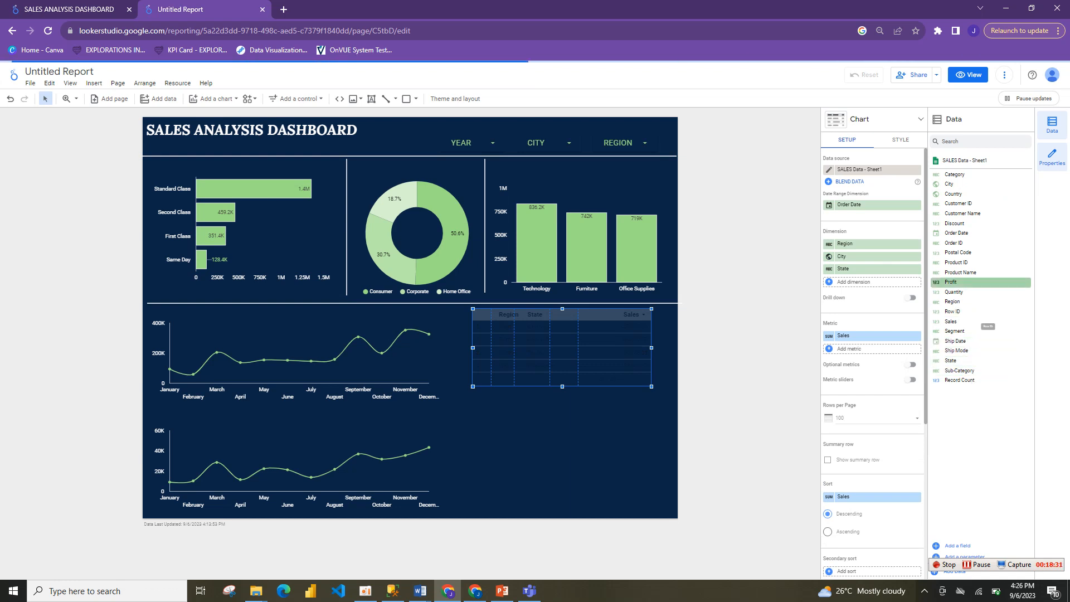
{"action": "left_click_drag", "start_coordinate": [951, 282], "coordinate": [830, 350]}
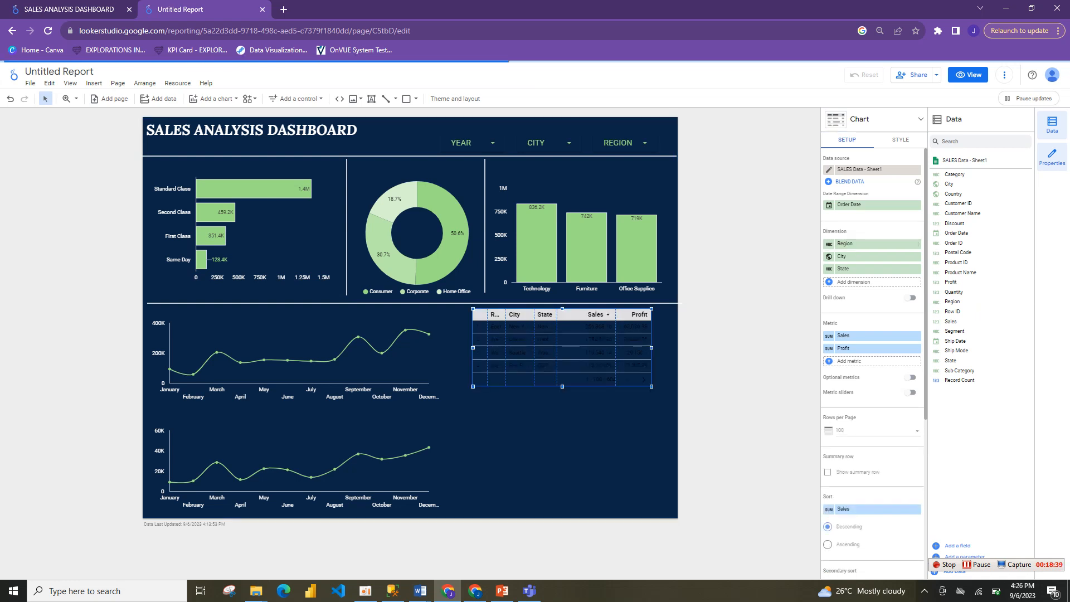
Step: Try white as the table's header font color and set it back to black
{"action": "left_click", "coordinate": [900, 140]}
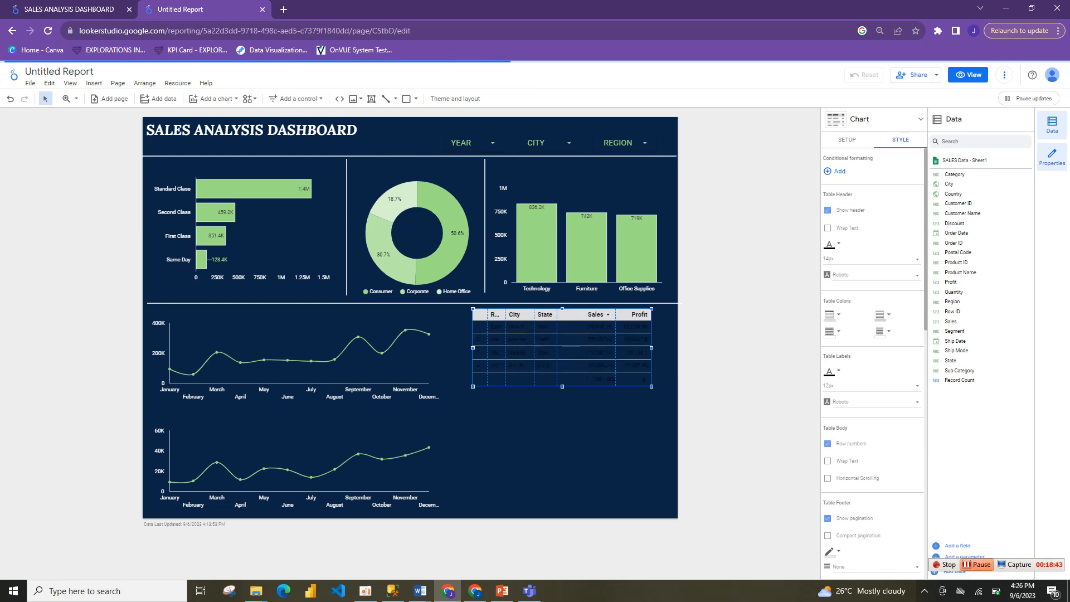
{"action": "left_click", "coordinate": [977, 565]}
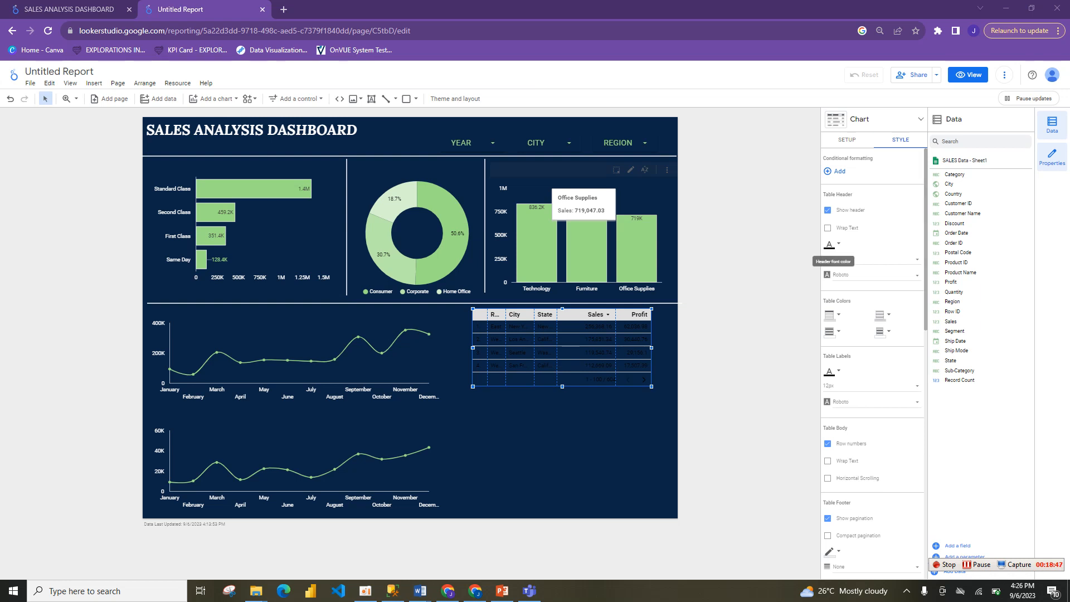
{"action": "left_click", "coordinate": [832, 244]}
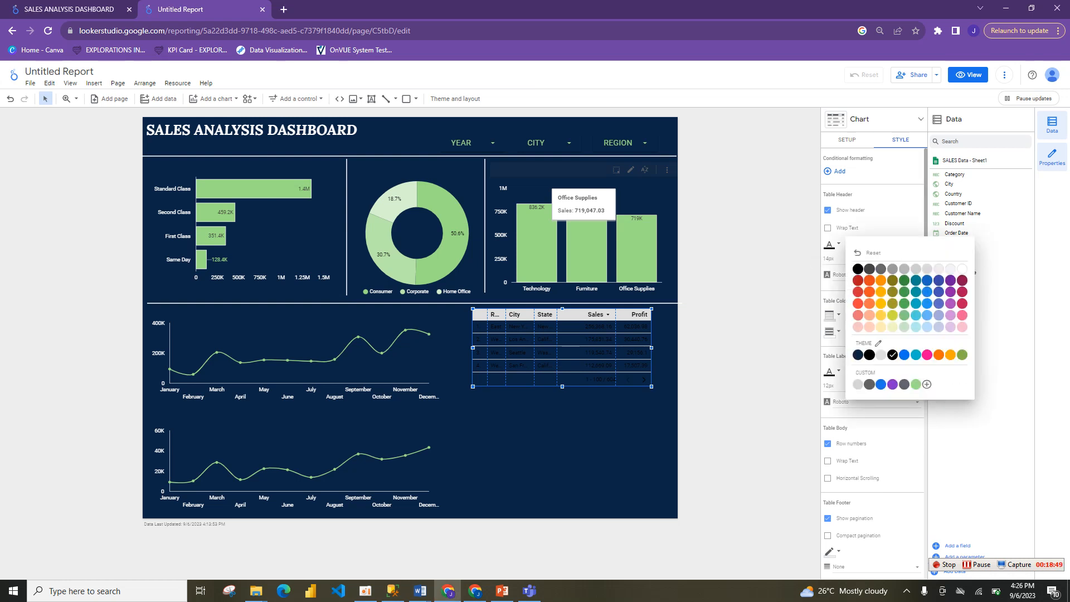
{"action": "left_click", "coordinate": [962, 268]}
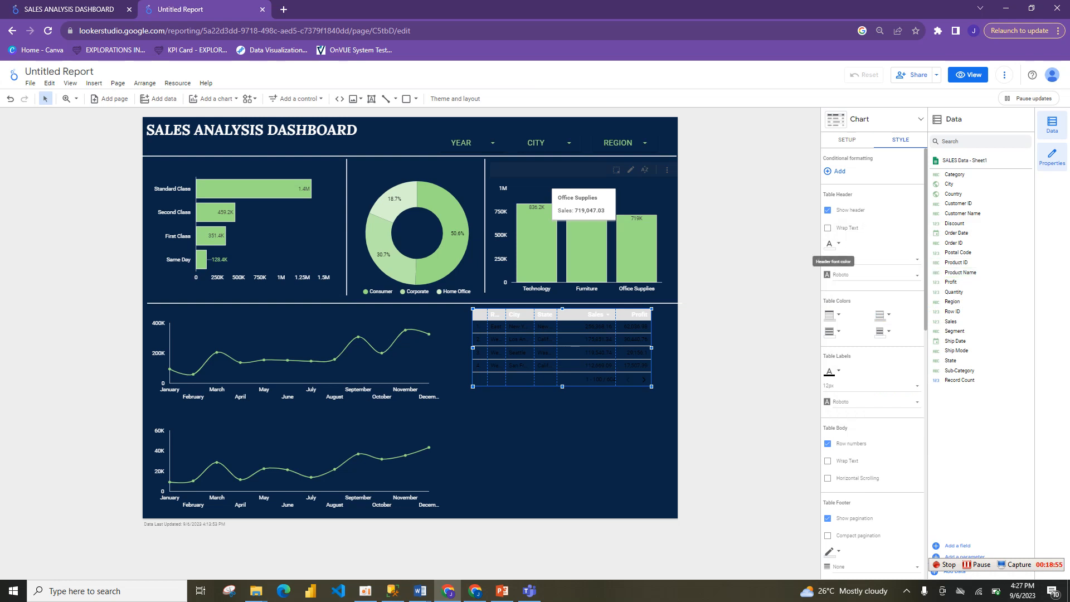
{"action": "left_click", "coordinate": [831, 244]}
{"action": "left_click", "coordinate": [858, 269]}
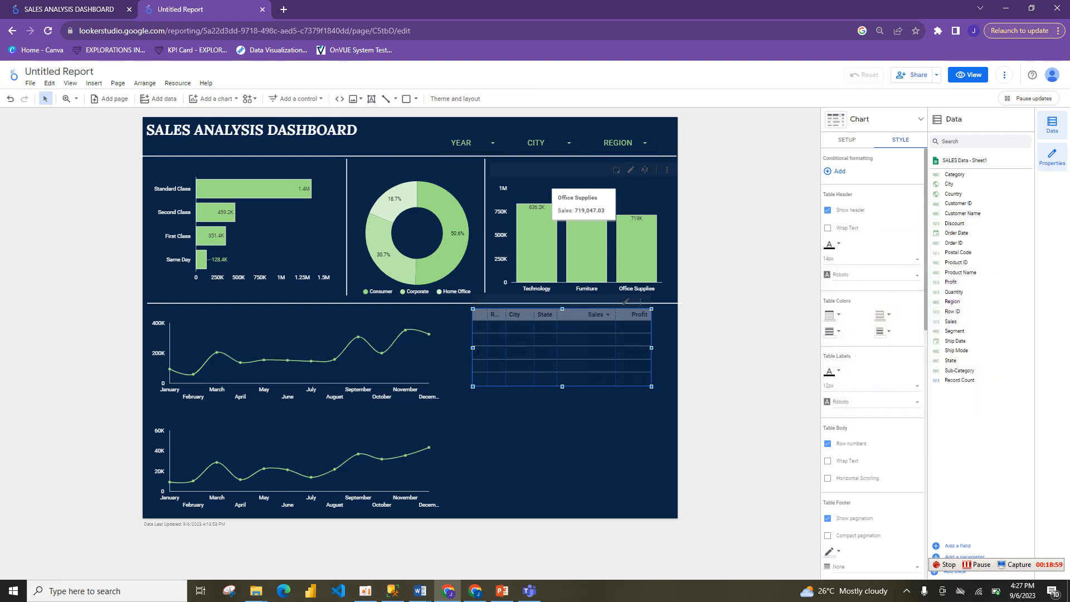
Step: Widen the table to the edge of the page and hide its row numbers
{"action": "left_click_drag", "start_coordinate": [651, 309], "coordinate": [684, 303]}
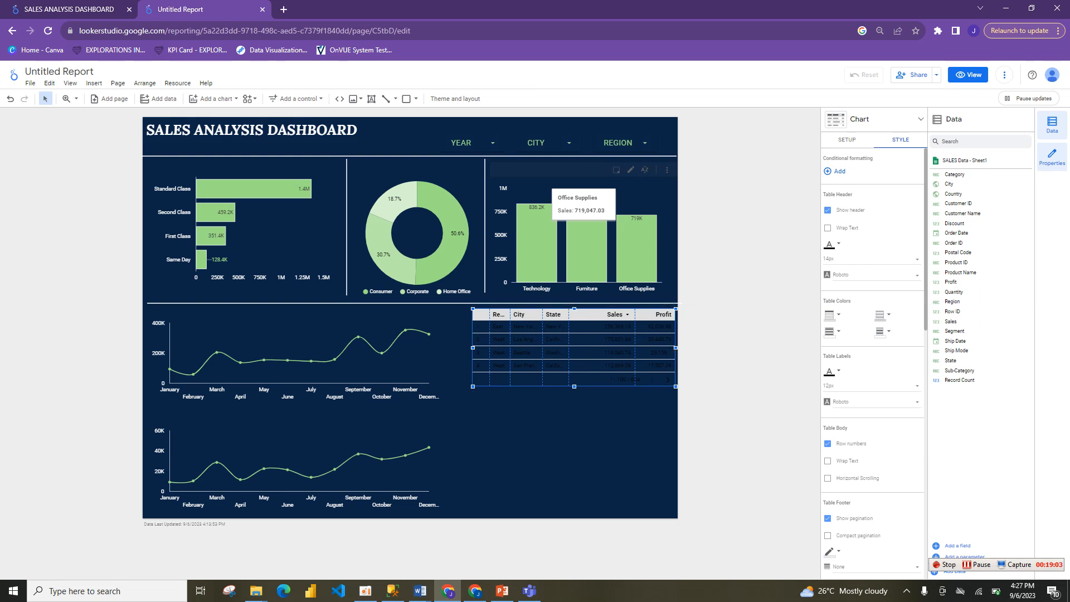
{"action": "left_click", "coordinate": [827, 444]}
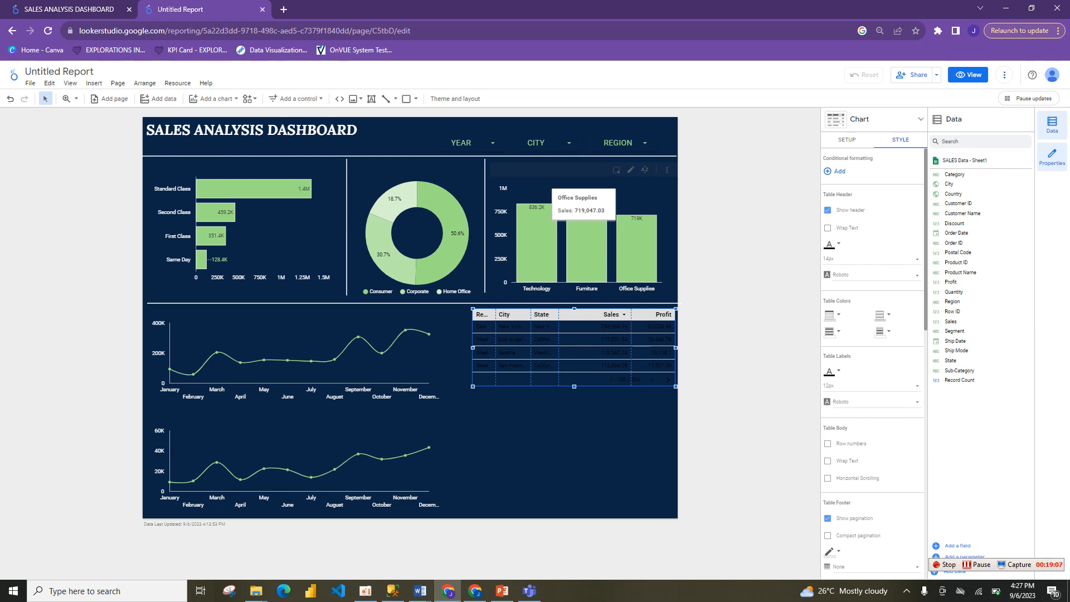
{"action": "left_click_drag", "start_coordinate": [926, 298], "coordinate": [930, 311]}
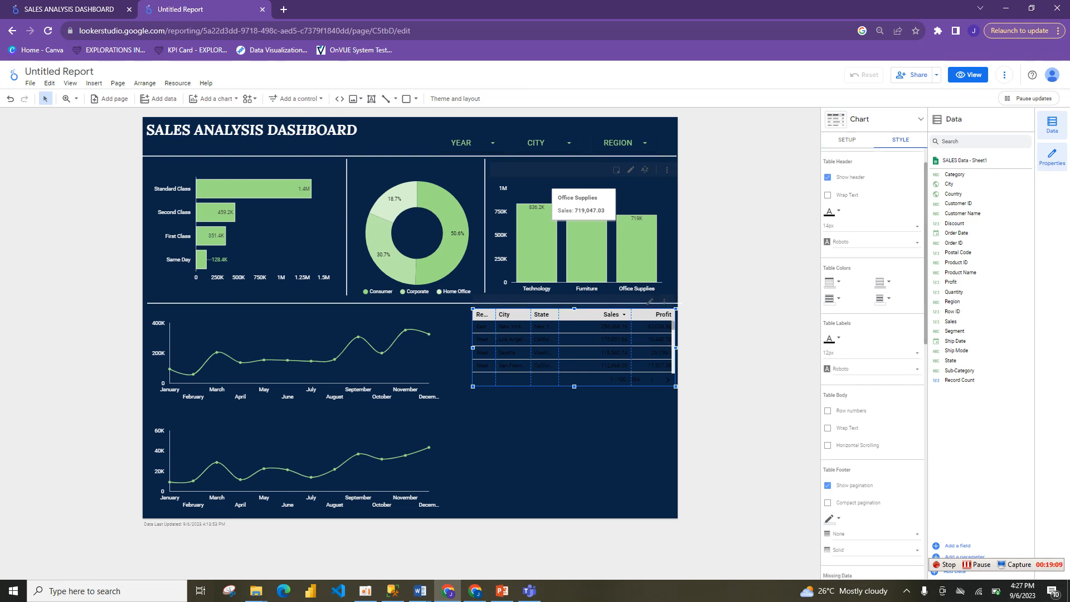
Step: Widen the table's Region column to fit its header, and try text wrapping in the table body
{"action": "left_click_drag", "start_coordinate": [500, 315], "coordinate": [506, 314]}
{"action": "left_click", "coordinate": [827, 428]}
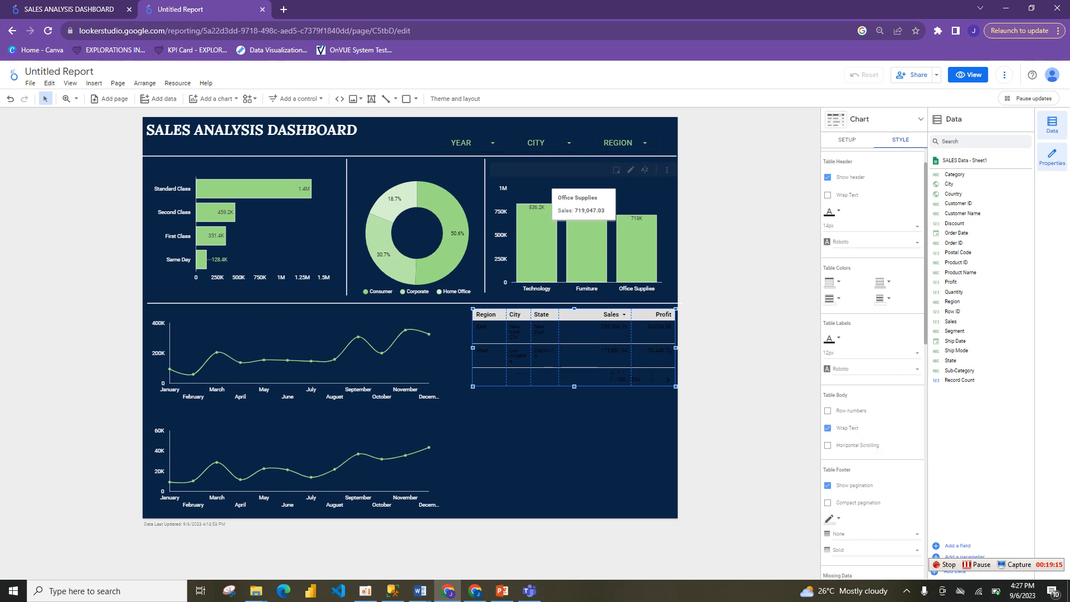
{"action": "left_click", "coordinate": [828, 427]}
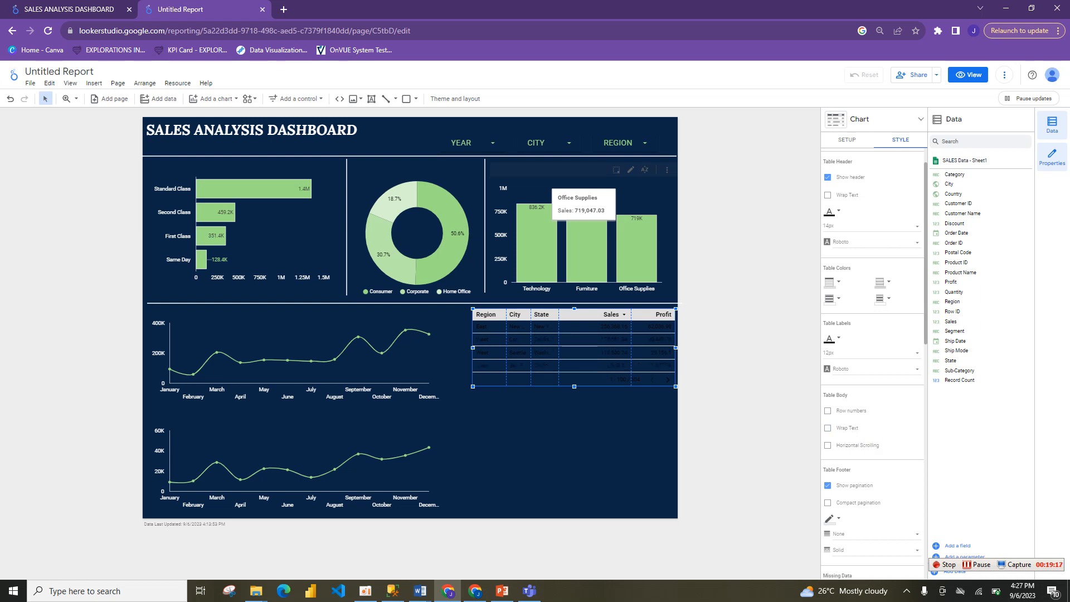
{"action": "scroll", "coordinate": [872, 362], "scroll_direction": "down", "scroll_amount": 6}
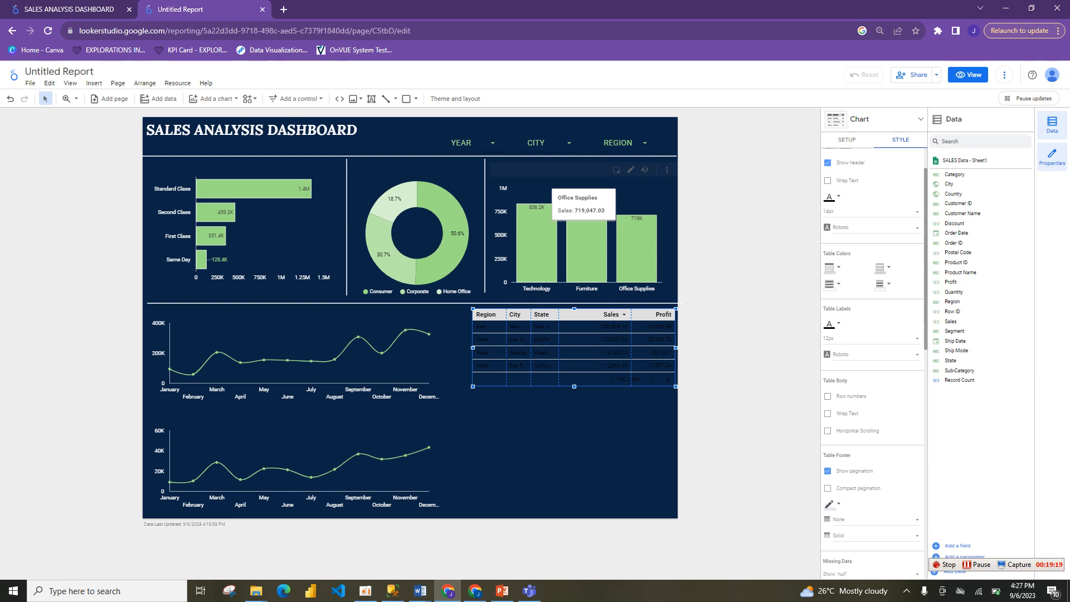
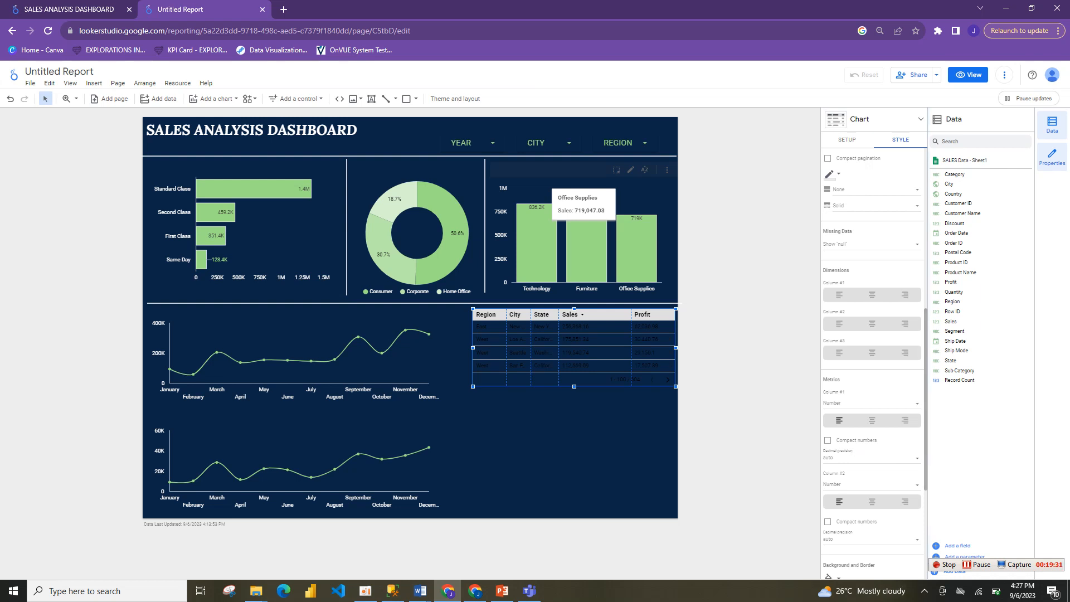
Step: Set the regional table's label font color to white and turn off its pagination
{"action": "scroll", "coordinate": [872, 362], "scroll_direction": "up", "scroll_amount": 4}
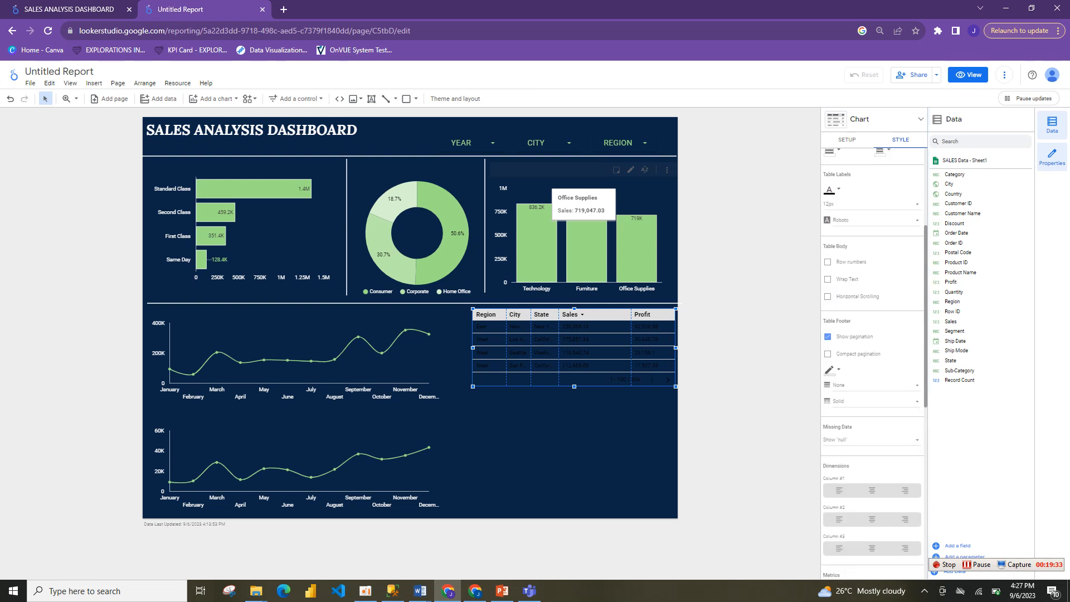
{"action": "scroll", "coordinate": [872, 362], "scroll_direction": "up", "scroll_amount": 2}
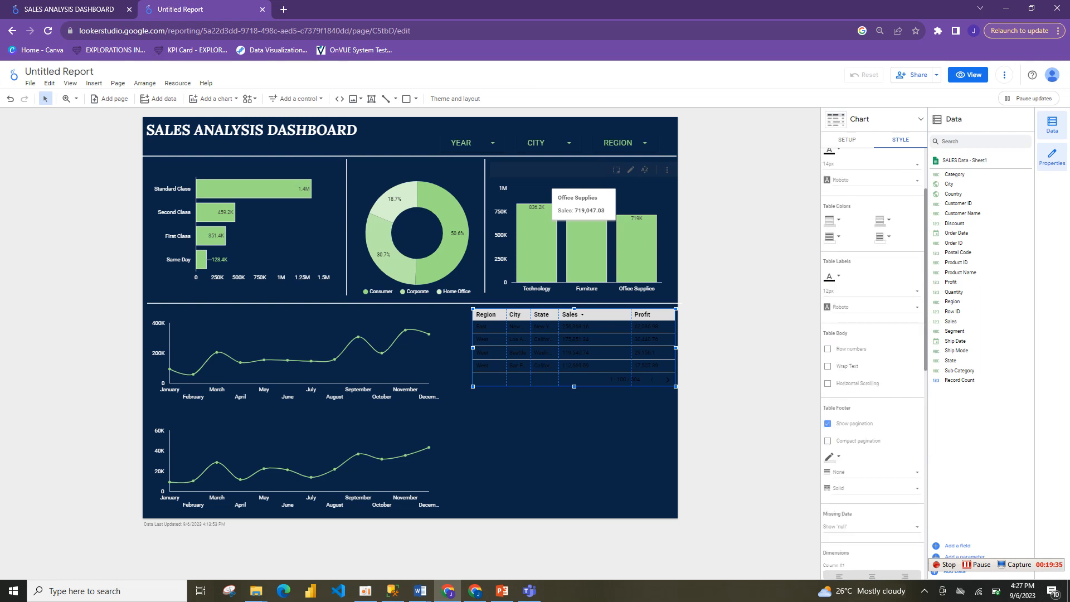
{"action": "left_click", "coordinate": [830, 277]}
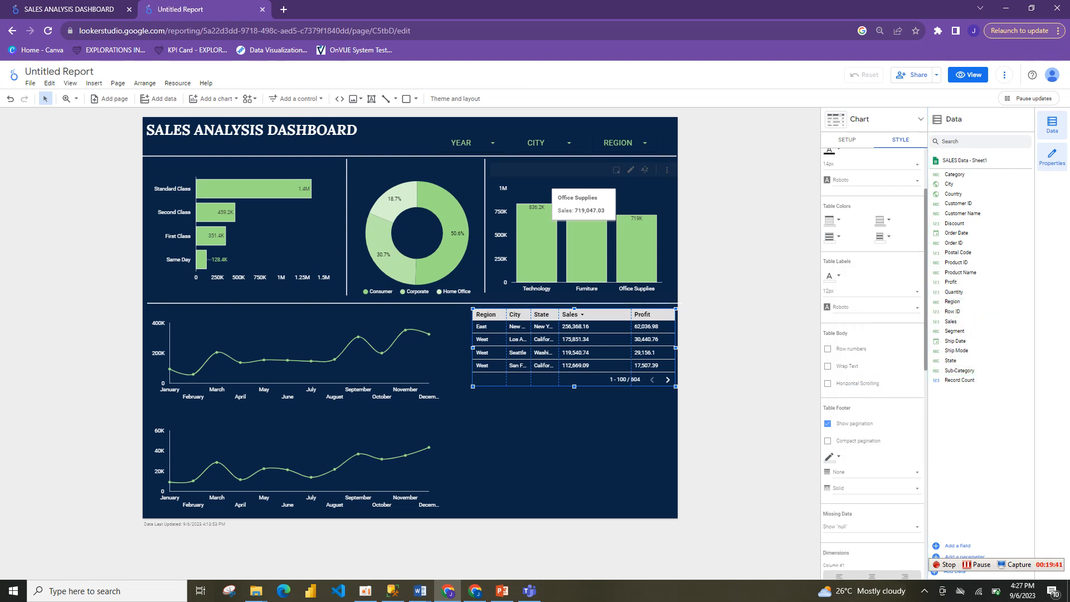
{"action": "left_click_drag", "start_coordinate": [925, 365], "coordinate": [925, 364]}
{"action": "left_click", "coordinate": [828, 425]}
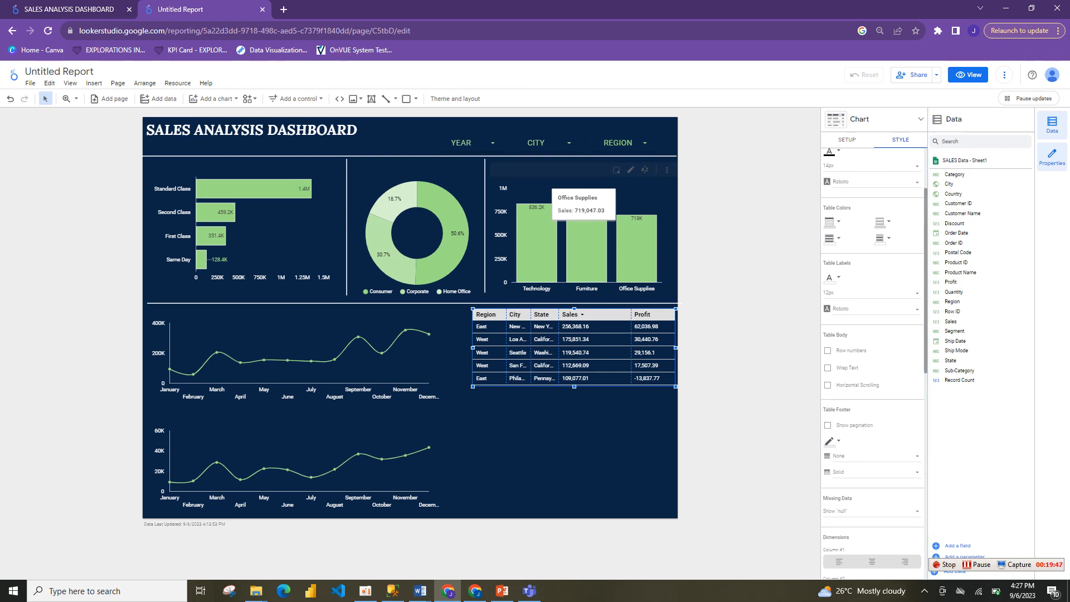
Step: Show the table's Sales column as light green bars with compact numbers
{"action": "scroll", "coordinate": [872, 504], "scroll_direction": "down", "scroll_amount": 6}
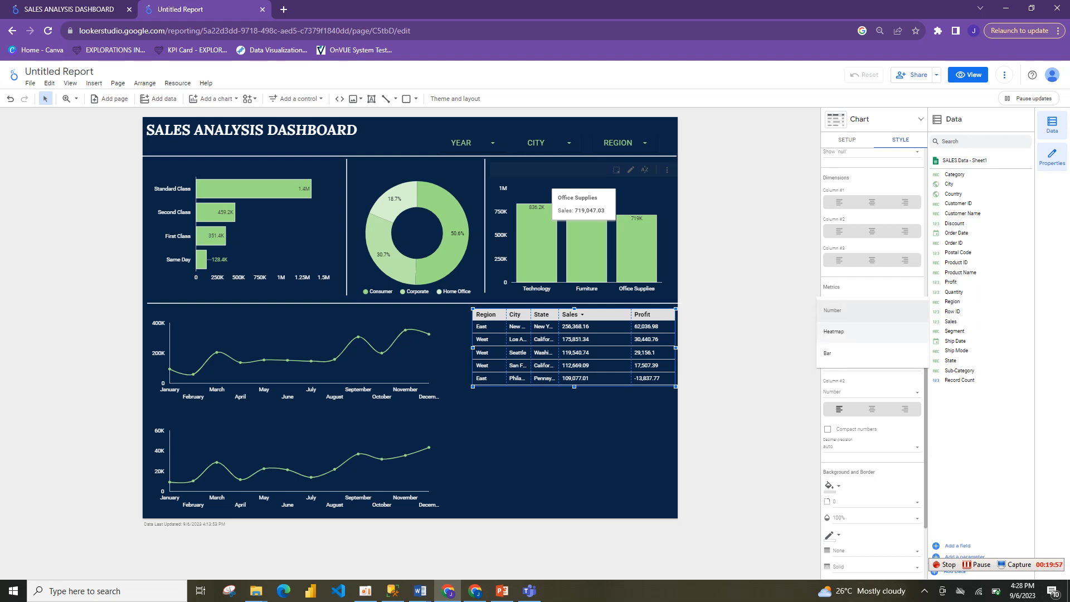
{"action": "left_click", "coordinate": [836, 353]}
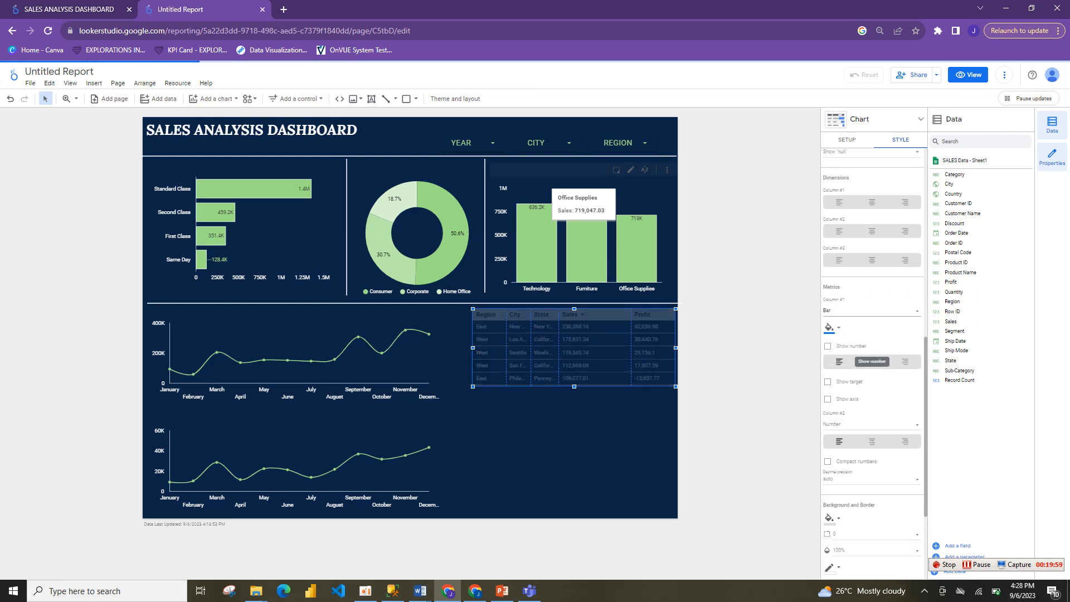
{"action": "left_click", "coordinate": [830, 327]}
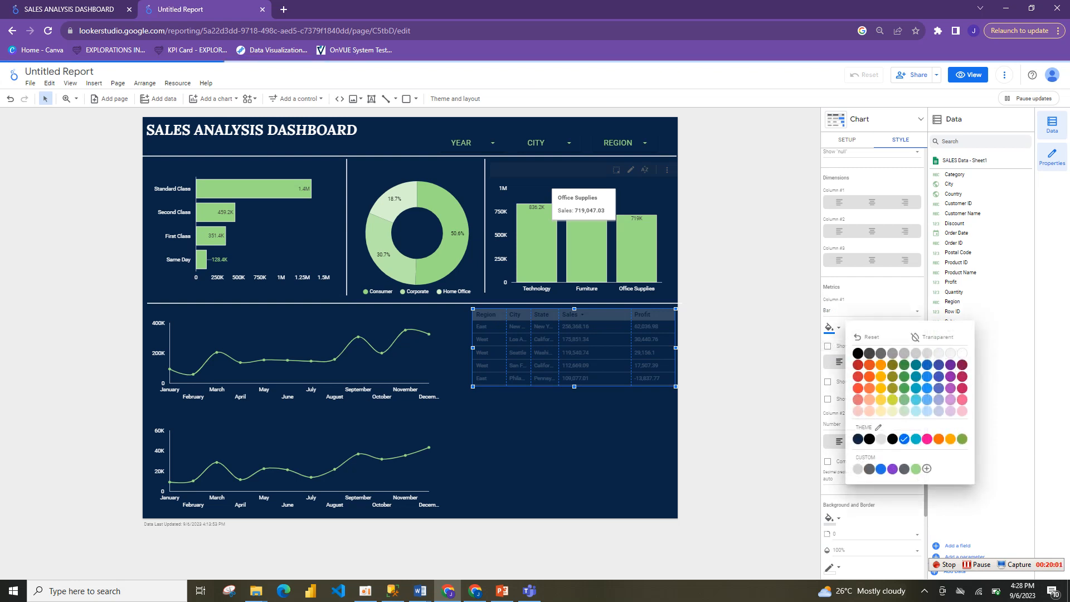
{"action": "left_click", "coordinate": [915, 468]}
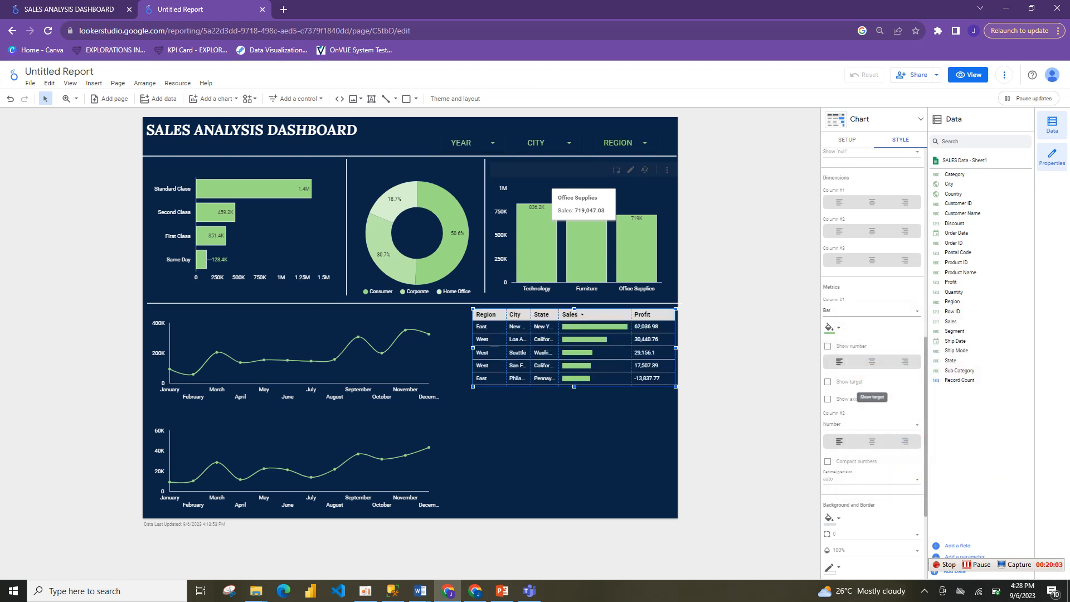
{"action": "left_click", "coordinate": [828, 346]}
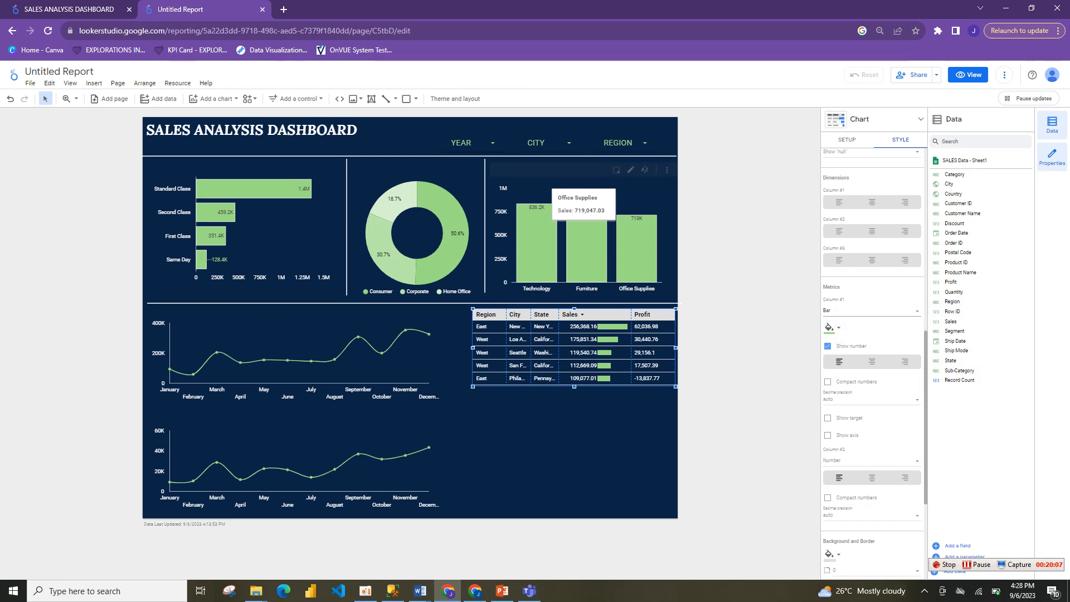
{"action": "left_click", "coordinate": [828, 382]}
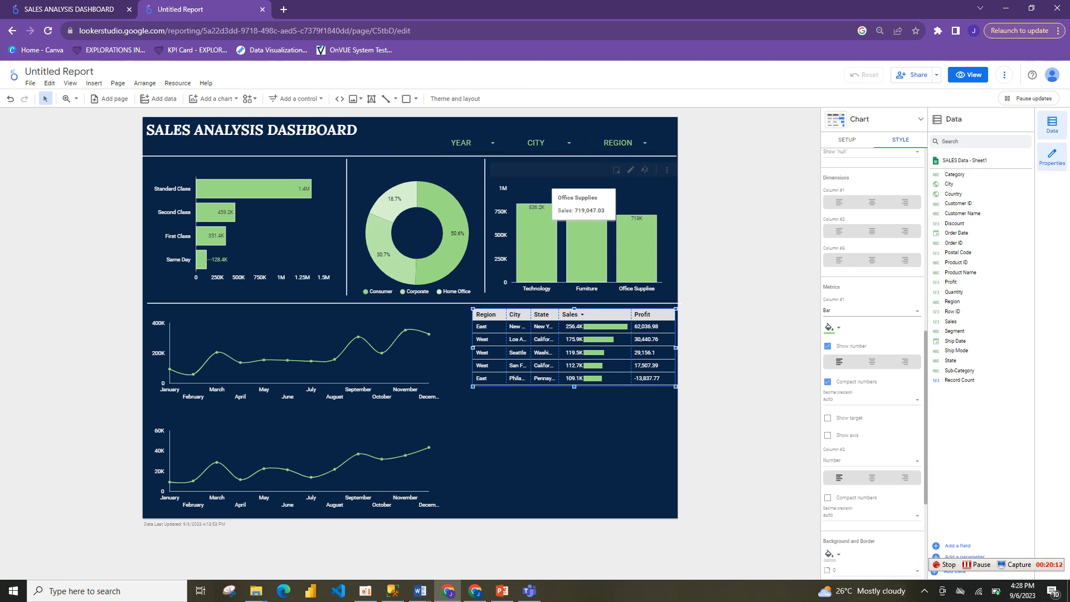
Step: Show the table's Profit column as light green bars with compact numbers
{"action": "left_click", "coordinate": [871, 460]}
{"action": "left_click", "coordinate": [828, 502]}
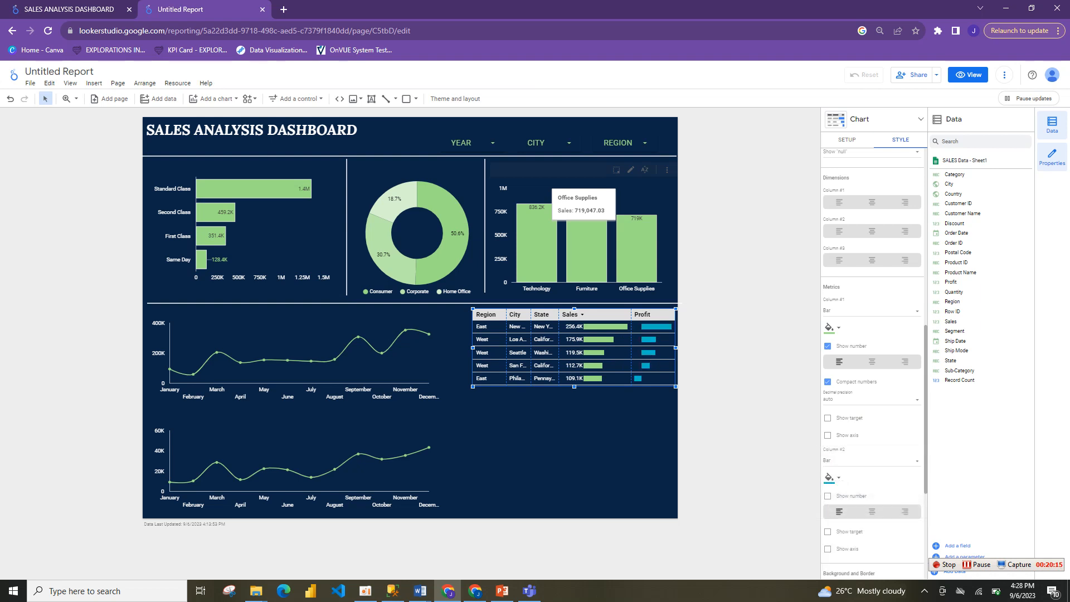
{"action": "left_click", "coordinate": [830, 477]}
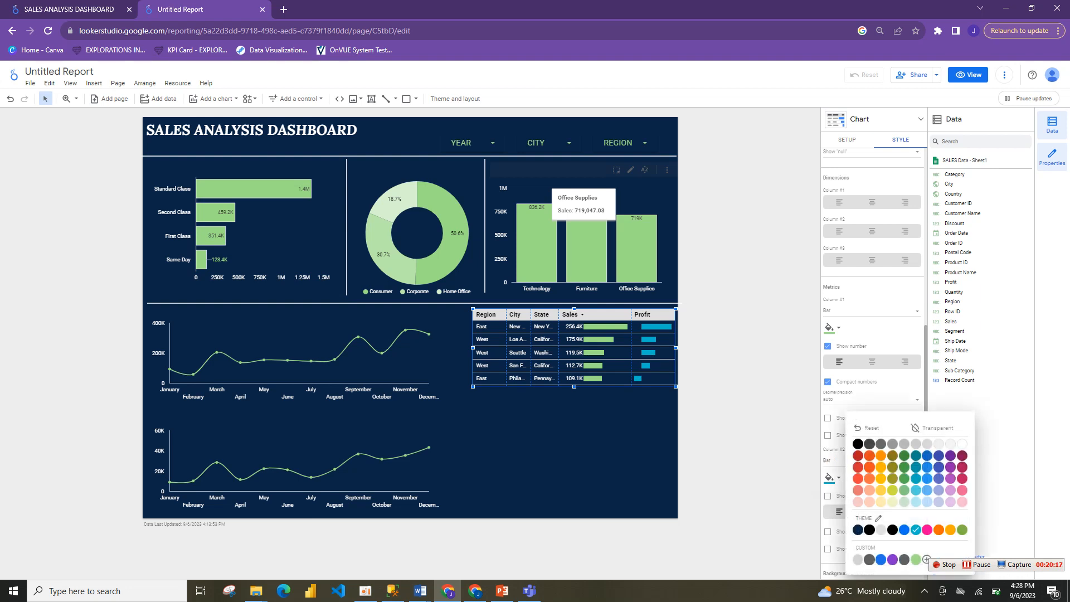
{"action": "left_click", "coordinate": [915, 559]}
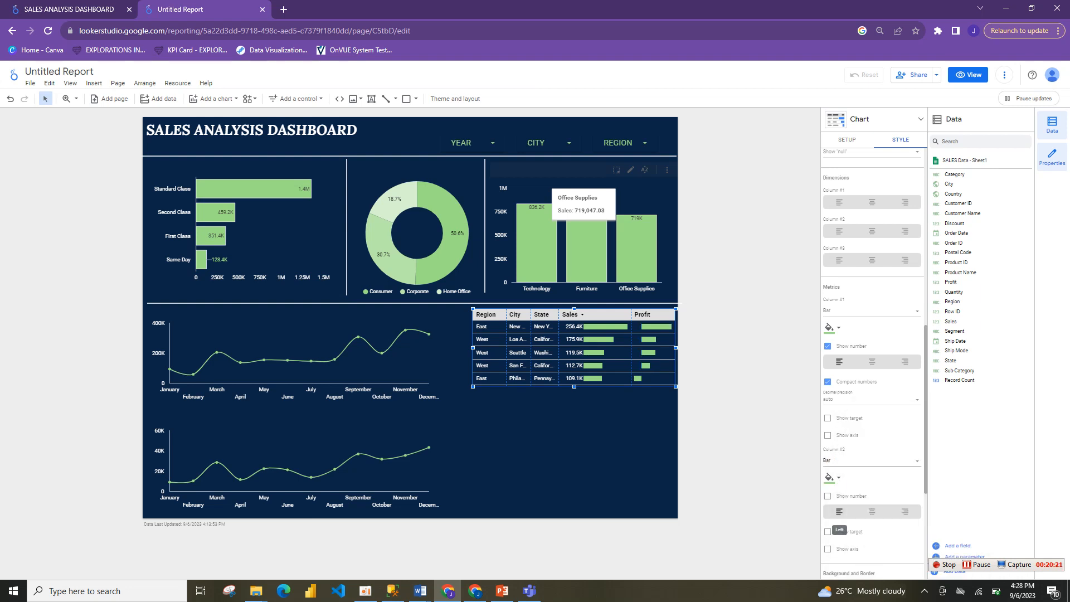
{"action": "left_click", "coordinate": [828, 500]}
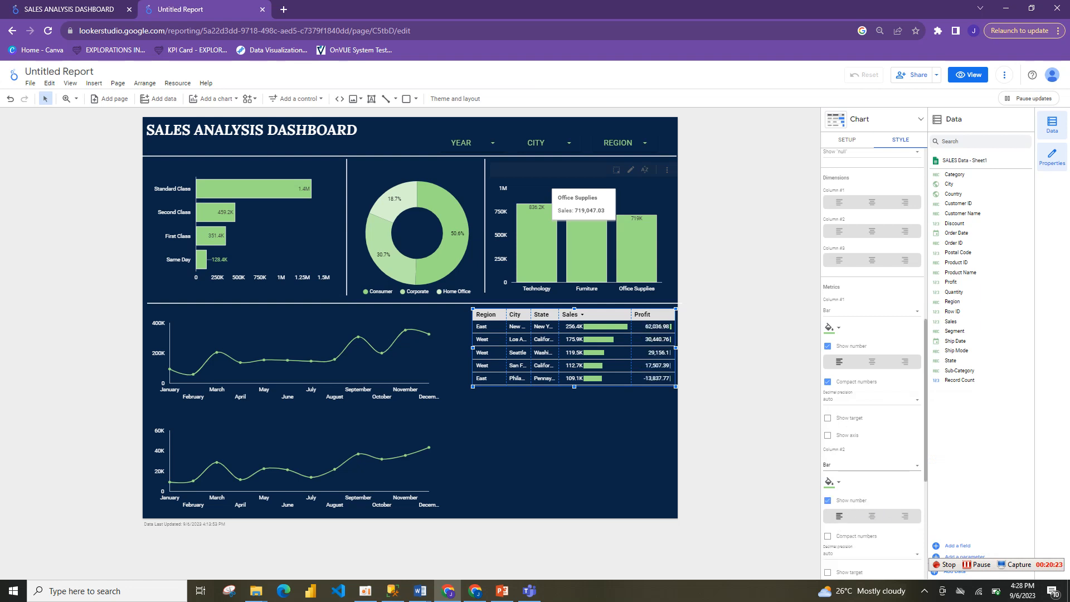
{"action": "left_click", "coordinate": [827, 536]}
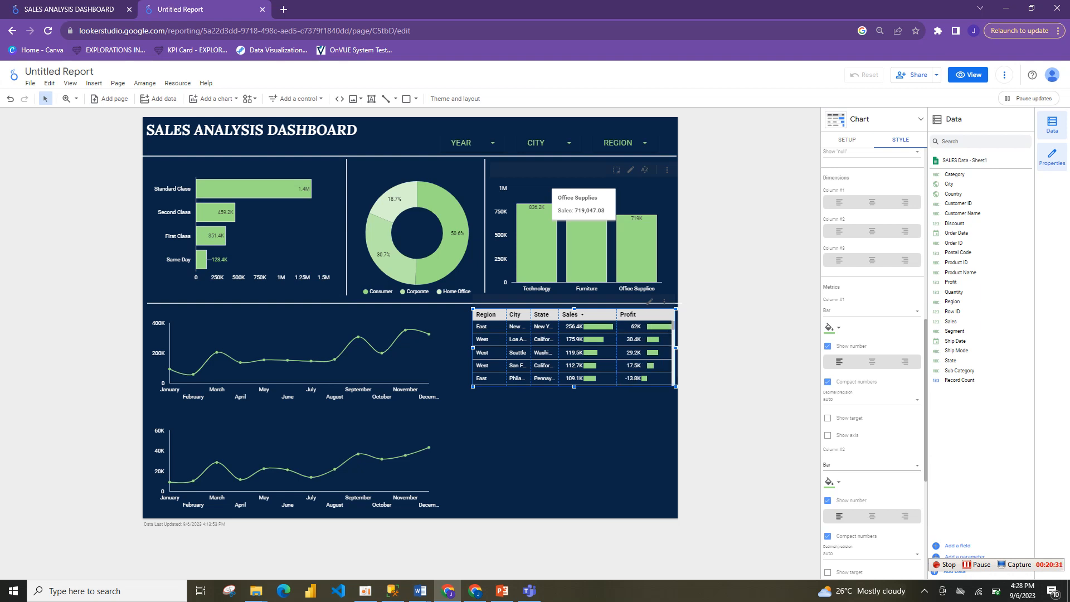
Step: Look through the table's rows and shift the table slightly away from the page's right edge
{"action": "scroll", "coordinate": [574, 348], "scroll_direction": "down", "scroll_amount": 10}
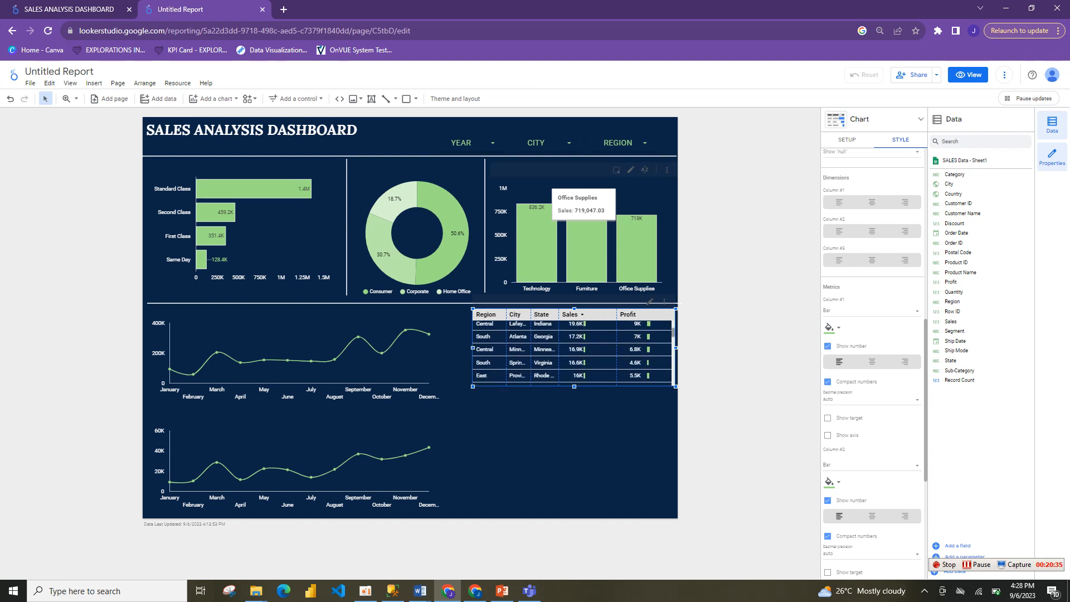
{"action": "scroll", "coordinate": [574, 349], "scroll_direction": "up", "scroll_amount": 10}
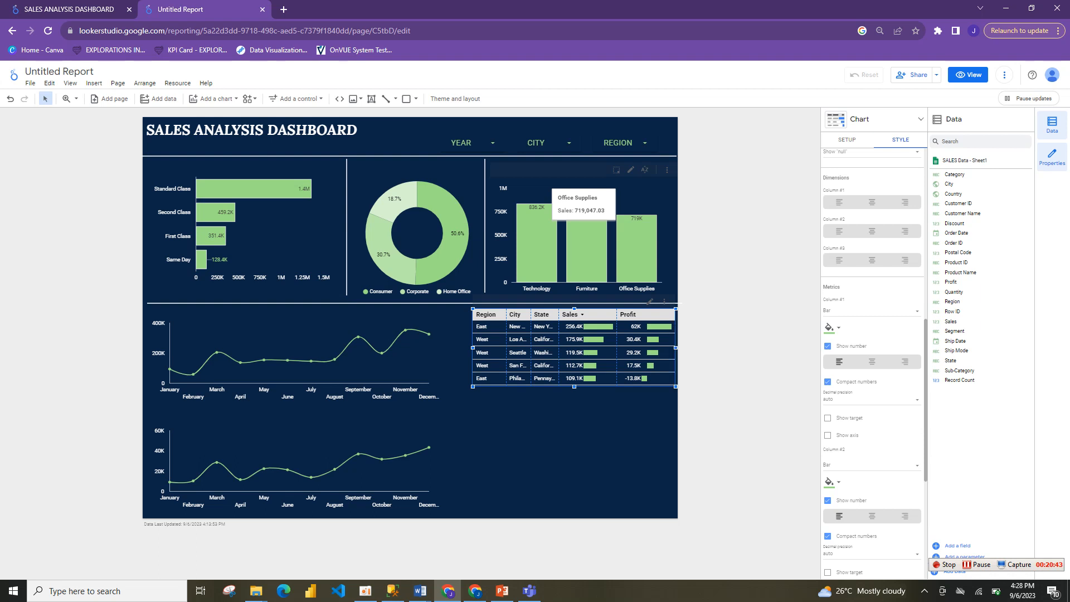
{"action": "left_click_drag", "start_coordinate": [574, 347], "coordinate": [562, 348]}
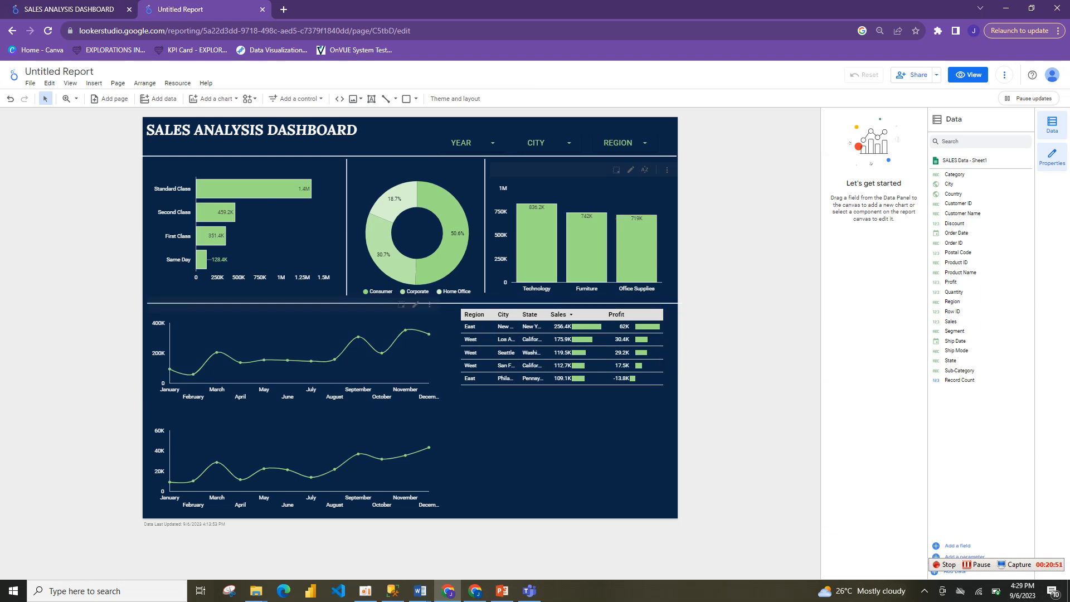
Step: Check the reference dashboard's KPIs, then add a scorecard just below the regional table and resize it wide enough for its value
{"action": "left_click", "coordinate": [69, 10]}
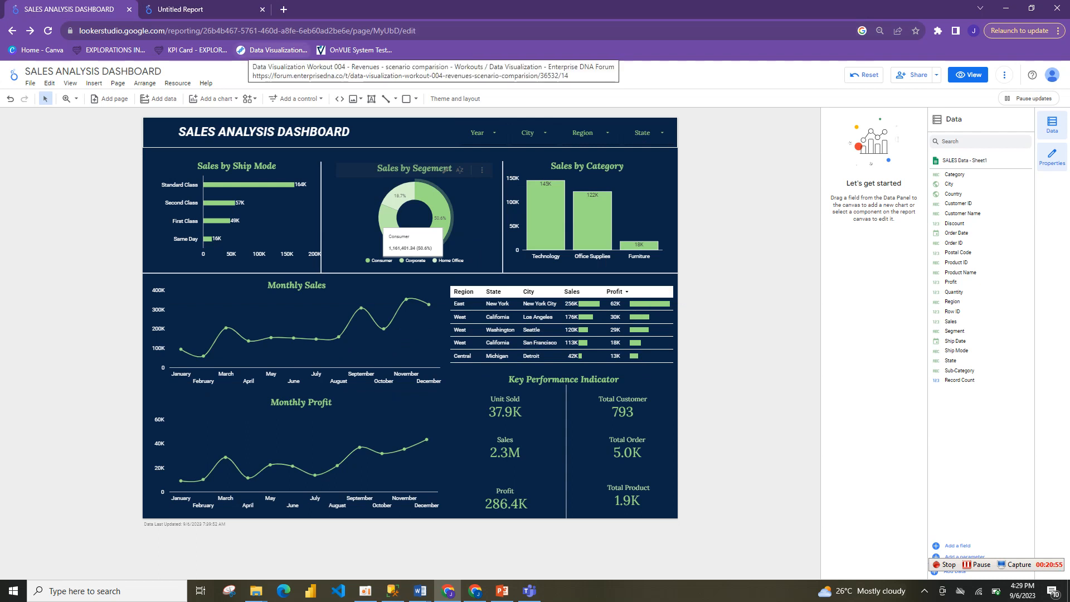
{"action": "left_click", "coordinate": [211, 10]}
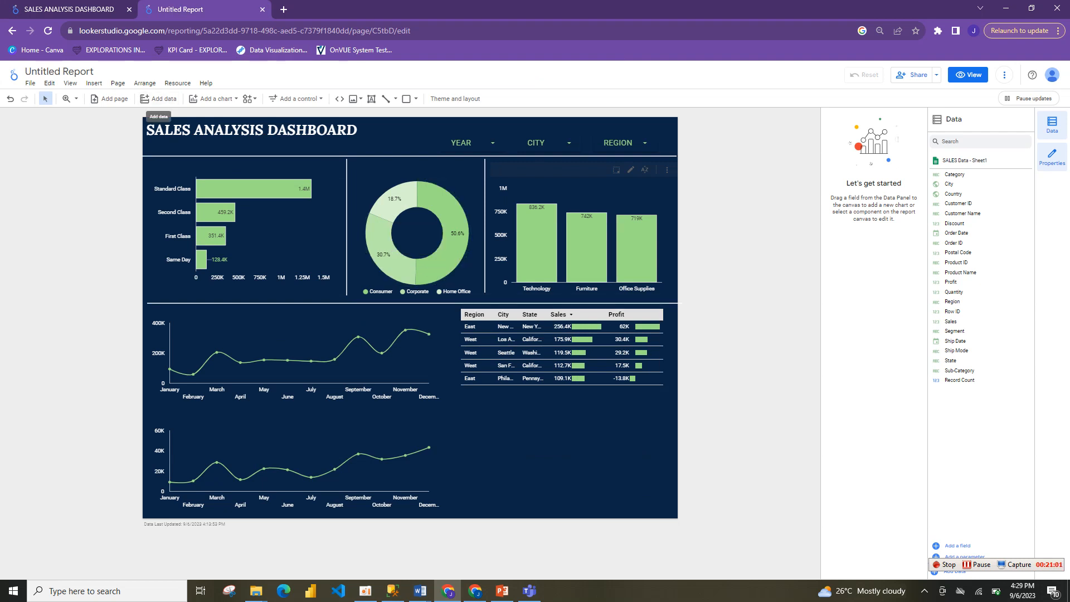
{"action": "left_click", "coordinate": [215, 99]}
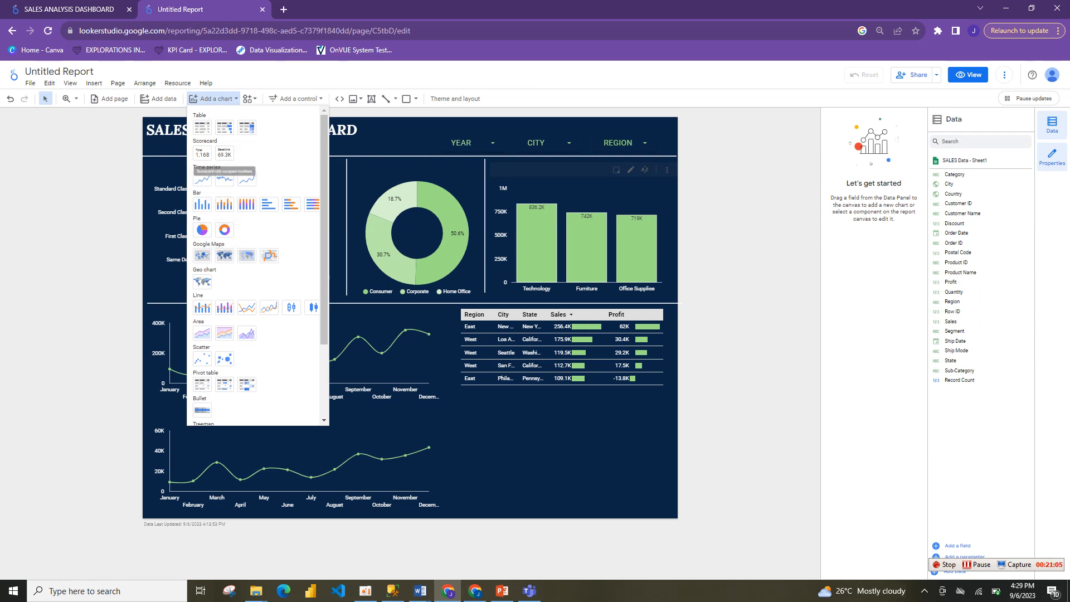
{"action": "left_click", "coordinate": [202, 151]}
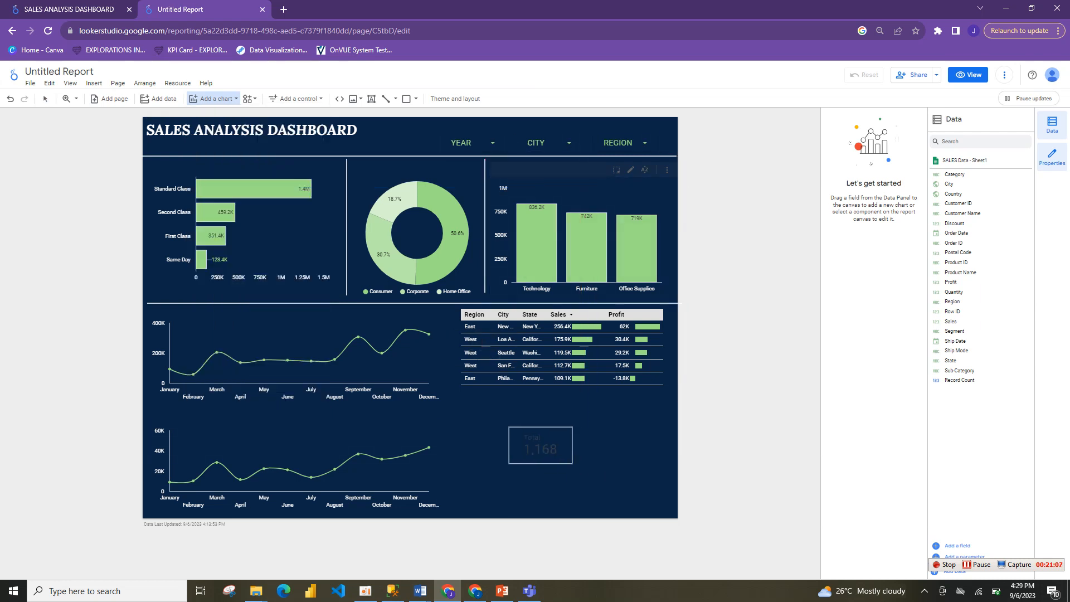
{"action": "left_click", "coordinate": [499, 419]}
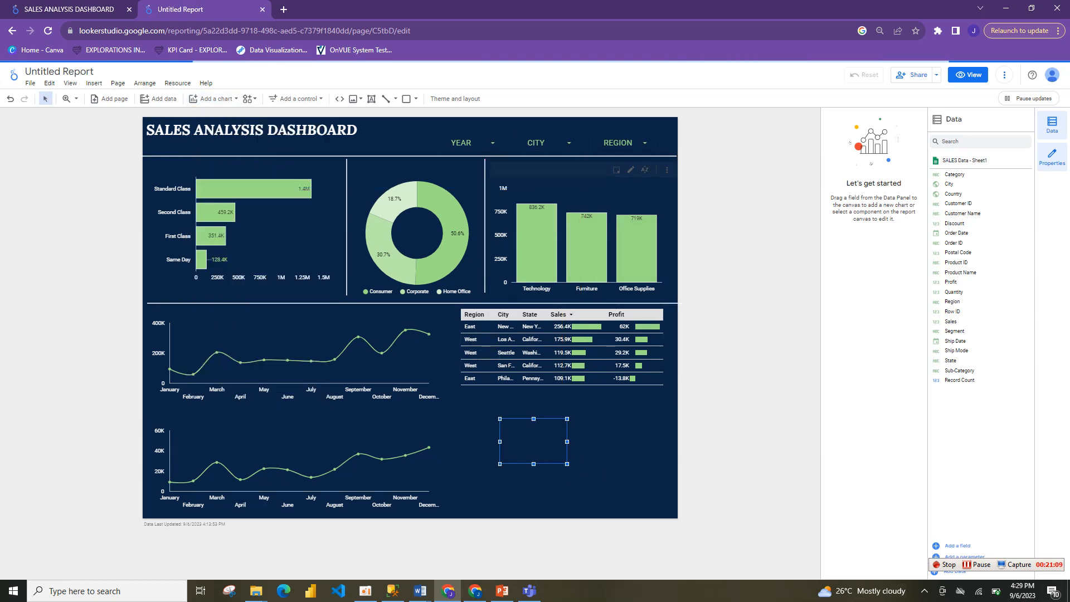
{"action": "left_click_drag", "start_coordinate": [557, 412], "coordinate": [526, 379]}
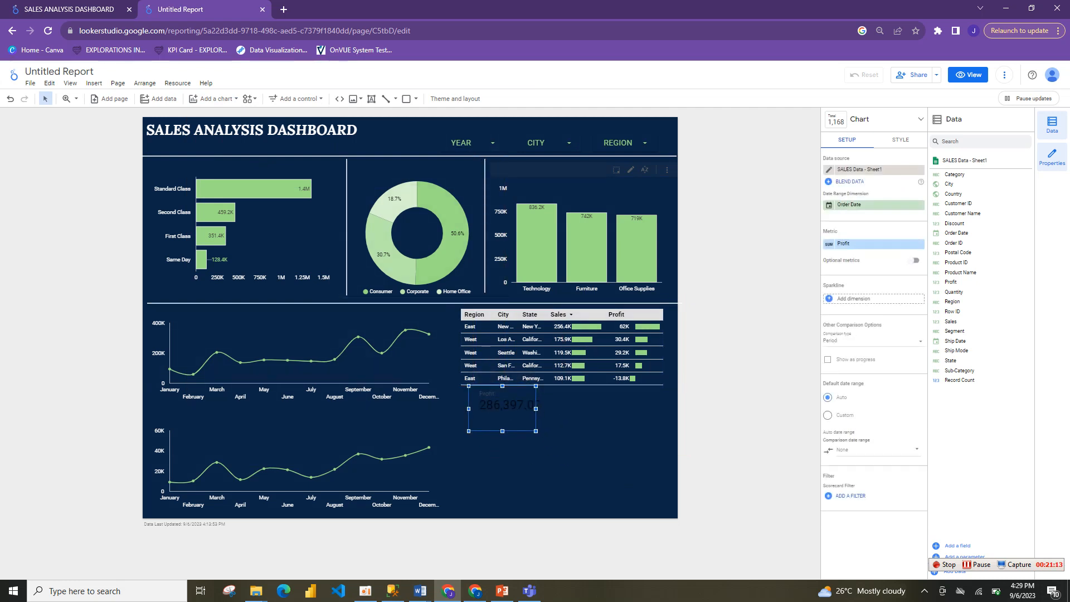
{"action": "left_click_drag", "start_coordinate": [535, 430], "coordinate": [550, 419]}
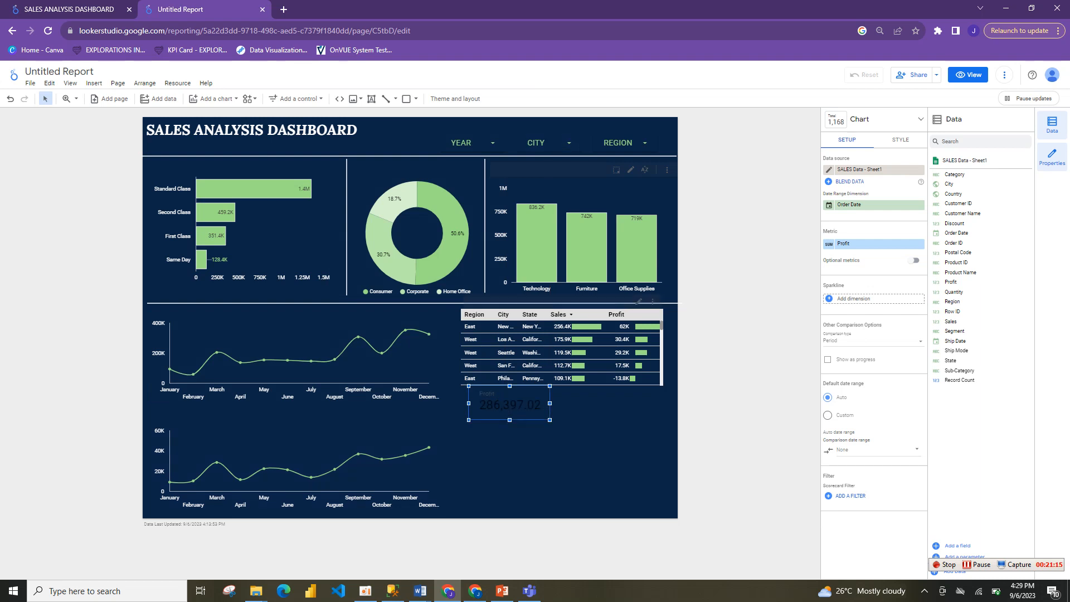
Step: Set the Profit scorecard's label font color to light green
{"action": "left_click", "coordinate": [901, 140]}
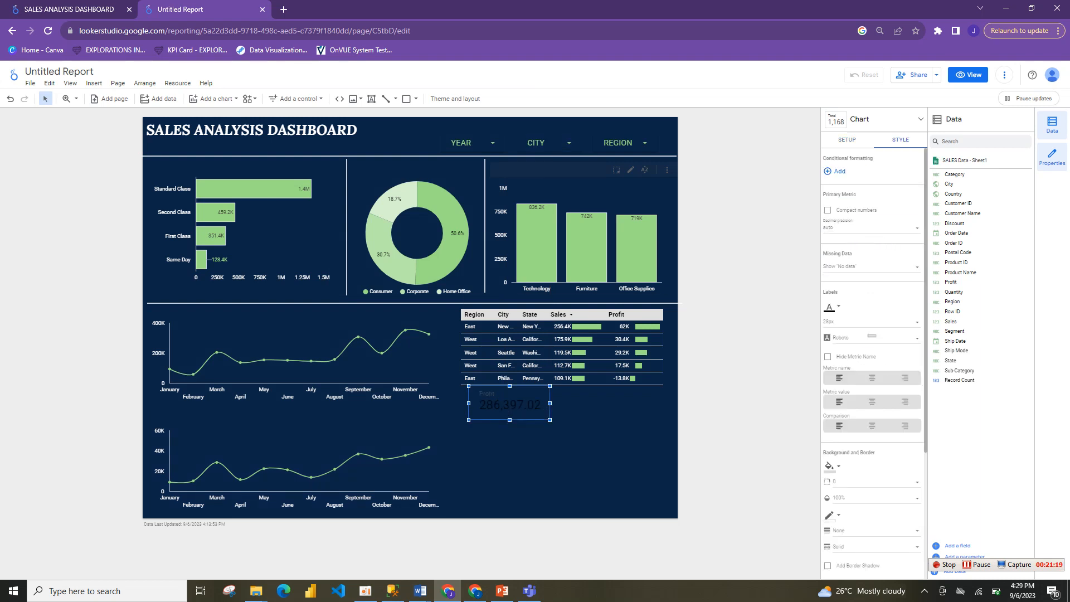
{"action": "left_click", "coordinate": [831, 307]}
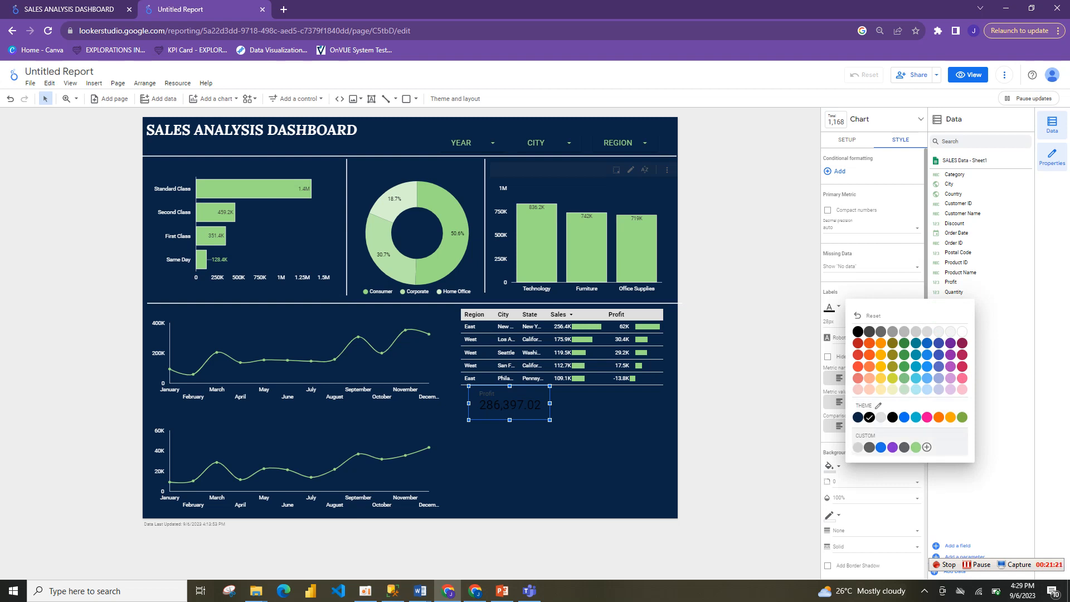
{"action": "left_click", "coordinate": [915, 447]}
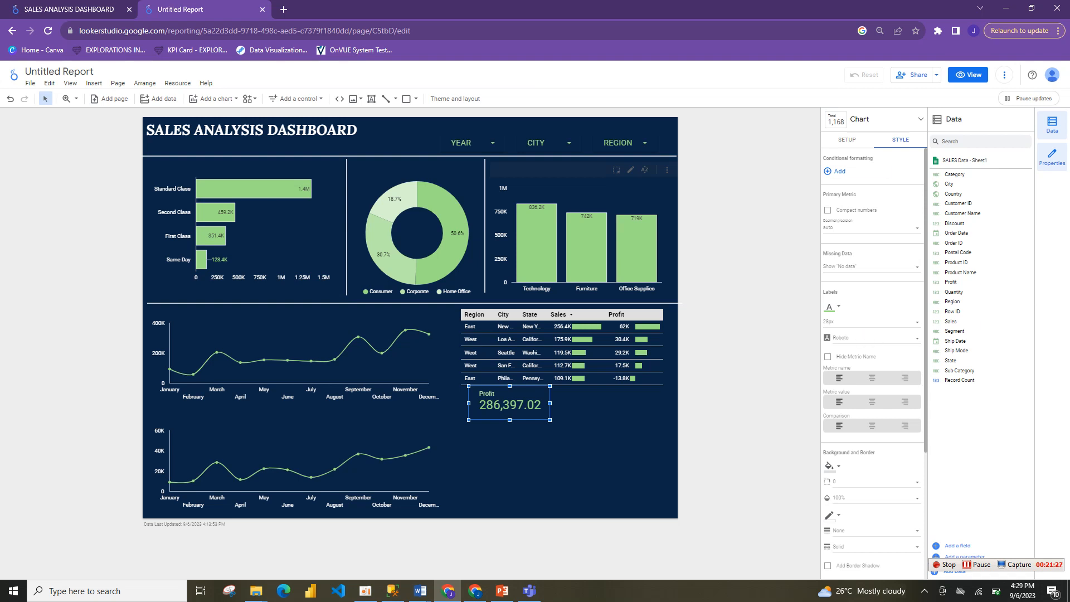
Step: Center the Profit scorecard's metric name, metric value and comparison, and enable compact numbers
{"action": "left_click", "coordinate": [846, 140]}
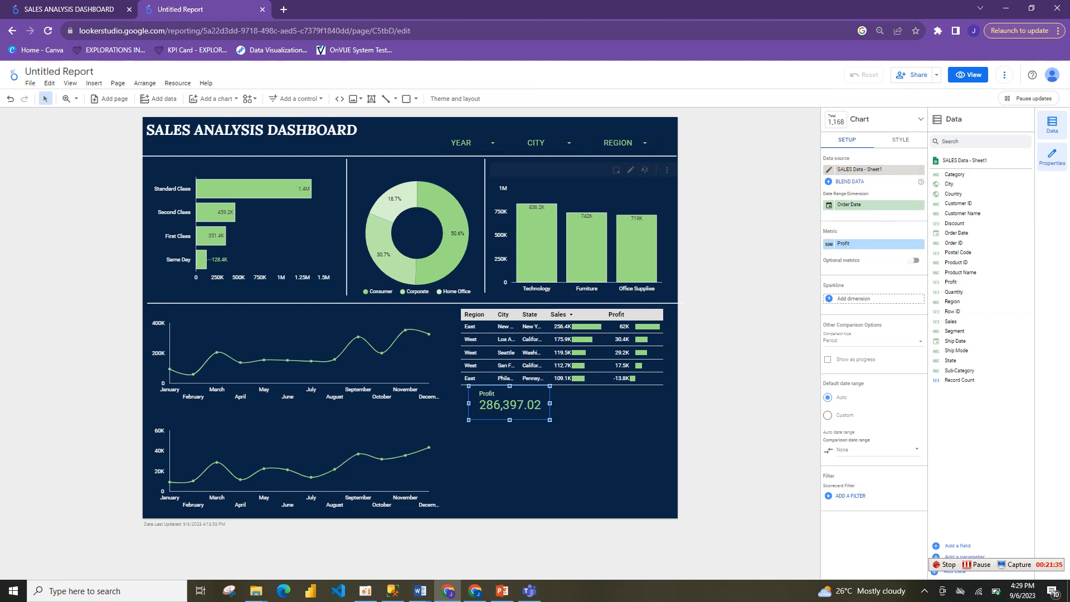
{"action": "left_click", "coordinate": [899, 140]}
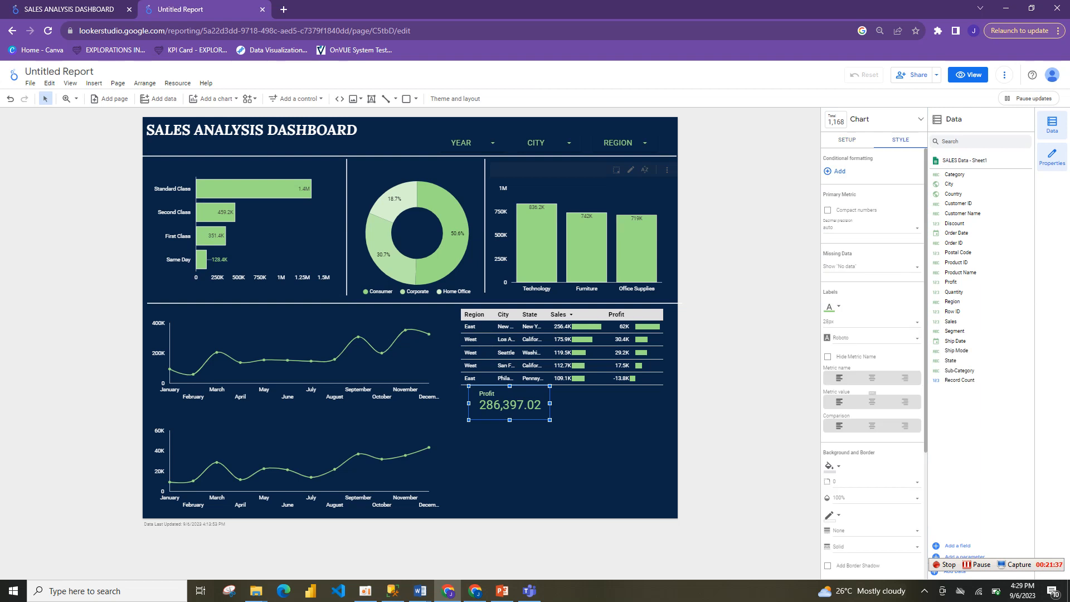
{"action": "left_click", "coordinate": [872, 378]}
{"action": "left_click", "coordinate": [872, 402]}
{"action": "left_click", "coordinate": [872, 425]}
{"action": "left_click", "coordinate": [827, 210]}
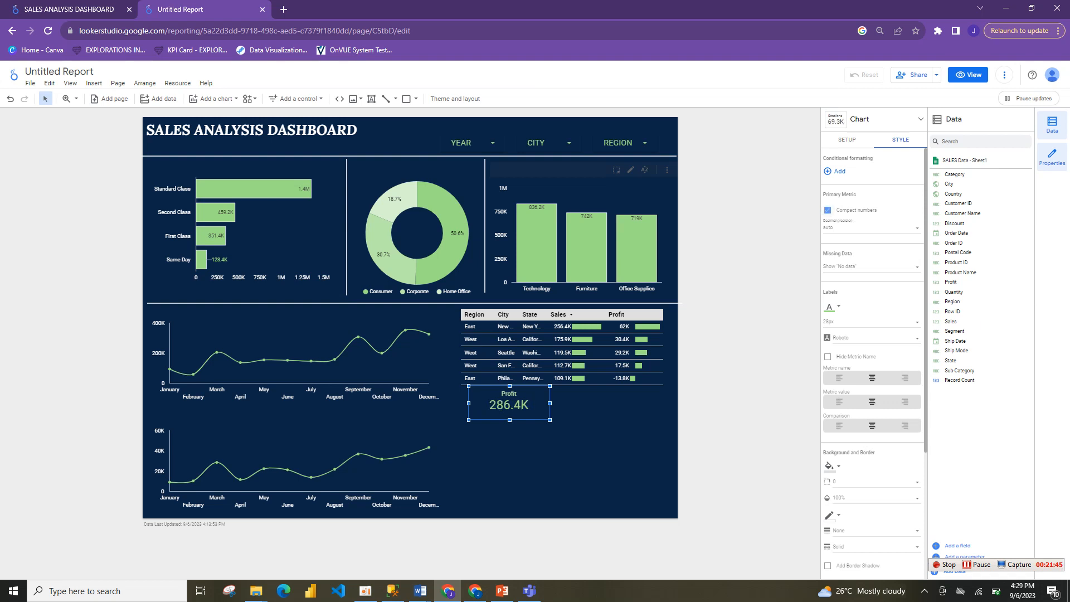
Step: Set the Profit scorecard's decimal precision to 2 and shrink its frame slightly
{"action": "left_click", "coordinate": [869, 227]}
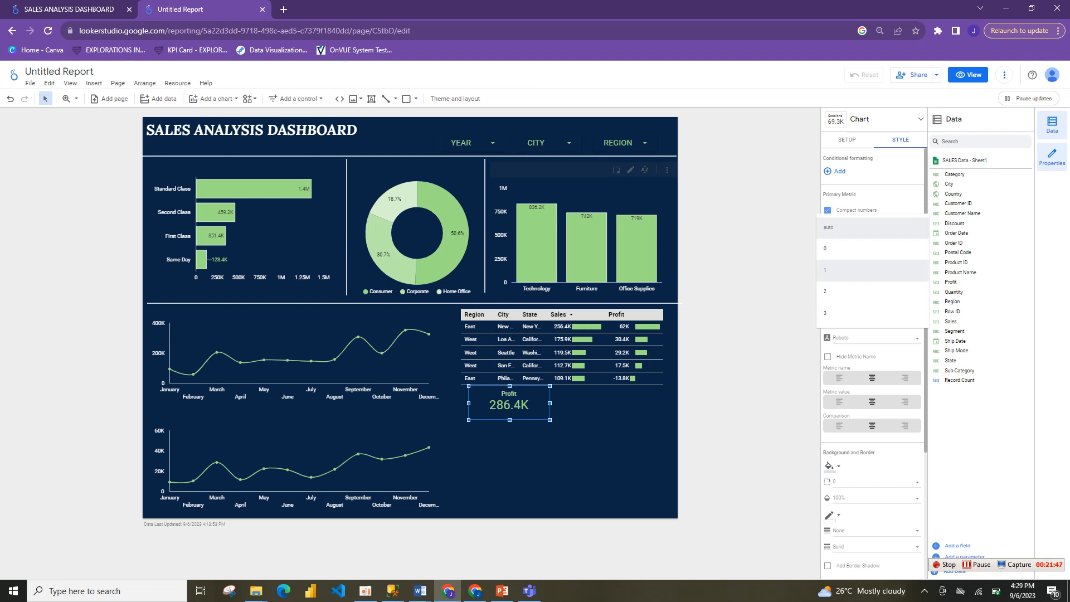
{"action": "left_click", "coordinate": [847, 291]}
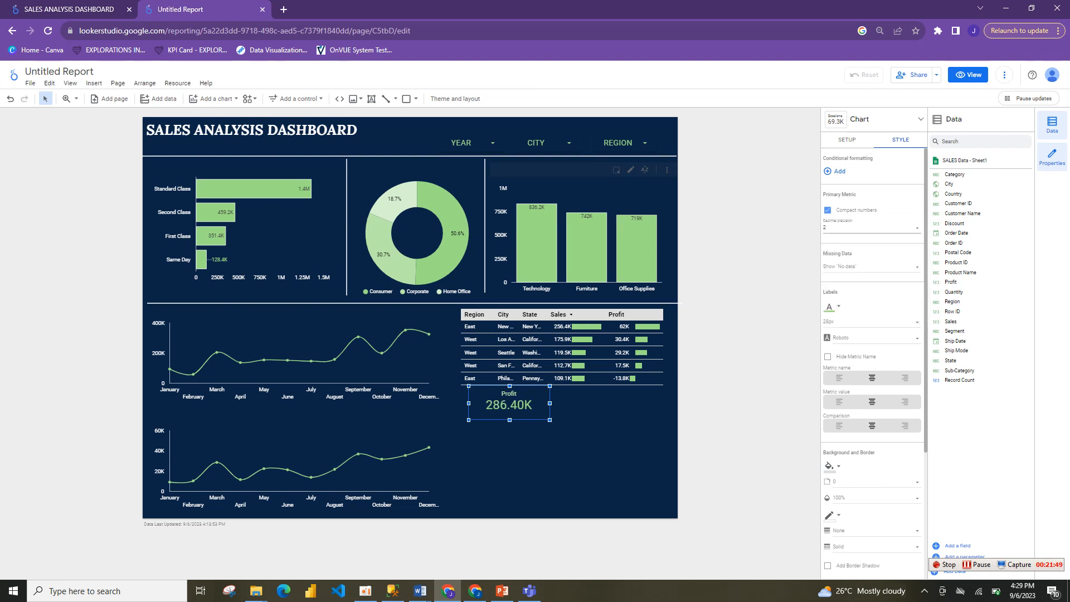
{"action": "left_click_drag", "start_coordinate": [549, 420], "coordinate": [538, 416]}
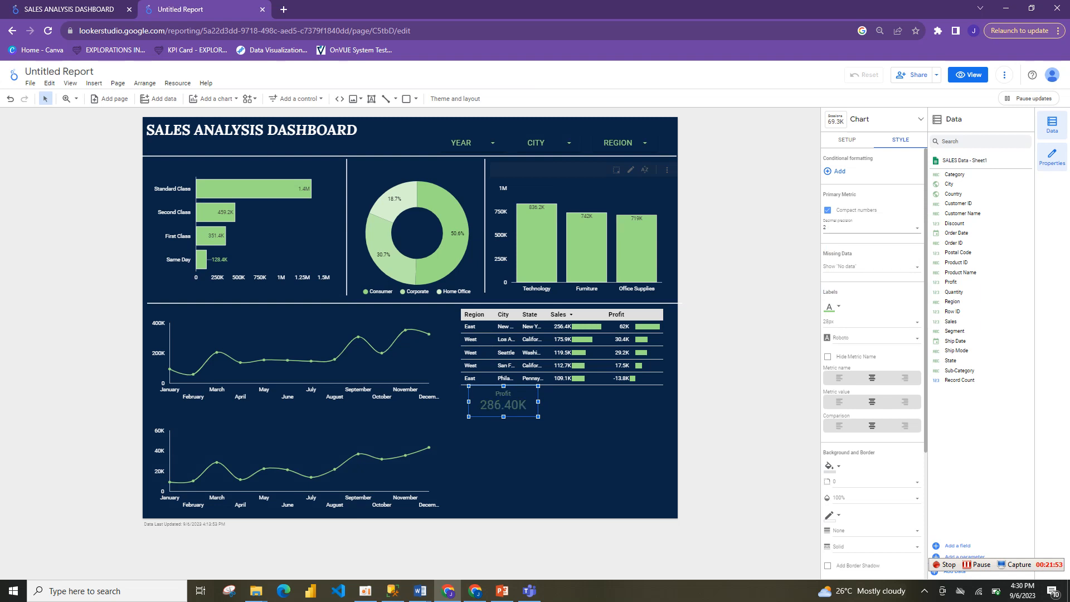
Step: Place a copy of the Profit scorecard directly below the original and change its metric to Sales
{"action": "key", "text": "ctrl+v"}
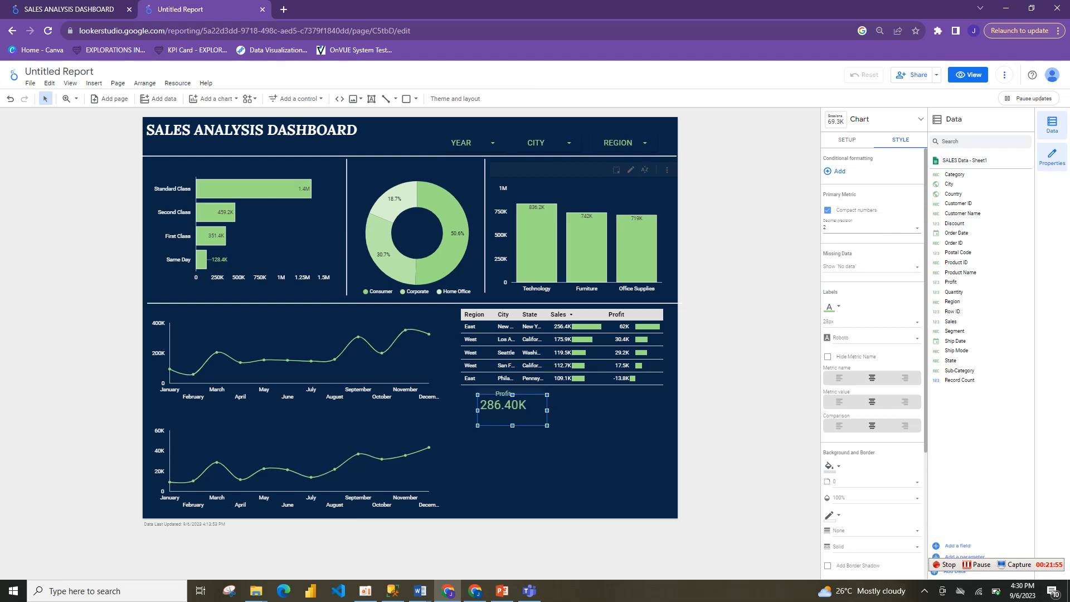
{"action": "left_click_drag", "start_coordinate": [512, 410], "coordinate": [503, 446]}
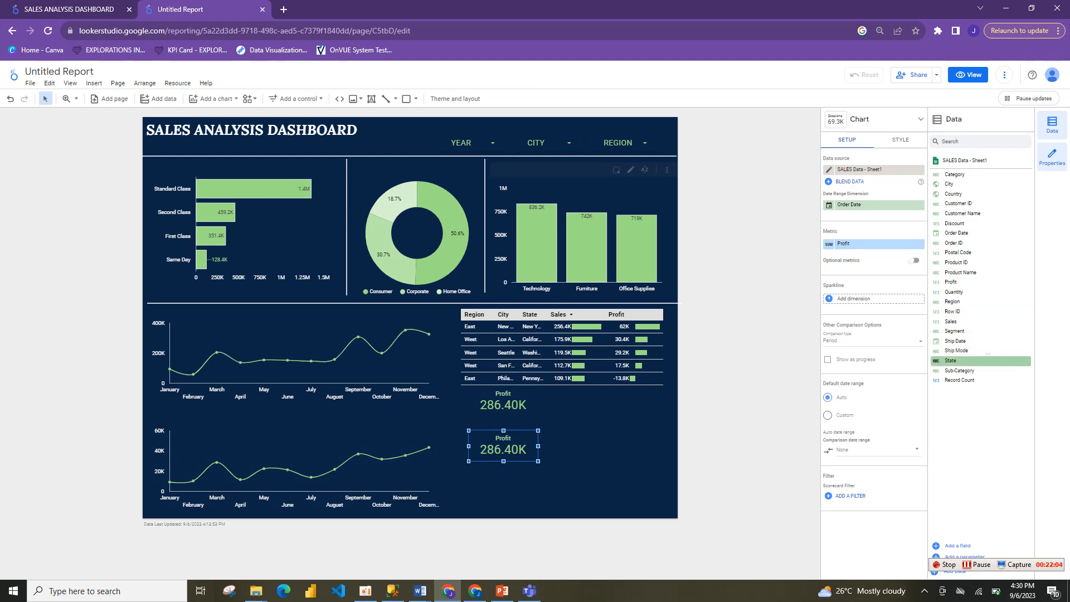
{"action": "left_click_drag", "start_coordinate": [950, 322], "coordinate": [872, 243]}
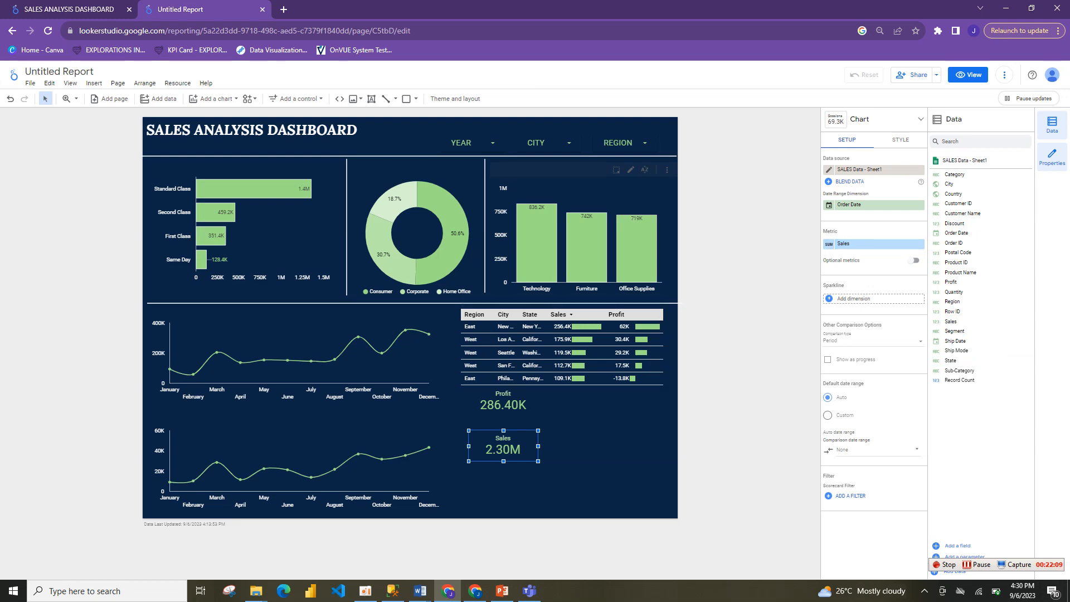
Step: Check the reference dashboard's KPIs, then place another Profit scorecard copy below the Sales scorecard and change its metric to Quantity
{"action": "key", "text": "ctrl+shift+Tab"}
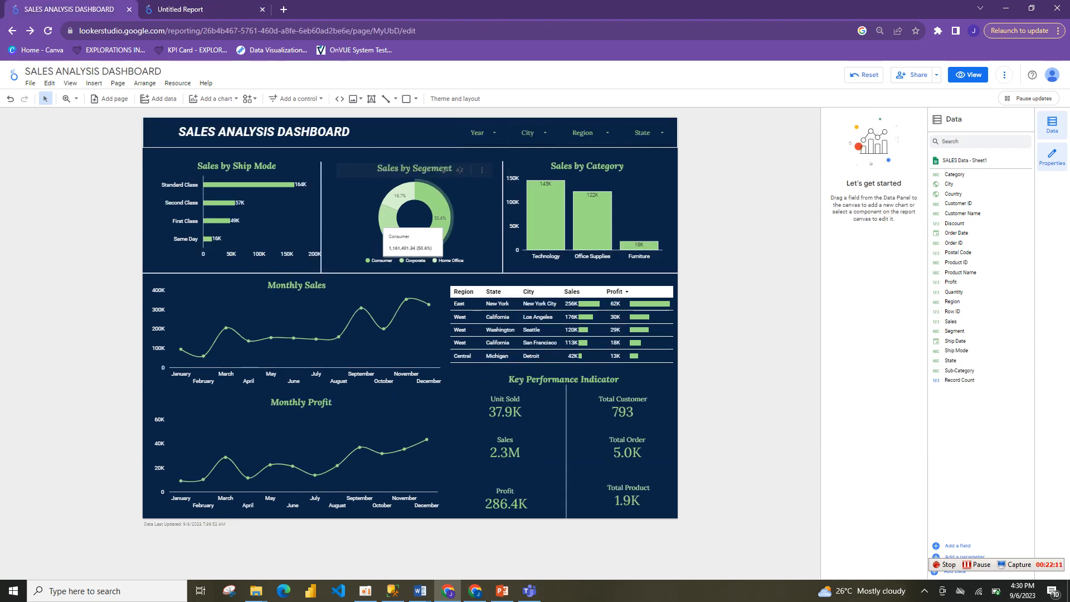
{"action": "key", "text": "ctrl+Tab"}
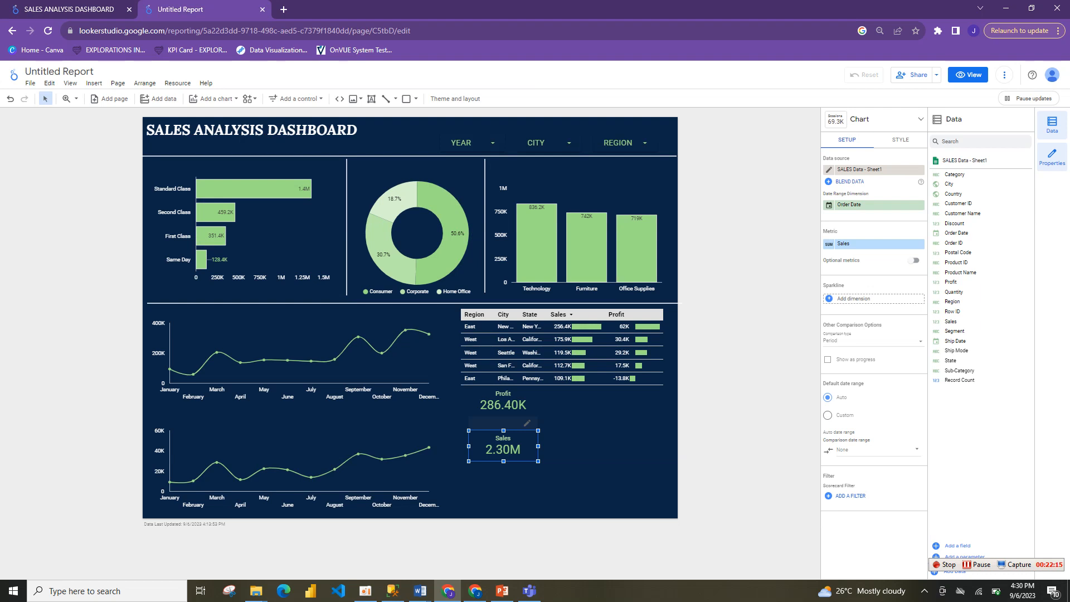
{"action": "key", "text": "ctrl+v"}
{"action": "left_click_drag", "start_coordinate": [521, 420], "coordinate": [504, 495]}
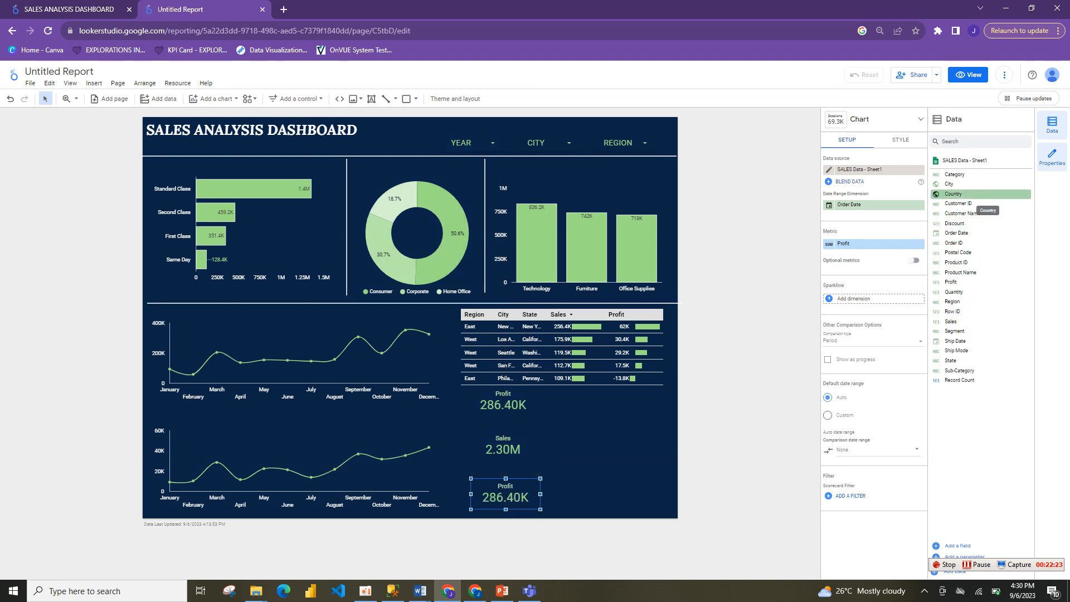
{"action": "left_click_drag", "start_coordinate": [953, 292], "coordinate": [861, 245]}
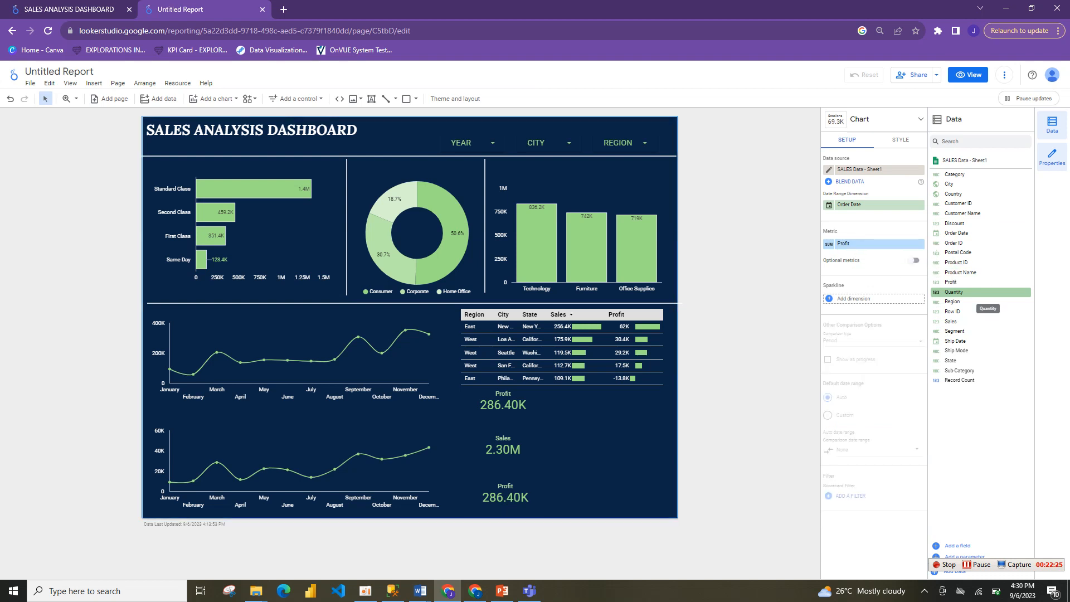
Step: Rename the Quantity scorecard's metric as Unit Sold
{"action": "left_click", "coordinate": [828, 244]}
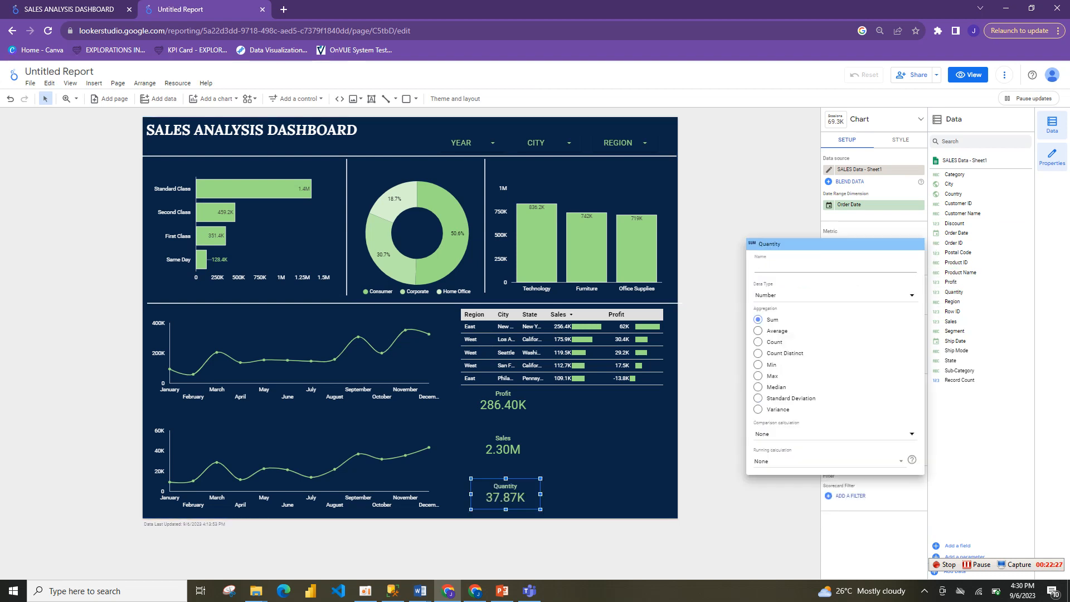
{"action": "type", "text": "Unit"}
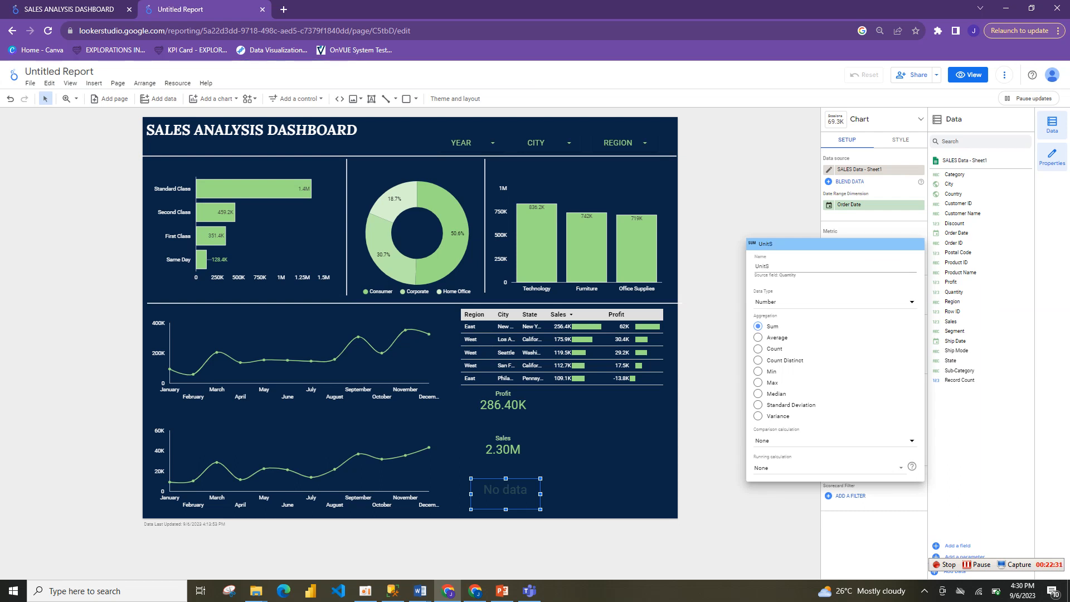
{"action": "type", "text": " Sold"}
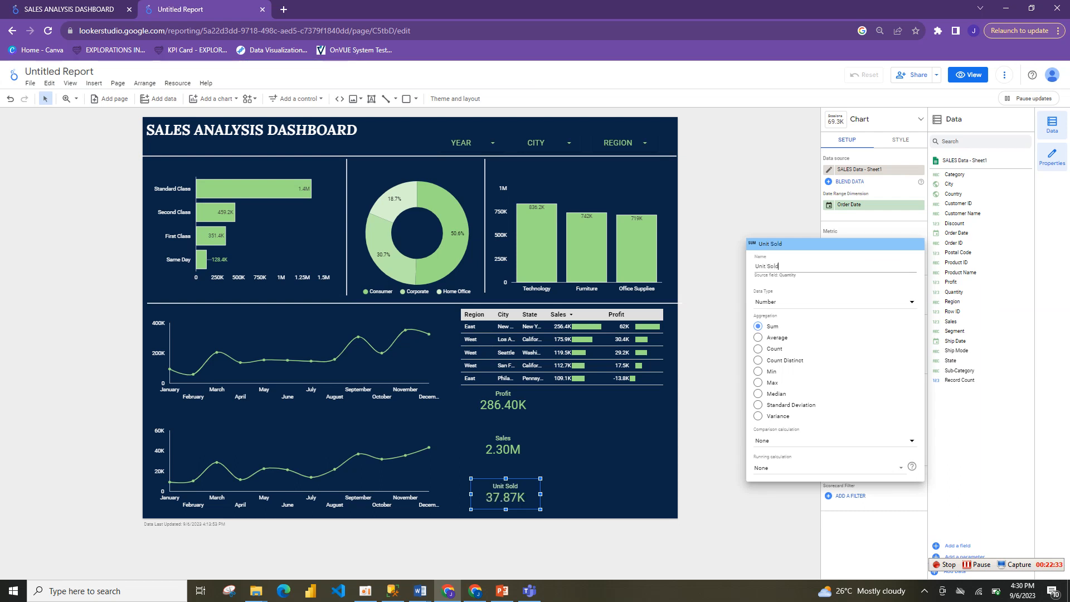
{"action": "key", "text": "Return"}
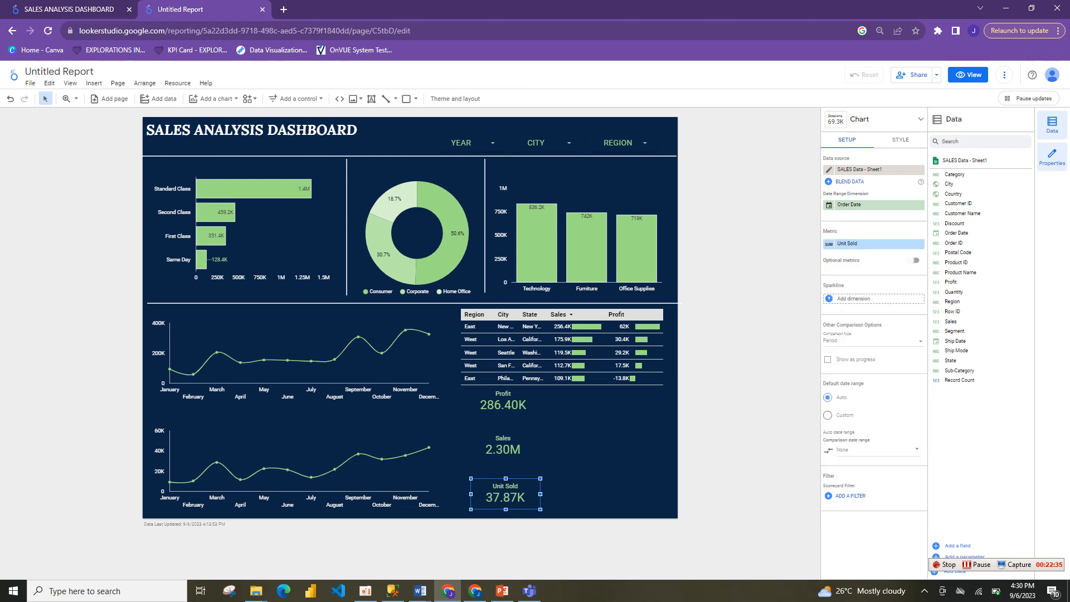
Step: Draw a vertical divider line beside the scorecards, from the regional table down to the page's bottom edge, and color it white
{"action": "left_click", "coordinate": [524, 443]}
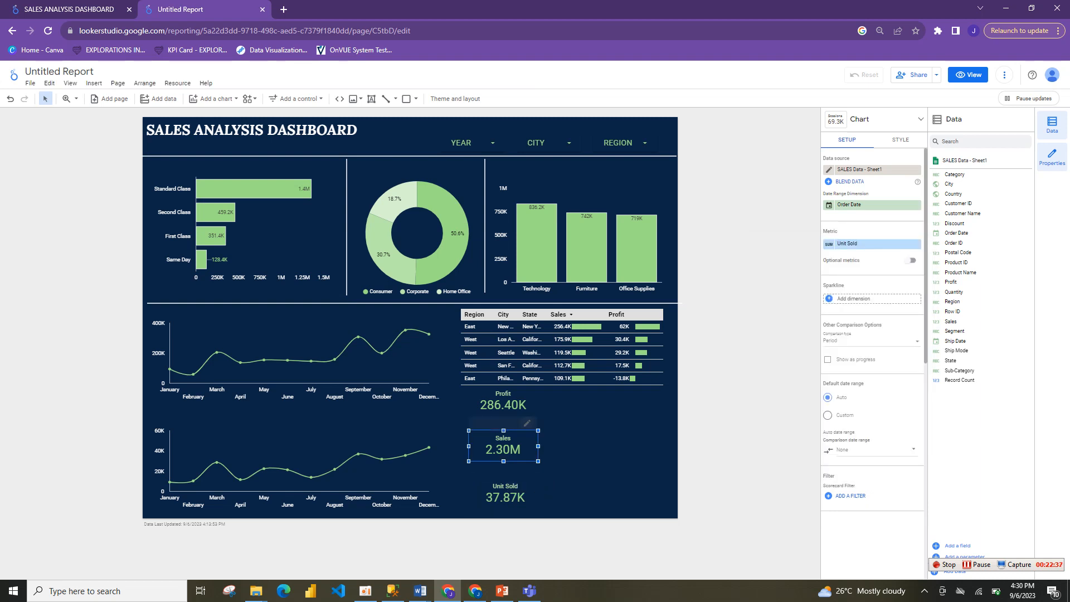
{"action": "left_click", "coordinate": [524, 390]}
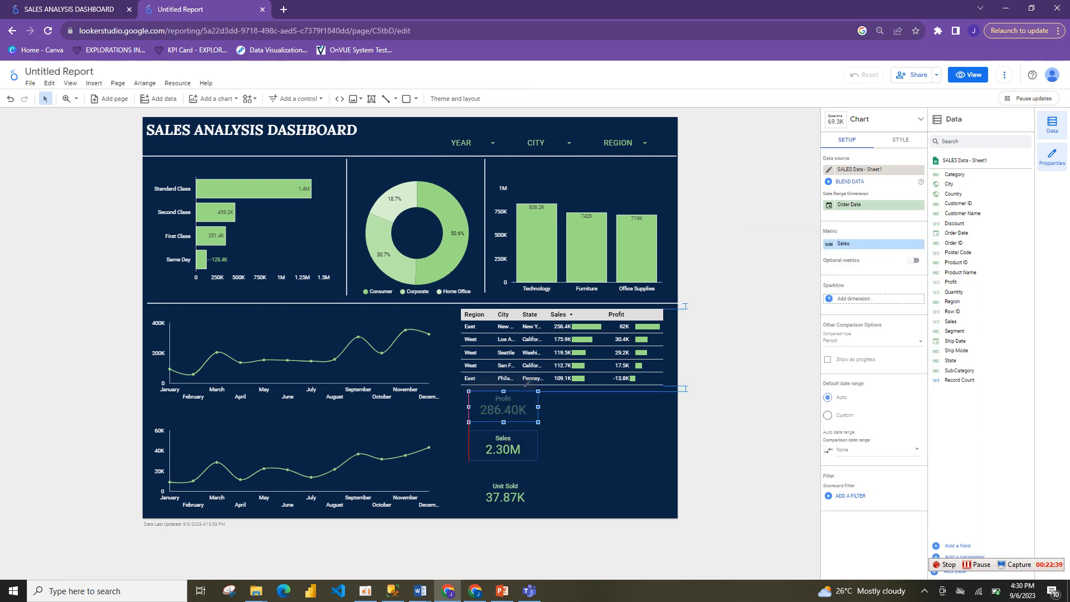
{"action": "left_click", "coordinate": [386, 99]}
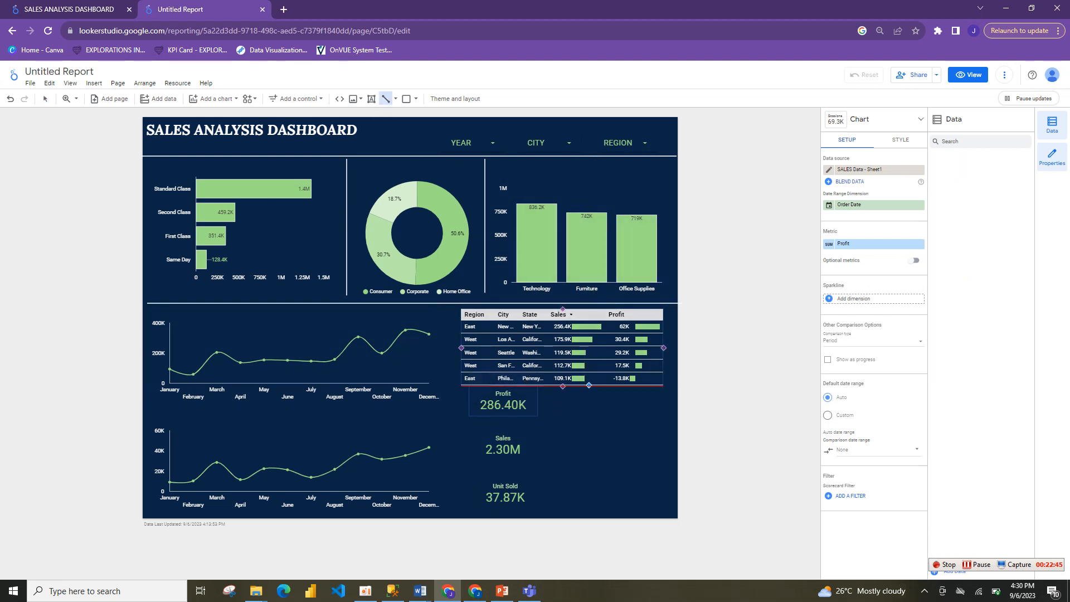
{"action": "left_click_drag", "start_coordinate": [588, 384], "coordinate": [589, 518]}
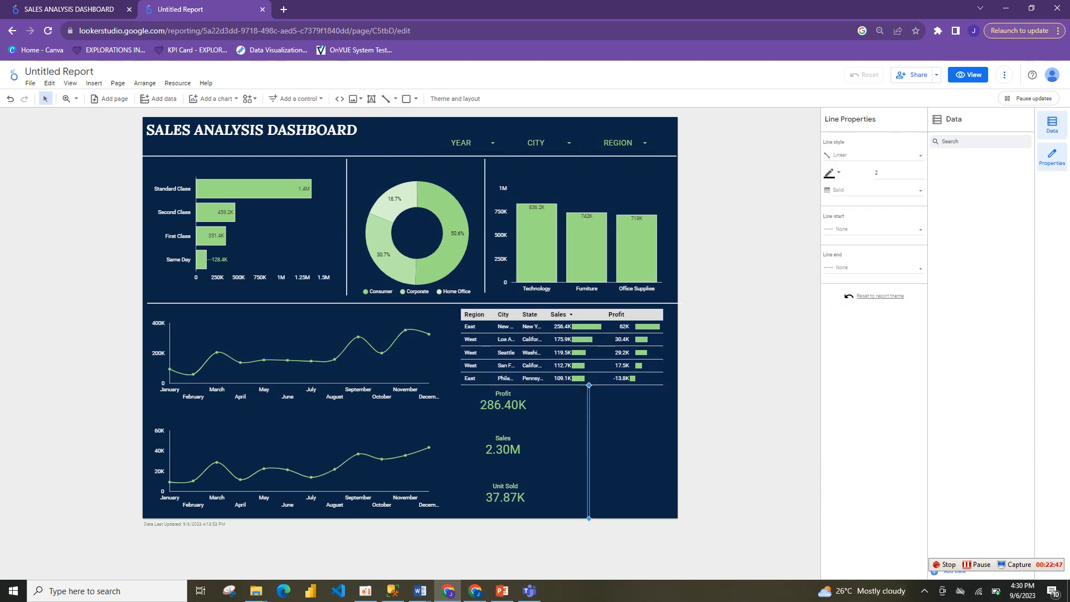
{"action": "left_click", "coordinate": [830, 173]}
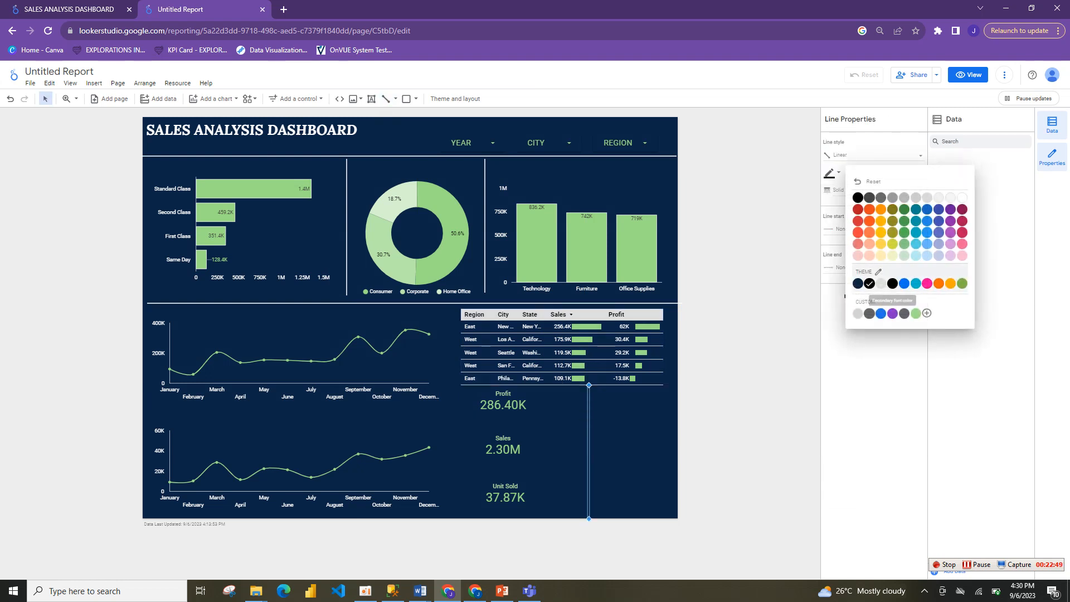
{"action": "left_click", "coordinate": [962, 198]}
{"action": "left_click", "coordinate": [749, 290]}
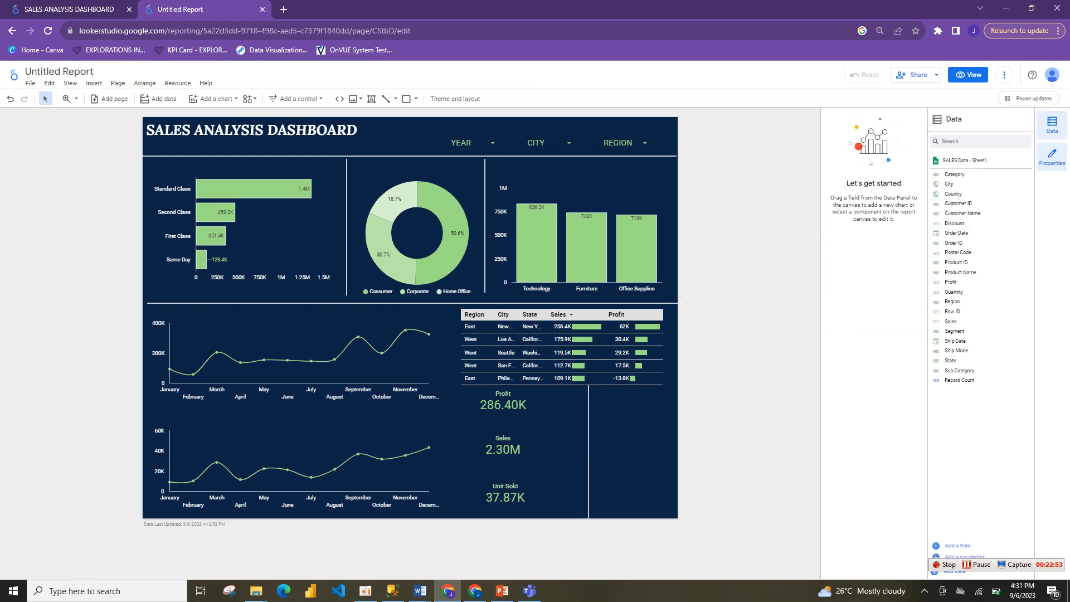
Step: Place a copy of the Profit scorecard on the other side of the divider and change its metric to Customer Name
{"action": "key", "text": "ctrl+v"}
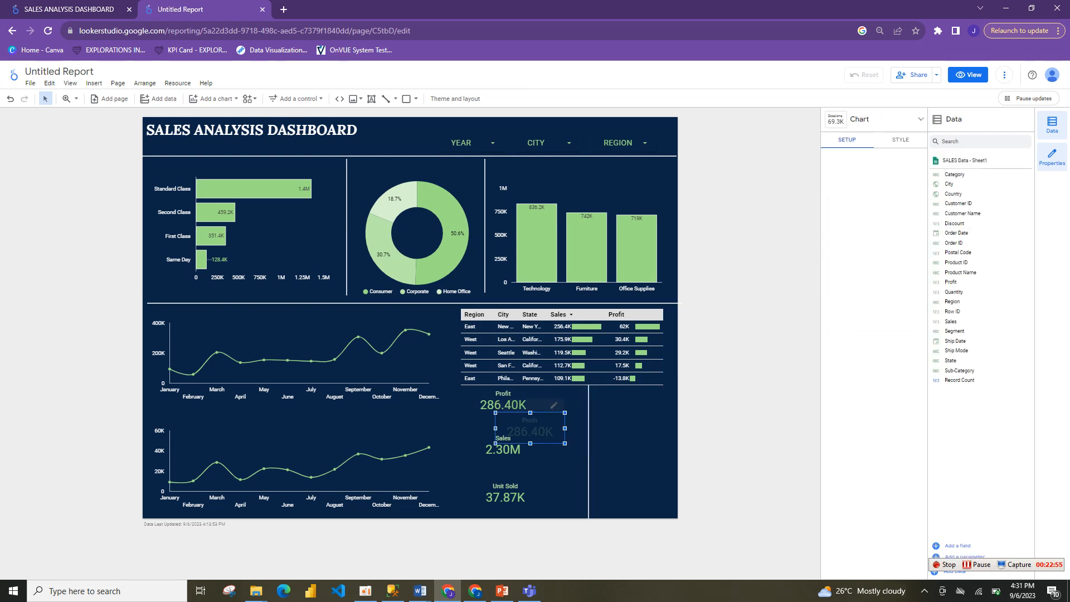
{"action": "left_click_drag", "start_coordinate": [530, 428], "coordinate": [655, 382]}
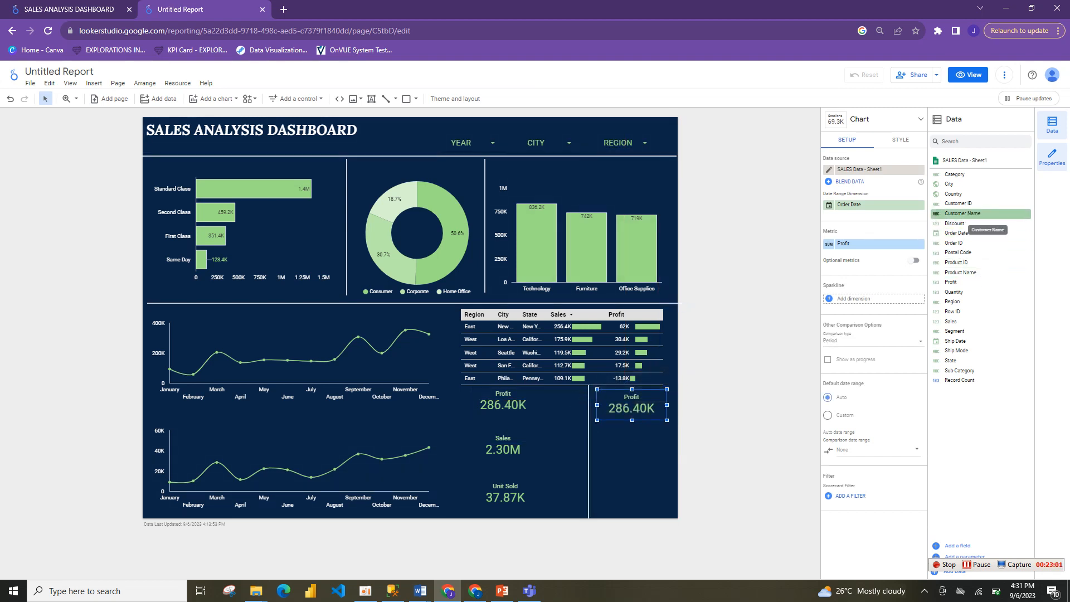
{"action": "left_click_drag", "start_coordinate": [962, 213], "coordinate": [849, 244]}
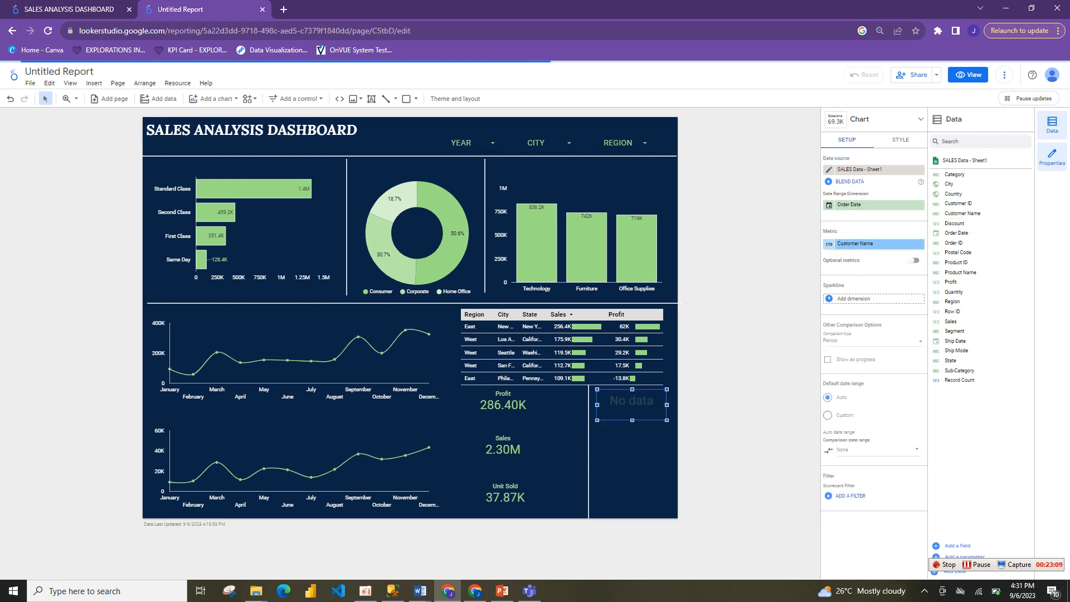
Step: Rename the Customer Name scorecard's metric as Total Customer
{"action": "left_click", "coordinate": [828, 244]}
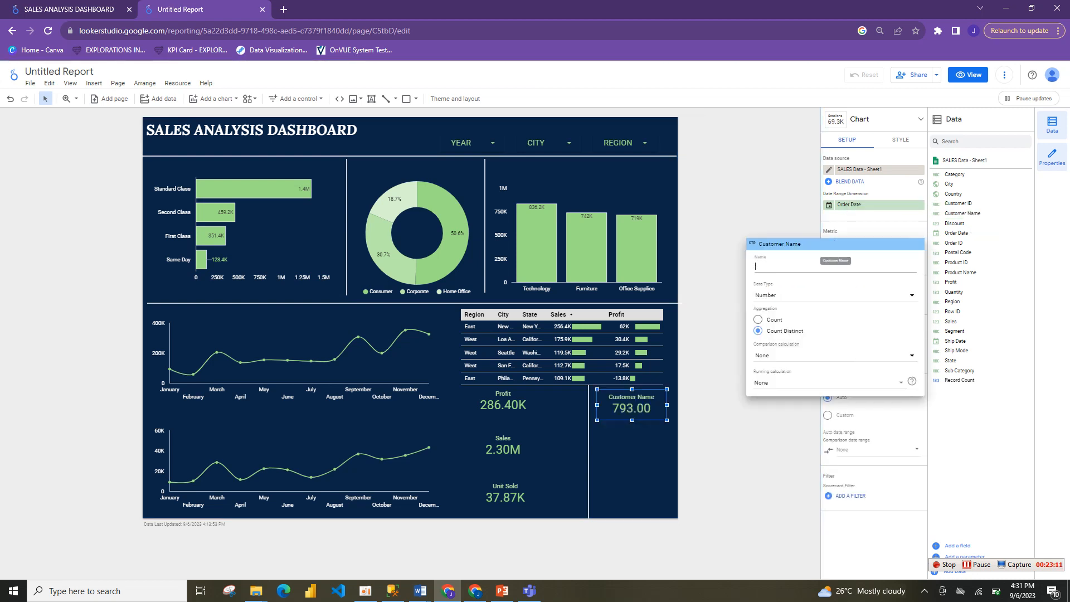
{"action": "type", "text": "Total Customer"}
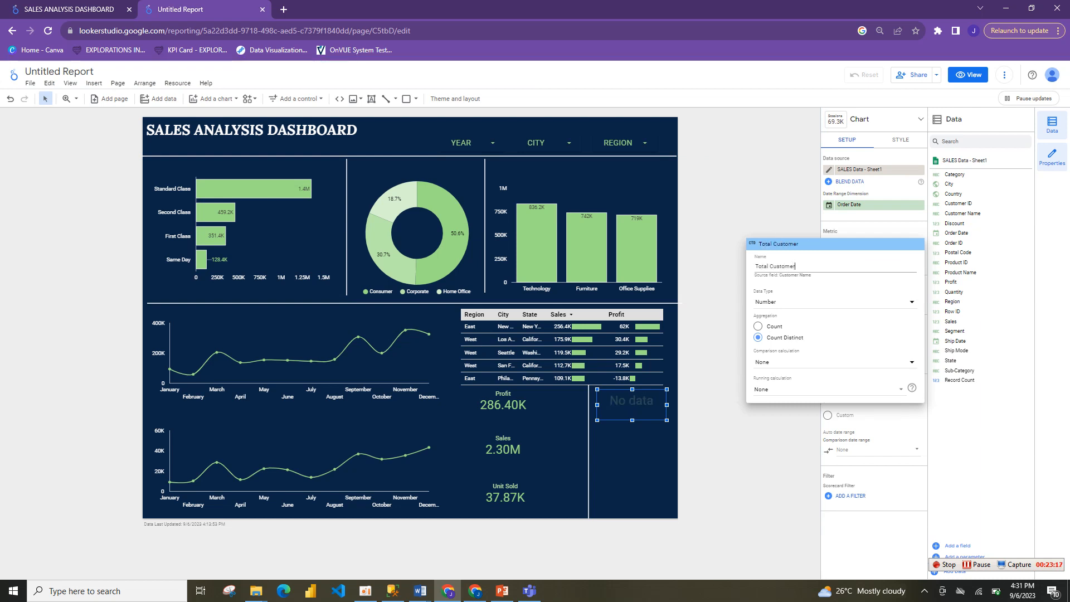
{"action": "key", "text": "Return"}
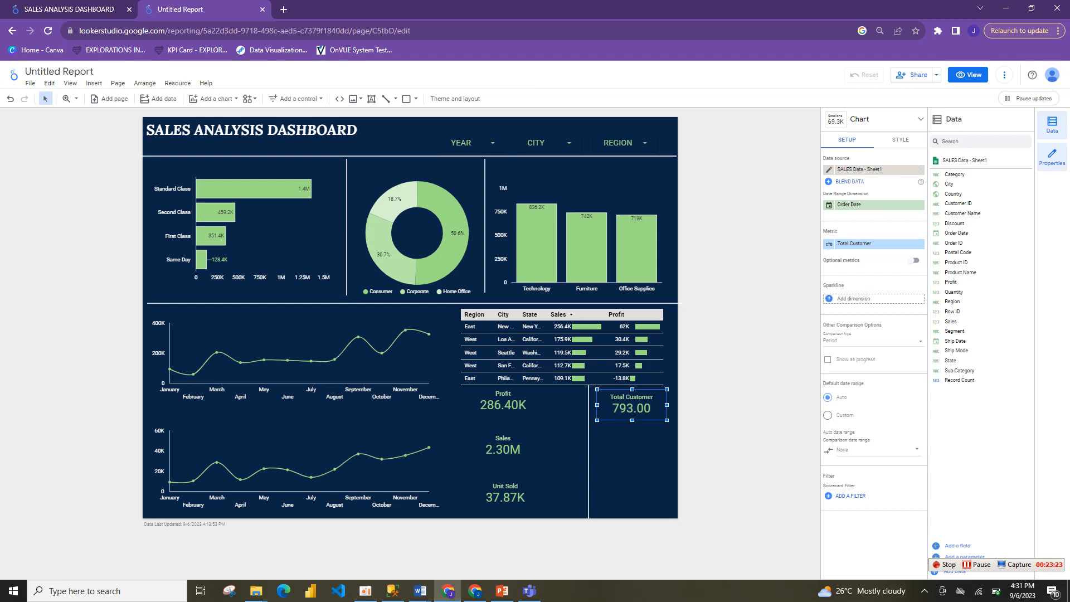
Step: Set the Total Customer scorecard's decimal precision to 0
{"action": "left_click", "coordinate": [901, 121]}
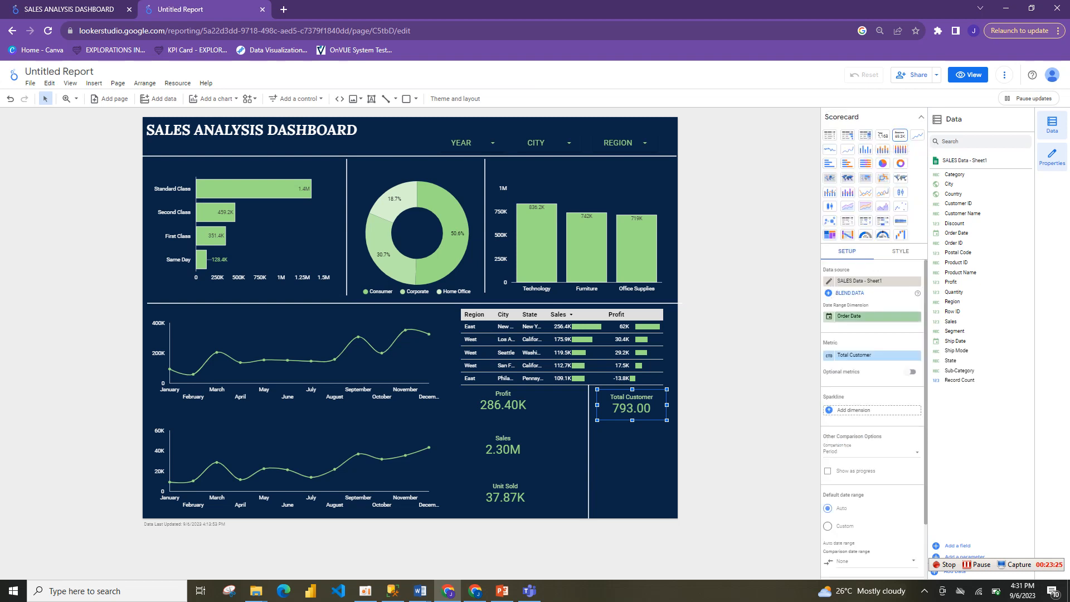
{"action": "left_click", "coordinate": [921, 118]}
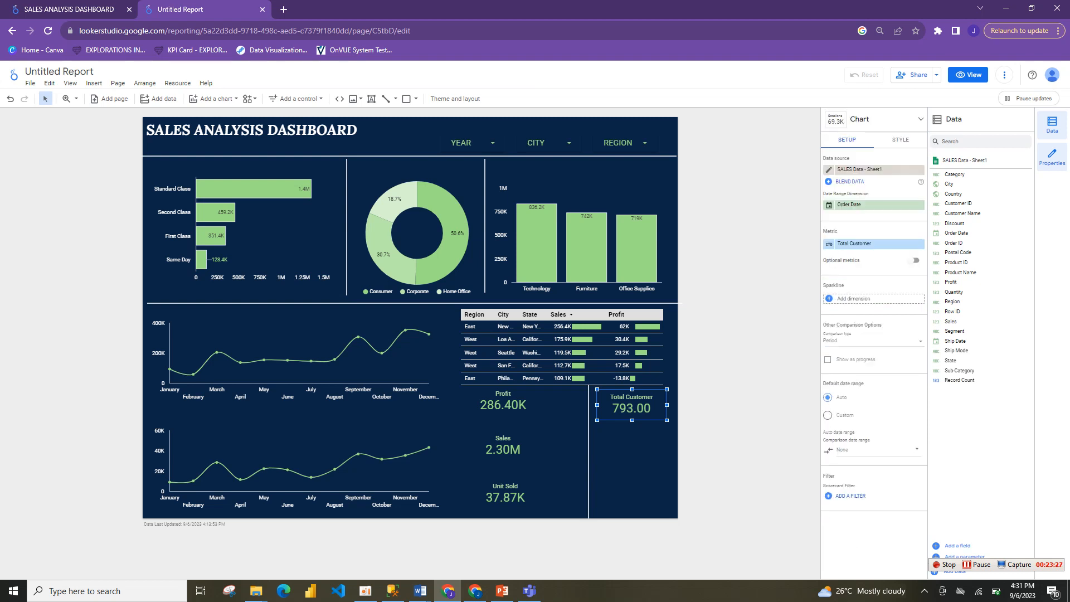
{"action": "left_click", "coordinate": [901, 140]}
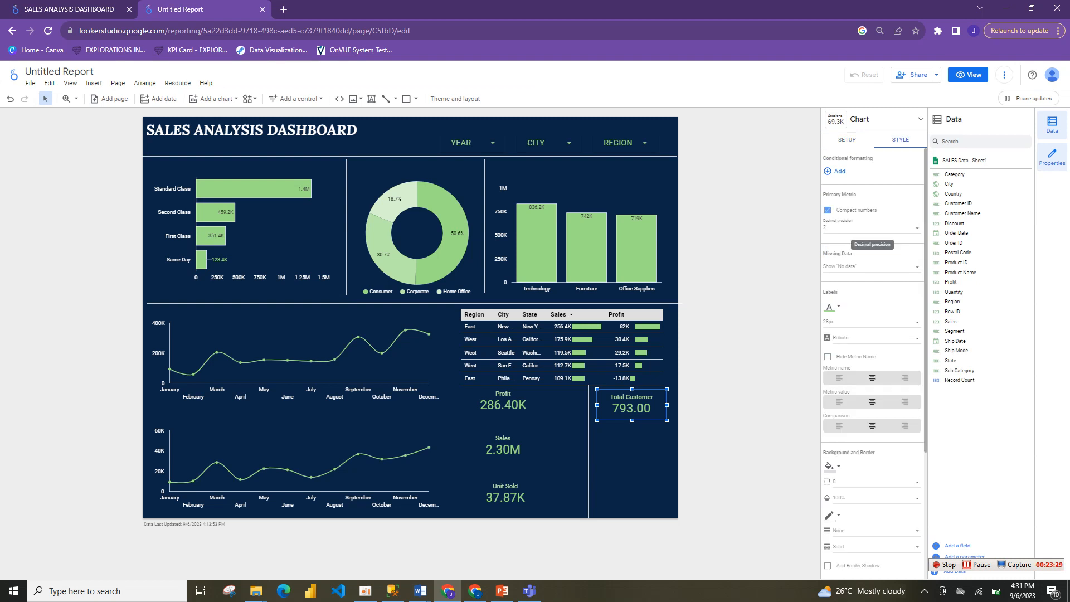
{"action": "left_click", "coordinate": [872, 227]}
{"action": "left_click", "coordinate": [852, 183]}
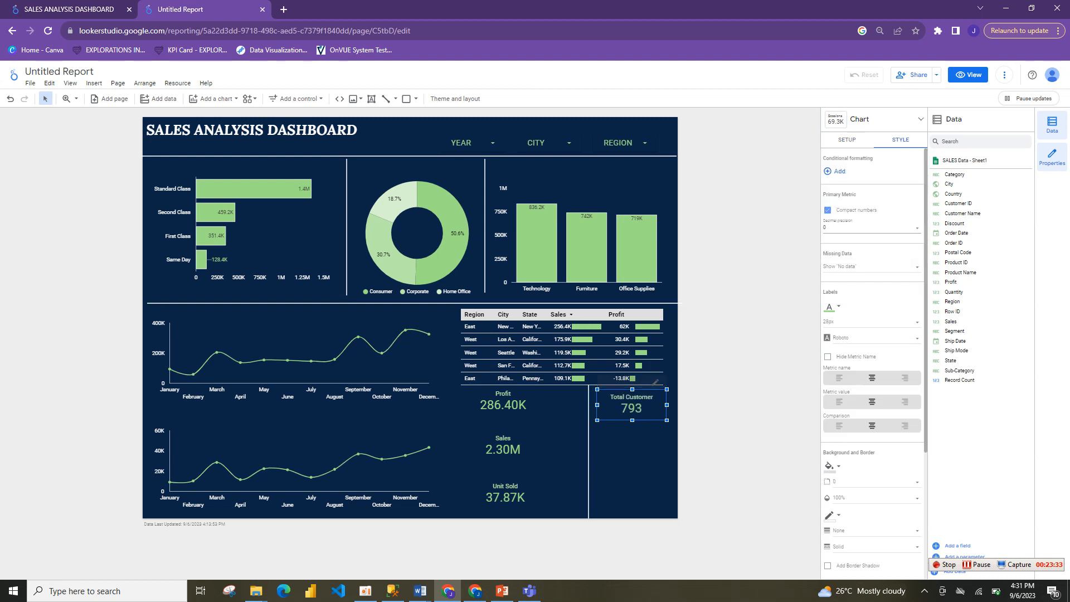
Step: Duplicate the Total Customer scorecard, place the copy below it, and change the copy's metric to Product Name
{"action": "key", "text": "ctrl+d"}
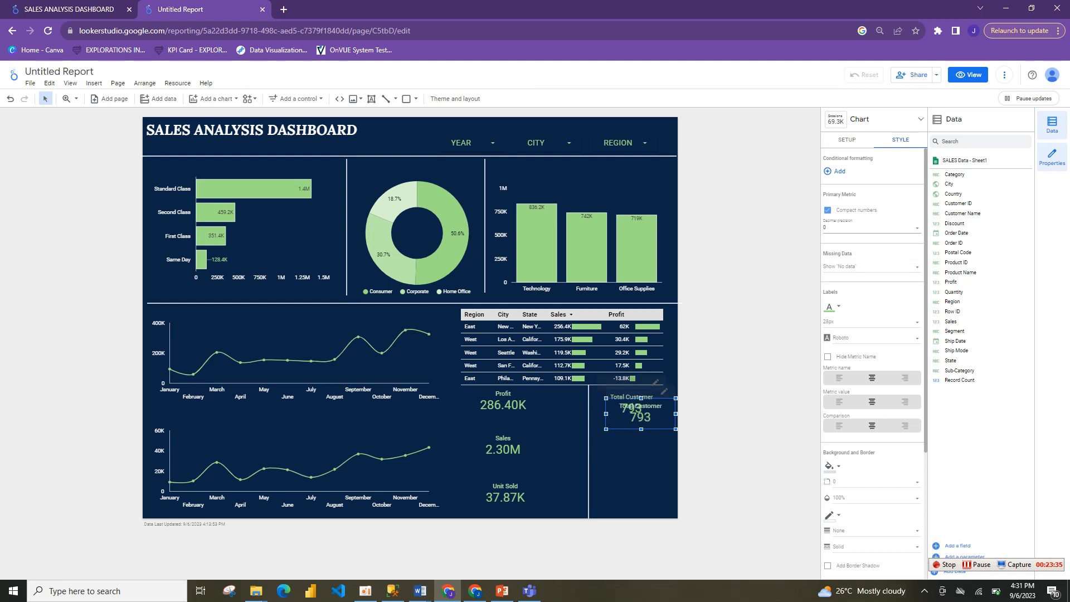
{"action": "left_click_drag", "start_coordinate": [641, 415], "coordinate": [623, 448]}
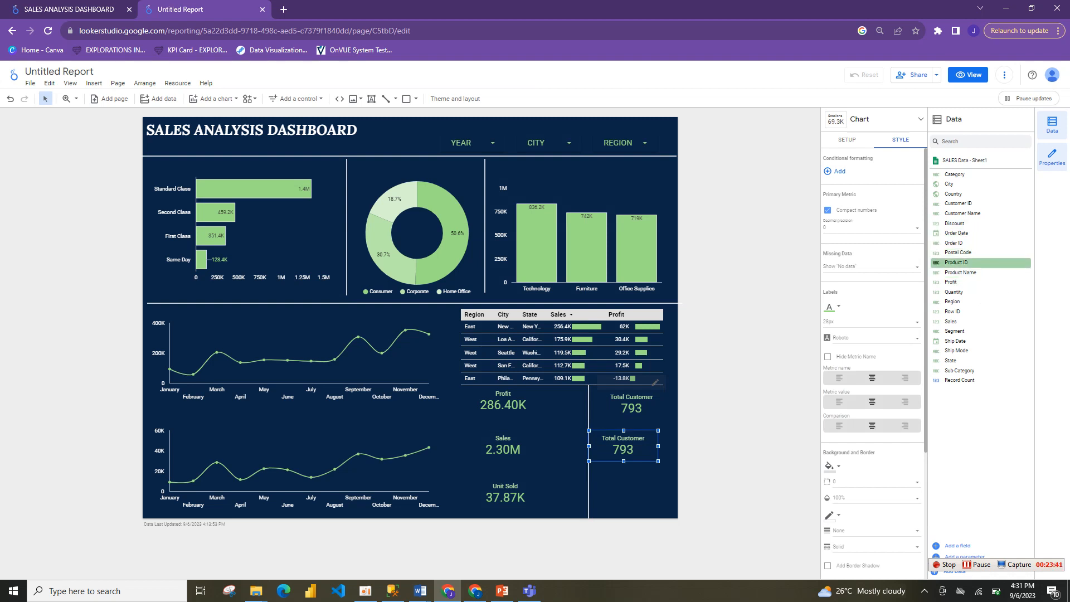
{"action": "mouse_move", "coordinate": [960, 272]}
{"action": "left_mouse_down"}
{"action": "mouse_move", "coordinate": [870, 268]}
{"action": "mouse_move", "coordinate": [860, 289]}
{"action": "mouse_move", "coordinate": [979, 277]}
{"action": "left_mouse_up"}
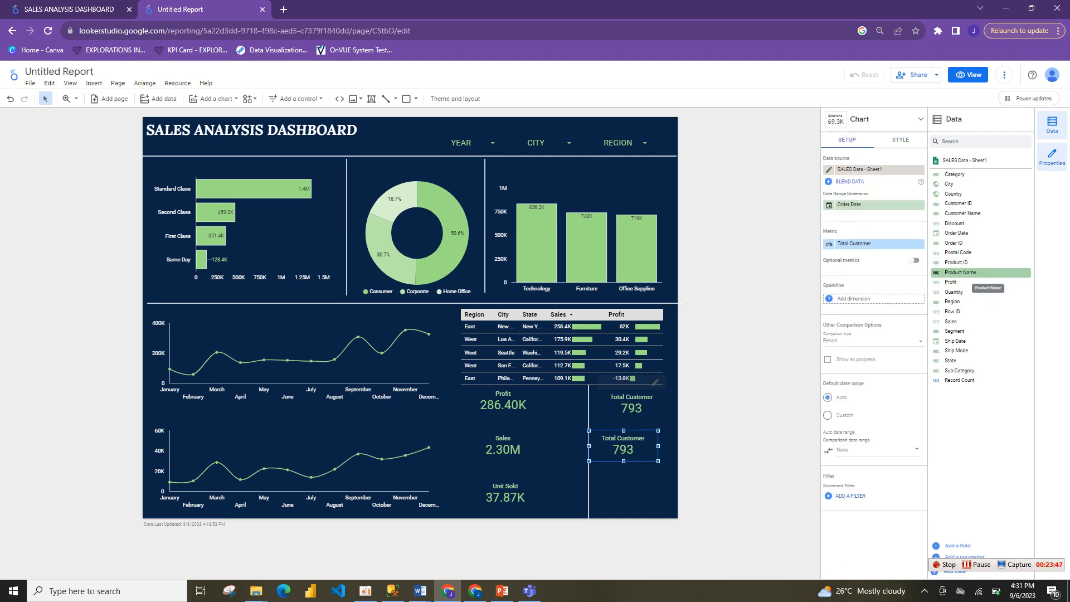
{"action": "left_click_drag", "start_coordinate": [970, 272], "coordinate": [869, 244]}
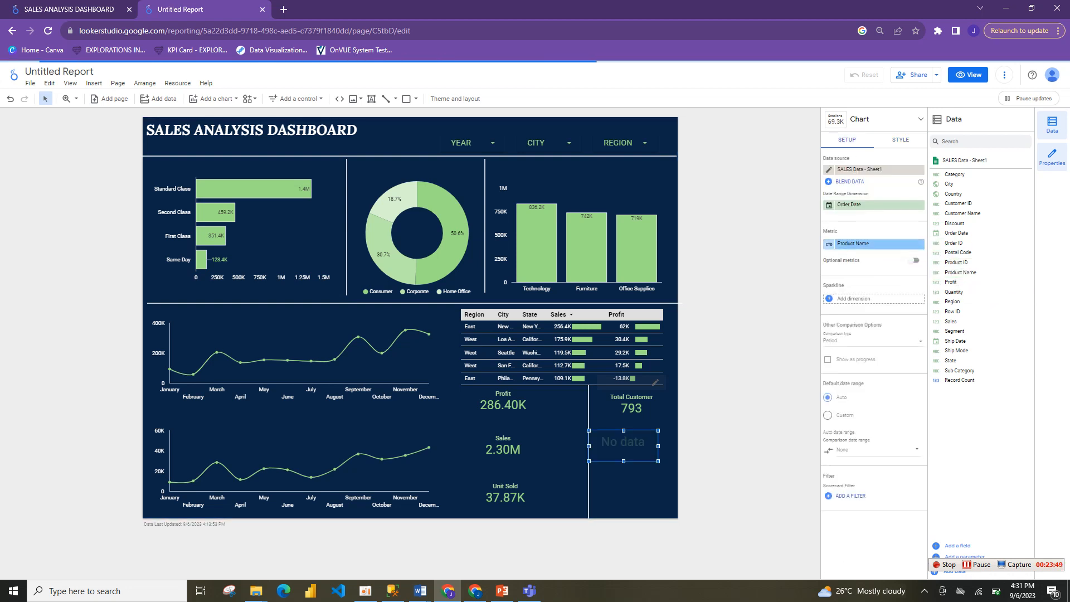
Step: Rename the Product Name scorecard's metric as Total Product
{"action": "left_click", "coordinate": [829, 244]}
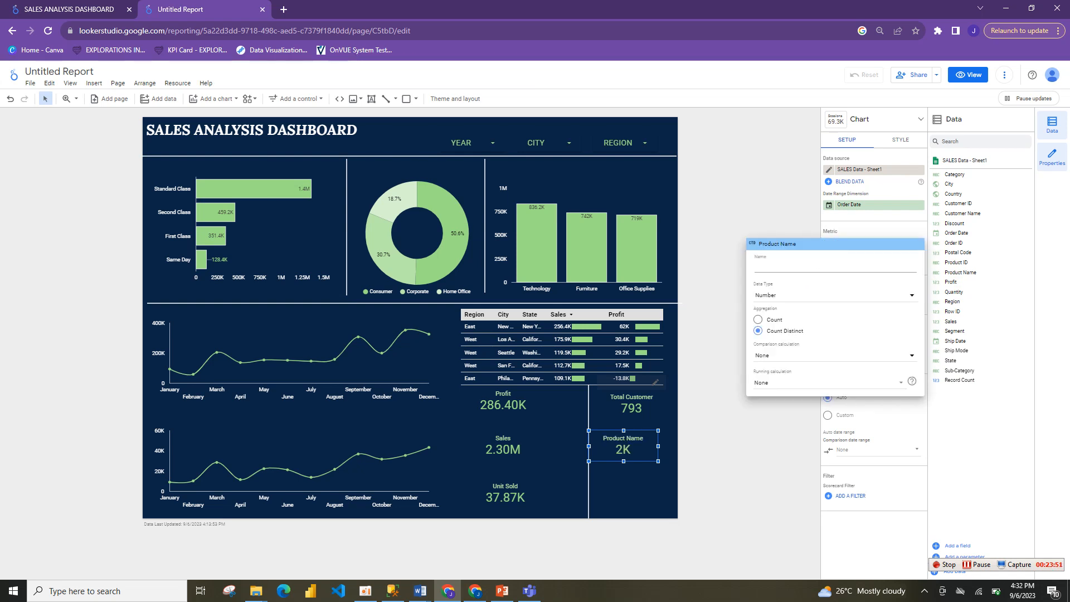
{"action": "type", "text": "Tota"}
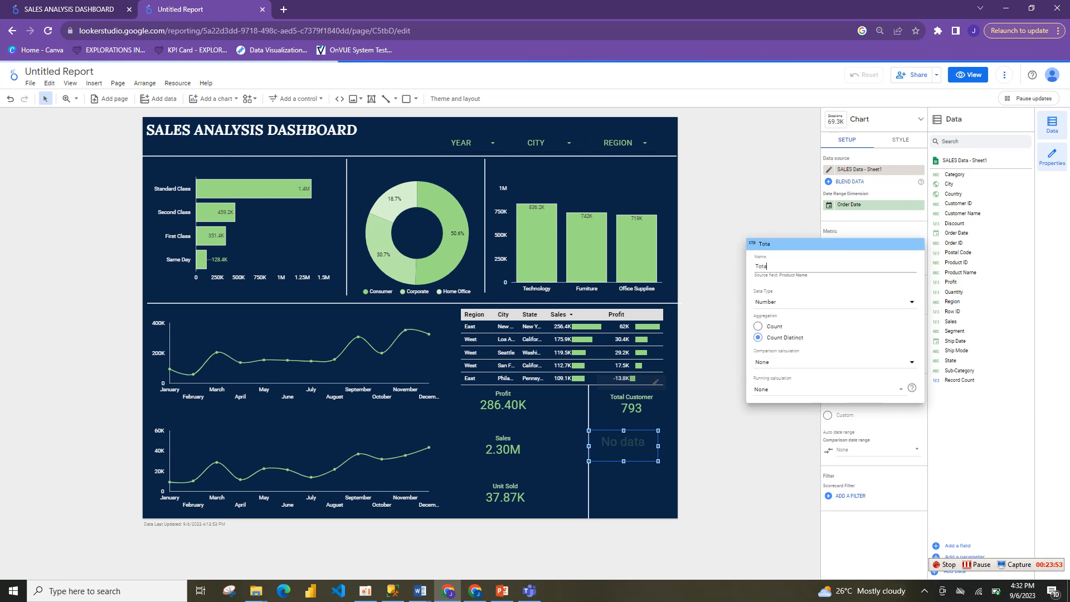
{"action": "type", "text": "l Product"}
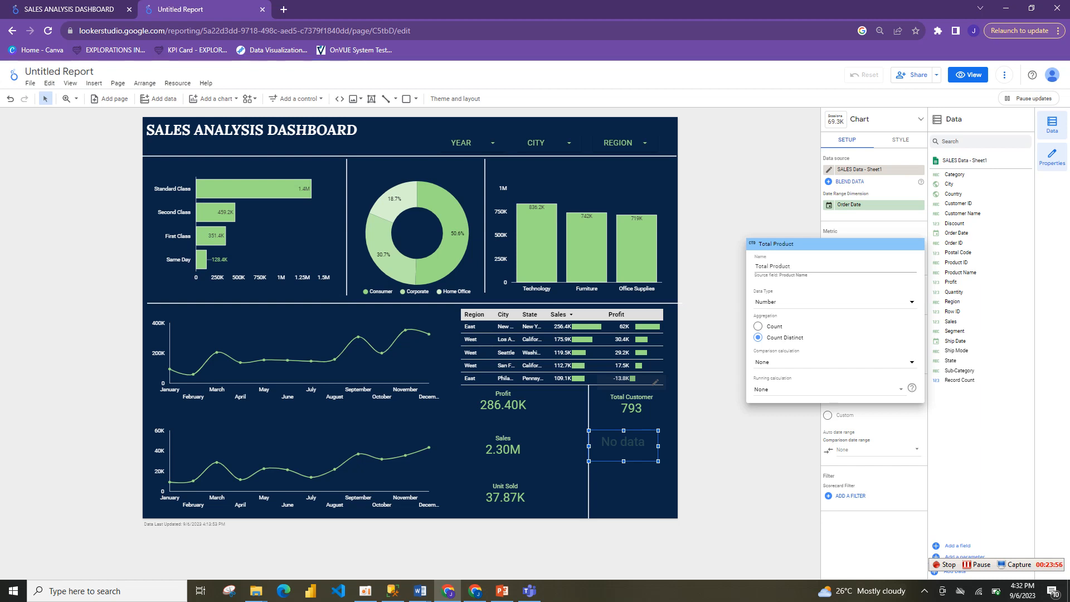
{"action": "key", "text": "Return"}
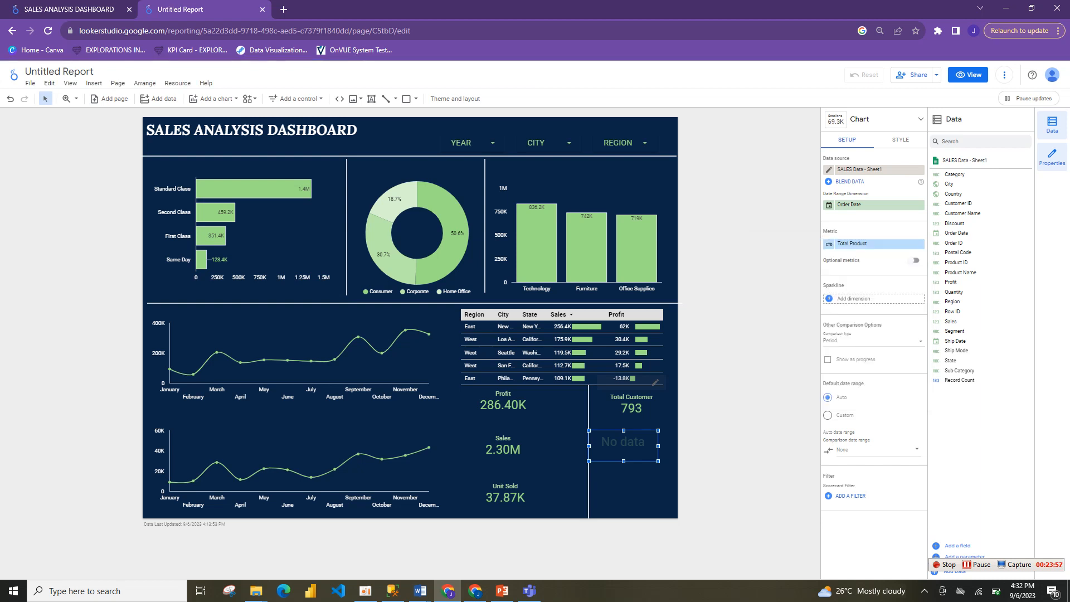
Step: Compare with the reference dashboard's KPI section and widen the Total Product scorecard slightly
{"action": "key", "text": "ctrl+Tab"}
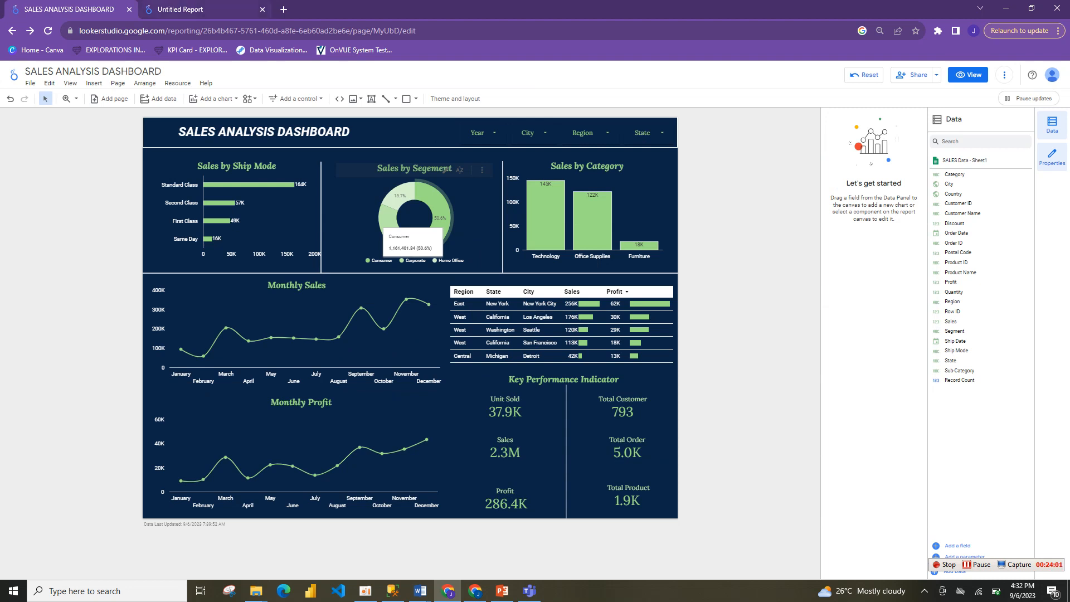
{"action": "key", "text": "ctrl+Tab"}
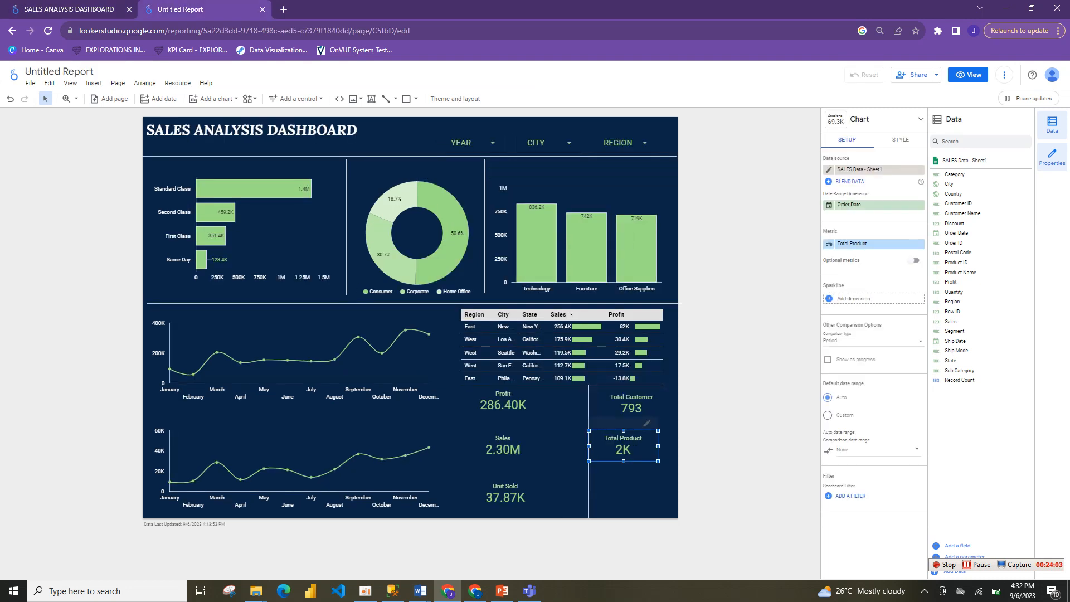
{"action": "left_click_drag", "start_coordinate": [658, 445], "coordinate": [663, 446]}
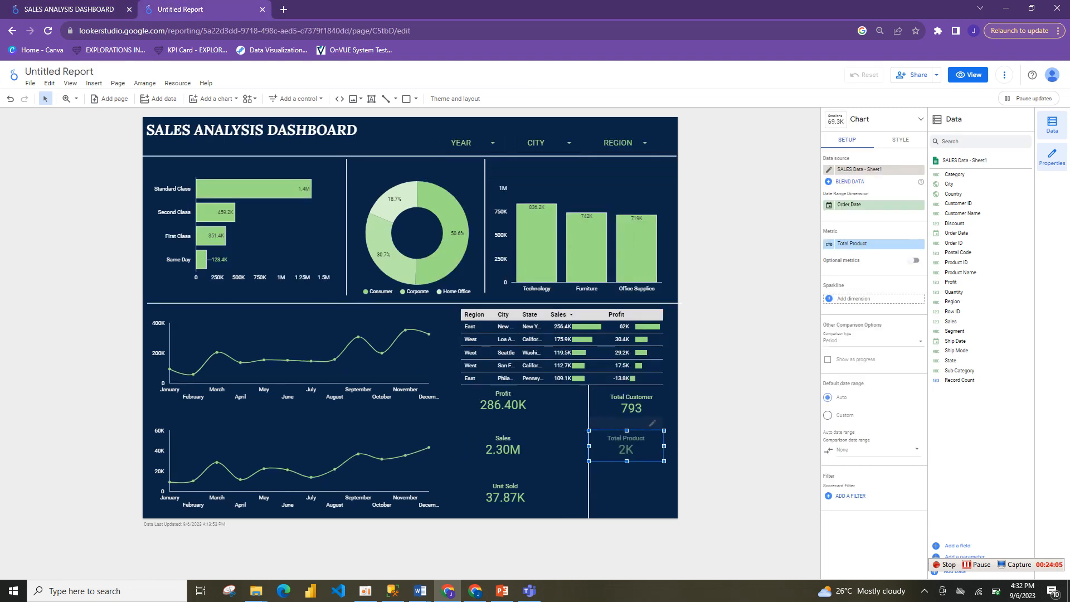
{"action": "key", "text": "ctrl+Tab"}
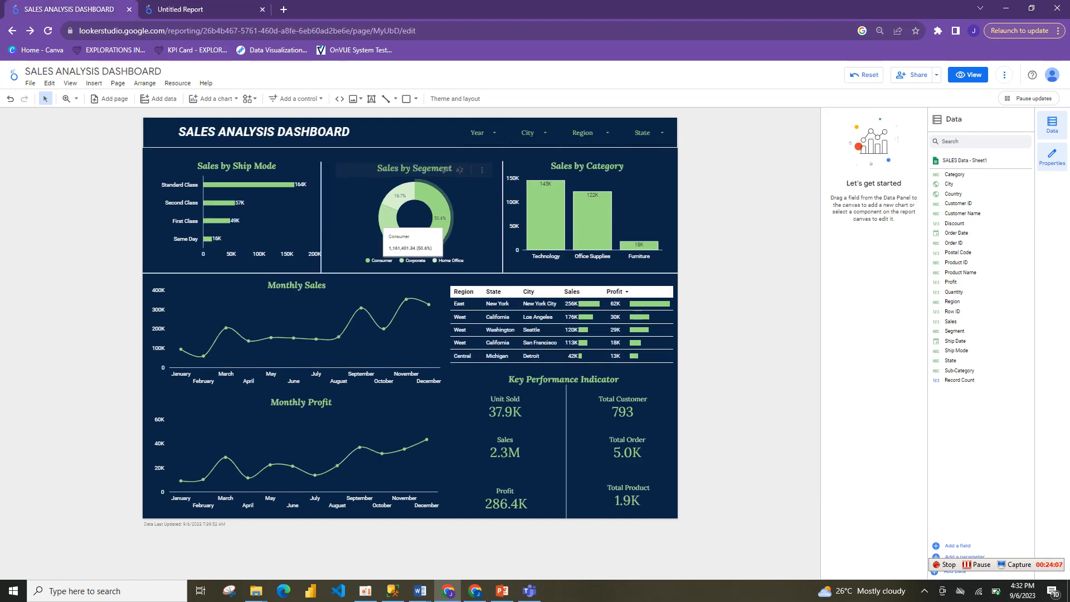
{"action": "key", "text": "ctrl+Tab"}
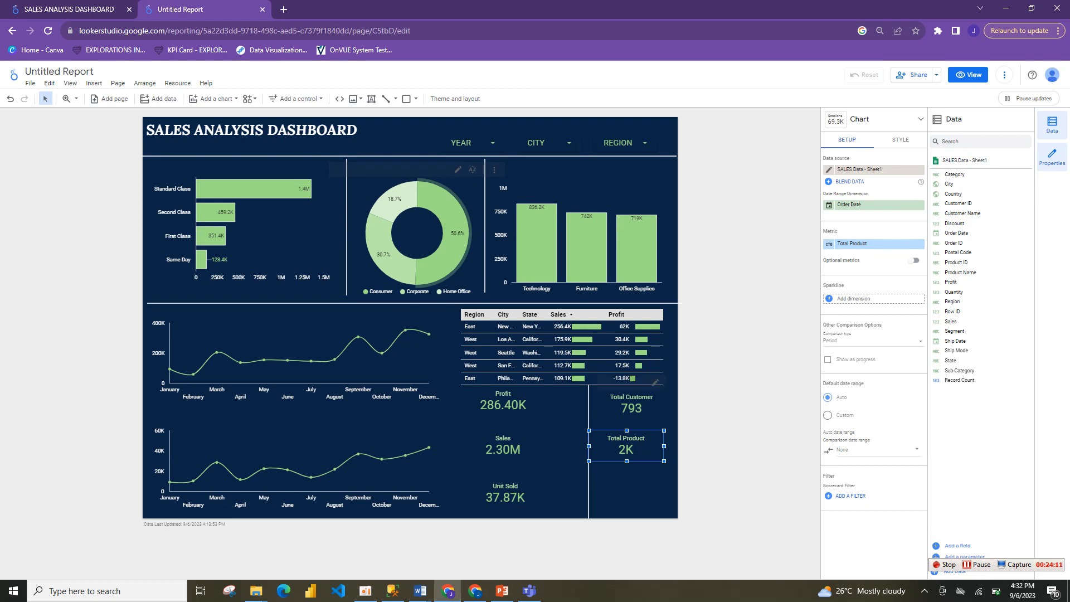
Step: Paste another copy of the Total Customer scorecard, place it below Total Product, and change its metric to Order ID
{"action": "key", "text": "ctrl+v"}
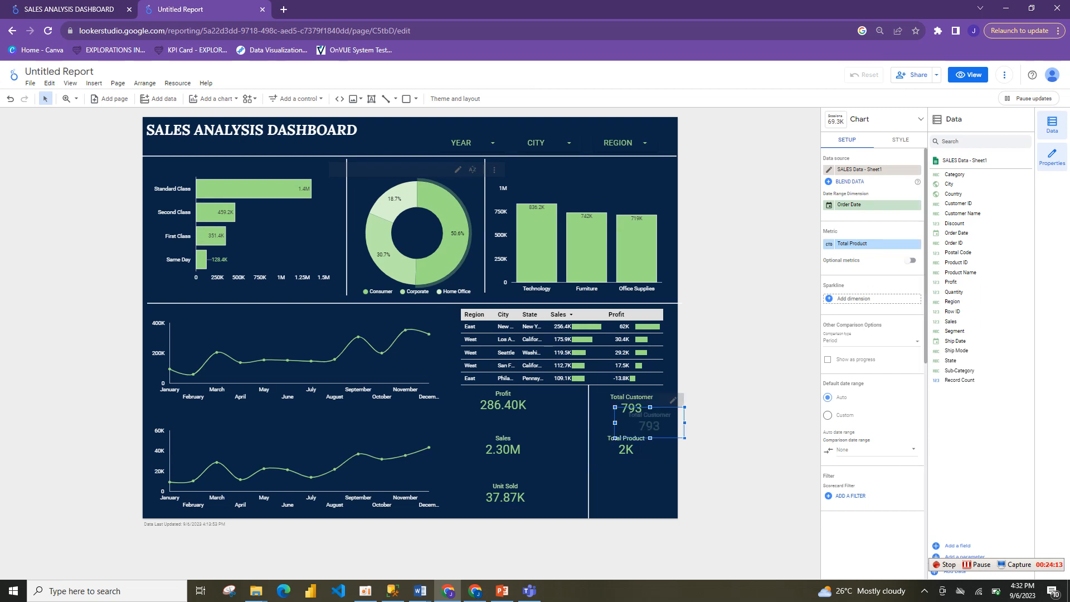
{"action": "left_click_drag", "start_coordinate": [648, 423], "coordinate": [628, 495]}
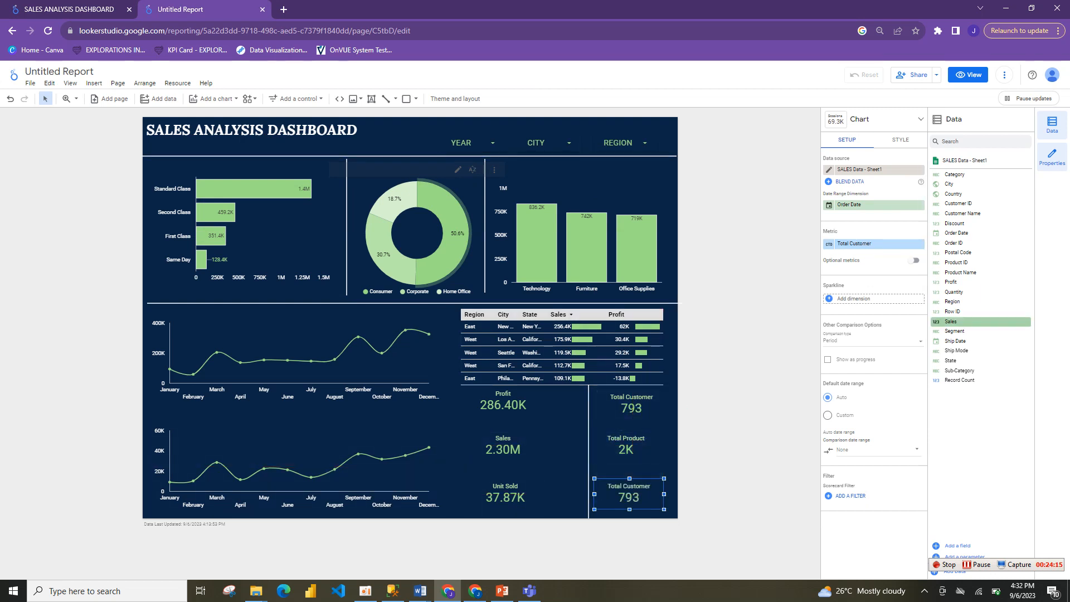
{"action": "left_click", "coordinate": [869, 244]}
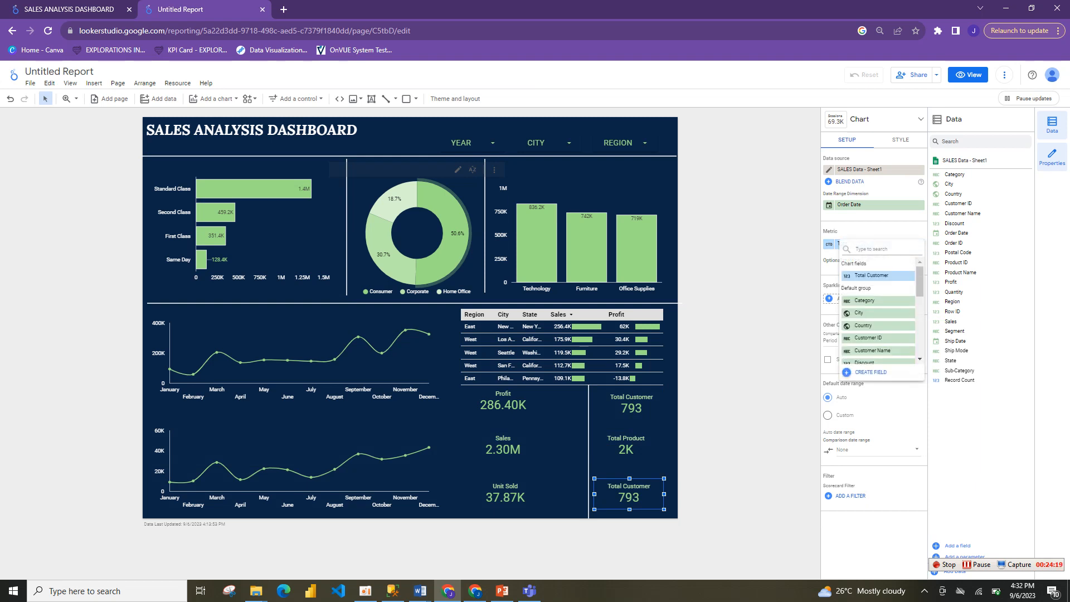
{"action": "left_click", "coordinate": [979, 253]}
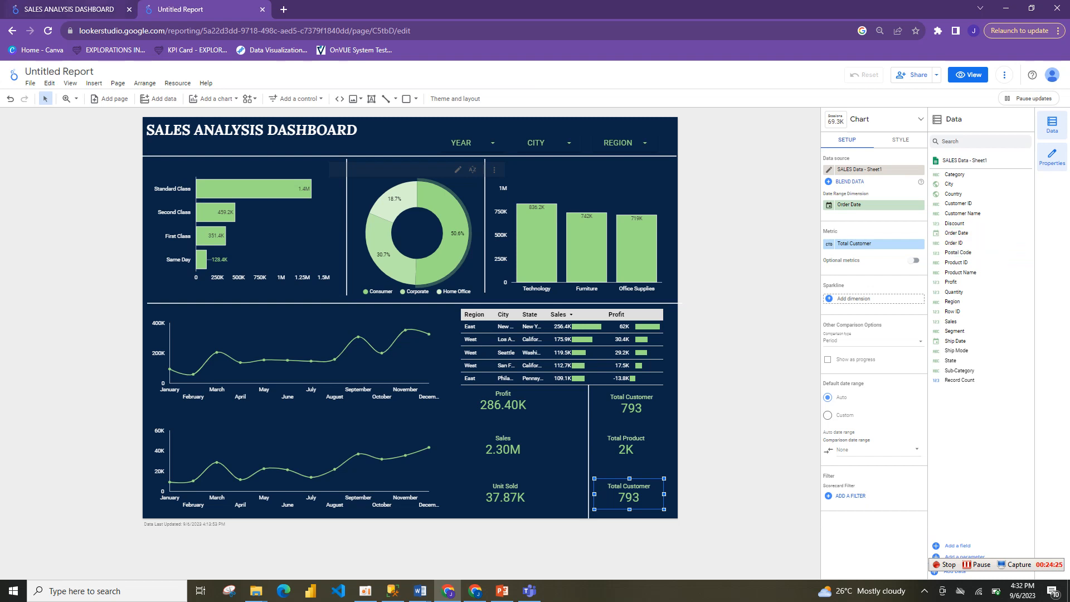
{"action": "left_click", "coordinate": [93, 10]}
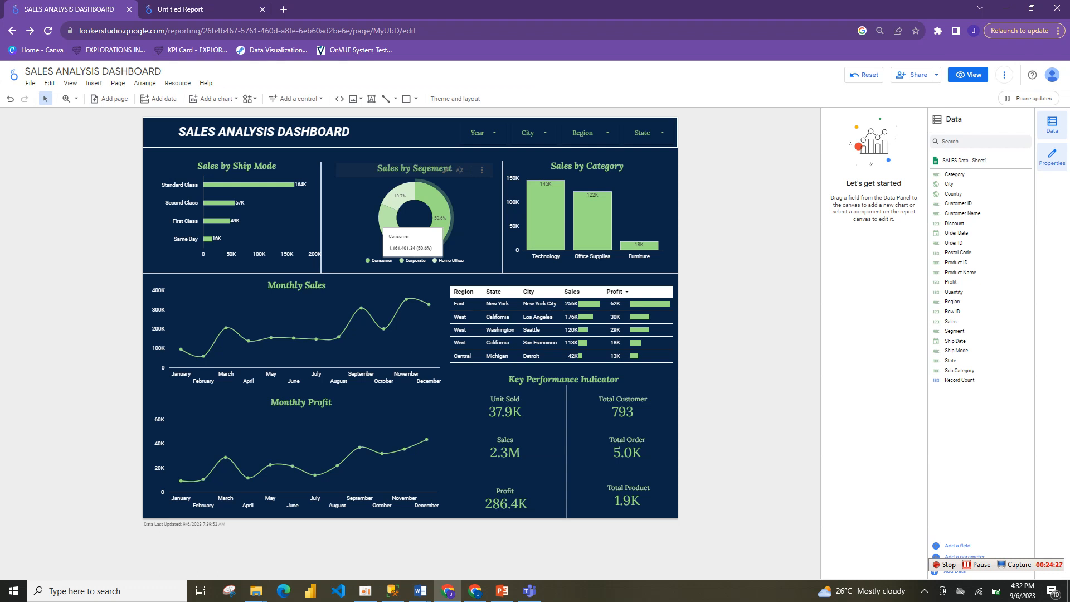
{"action": "key", "text": "ctrl+Tab"}
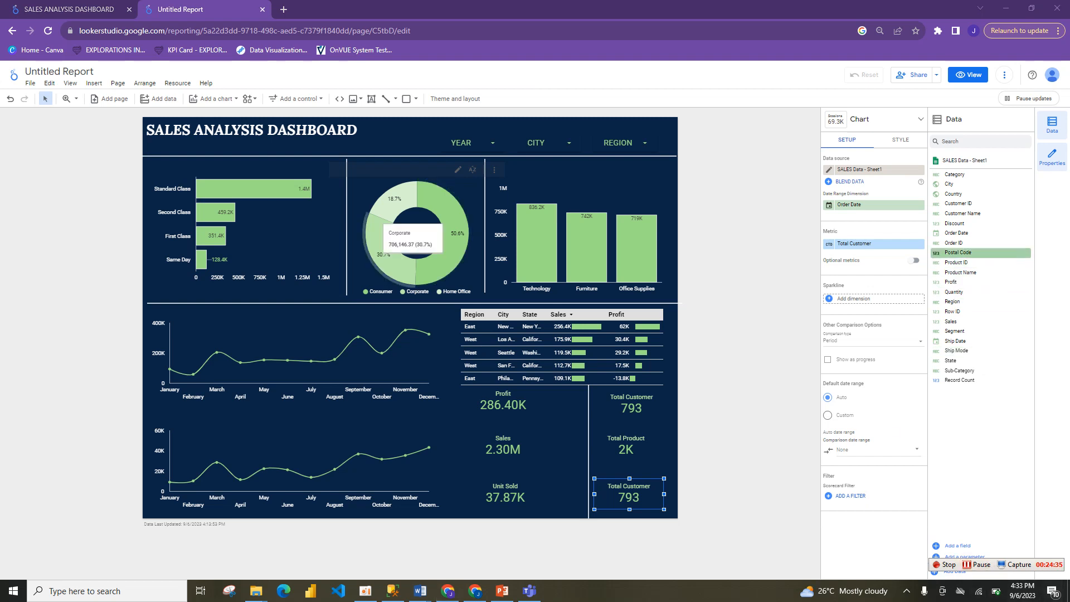
{"action": "left_click_drag", "start_coordinate": [953, 243], "coordinate": [873, 244]}
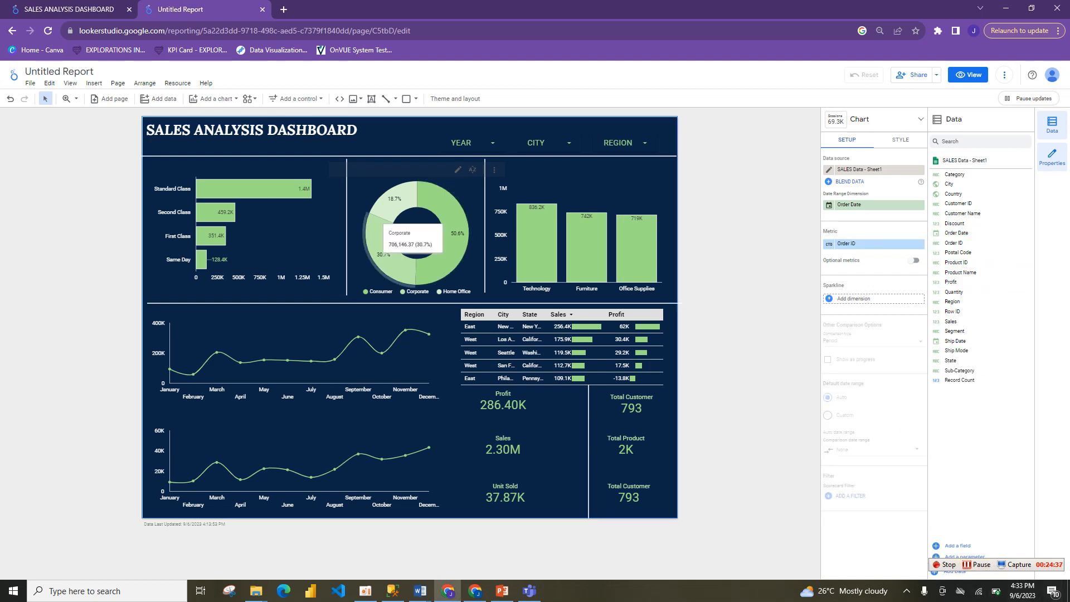
Step: Rename the Order ID scorecard's metric as Total Order
{"action": "left_click", "coordinate": [829, 244]}
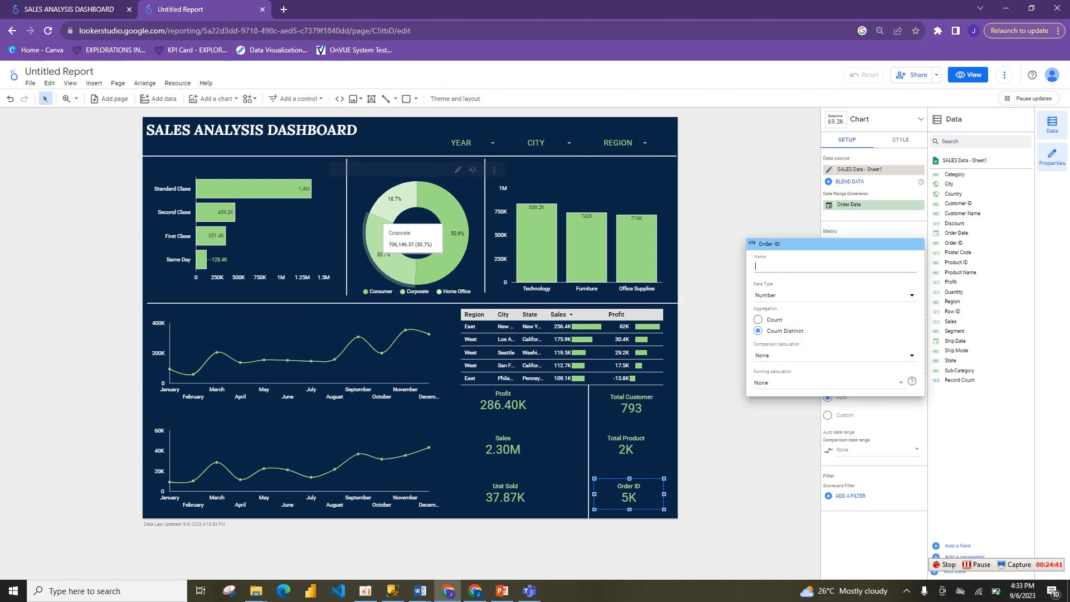
{"action": "type", "text": "Ord"}
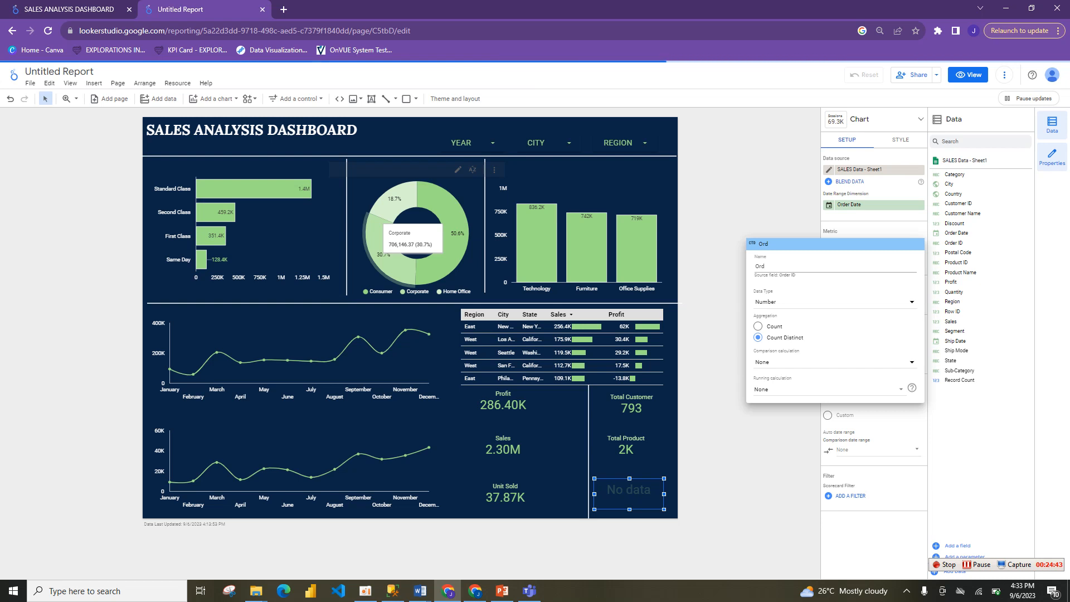
{"action": "key", "text": "BackSpace"}
{"action": "key", "text": "BackSpace"}
{"action": "key", "text": "BackSpace"}
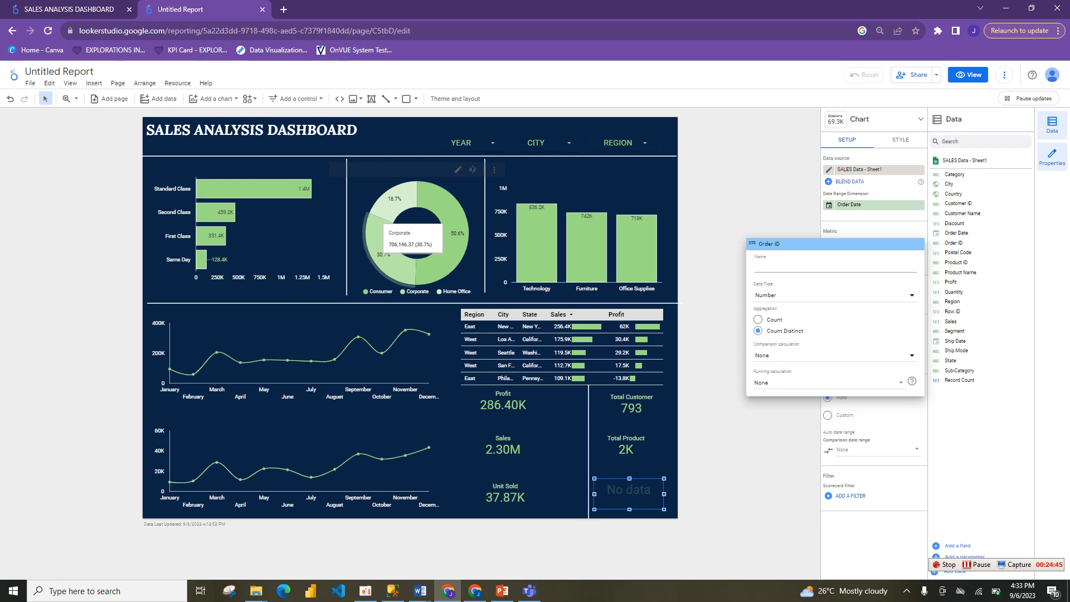
{"action": "type", "text": "Total O"}
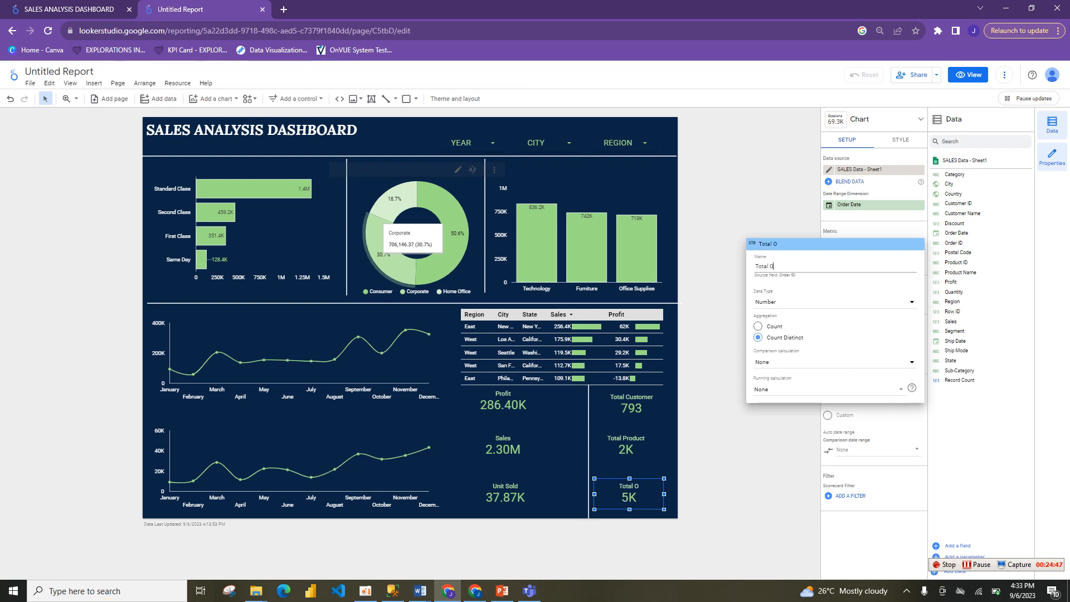
{"action": "type", "text": "rder"}
{"action": "key", "text": "Return"}
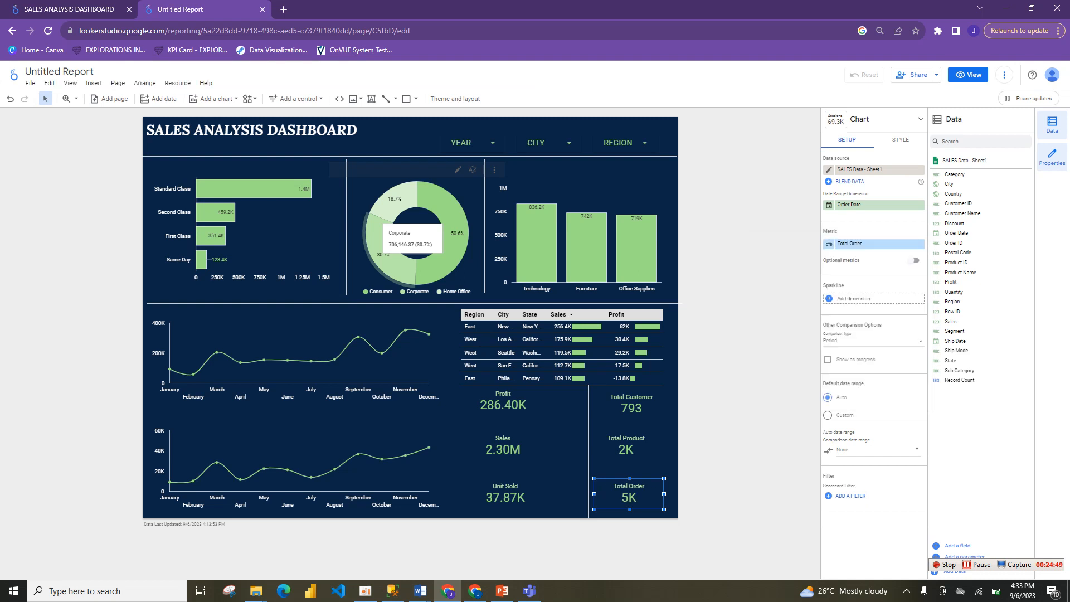
Step: Align the Total Customer, Total Product and Total Order scorecards in one column beside the vertical divider
{"action": "left_click", "coordinate": [740, 401]}
{"action": "left_click_drag", "start_coordinate": [628, 494], "coordinate": [634, 493]}
{"action": "left_click_drag", "start_coordinate": [626, 446], "coordinate": [634, 446]}
{"action": "left_click", "coordinate": [631, 405]}
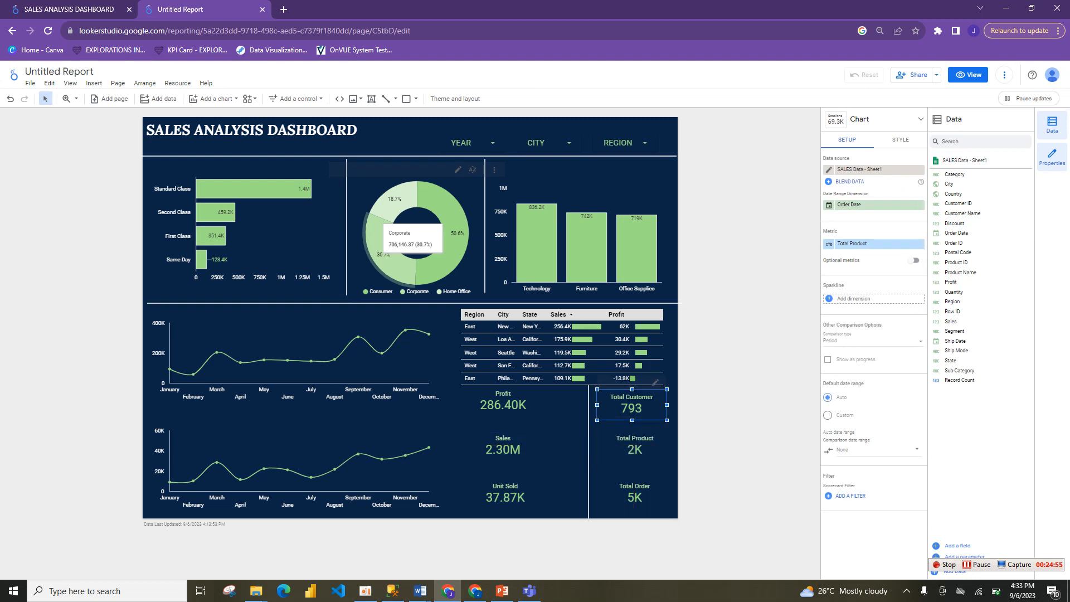
{"action": "left_click_drag", "start_coordinate": [632, 405], "coordinate": [635, 406]}
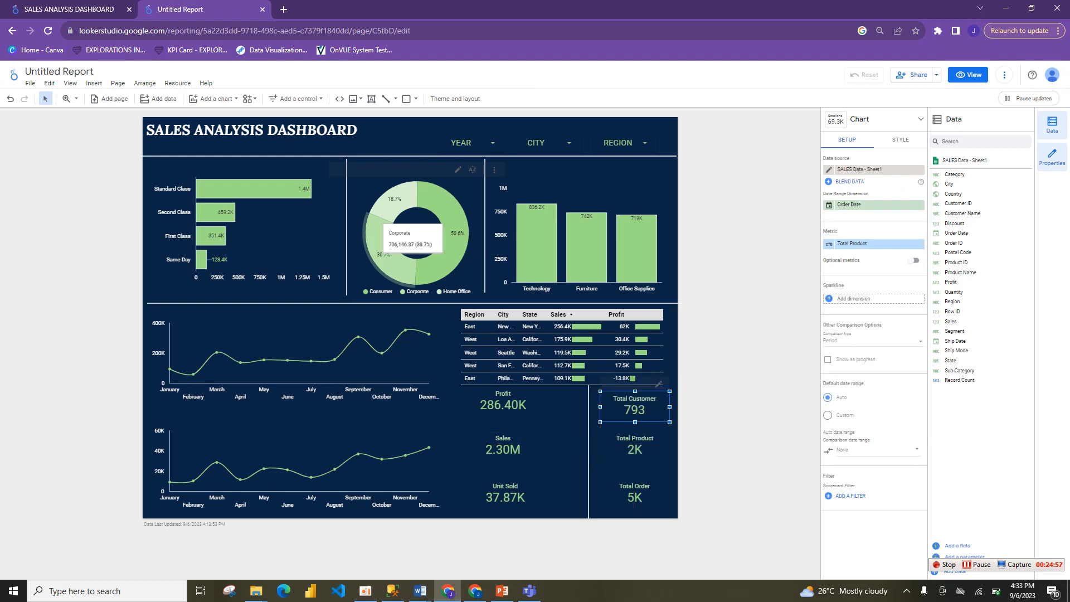
Step: Reposition the Profit and Sales scorecards slightly to line up with the Unit Sold scorecard
{"action": "mouse_move", "coordinate": [503, 401]}
{"action": "left_mouse_down"}
{"action": "mouse_move", "coordinate": [531, 383]}
{"action": "mouse_move", "coordinate": [508, 407]}
{"action": "left_mouse_up"}
{"action": "left_click_drag", "start_coordinate": [503, 446], "coordinate": [508, 445]}
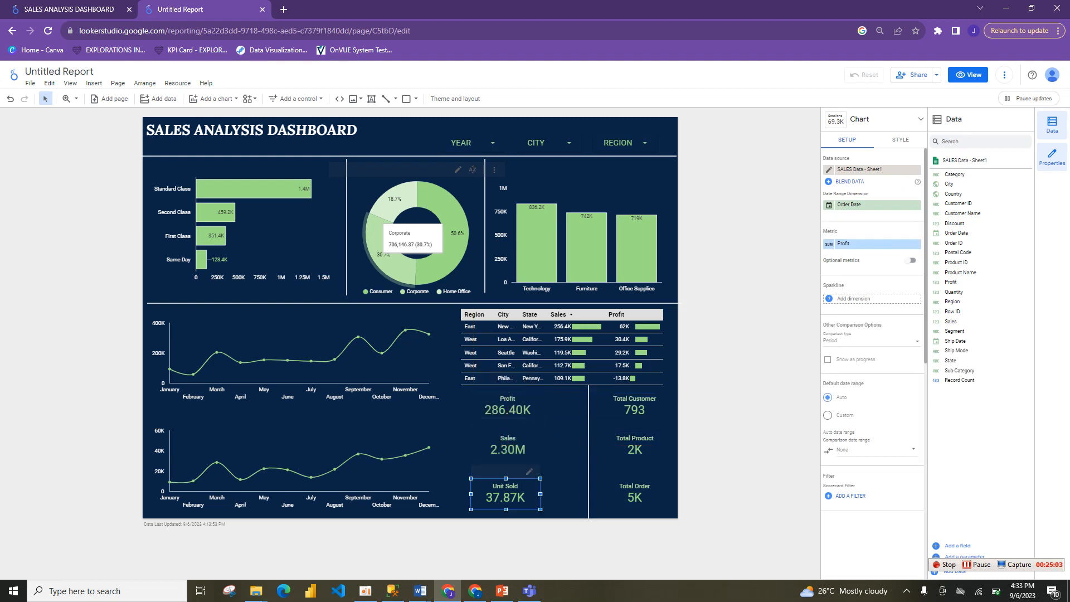
{"action": "mouse_move", "coordinate": [505, 495]}
{"action": "left_mouse_down"}
{"action": "mouse_move", "coordinate": [514, 500]}
{"action": "mouse_move", "coordinate": [504, 496]}
{"action": "left_mouse_up"}
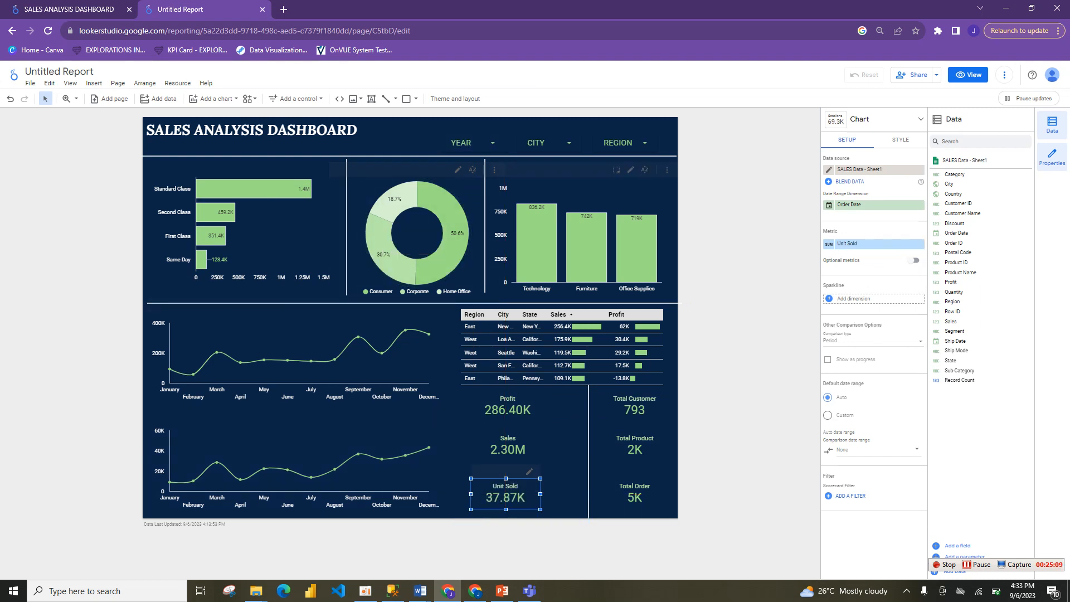
{"action": "left_click", "coordinate": [739, 217]}
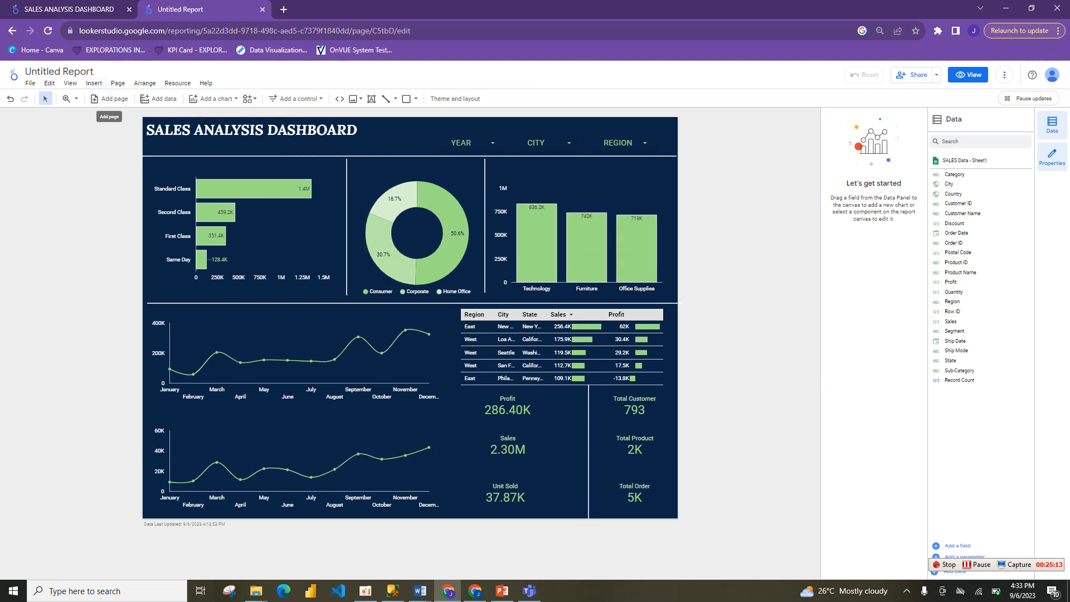
Step: Draw a text box beside the ship mode bars and enter "Sales by Shipmode" in white text
{"action": "left_click", "coordinate": [279, 132]}
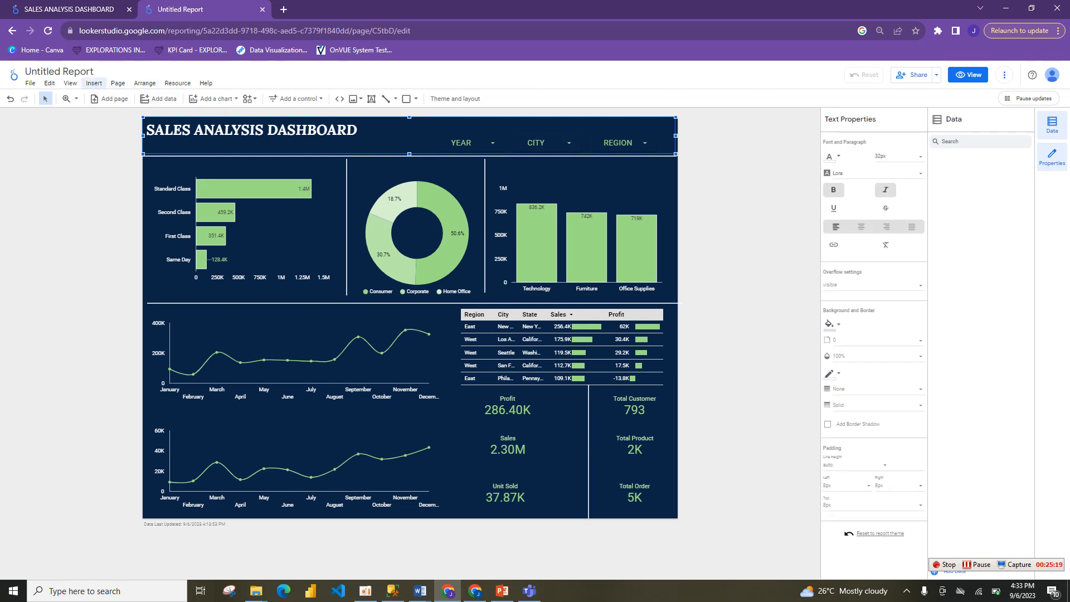
{"action": "left_click", "coordinate": [93, 83]}
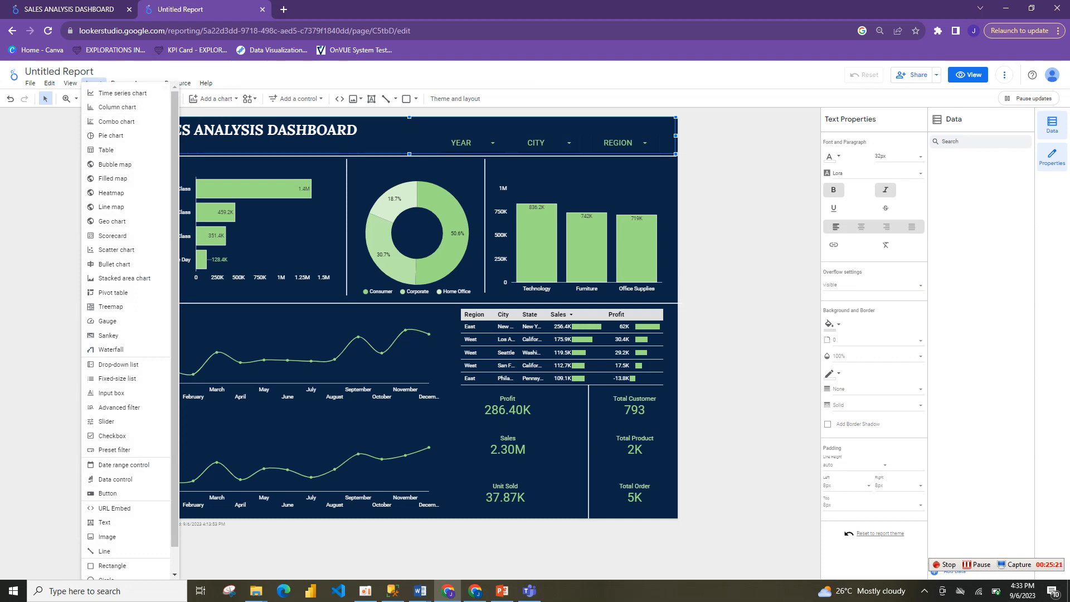
{"action": "left_click", "coordinate": [372, 99]}
{"action": "left_click", "coordinate": [372, 99]}
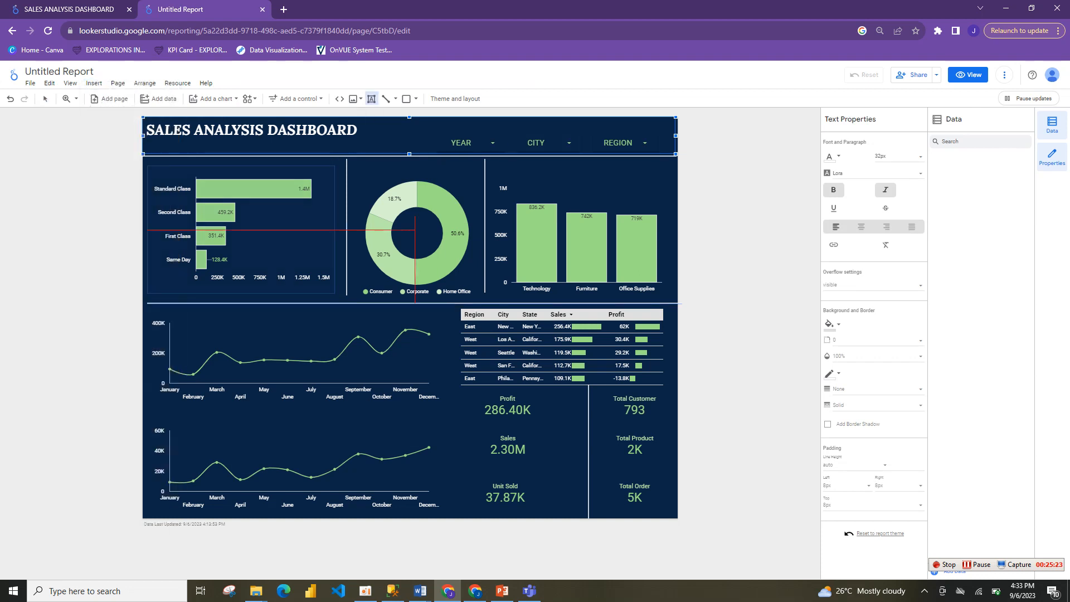
{"action": "left_click_drag", "start_coordinate": [257, 233], "coordinate": [345, 255]}
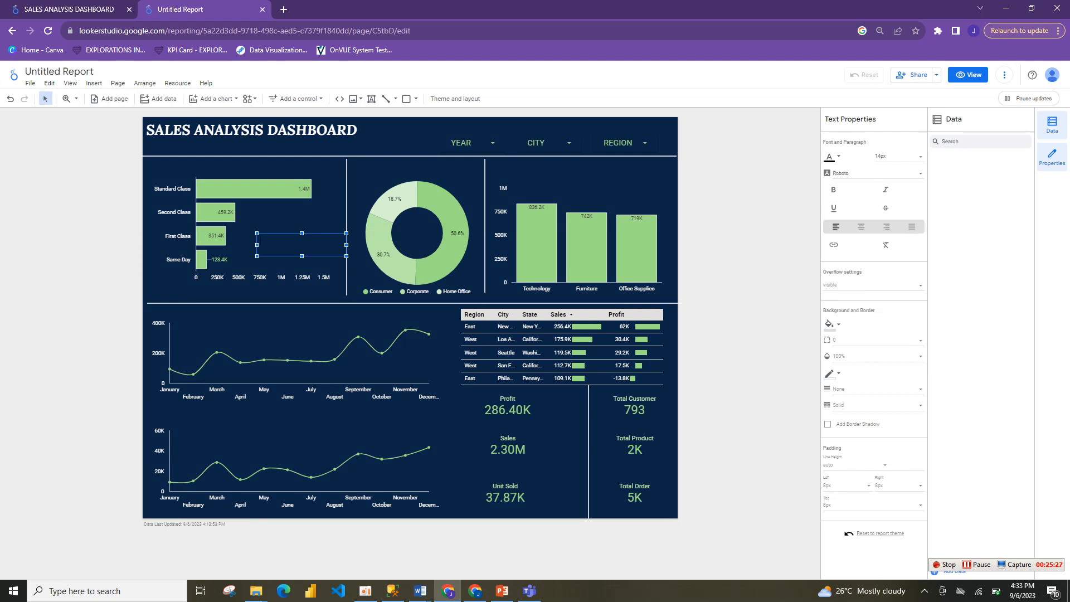
{"action": "left_click", "coordinate": [830, 157]}
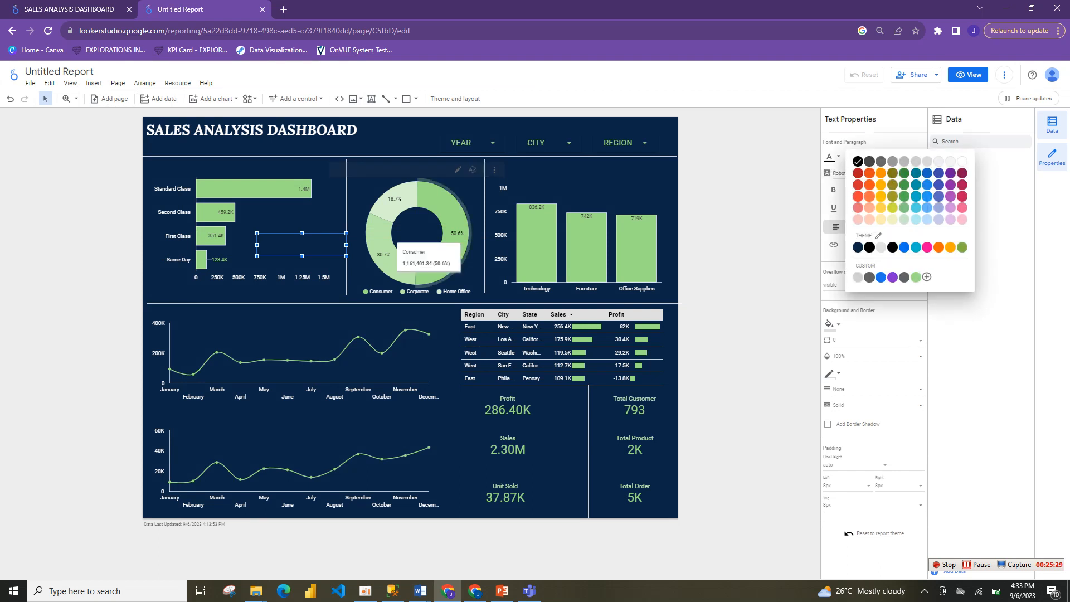
{"action": "left_click", "coordinate": [962, 161]}
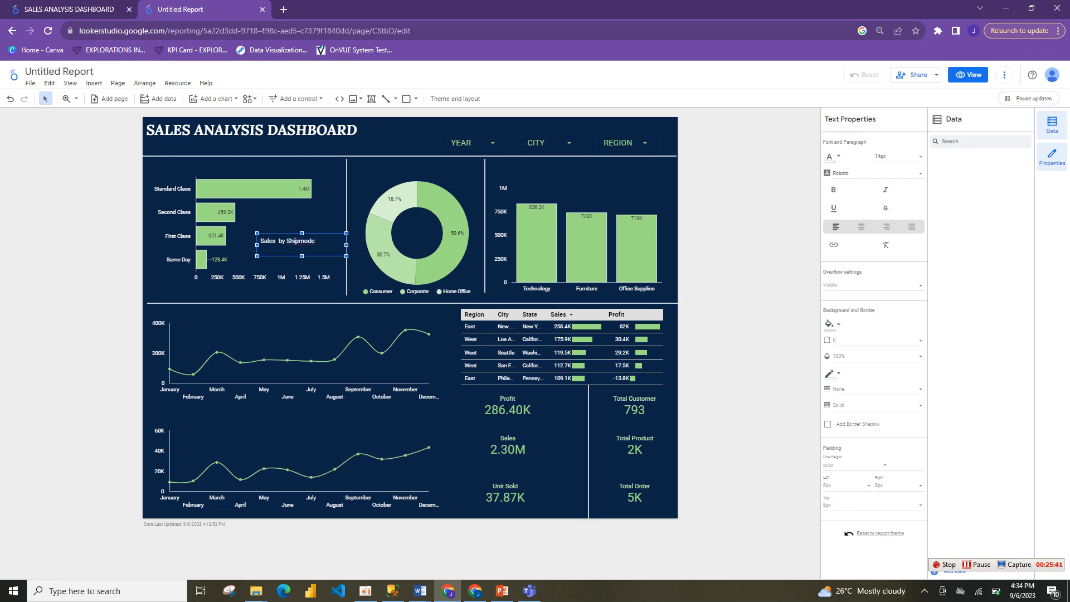
Step: Set the ship mode title's font to Lora and correct its wording to "Sales by Ship mode"
{"action": "triple_click", "coordinate": [295, 240]}
{"action": "left_click", "coordinate": [872, 173]}
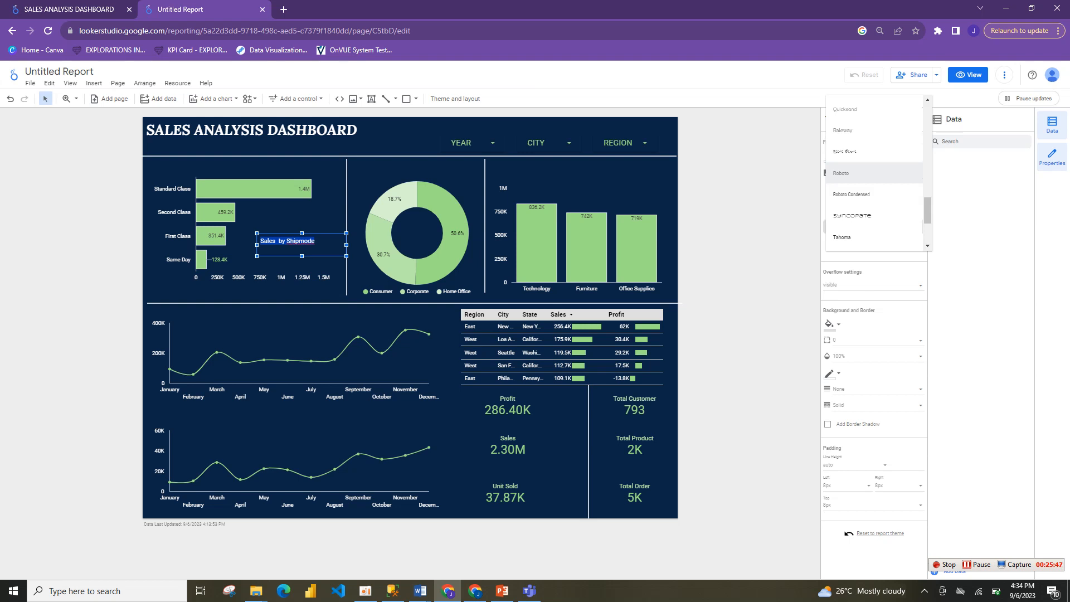
{"action": "scroll", "coordinate": [875, 173], "scroll_direction": "up", "scroll_amount": 6}
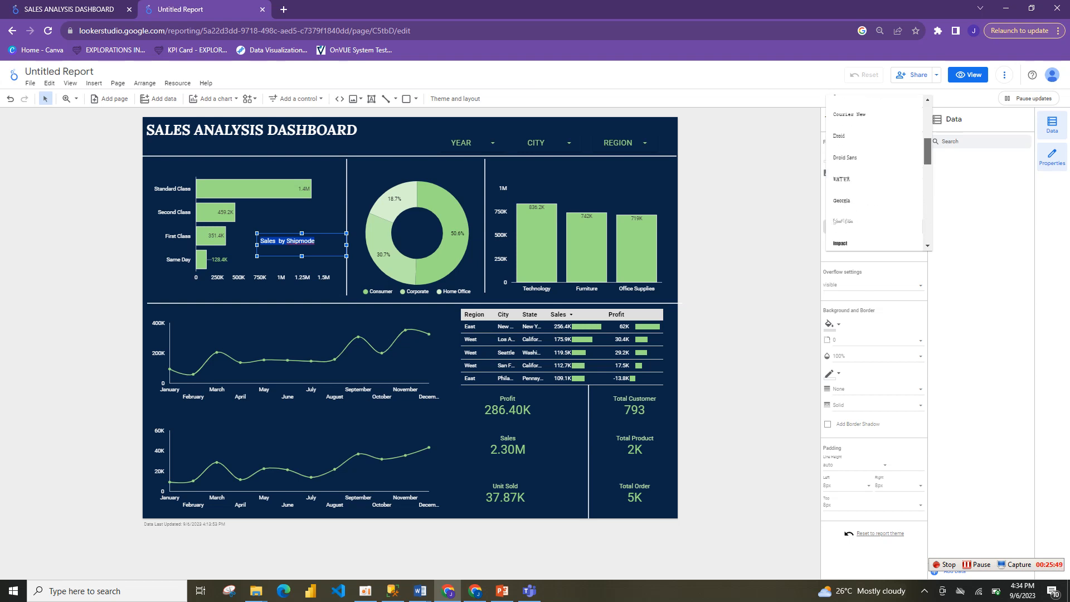
{"action": "scroll", "coordinate": [872, 192], "scroll_direction": "down", "scroll_amount": 1}
{"action": "left_click", "coordinate": [872, 195]}
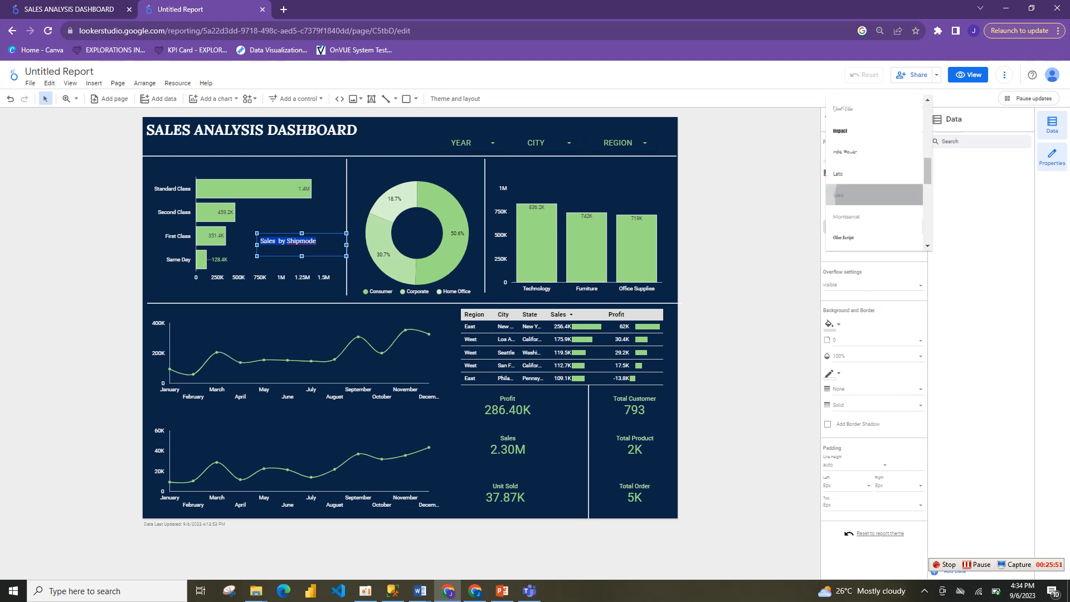
{"action": "left_click", "coordinate": [289, 241]}
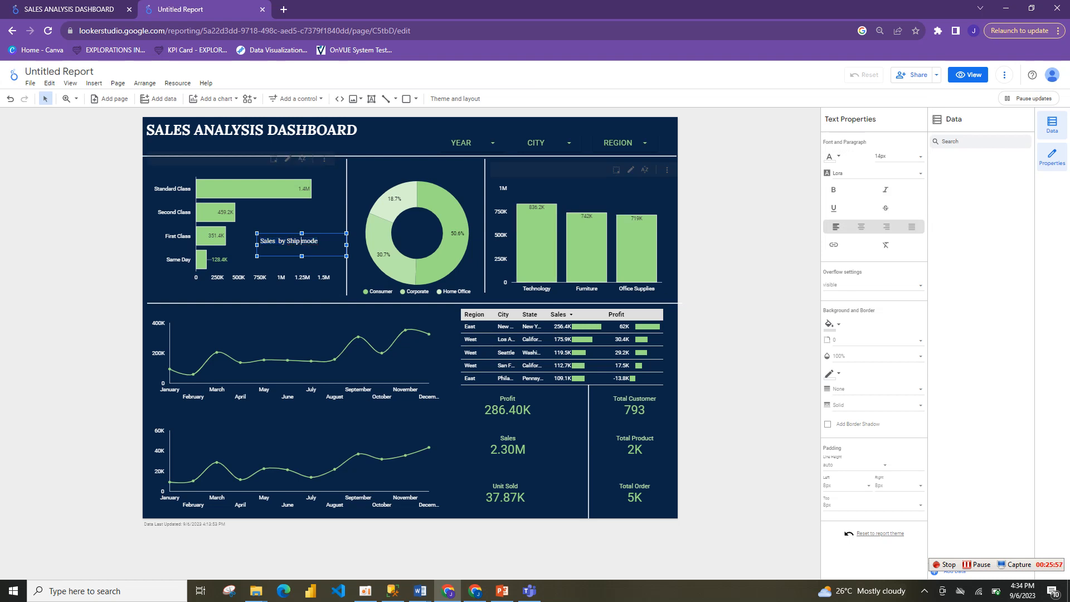
Step: Colour the "Sales by Ship mode" title with the custom light green
{"action": "left_click_drag", "start_coordinate": [318, 242], "coordinate": [260, 241]}
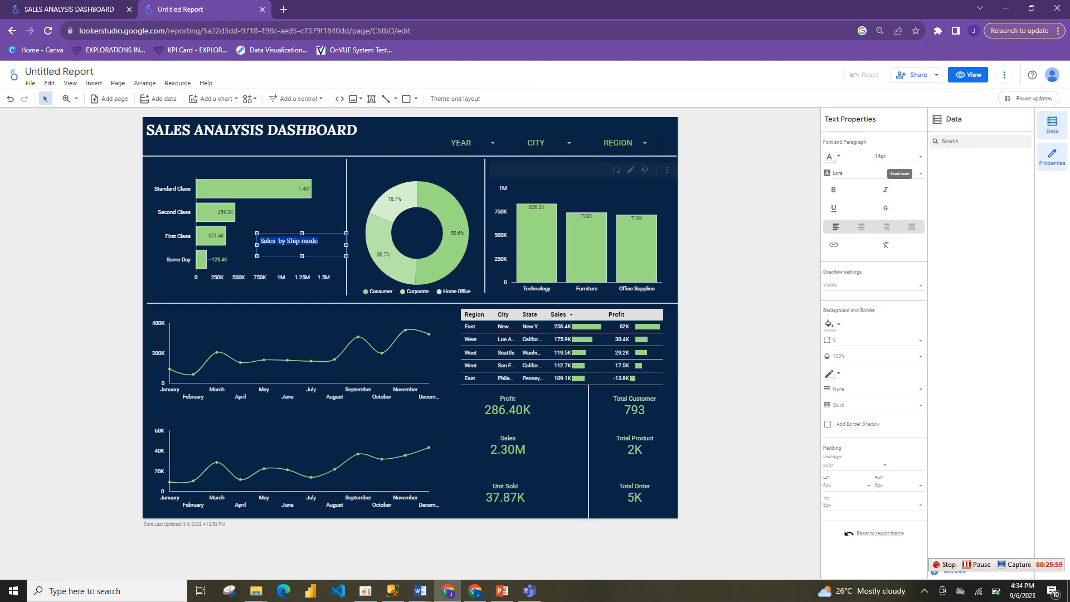
{"action": "left_click", "coordinate": [833, 157]}
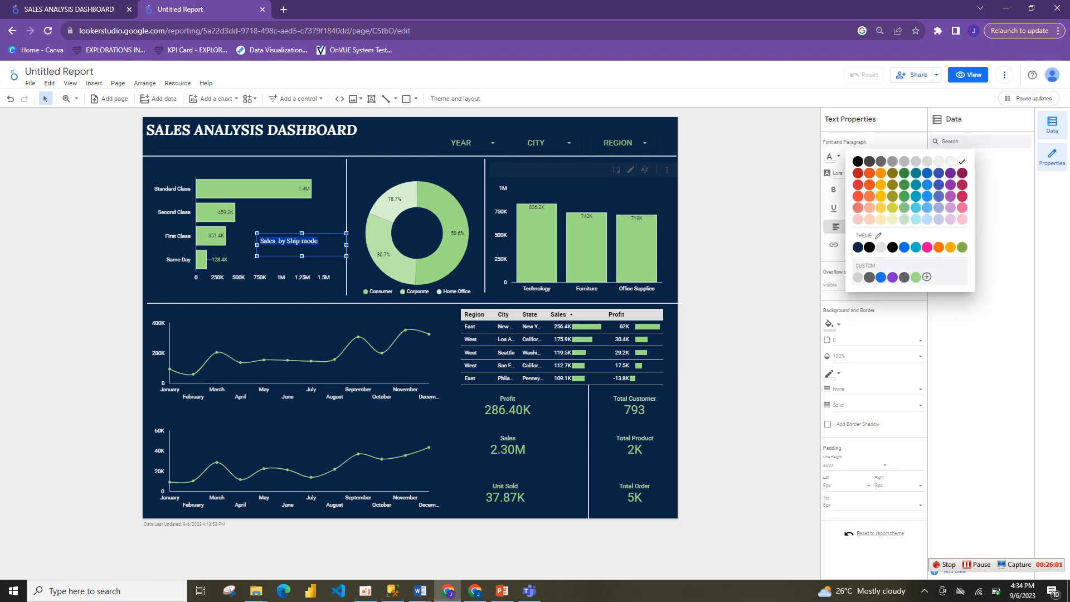
{"action": "left_click", "coordinate": [915, 277]}
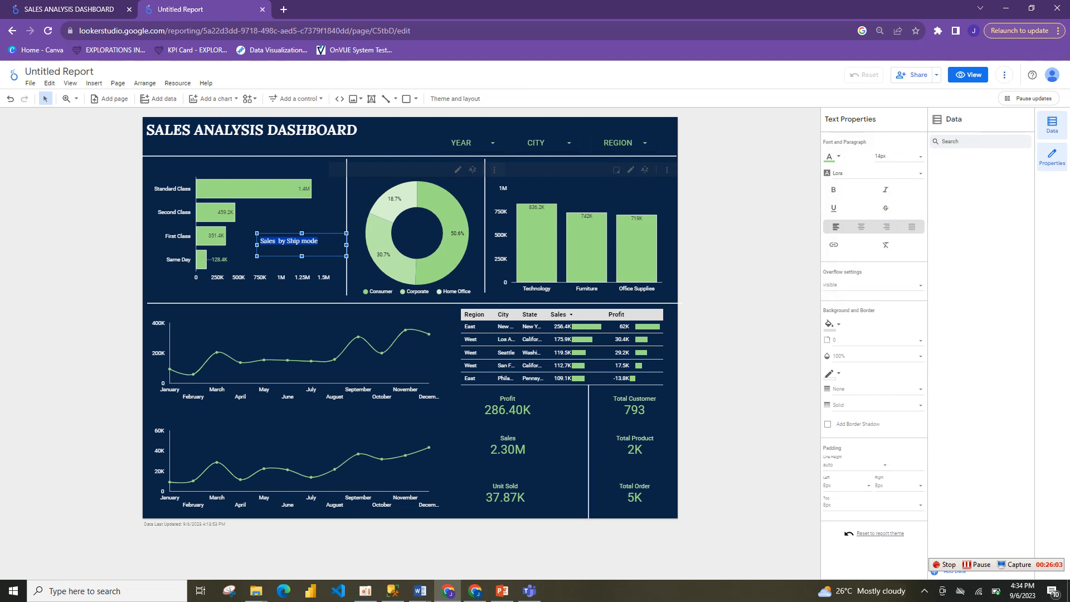
Step: Centre-align the text of the "Sales by Ship mode" title within its text box
{"action": "left_click", "coordinate": [861, 226]}
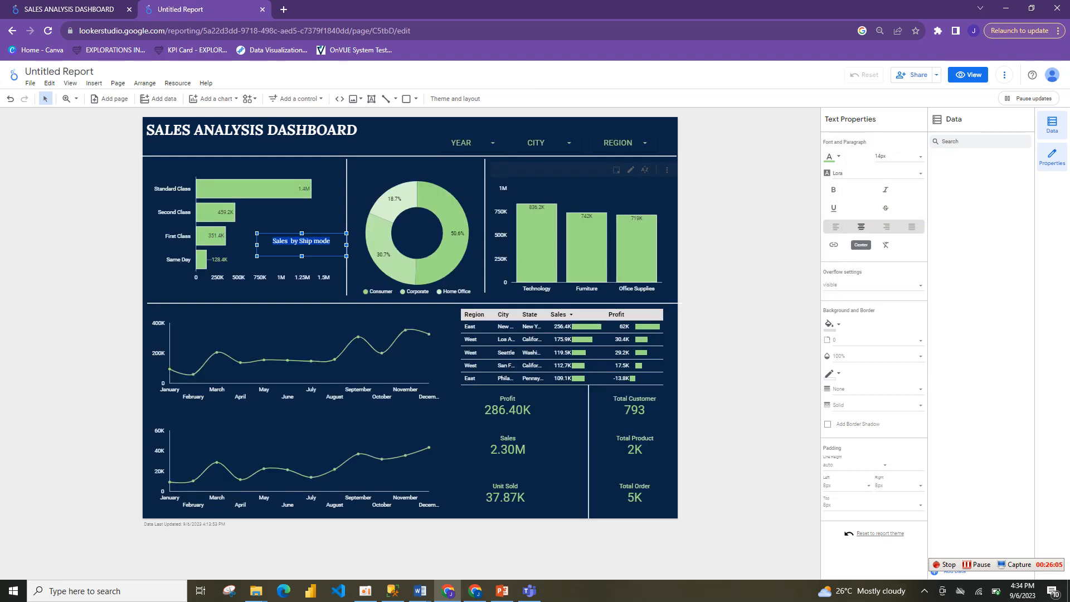
{"action": "left_click", "coordinate": [418, 237]}
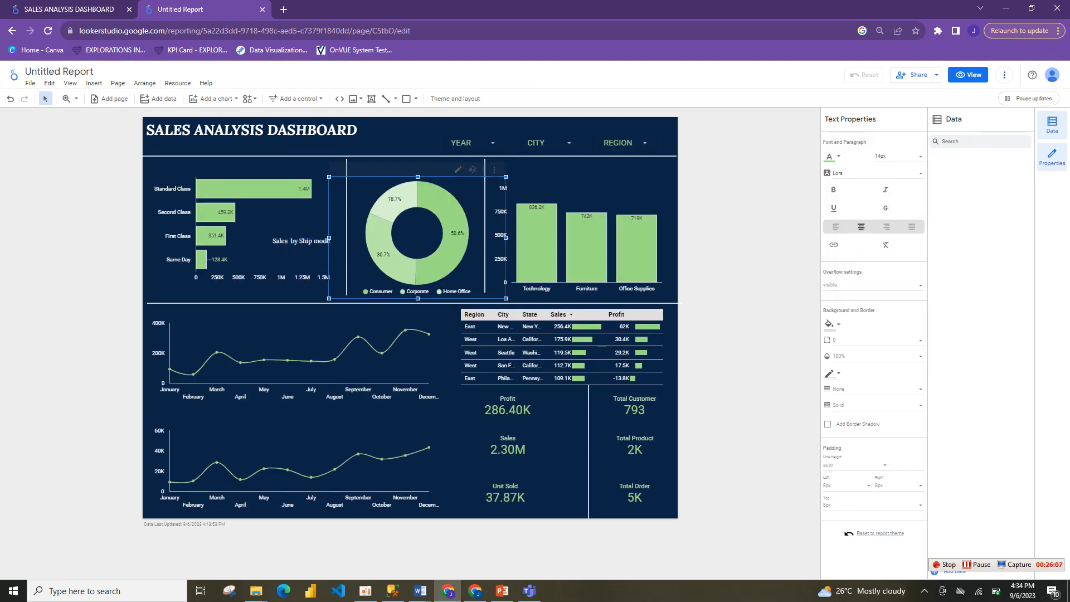
{"action": "left_click", "coordinate": [302, 241]}
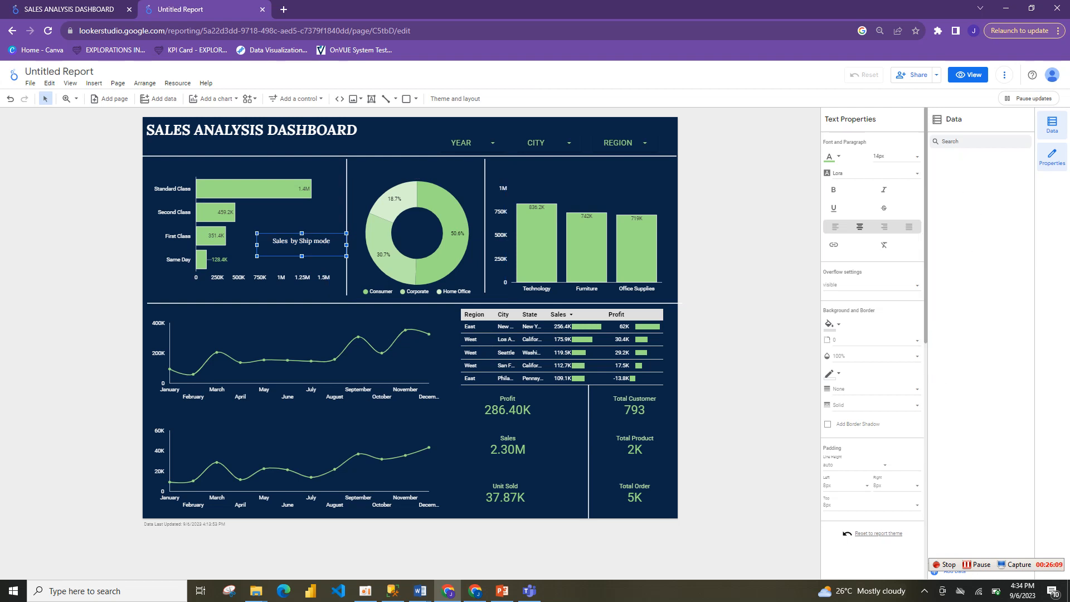
{"action": "left_click", "coordinate": [301, 241]}
{"action": "key", "text": "Escape"}
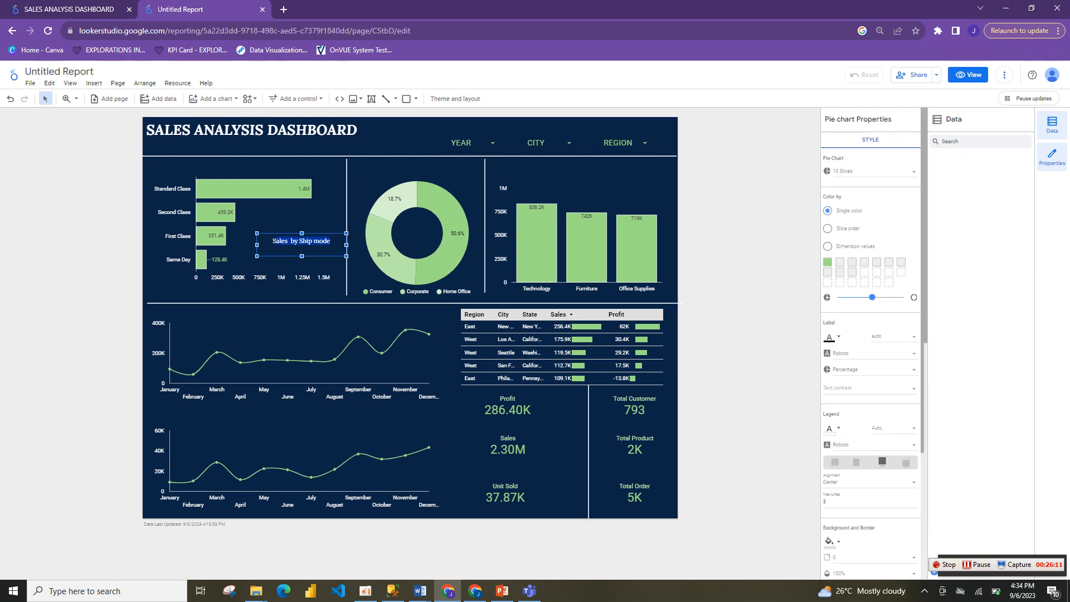
{"action": "key", "text": "ctrl+a"}
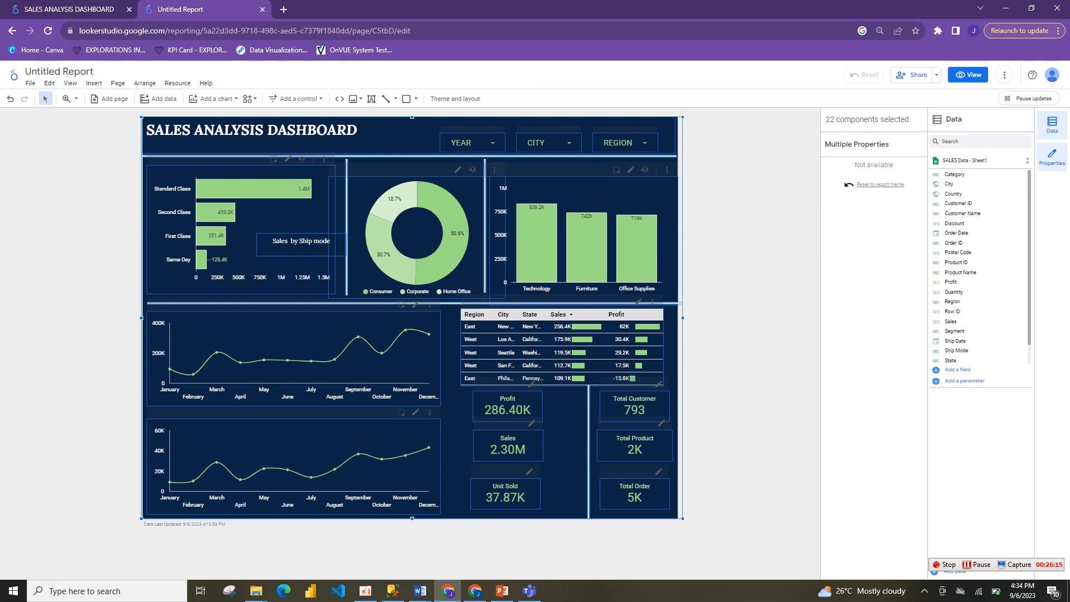
{"action": "key", "text": "Escape"}
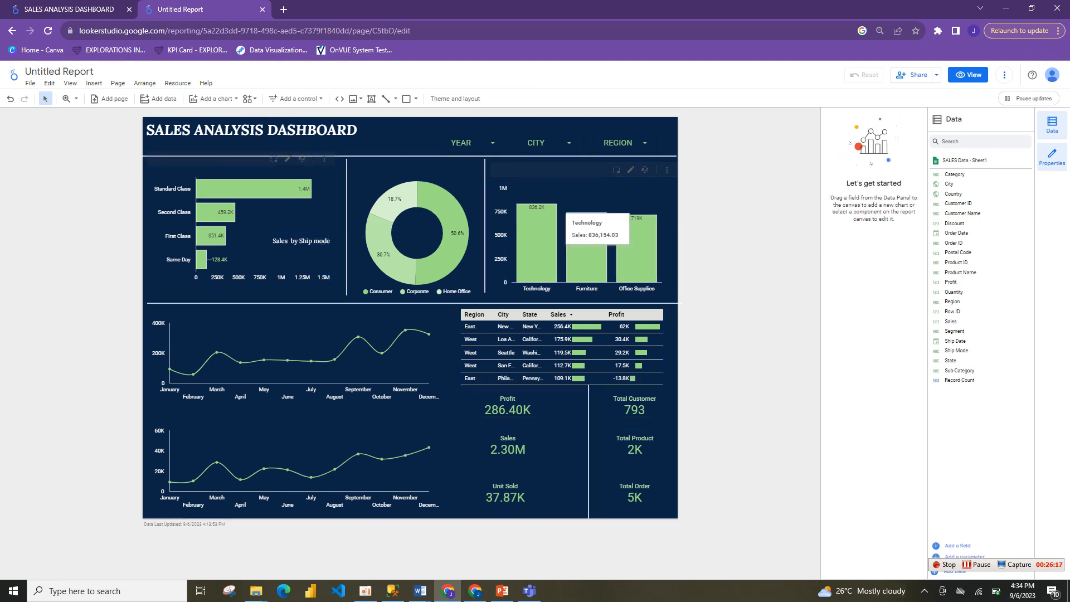
Step: Apply the custom light green to the whole "Sales by Ship mode" title text
{"action": "double_click", "coordinate": [295, 242]}
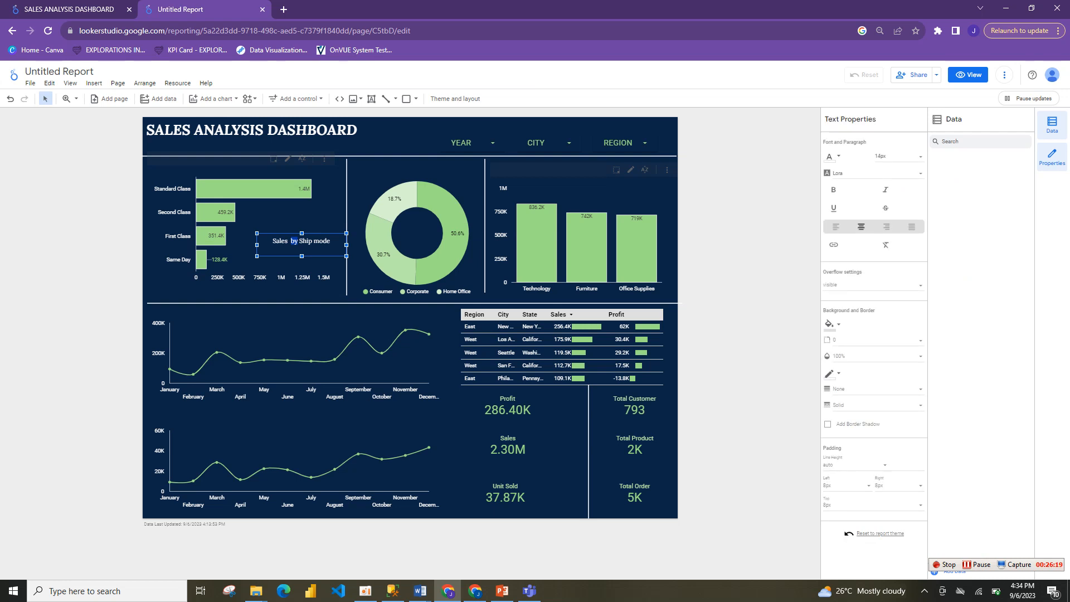
{"action": "key", "text": "ctrl+a"}
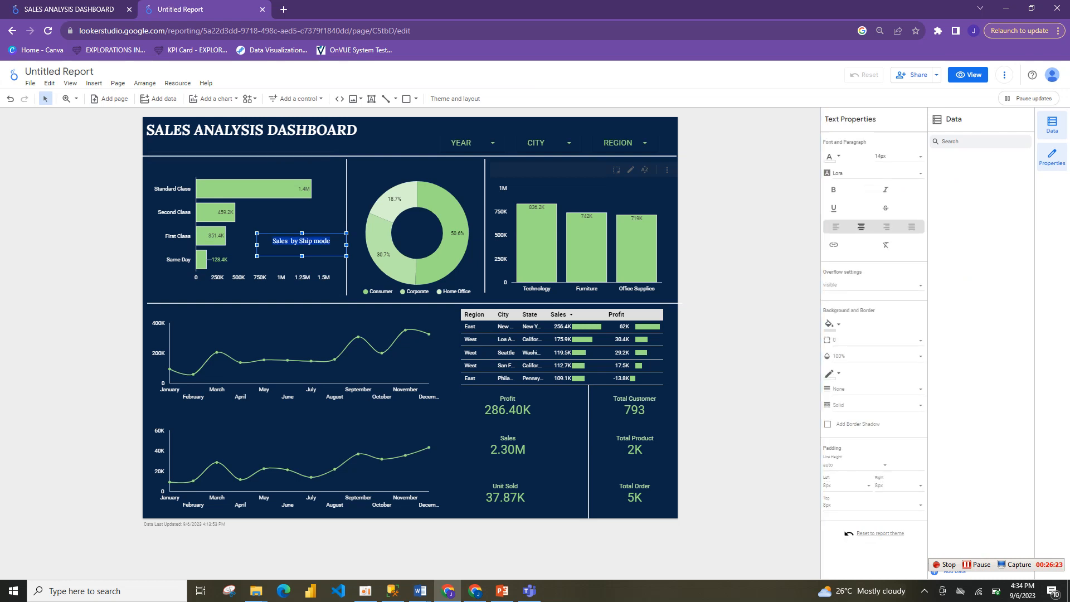
{"action": "left_click", "coordinate": [829, 157]}
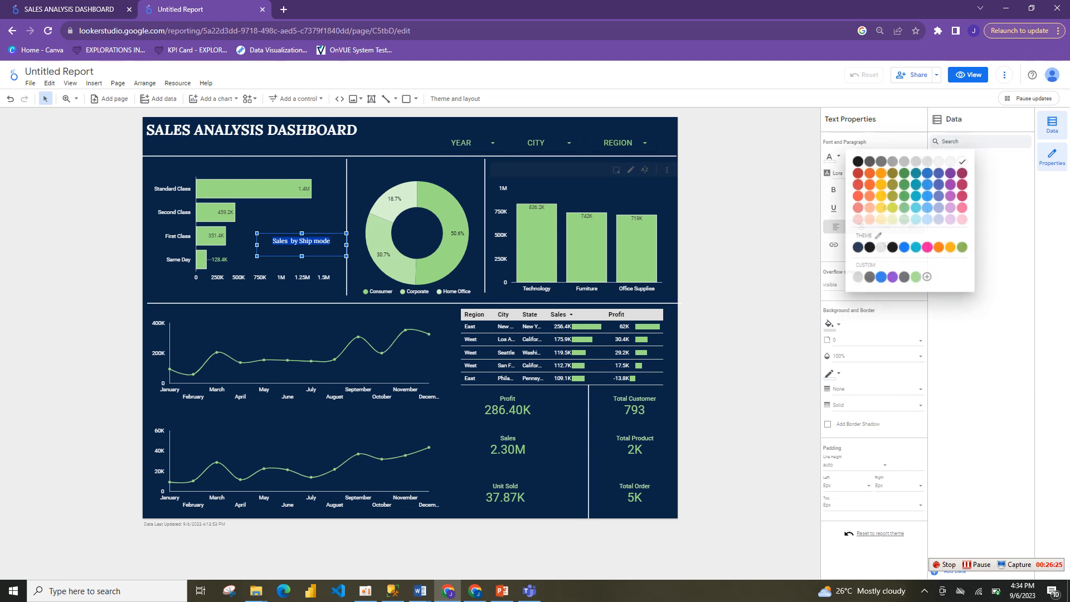
{"action": "left_click", "coordinate": [915, 277]}
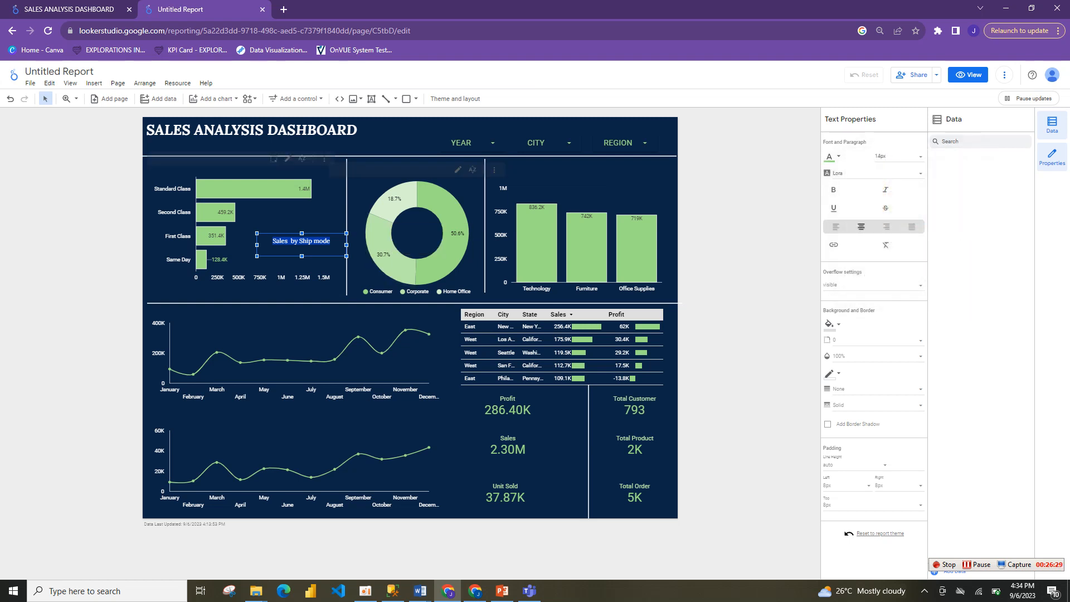
Step: Set the ship mode title's font size to 20px and move its text box directly above the ship mode bars
{"action": "left_click", "coordinate": [894, 157]}
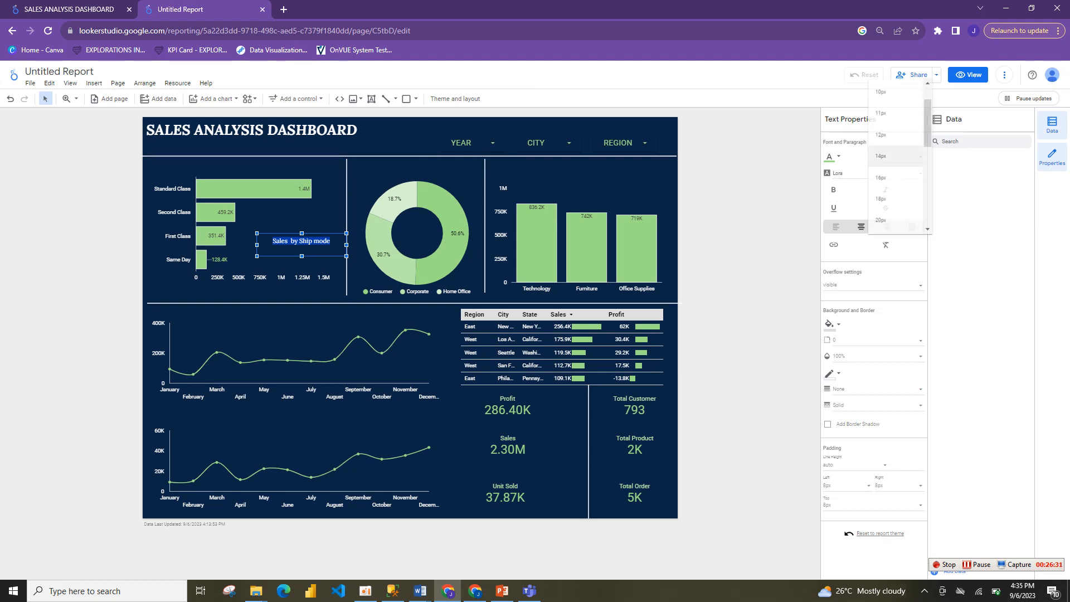
{"action": "left_click", "coordinate": [891, 219]}
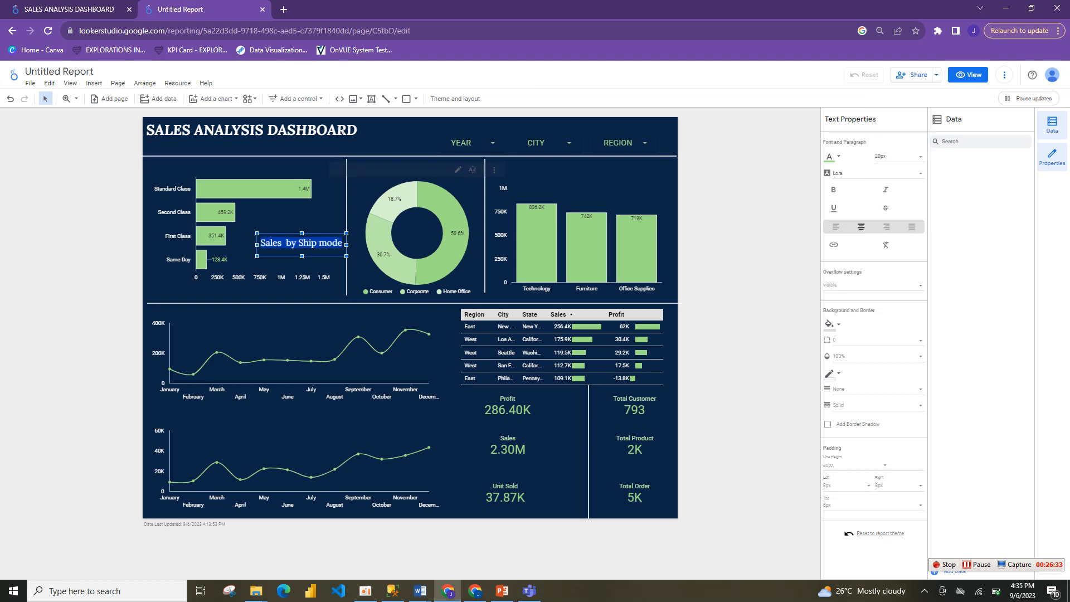
{"action": "left_click_drag", "start_coordinate": [301, 245], "coordinate": [237, 171]}
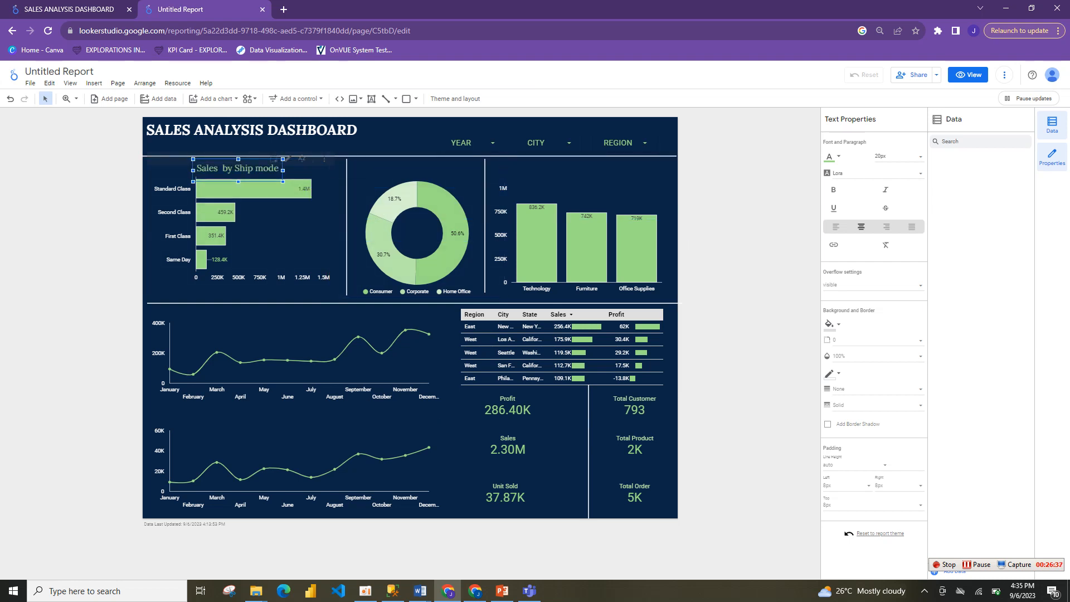
{"action": "left_click", "coordinate": [242, 170]}
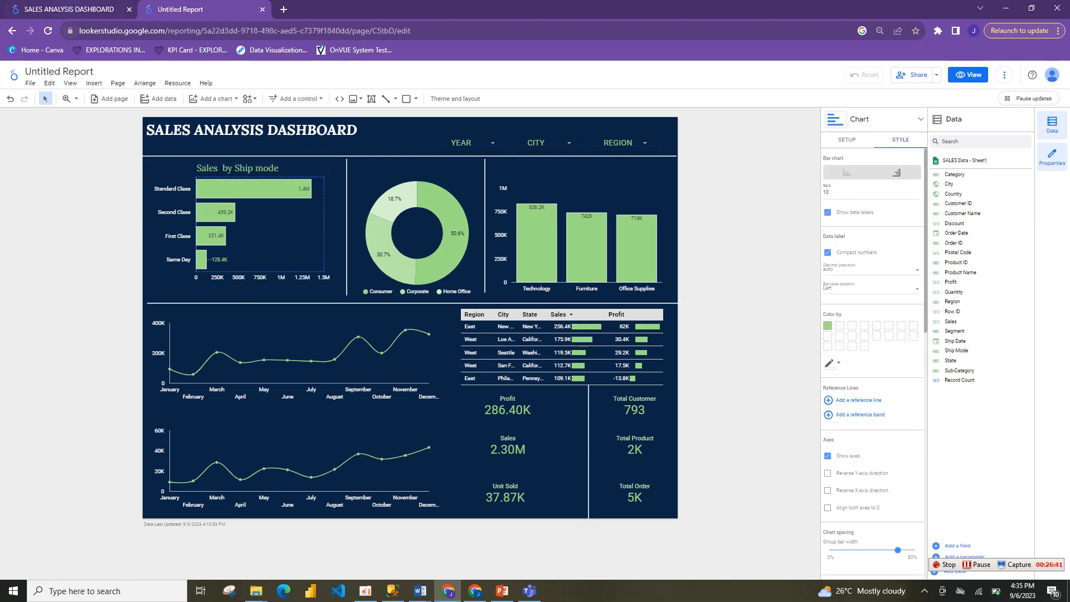
Step: Compare with the SALES ANALYSIS DASHBOARD reference report and slightly reduce the height of the ship mode title's text box
{"action": "left_click", "coordinate": [69, 9]}
{"action": "key", "text": "ctrl+Tab"}
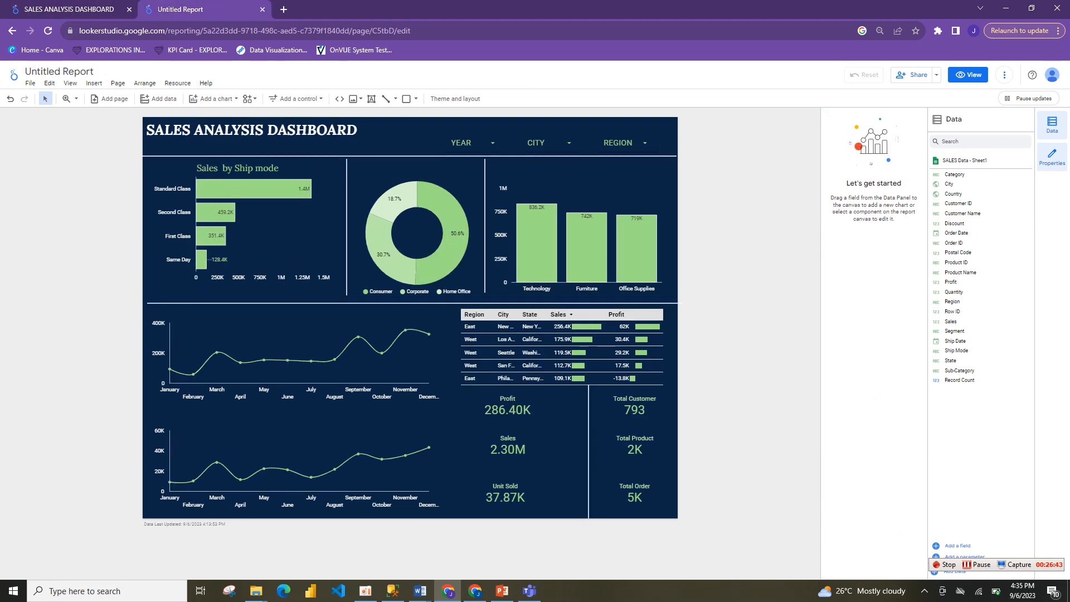
{"action": "left_click", "coordinate": [238, 168]}
{"action": "left_click_drag", "start_coordinate": [238, 182], "coordinate": [238, 178]}
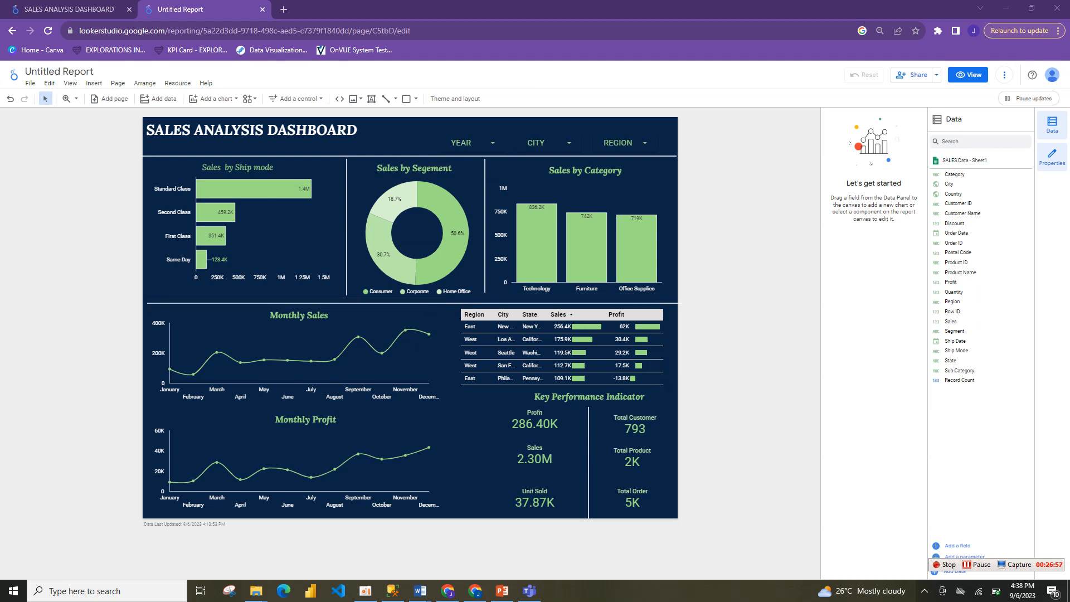
Step: Test the YEAR filter by showing only 2017, and reselect all years
{"action": "left_click", "coordinate": [405, 138]}
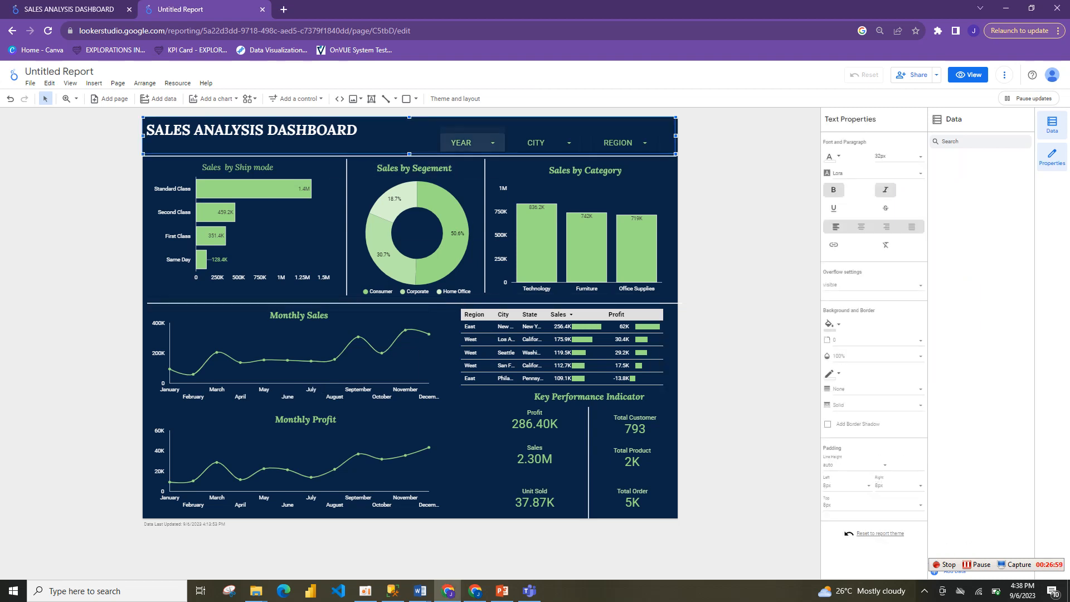
{"action": "left_click", "coordinate": [472, 143]}
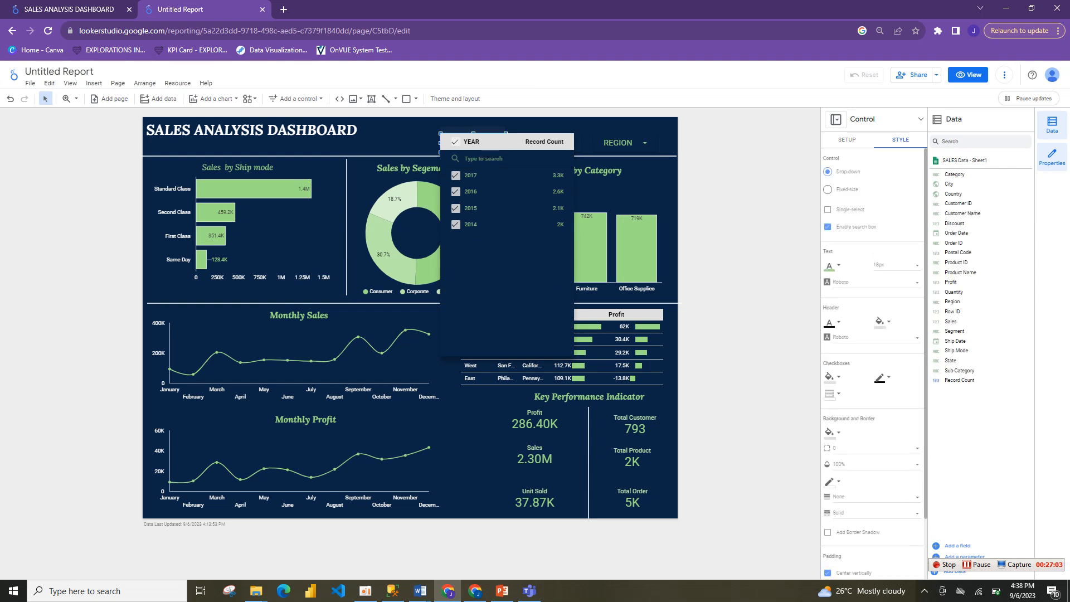
{"action": "left_click", "coordinate": [456, 142]}
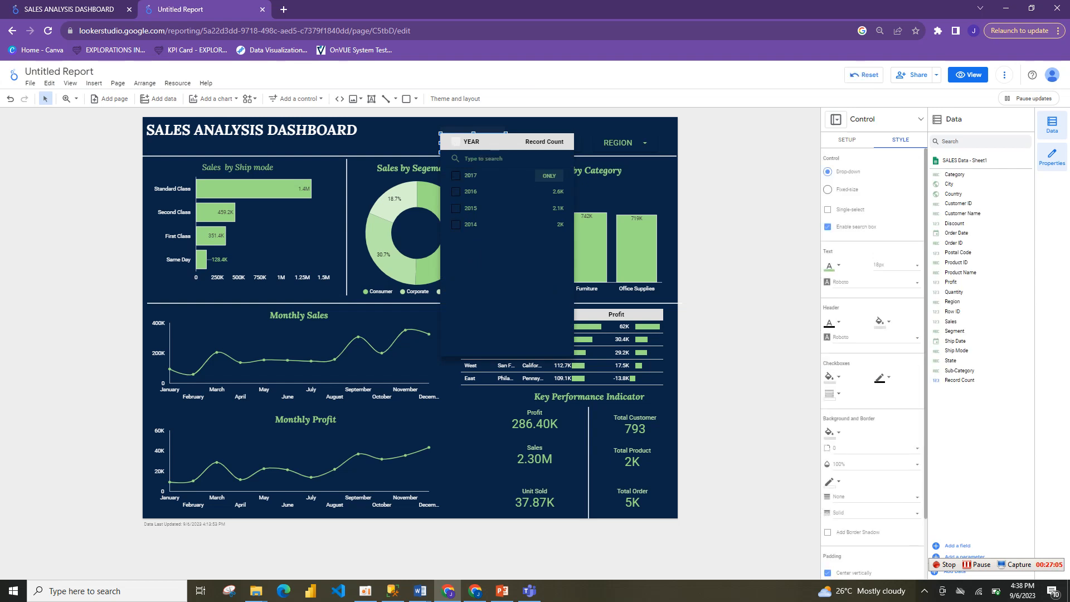
{"action": "left_click", "coordinate": [455, 176]}
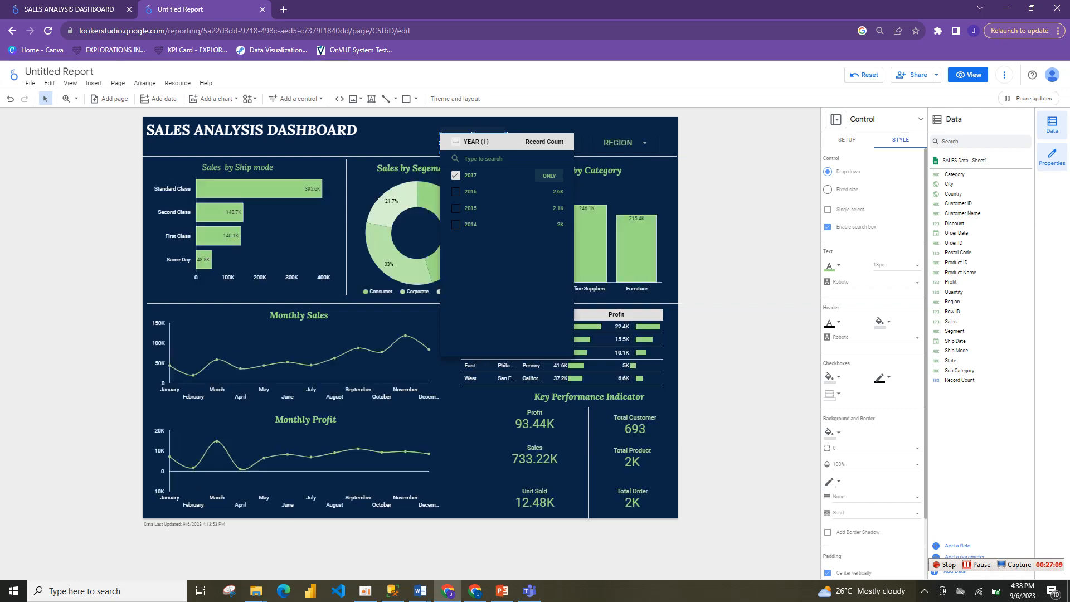
{"action": "left_click", "coordinate": [455, 142]}
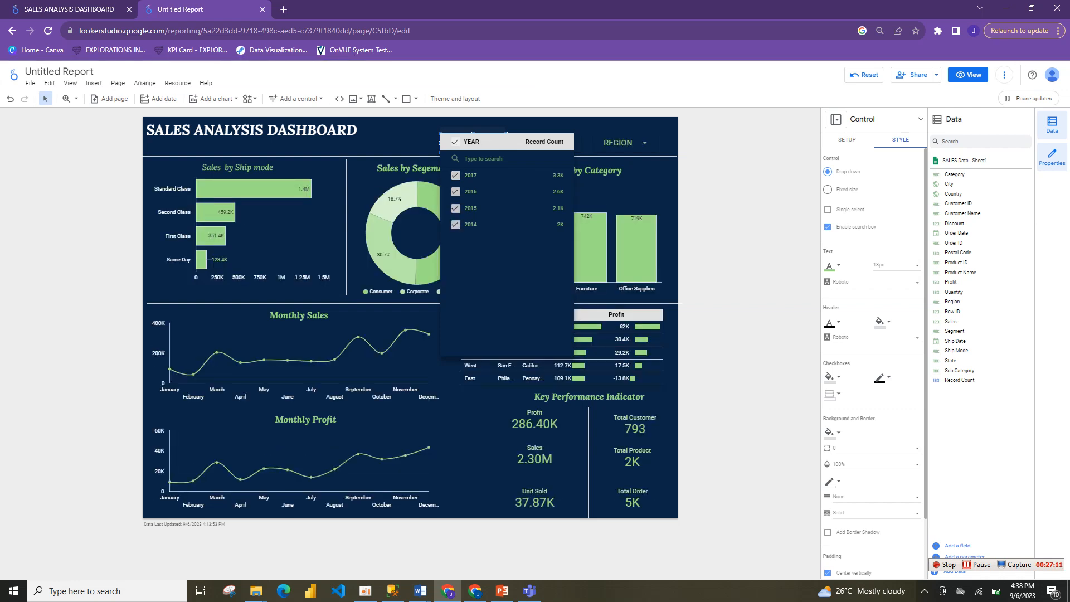
{"action": "left_click", "coordinate": [455, 142]}
{"action": "left_click", "coordinate": [455, 141]}
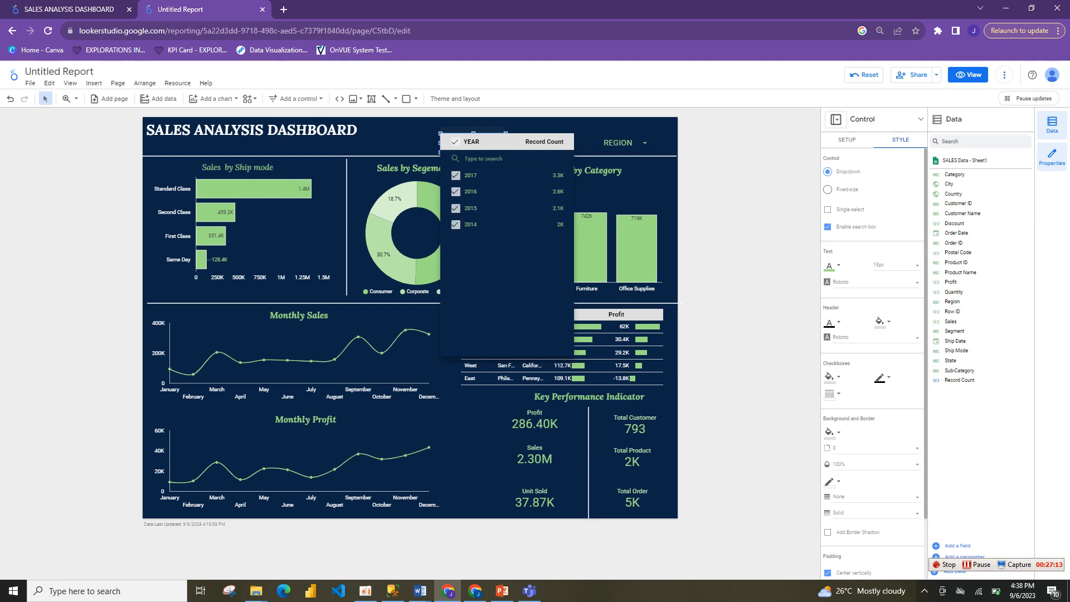
Step: Test the CITY filter by showing only New York City, and reselect all cities
{"action": "left_click", "coordinate": [524, 126]}
{"action": "left_click", "coordinate": [549, 143]}
{"action": "left_click", "coordinate": [549, 143]}
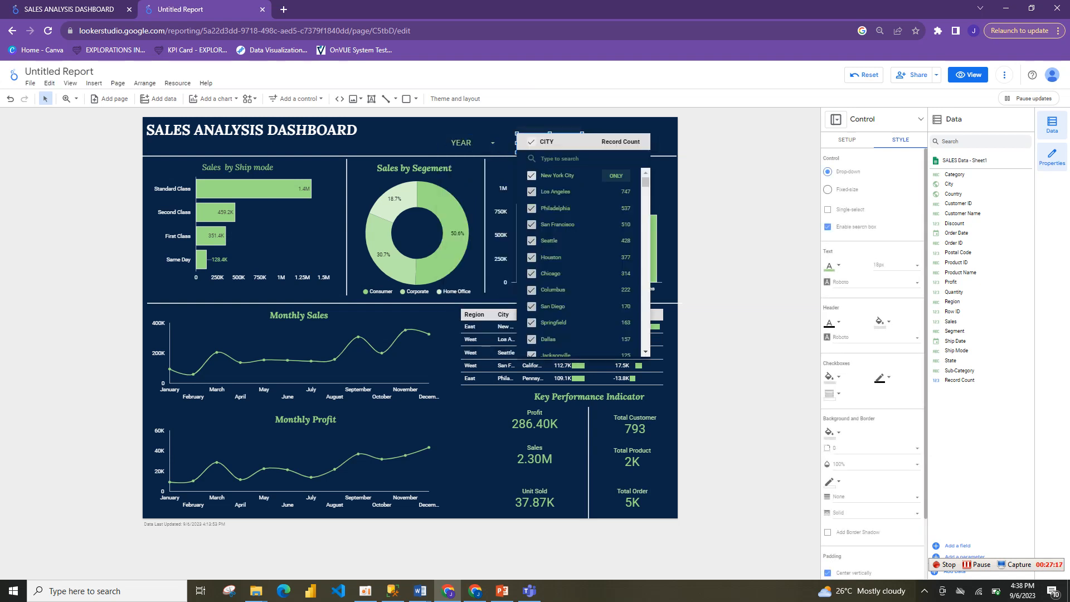
{"action": "left_click", "coordinate": [616, 176]}
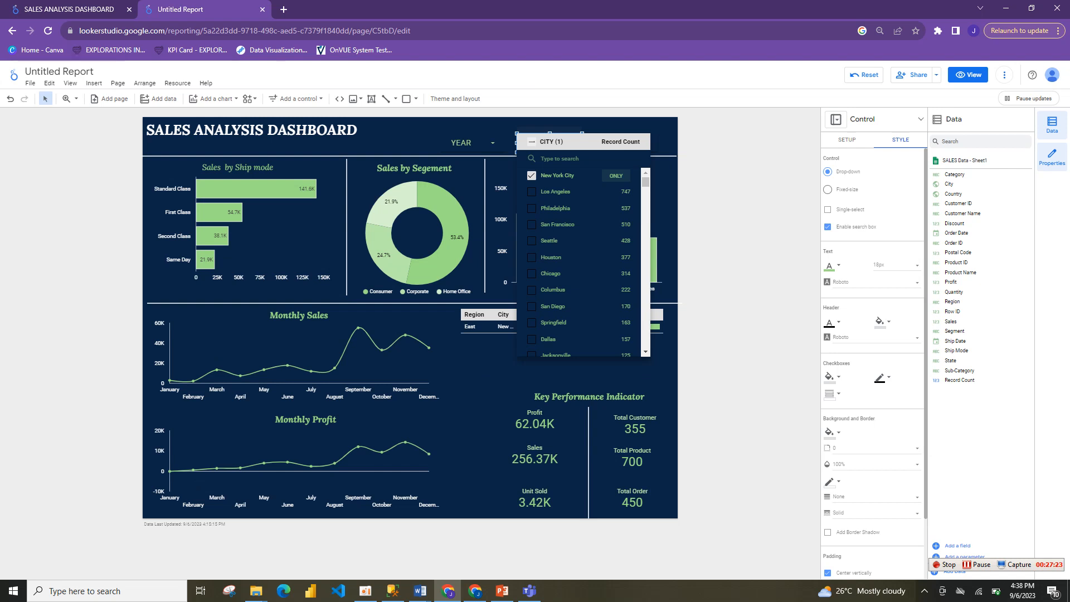
{"action": "left_click", "coordinate": [532, 142]}
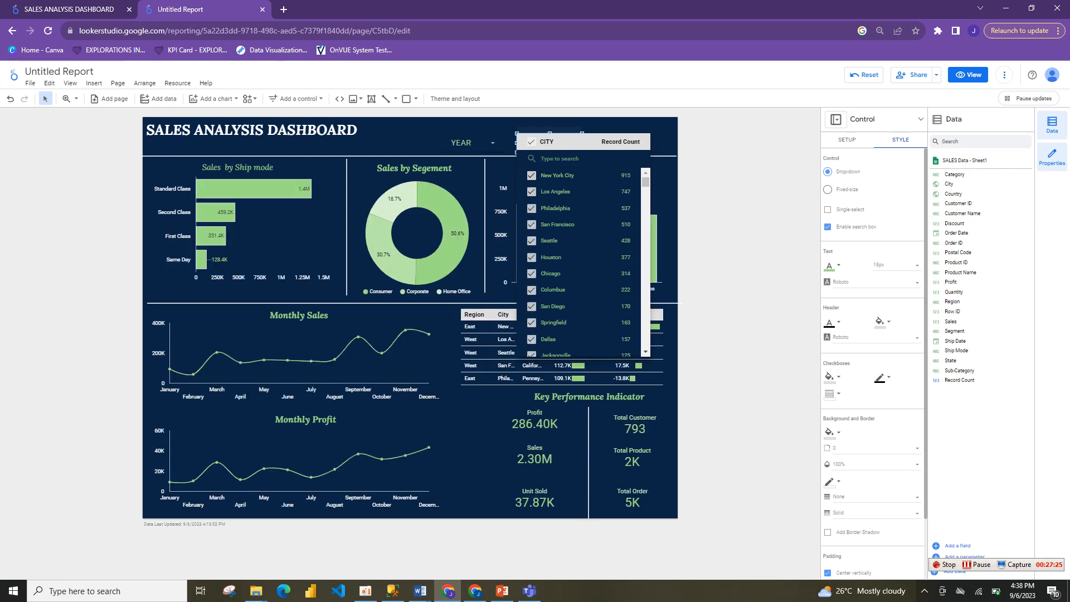
{"action": "left_click", "coordinate": [663, 139]}
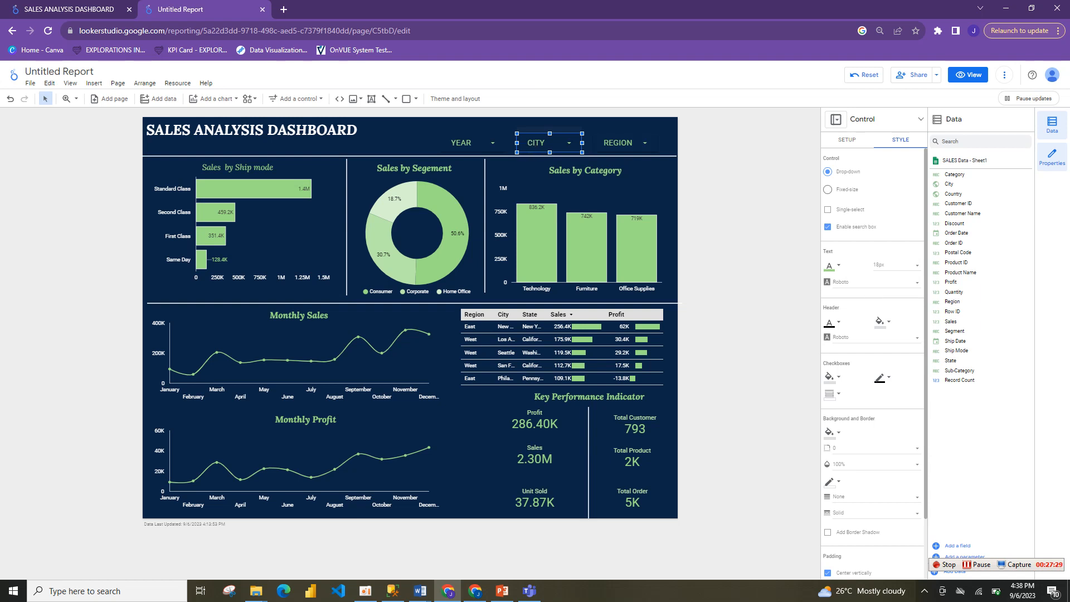
Step: Remove the Order Date date range dimension from the CITY and REGION filter controls
{"action": "left_click", "coordinate": [846, 140]}
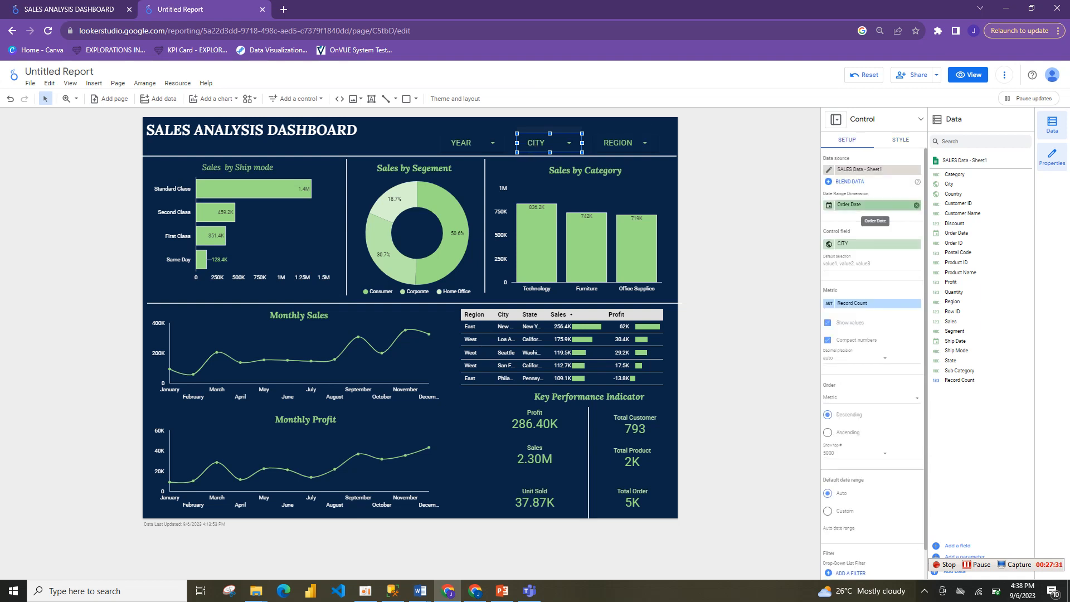
{"action": "left_click", "coordinate": [916, 205]}
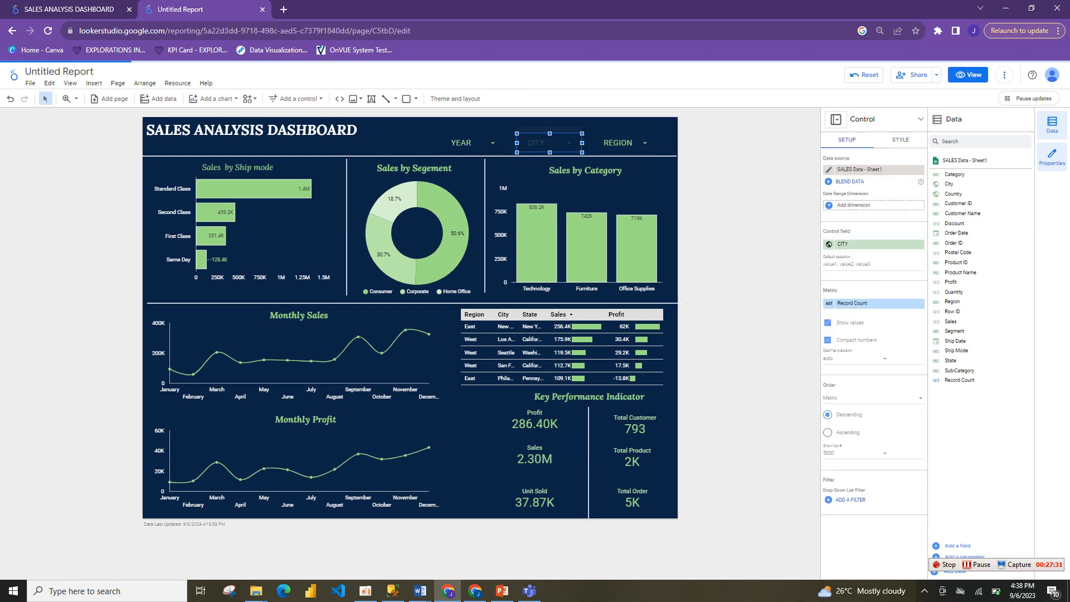
{"action": "left_click", "coordinate": [627, 143]}
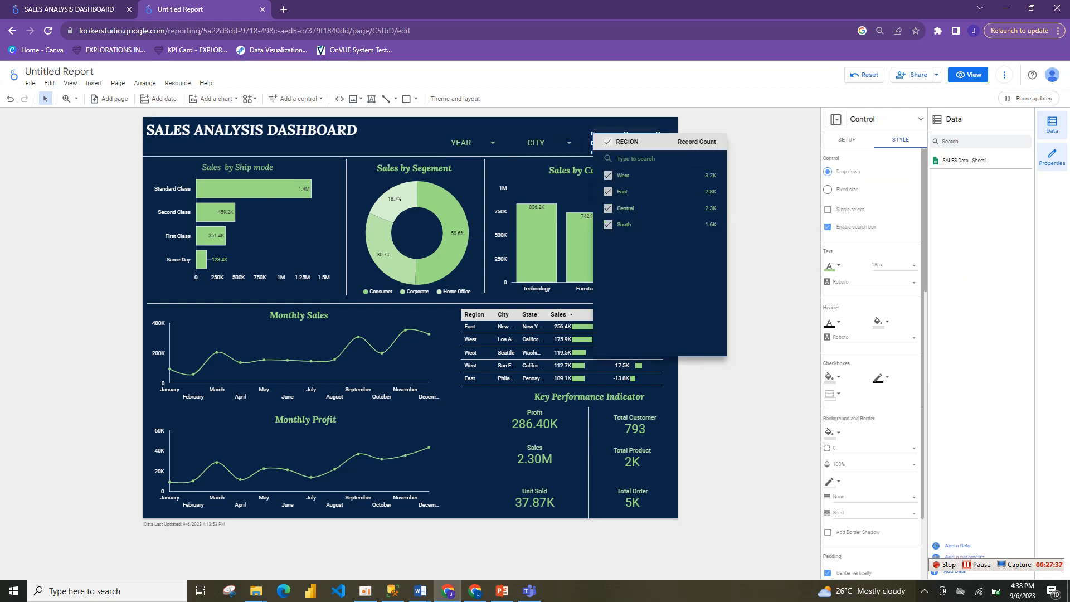
{"action": "key", "text": "Escape"}
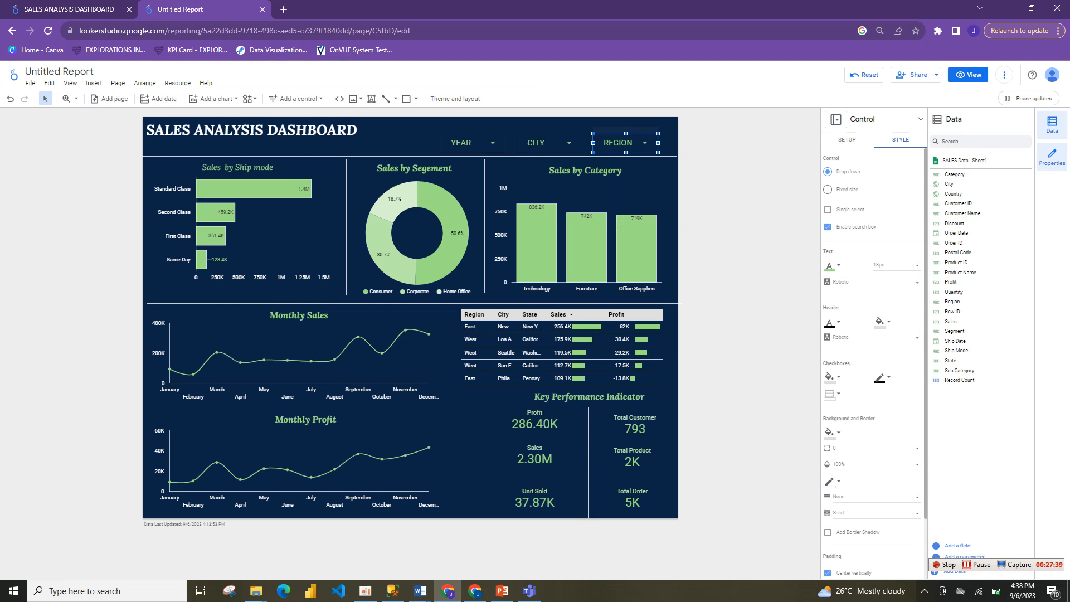
{"action": "left_click", "coordinate": [847, 140]}
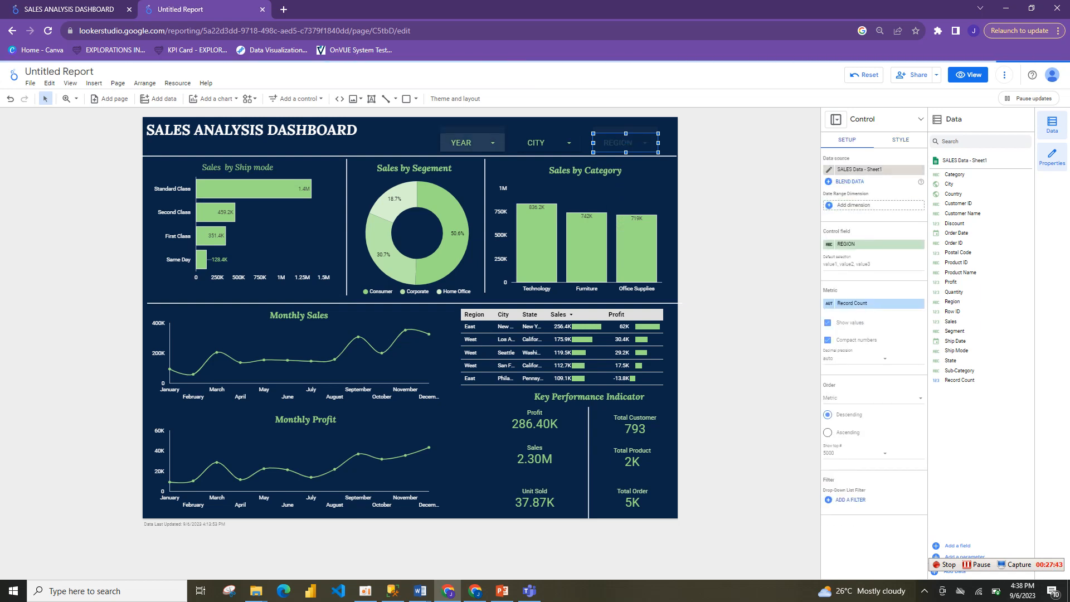
Step: Remove the Order Date date range dimension from the YEAR filter control
{"action": "left_click", "coordinate": [472, 143]}
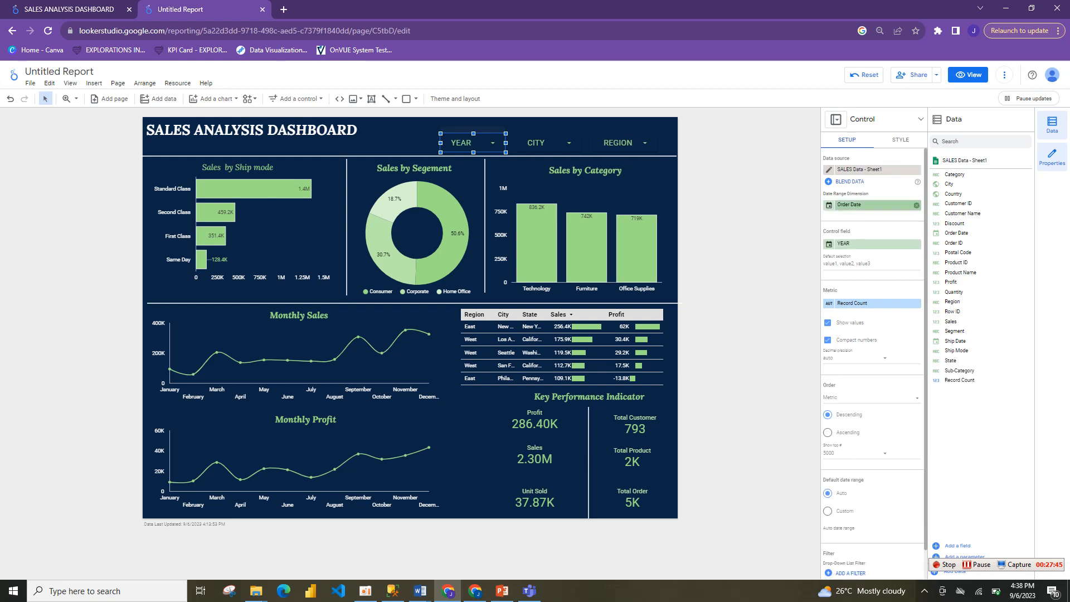
{"action": "left_click", "coordinate": [916, 205]}
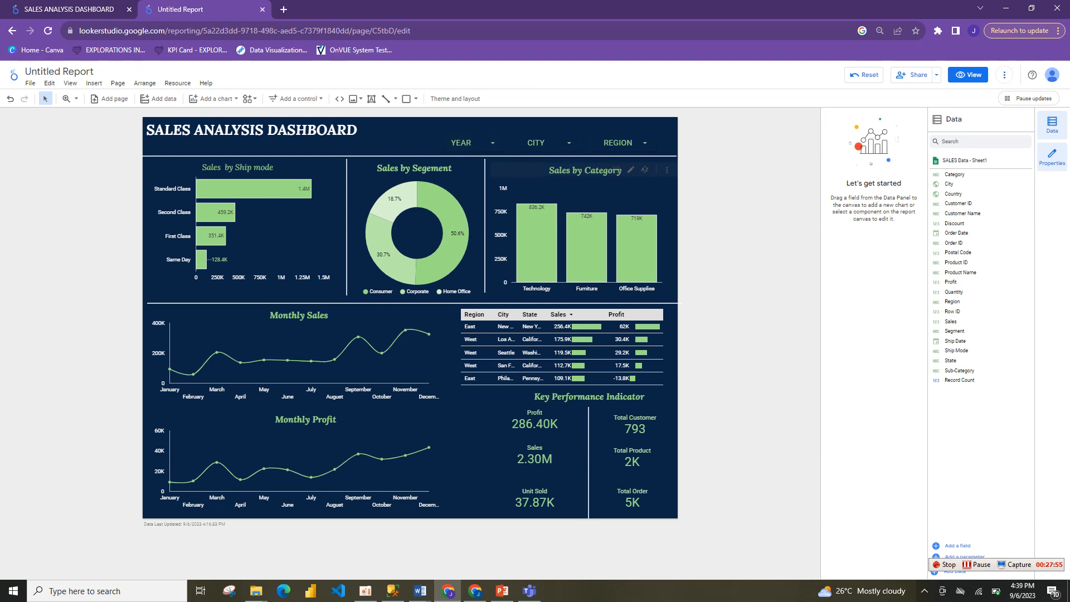
{"action": "left_click", "coordinate": [408, 134]}
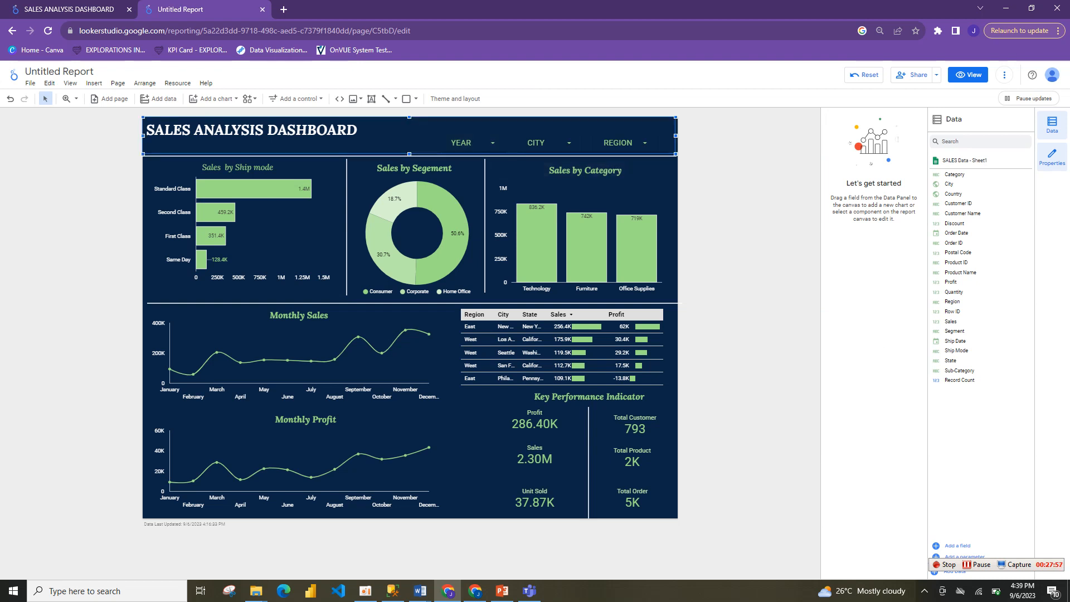